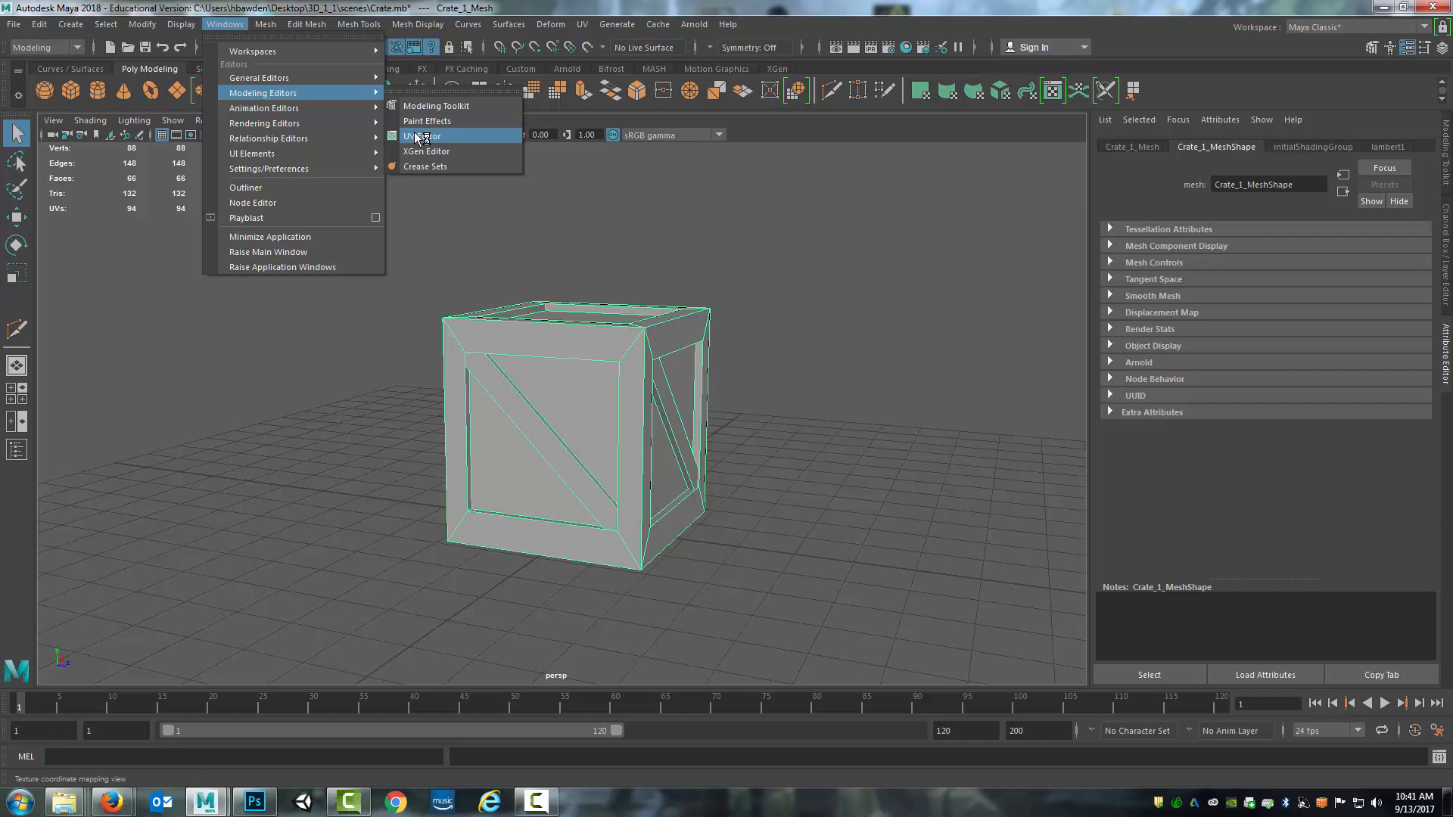
- Open the UV Editor to display the UV layout of the selected crate mesh
click(230, 25)
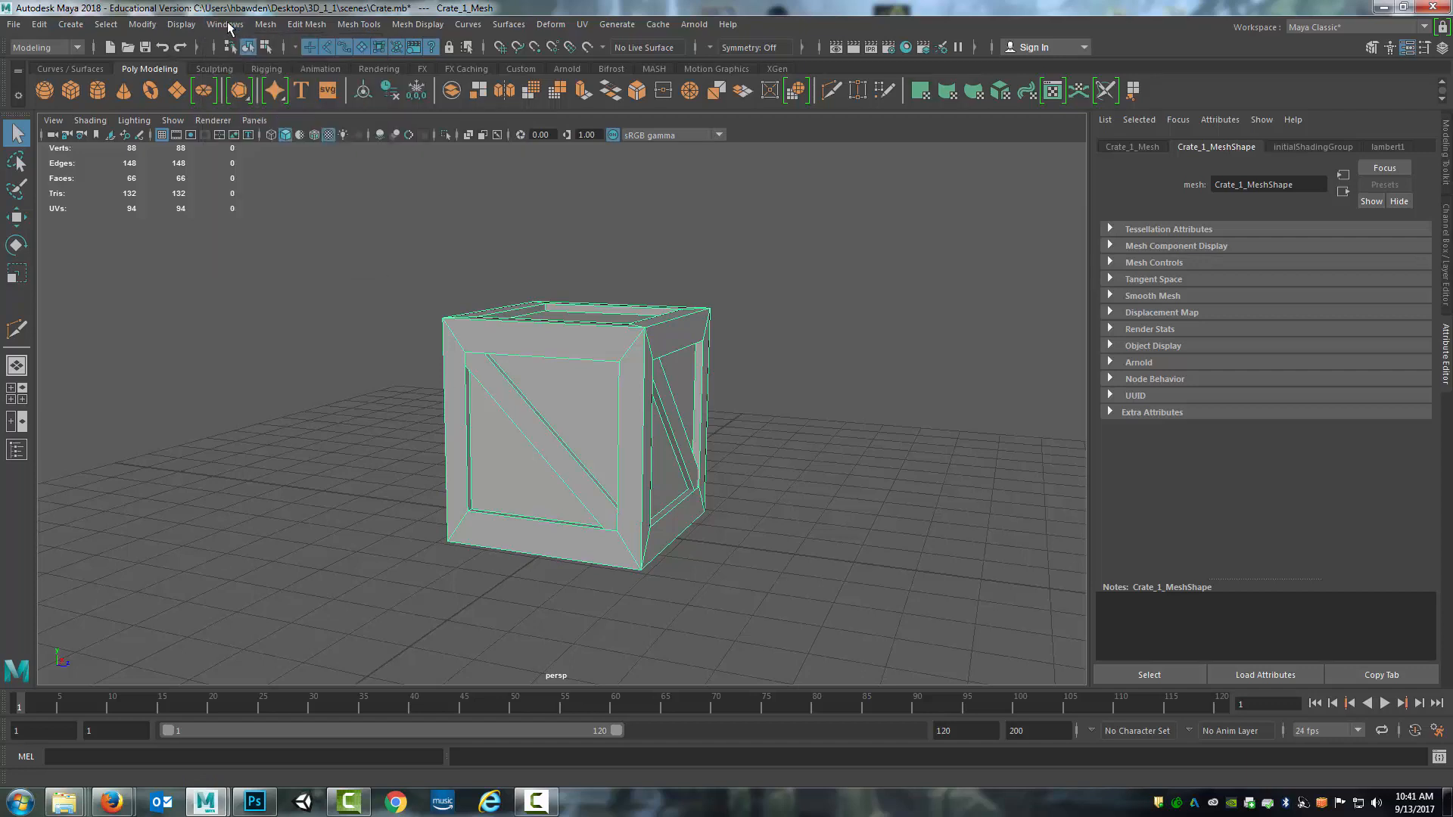
click(230, 25)
mouse_move(247, 93)
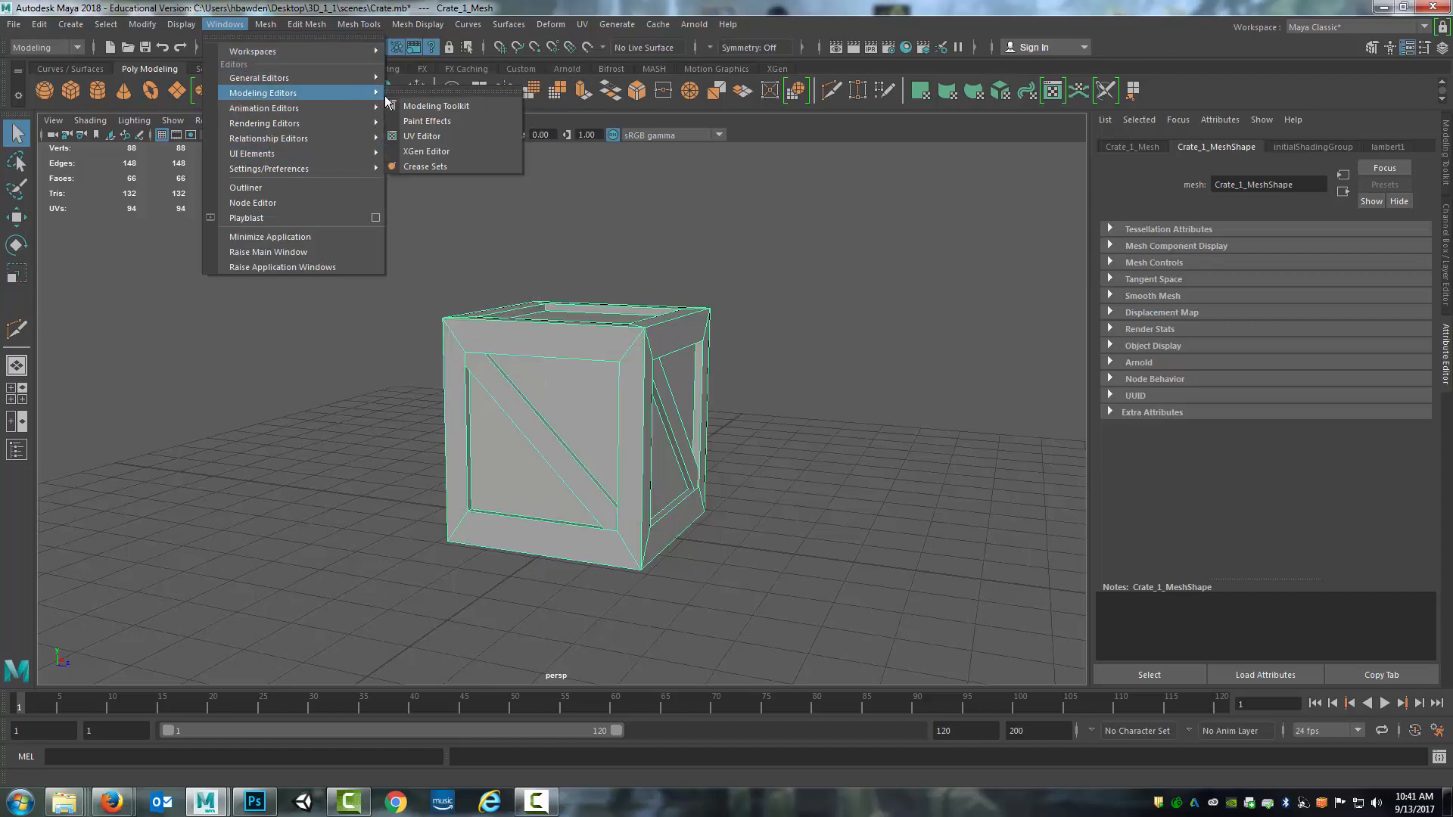
click(420, 138)
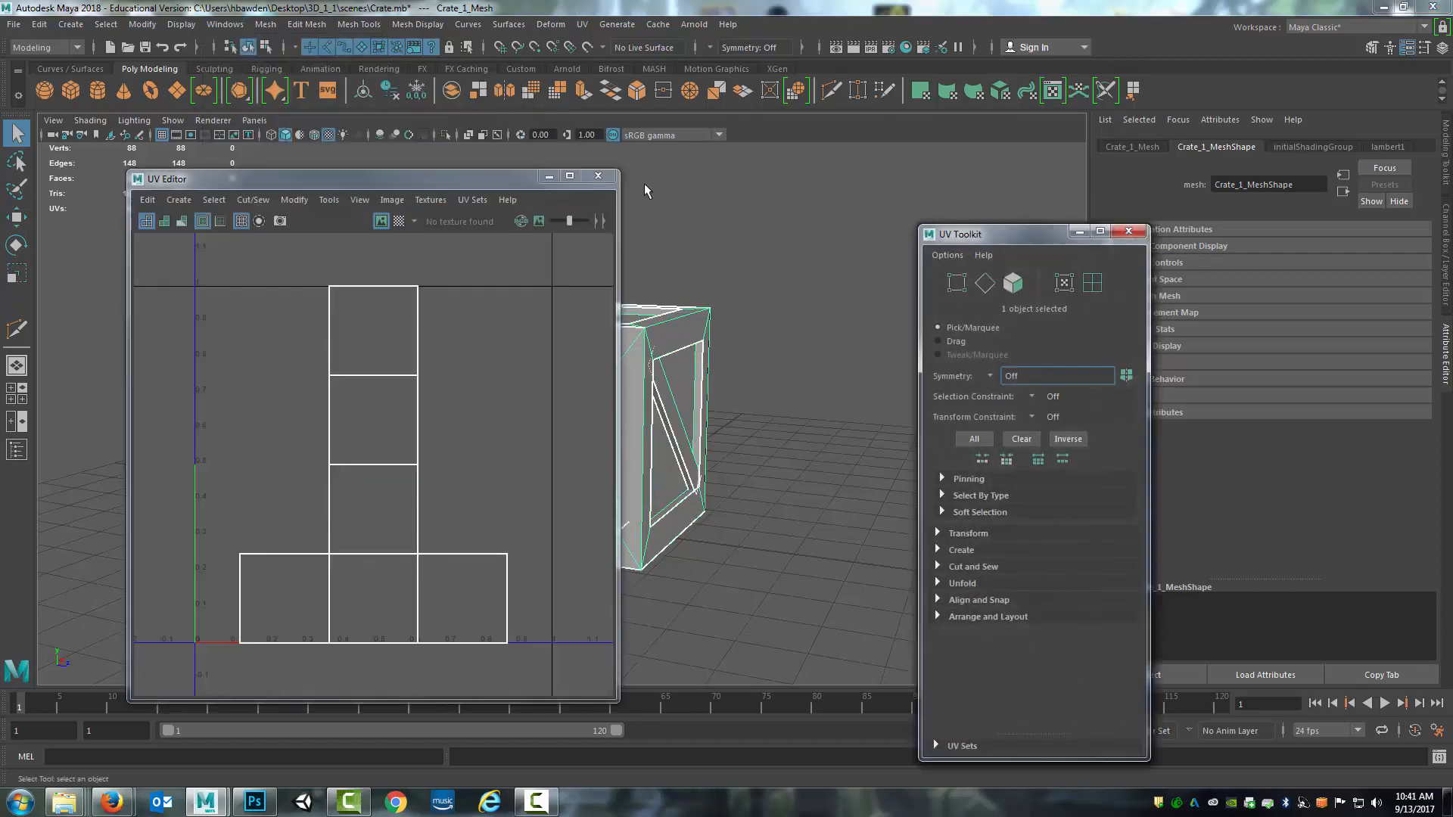
- Dock the UV Toolkit beside the UV Editor, enlarge the combined window, frame the UVs and move the window clear of the crate
drag(475, 186, 631, 130)
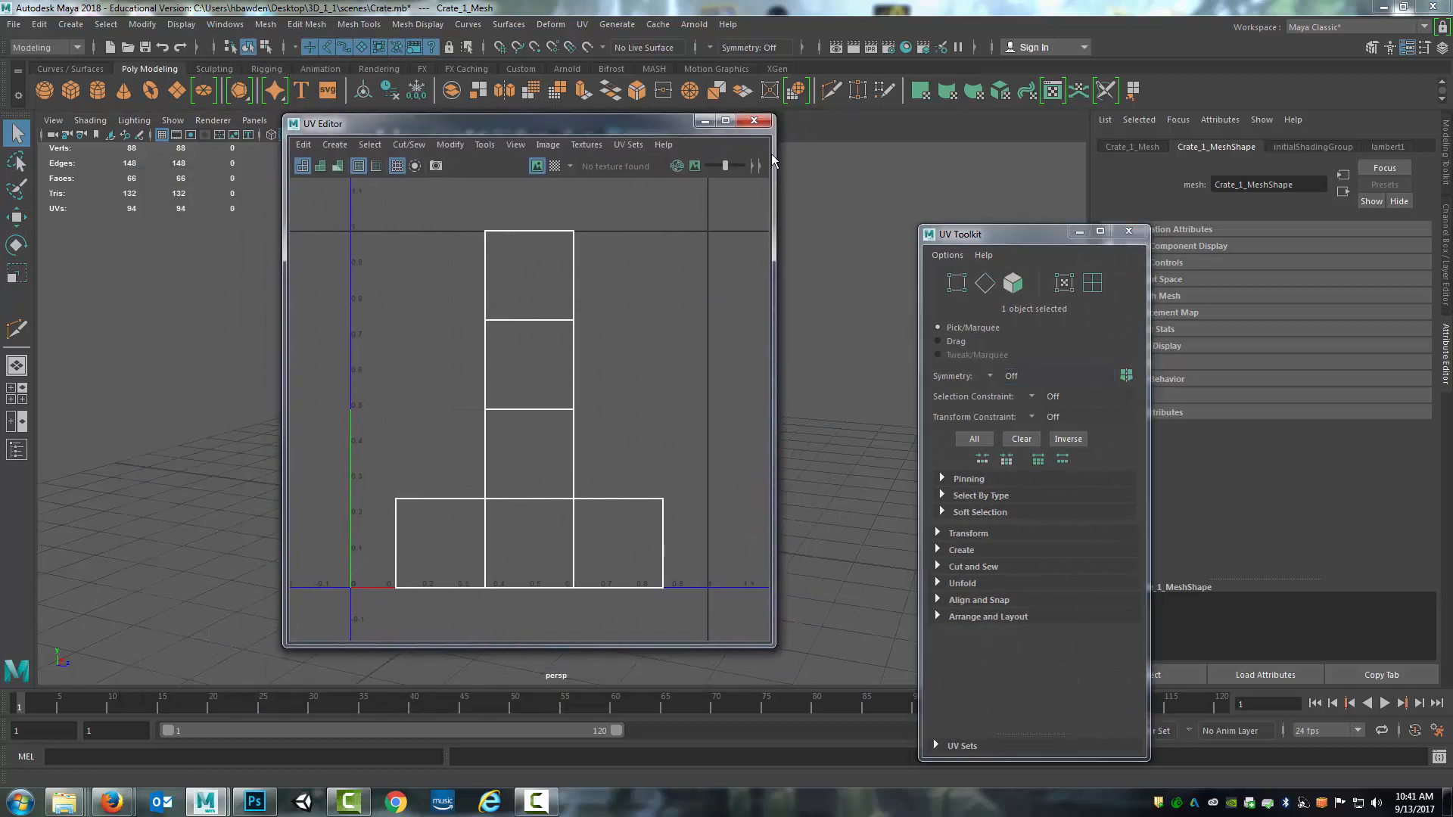
drag(985, 236, 909, 140)
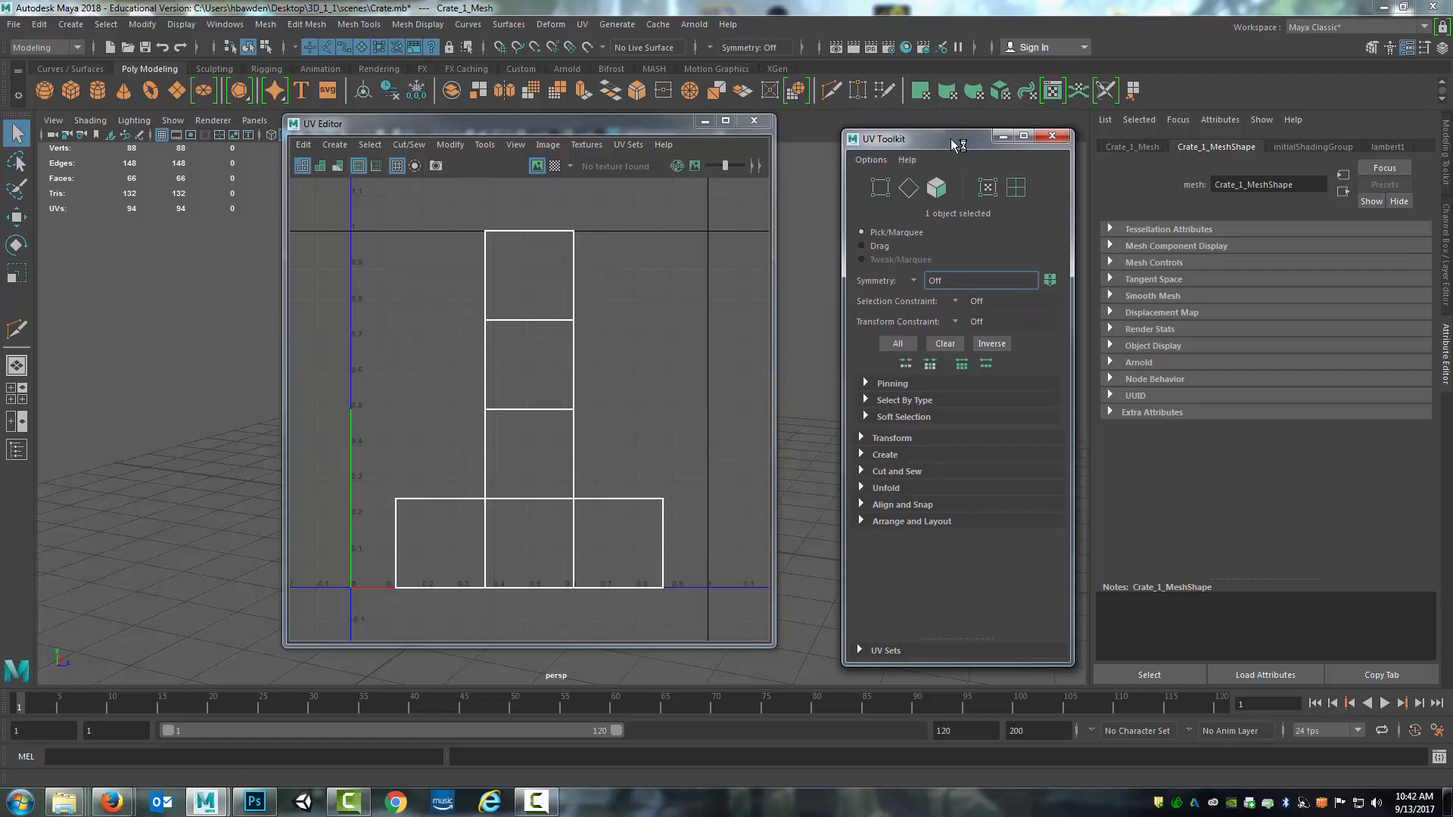
drag(952, 144, 772, 277)
mouse_move(862, 130)
mouse_down()
mouse_move(1015, 54)
mouse_move(887, 117)
mouse_up()
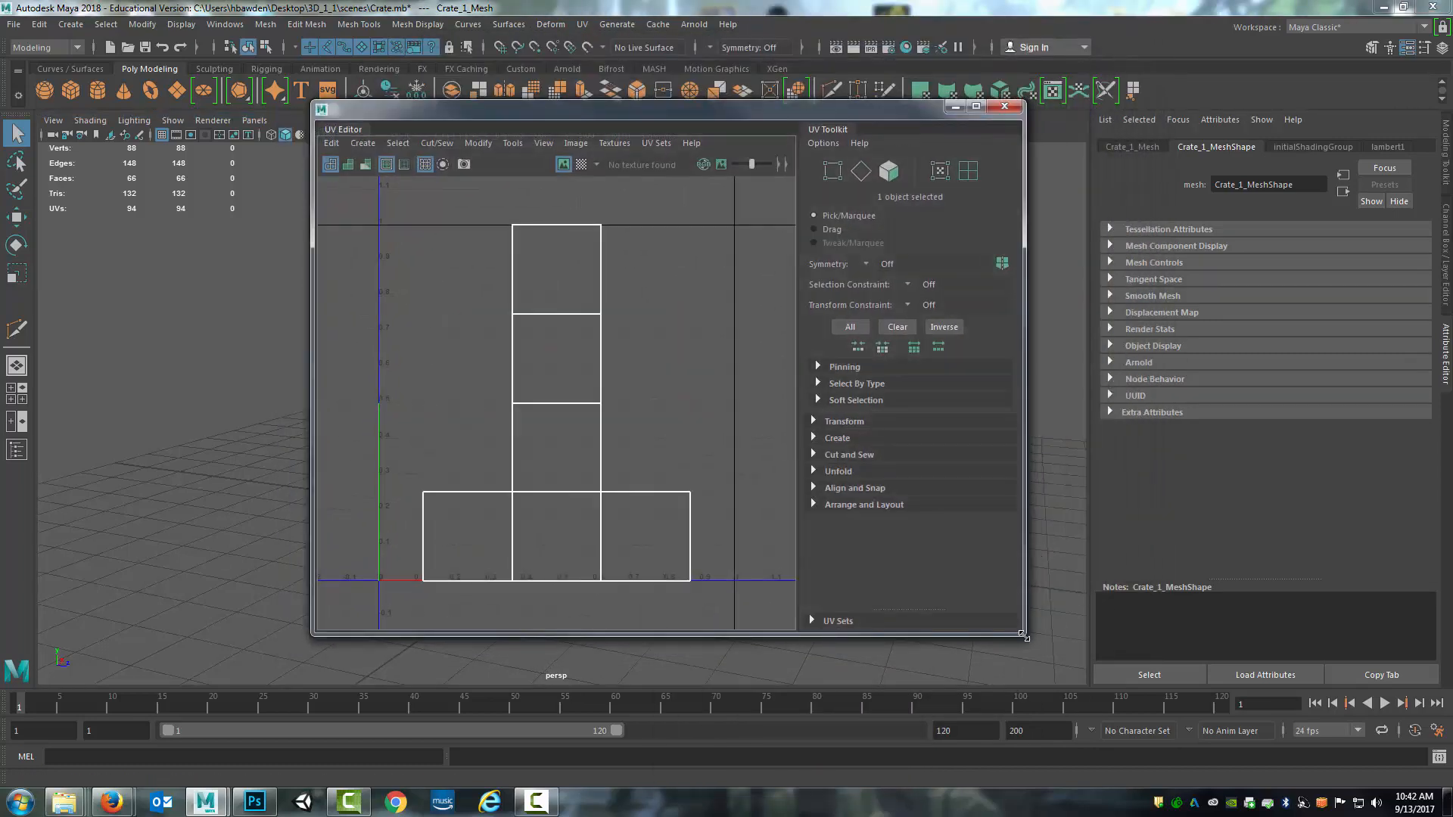
drag(1091, 644, 1235, 674)
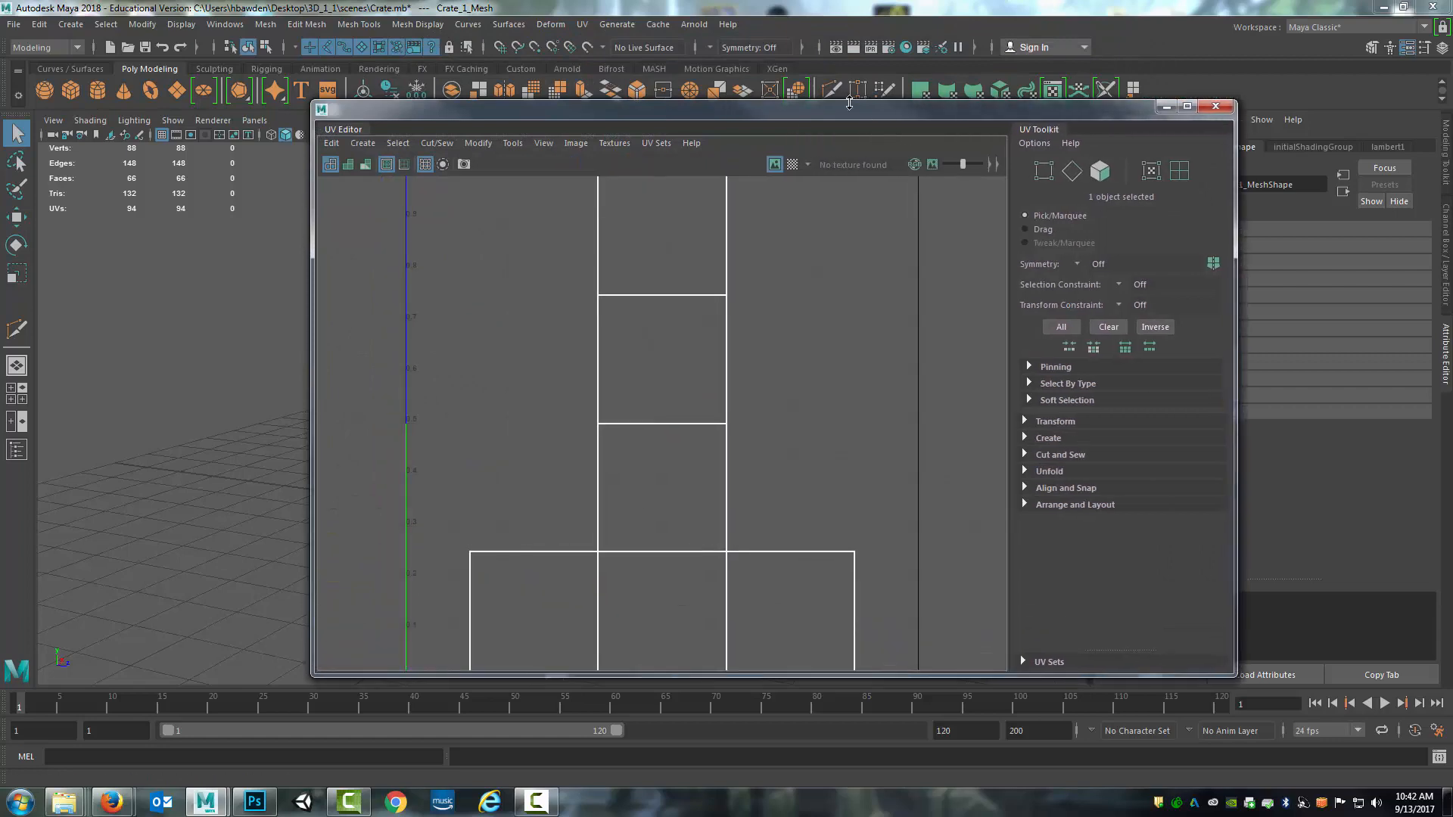
drag(850, 113, 971, 61)
key(f)
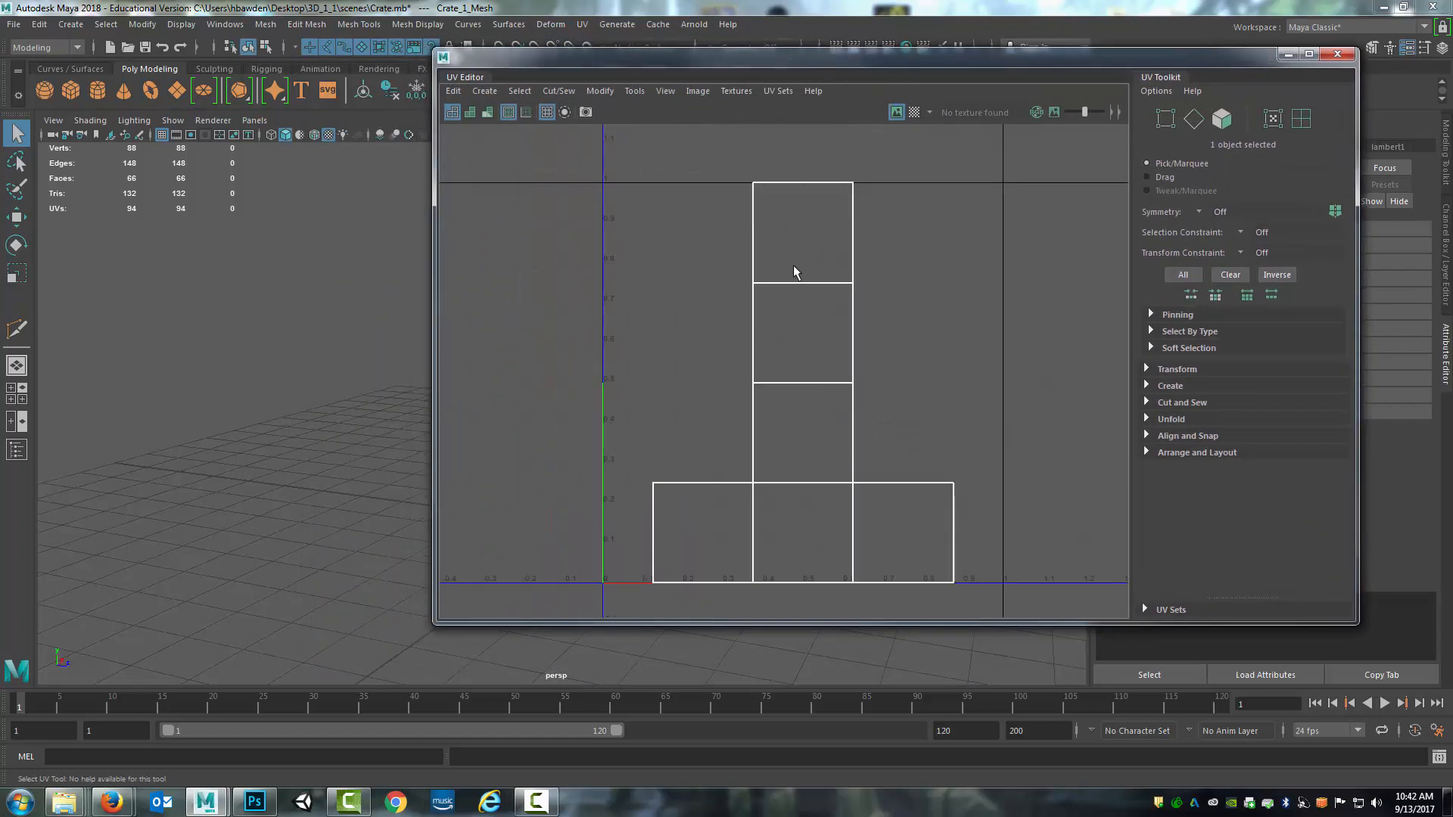
drag(714, 58, 970, 62)
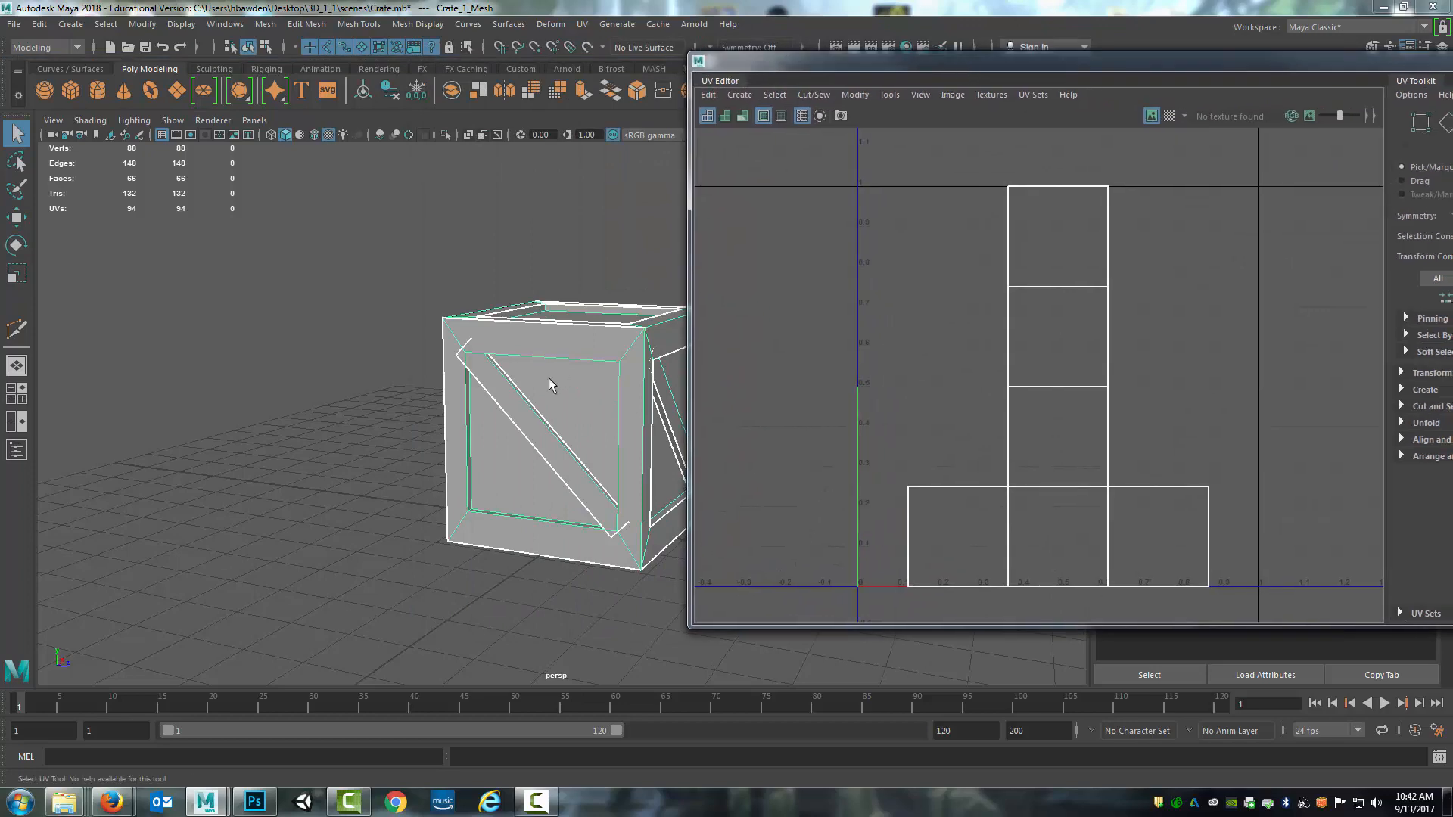
- Select the diagonal brace faces on the crate's front in face mode to check which UV squares they occupy
alt+drag(551, 385, 383, 329)
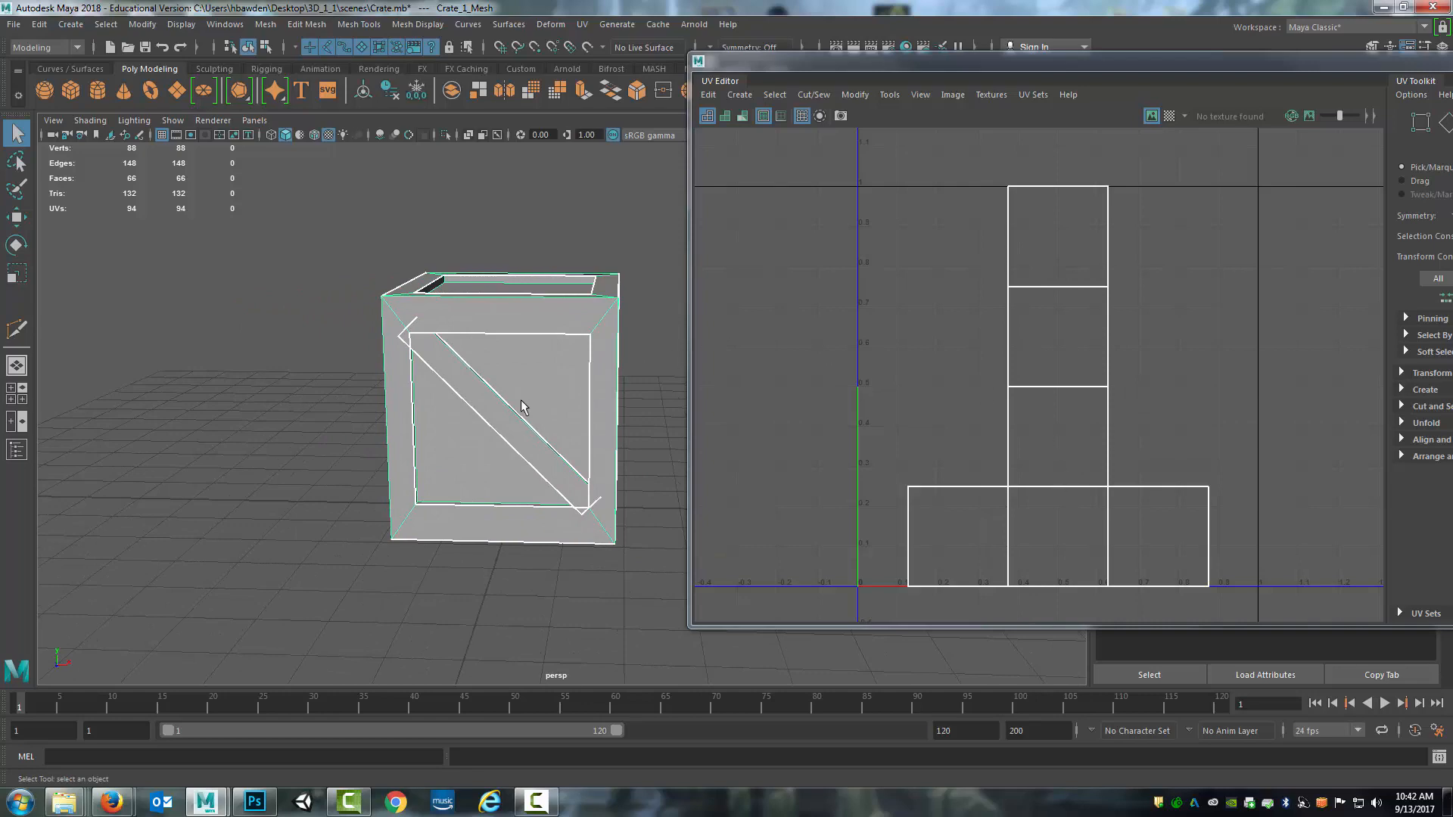
mouse_move(522, 407)
alt+mouse_down()
mouse_move(577, 412)
mouse_move(545, 392)
mouse_move(545, 422)
mouse_move(503, 407)
alt+mouse_up()
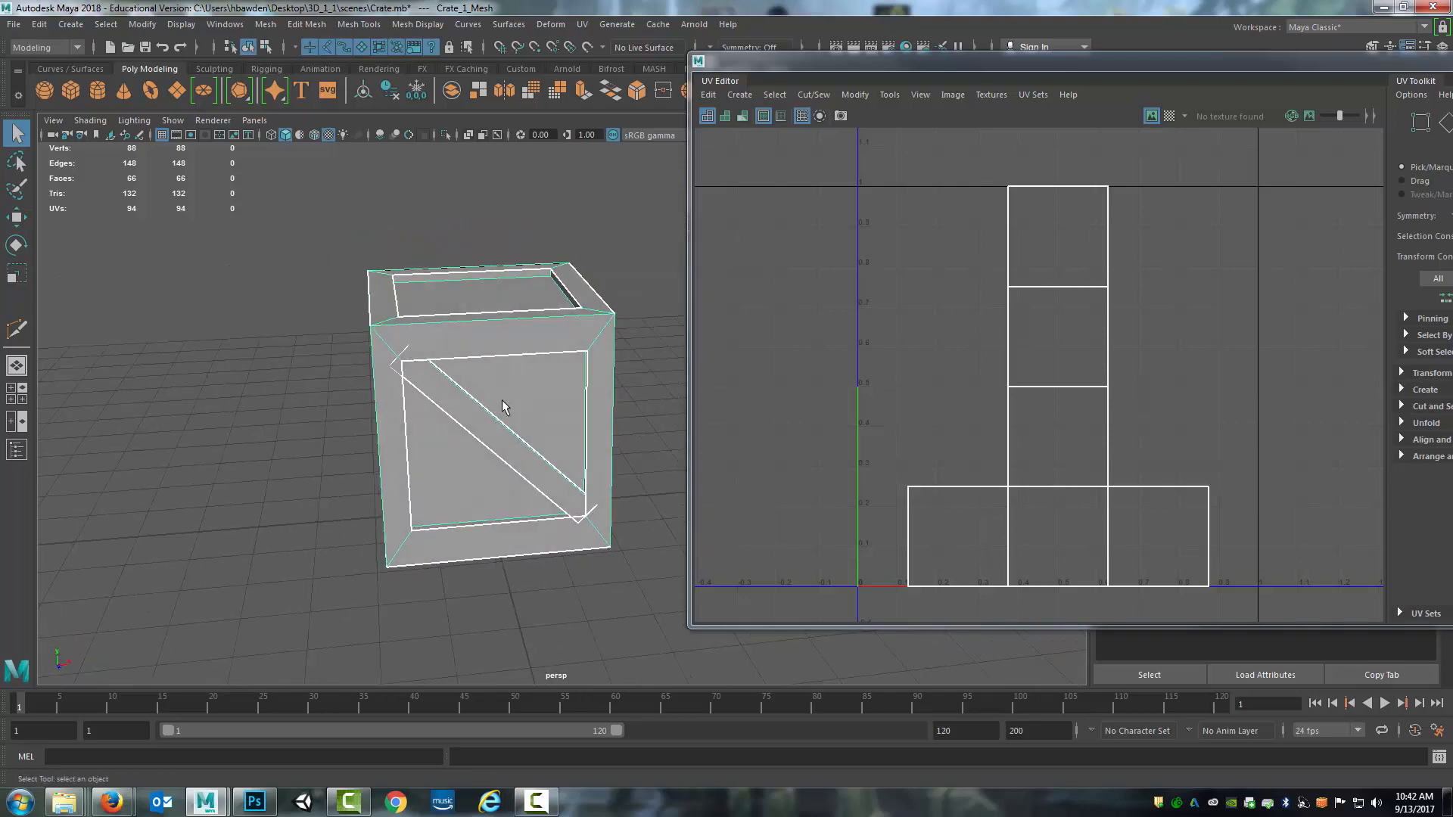
right_drag(489, 366, 487, 415)
double_click(493, 439)
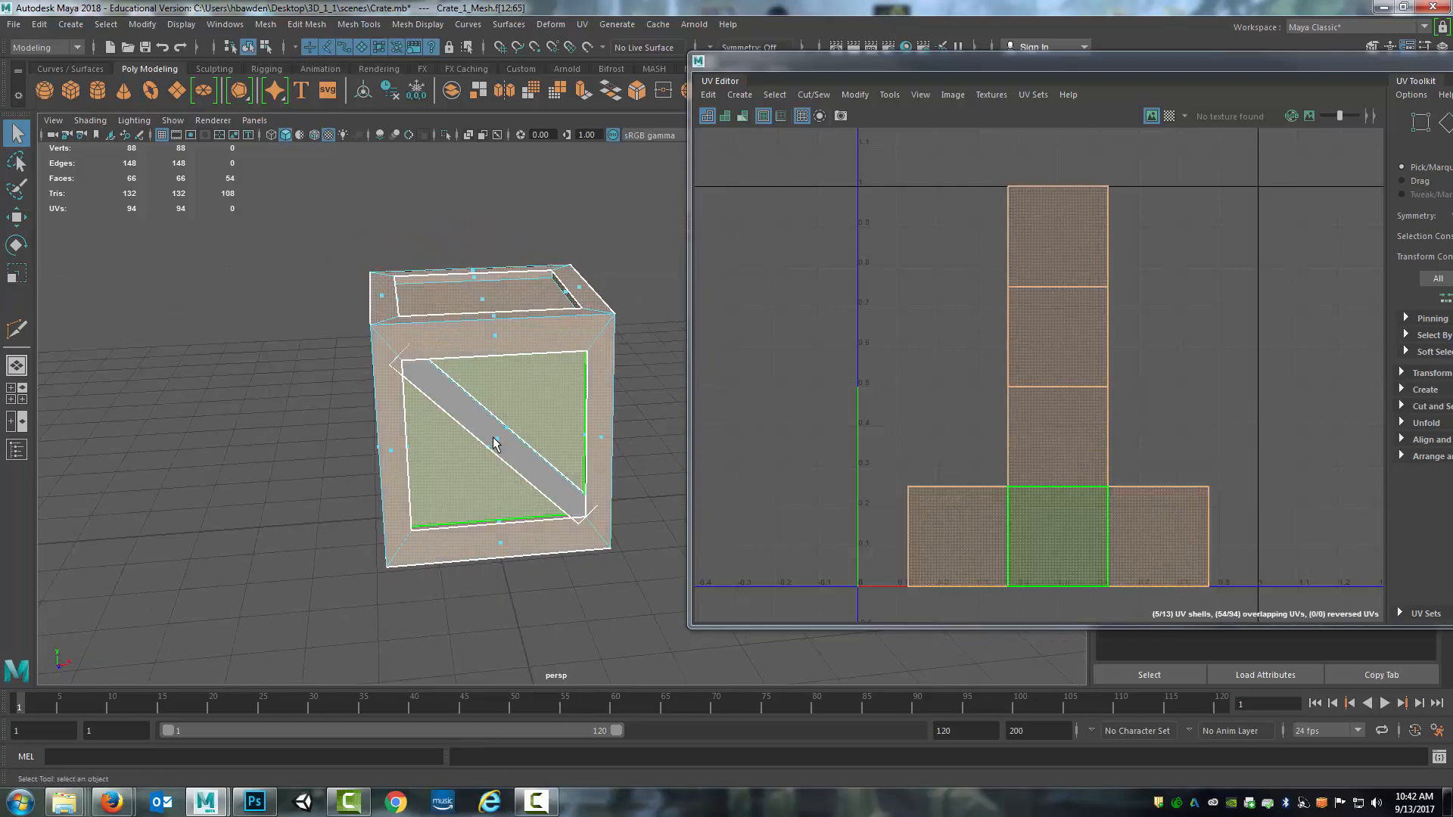
click(1226, 424)
click(498, 443)
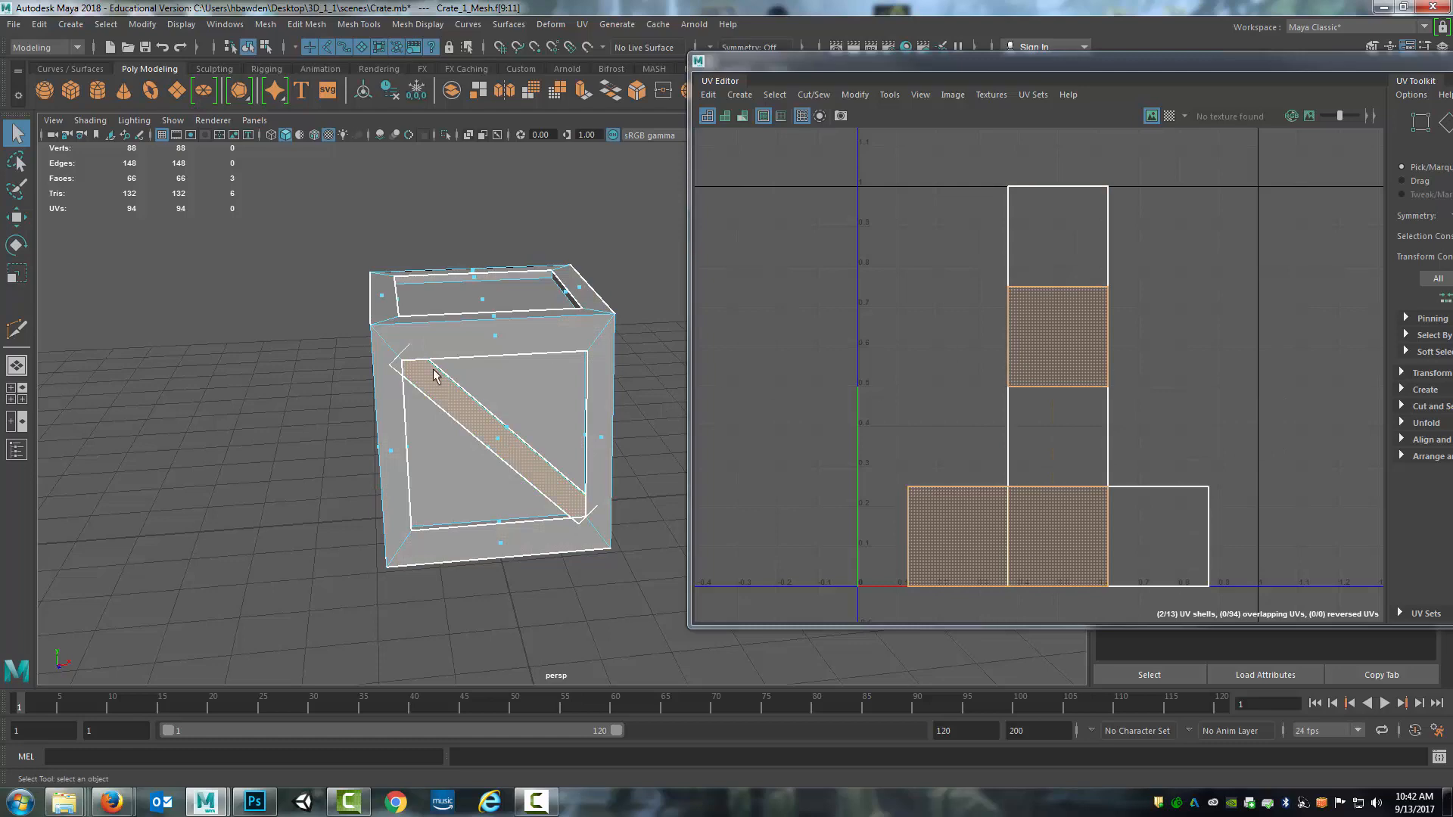
- Return to object selection mode and reselect the whole crate to show its full UV layout
alt+drag(212, 462, 333, 460)
right_drag(426, 366, 502, 346)
click(606, 388)
scroll(556, 401, up, 3)
scroll(555, 401, down, 6)
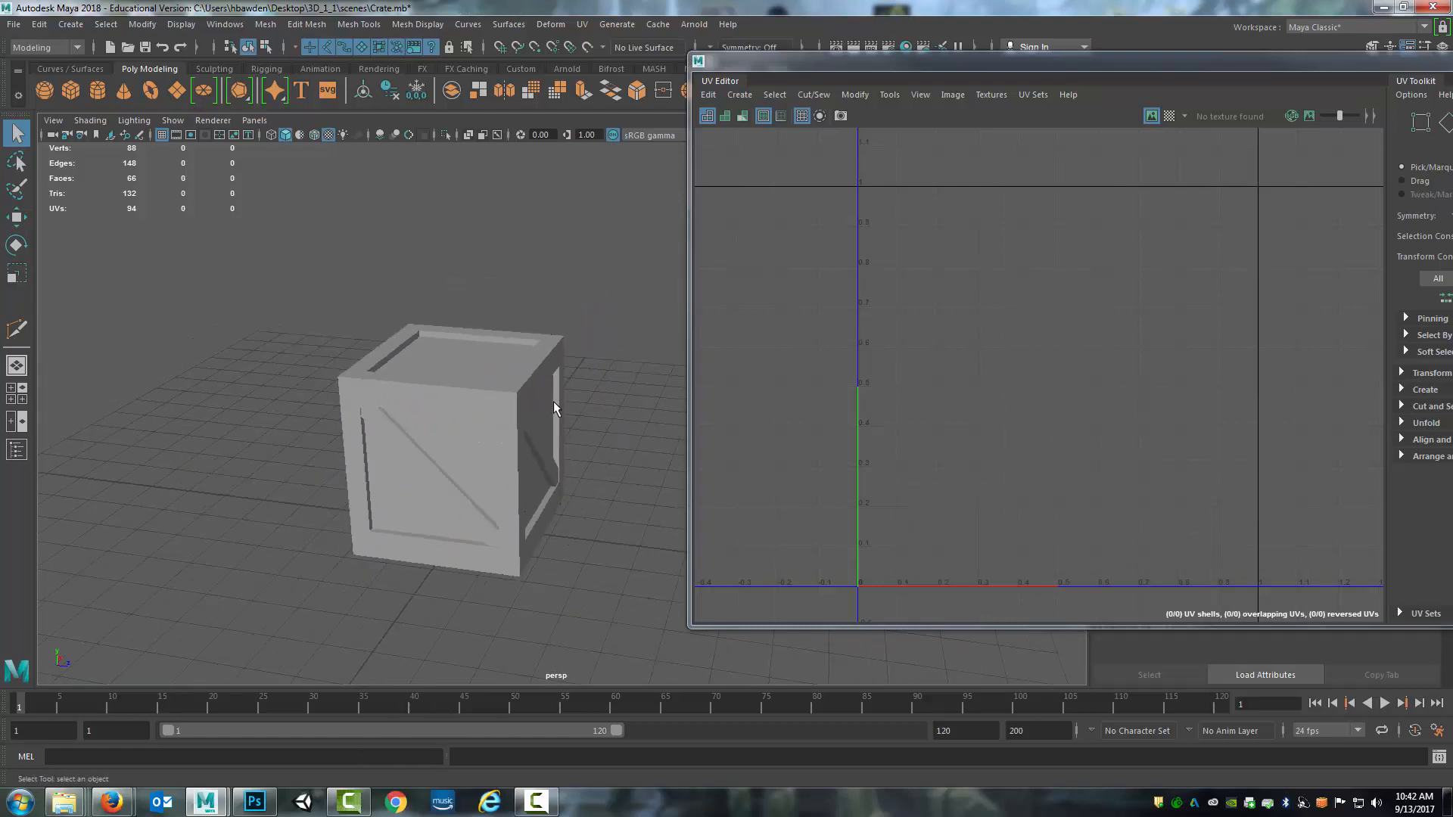
alt+drag(552, 401, 485, 390)
click(507, 409)
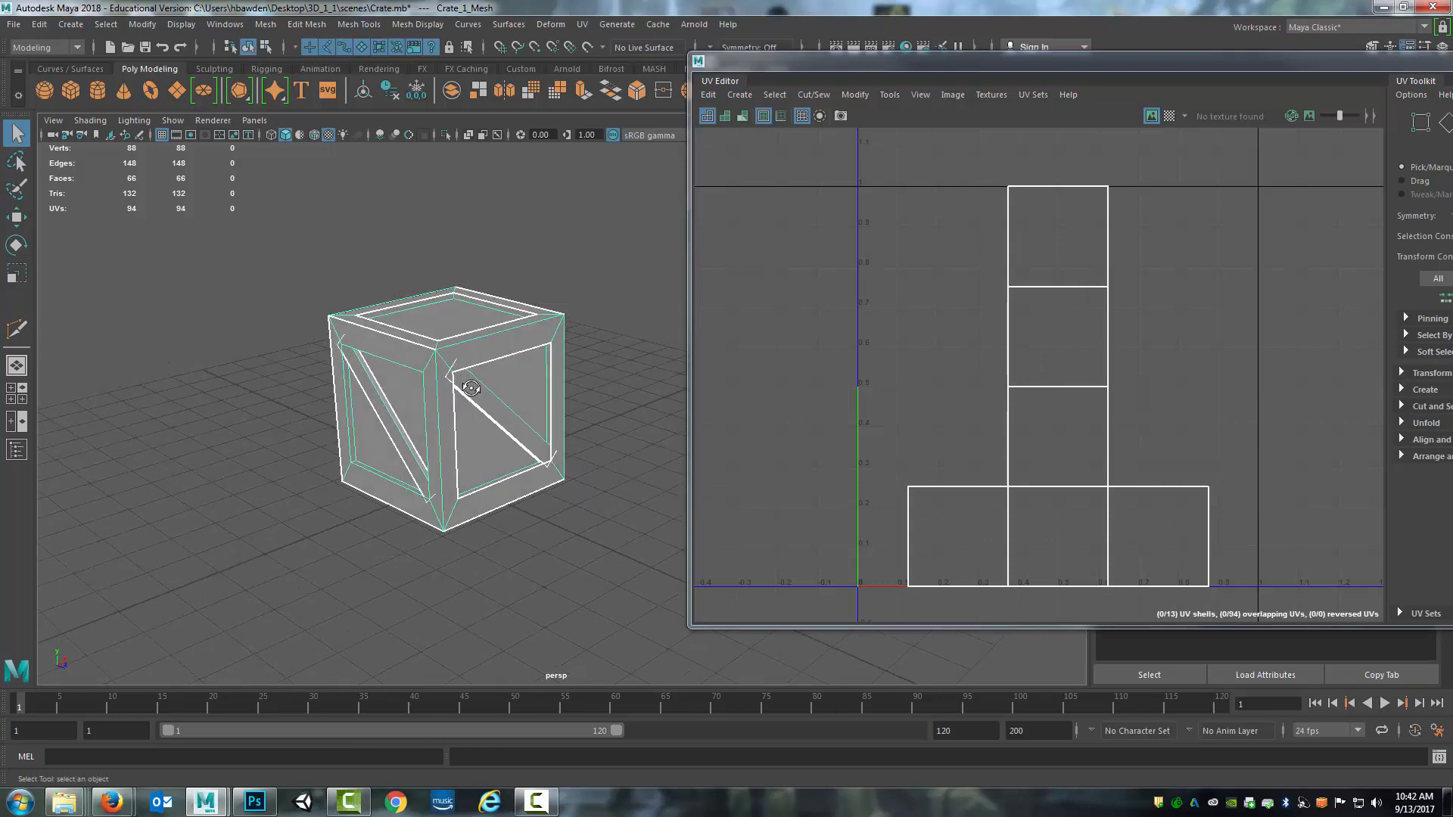
- Examine the crate's sides and recessed panels against its UV layout within the 0–1 UV space
scroll(471, 394, up, 3)
scroll(447, 392, up, 3)
alt+middle_drag(426, 391, 558, 392)
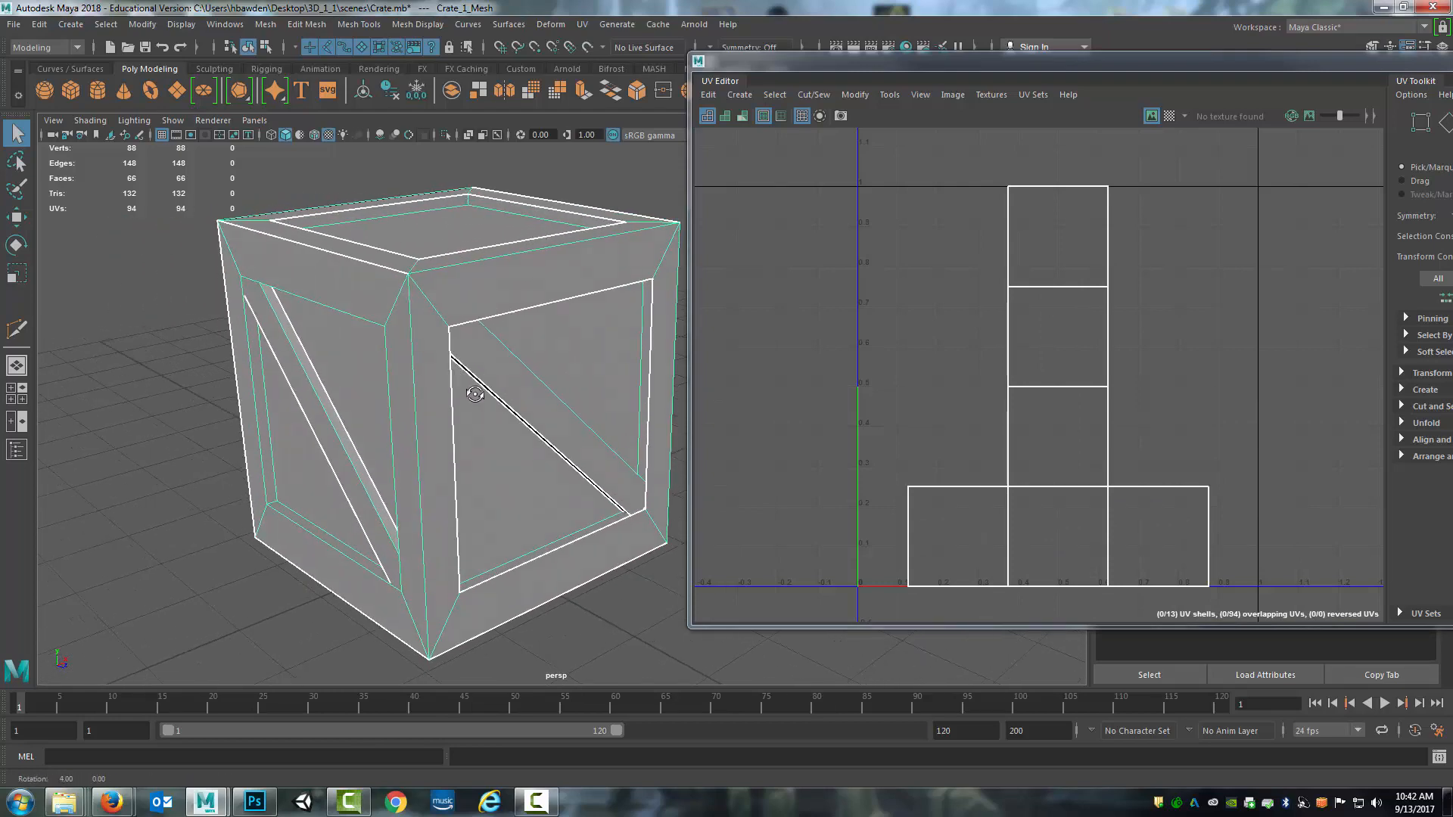
alt+drag(476, 393, 457, 398)
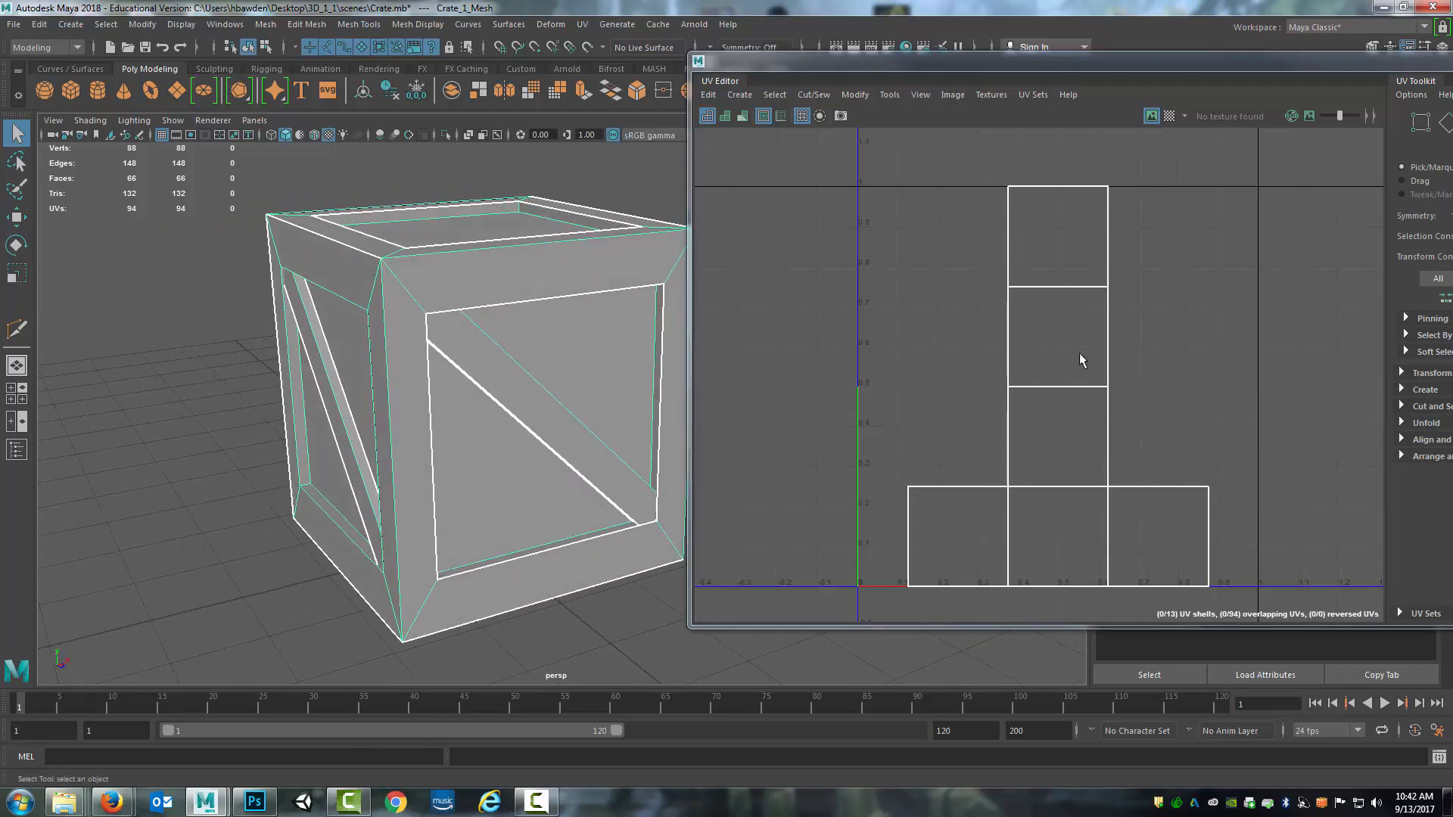
scroll(1060, 341, down, 4)
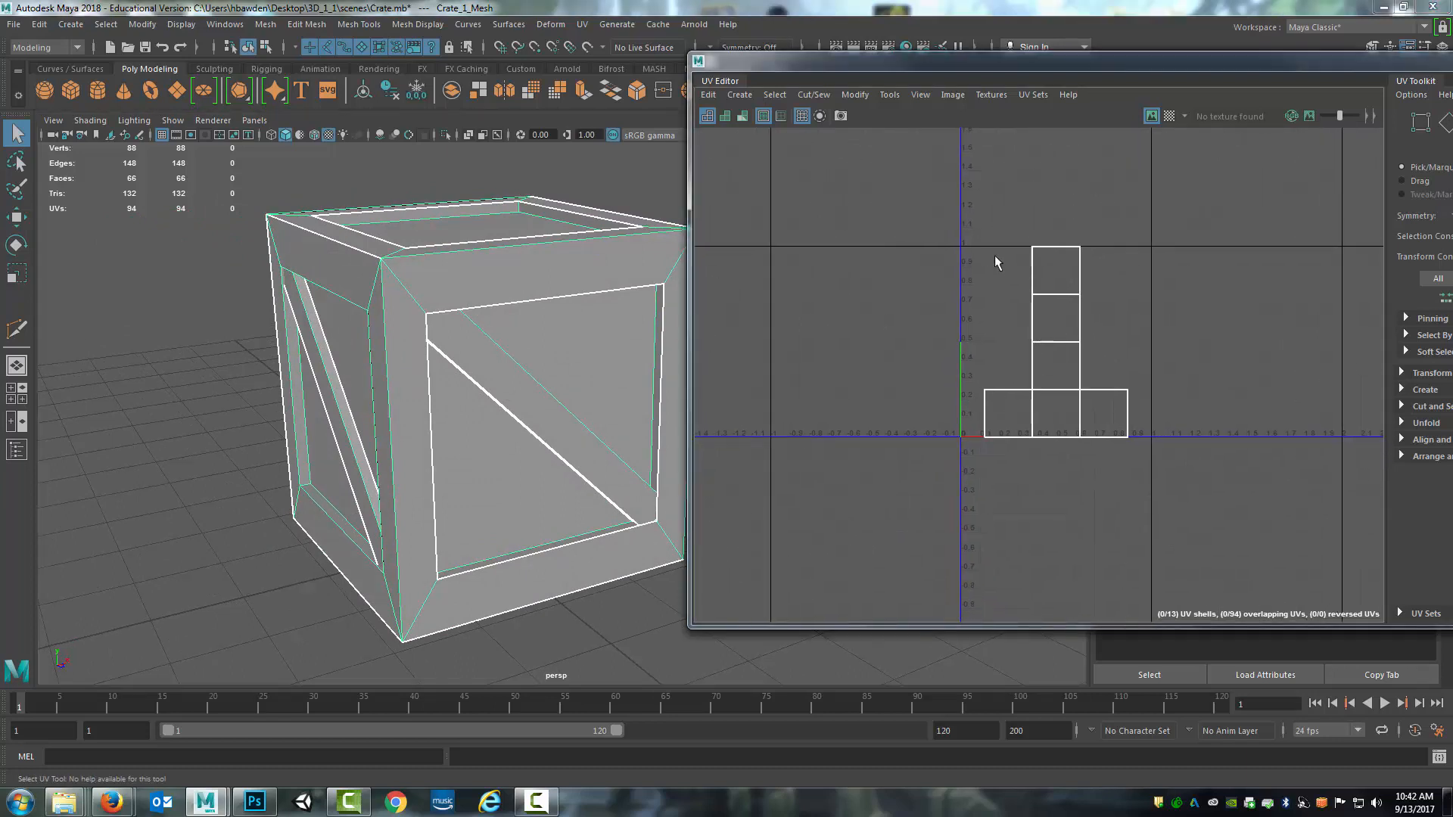
alt+middle_drag(955, 405, 1001, 354)
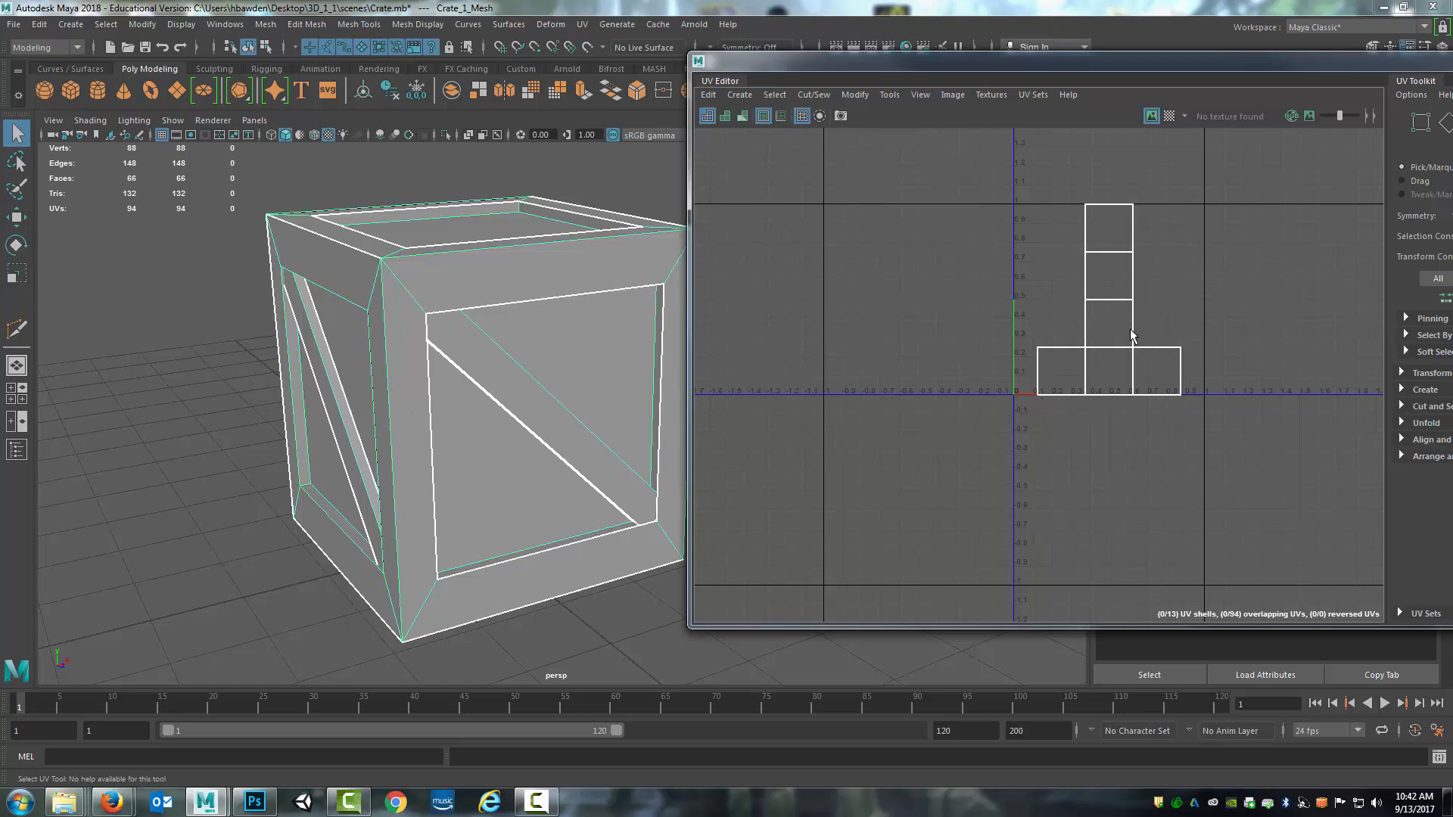
mouse_move(544, 387)
alt+mouse_down()
mouse_move(486, 383)
mouse_move(480, 411)
mouse_move(522, 374)
alt+mouse_up()
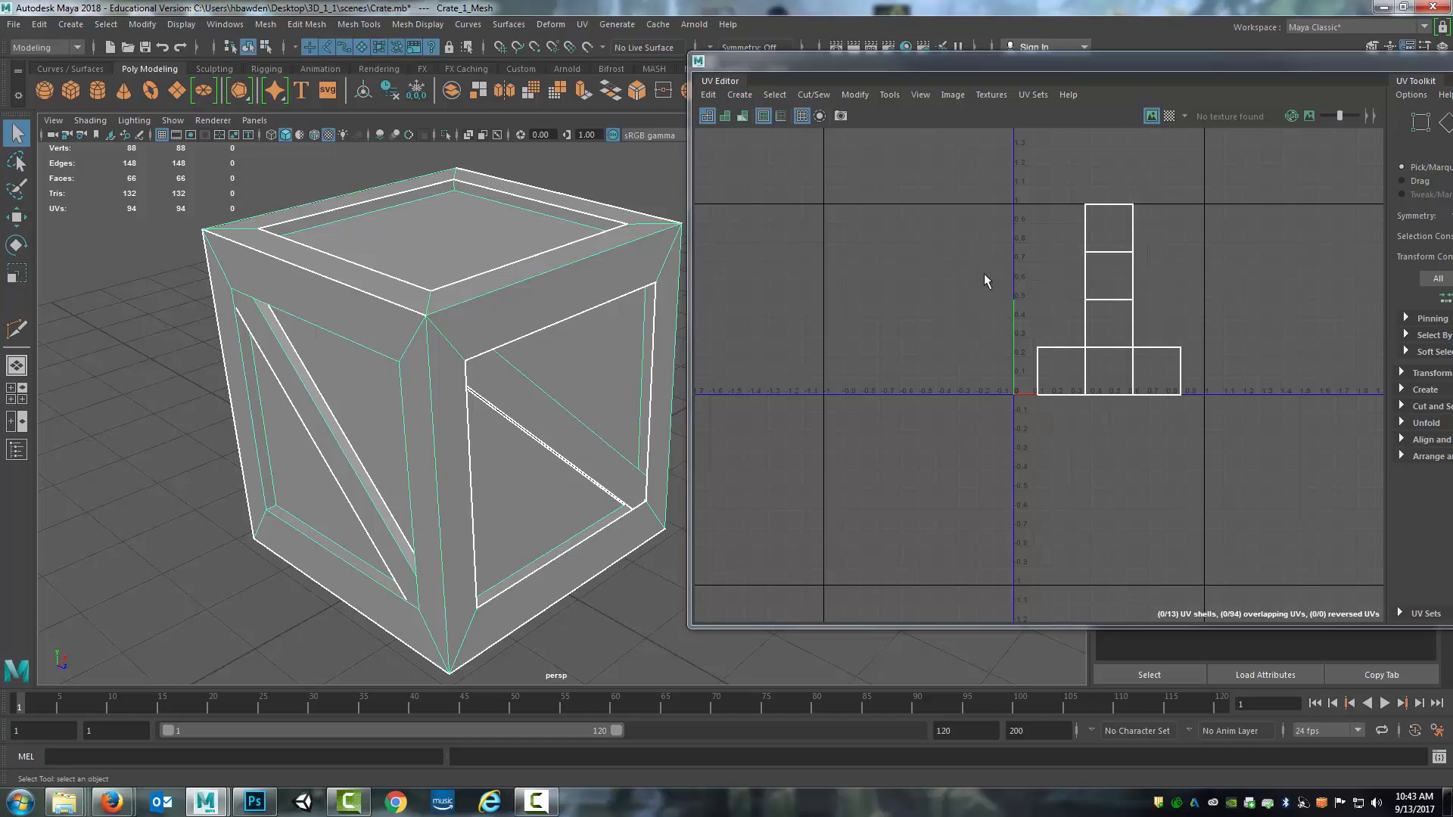
alt+drag(507, 355, 722, 354)
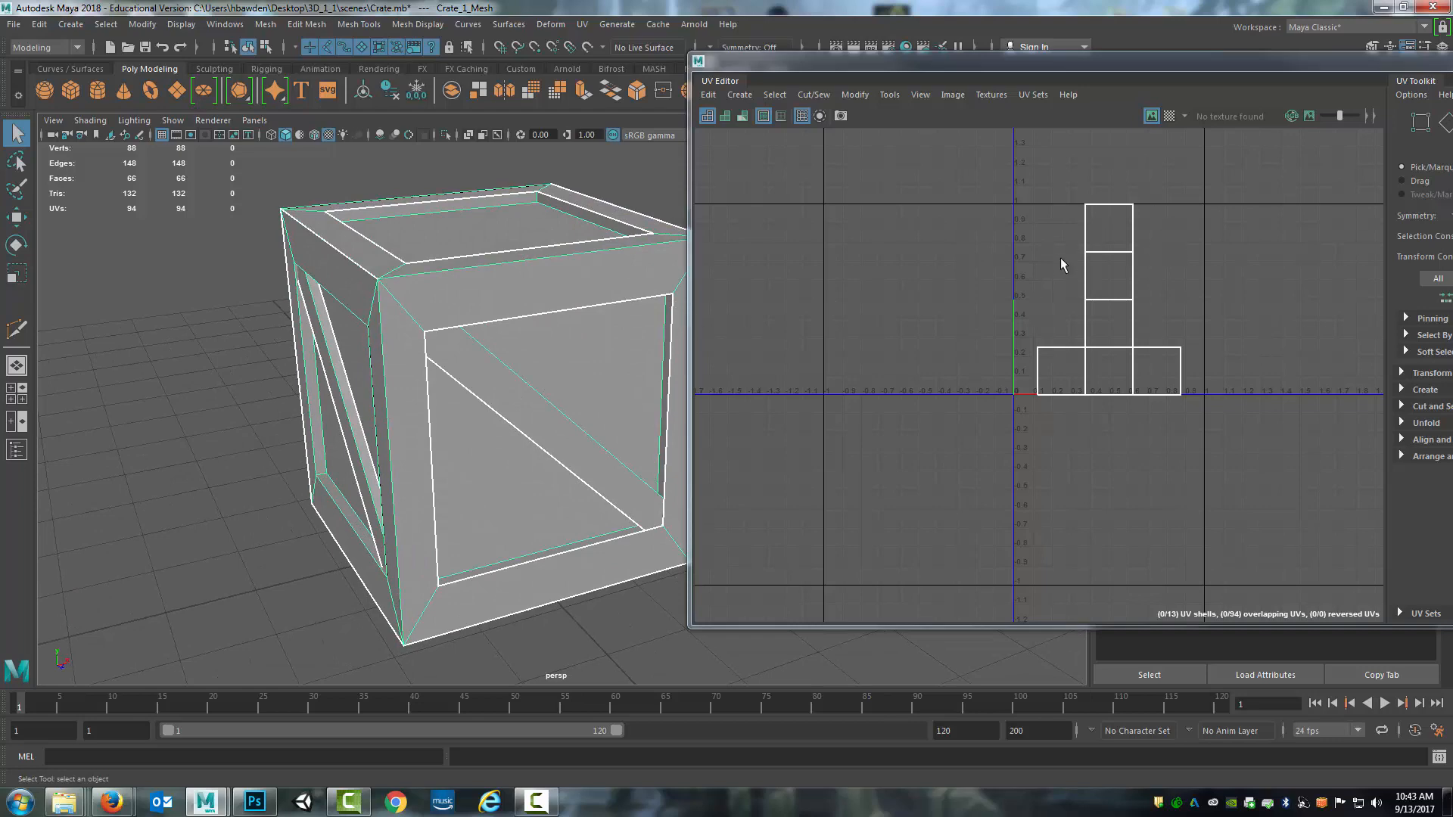
mouse_move(629, 318)
alt+mouse_down()
mouse_move(587, 302)
mouse_move(613, 350)
mouse_move(606, 333)
alt+mouse_up()
- Try to move the UVs of the front diagonal brace face sideways, undo the move and clear the selection
right_drag(573, 339, 575, 380)
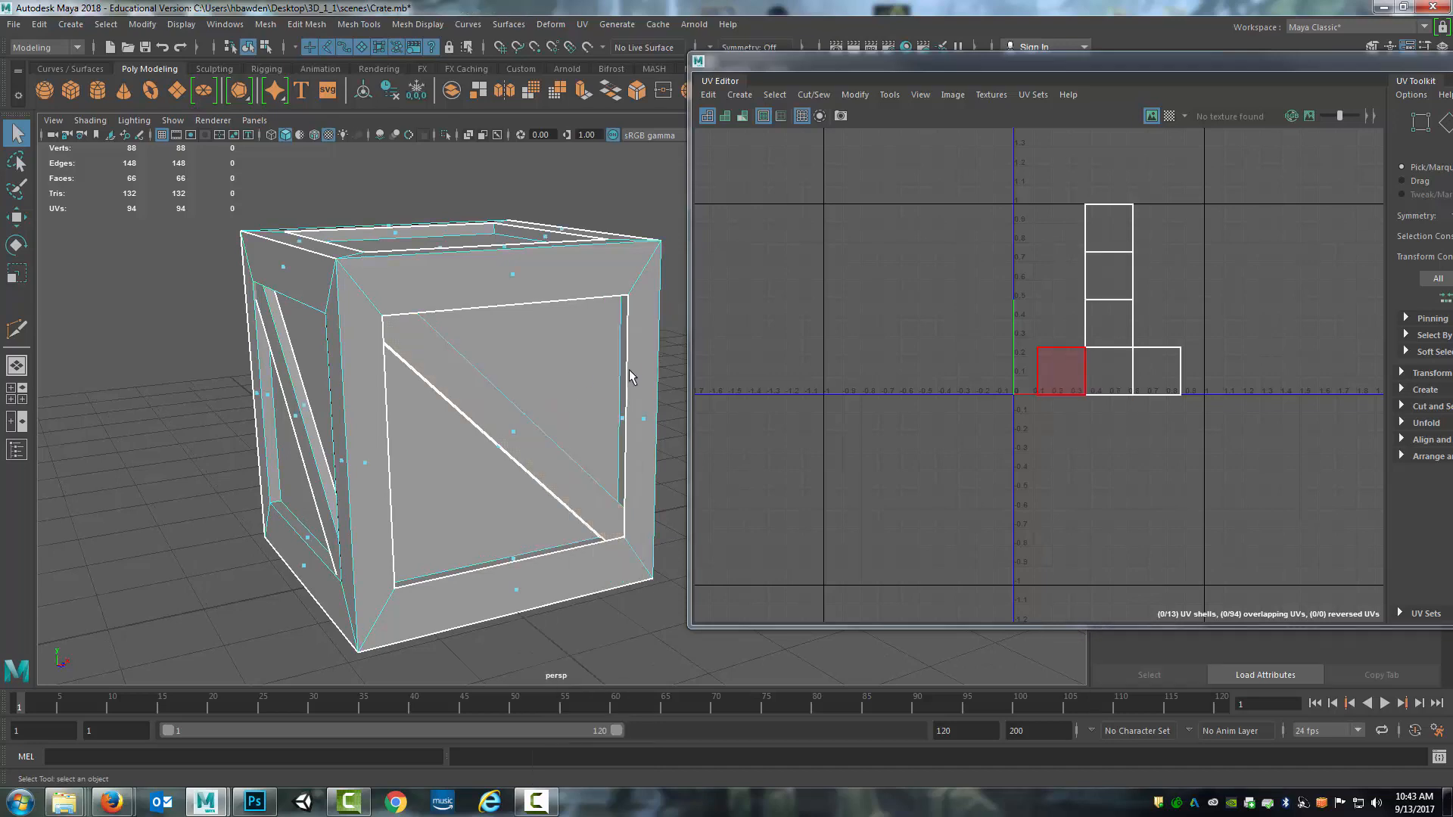
alt+drag(550, 385, 562, 383)
click(511, 435)
key(ctrl+z)
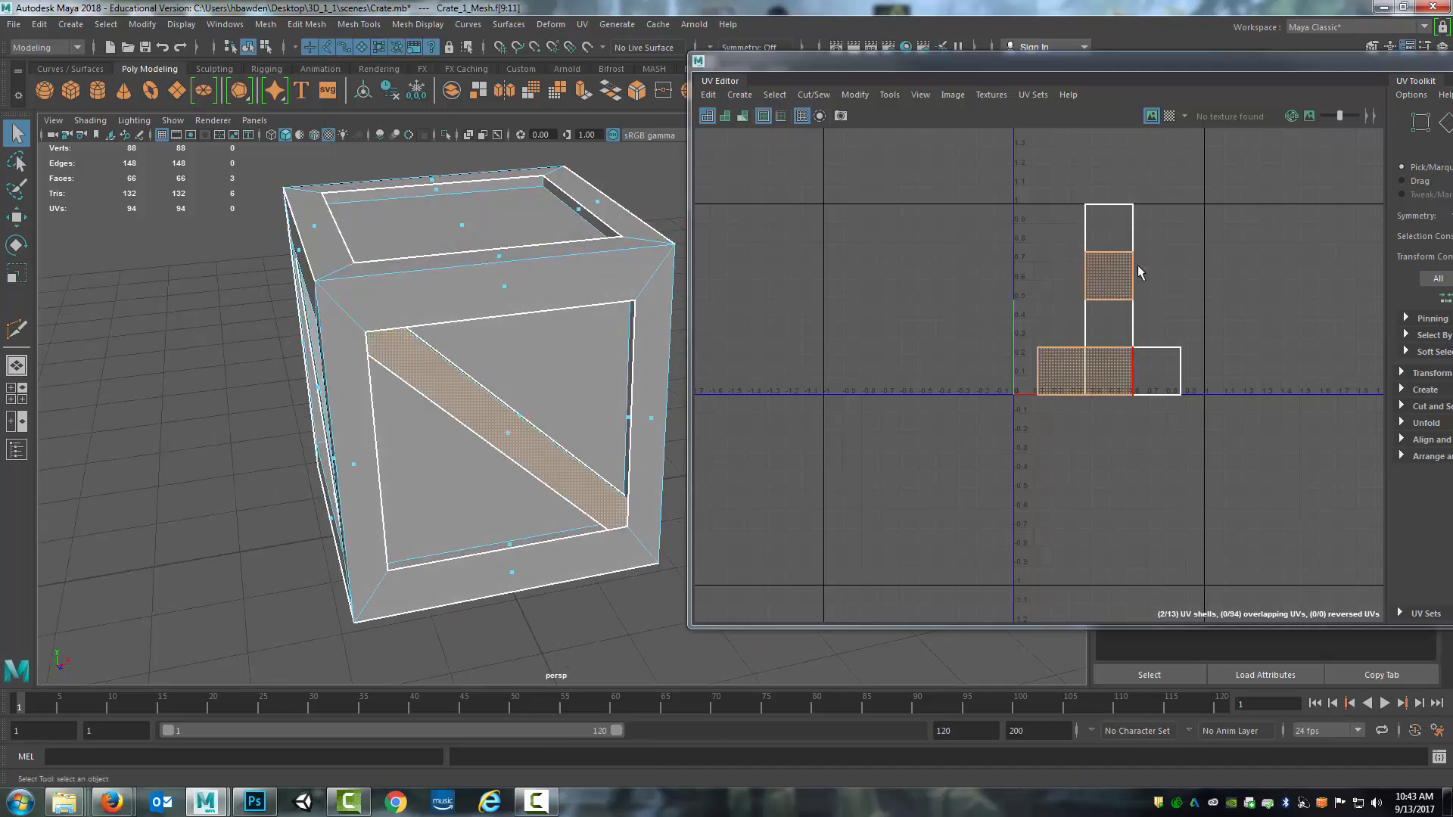
key(w)
mouse_move(1182, 323)
mouse_down()
mouse_move(1039, 340)
mouse_move(1185, 325)
mouse_up()
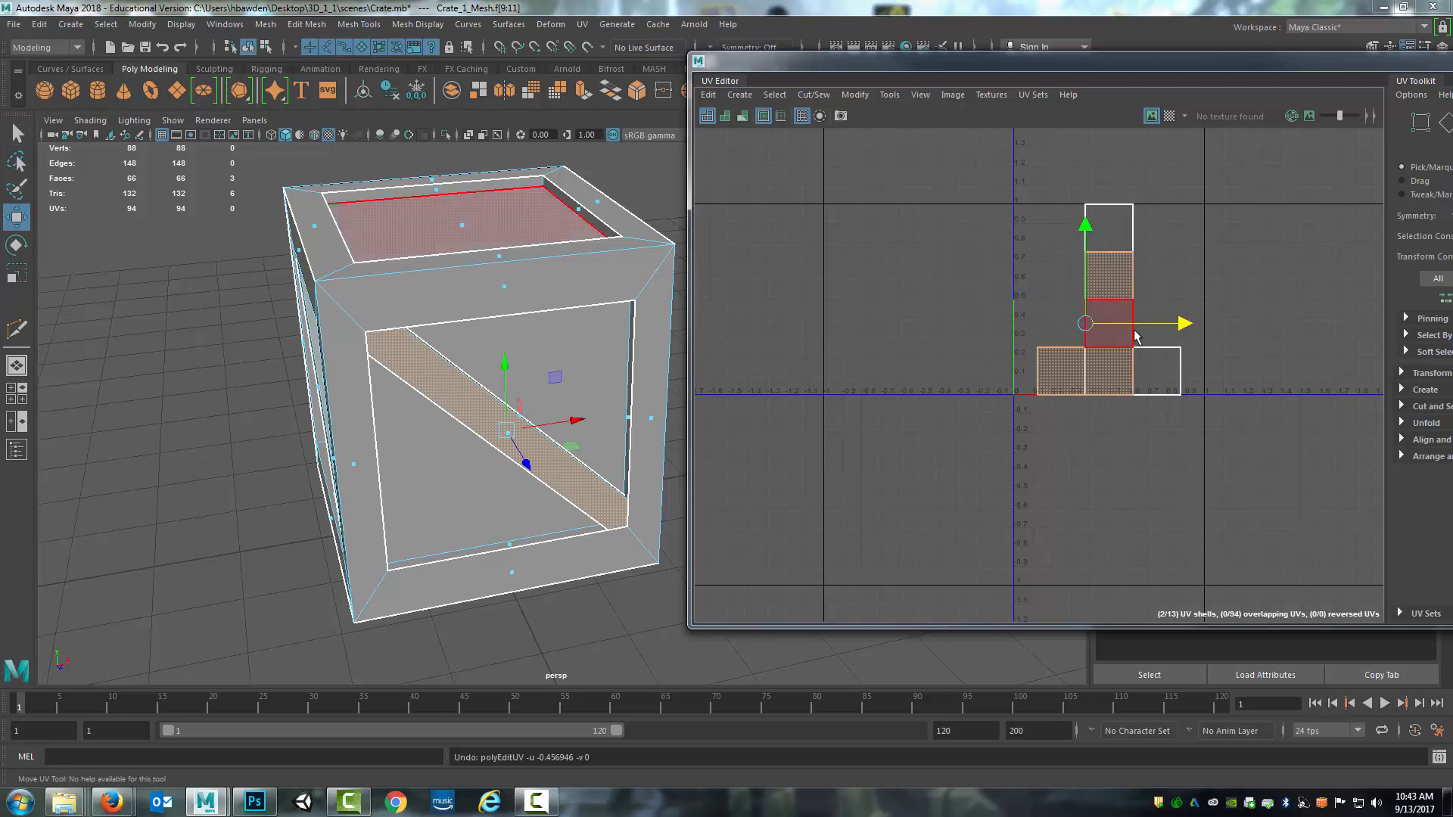
click(1154, 252)
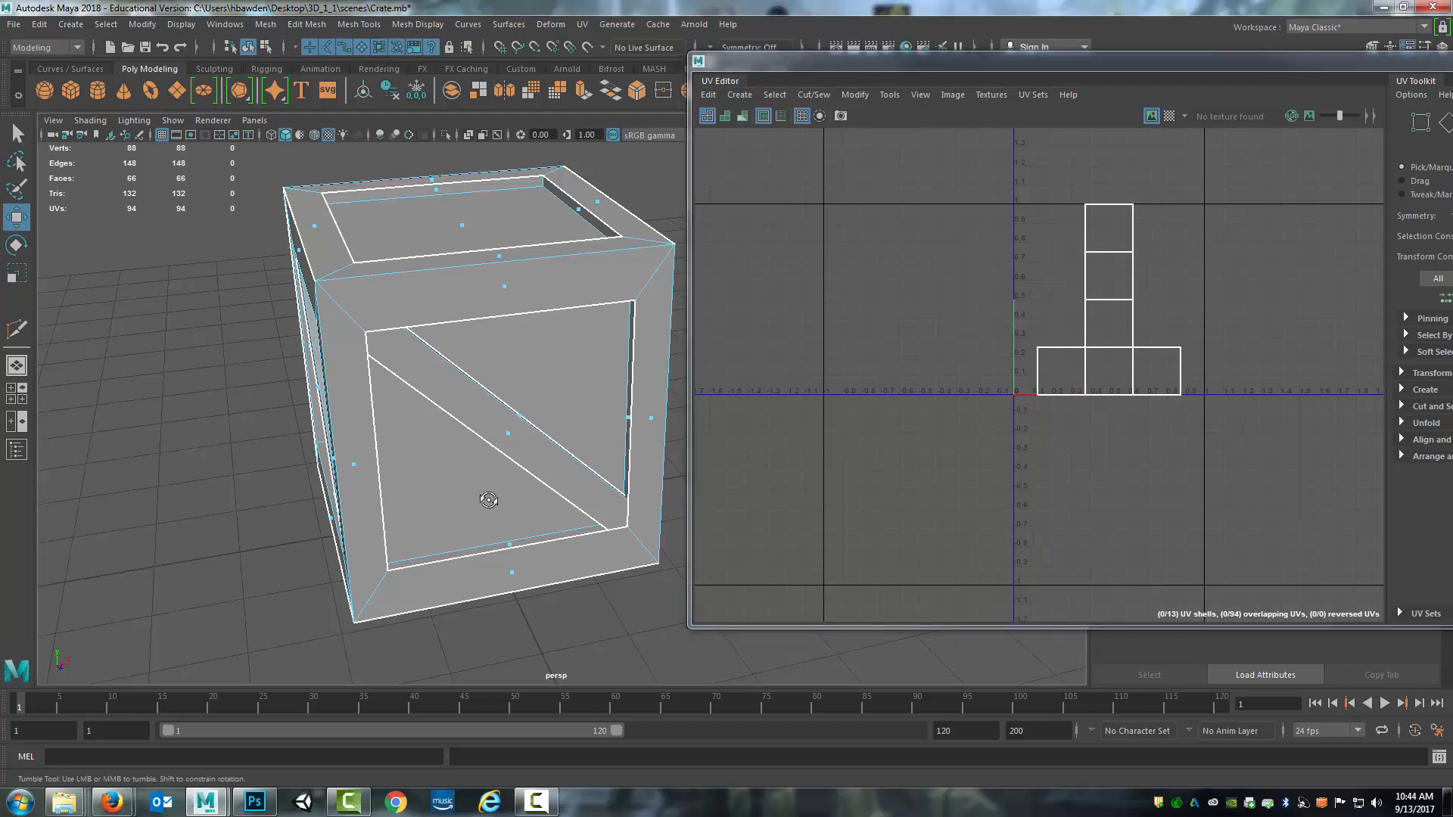
- Leave face mode and select the entire crate as an object
alt+drag(511, 501, 470, 469)
alt+middle_drag(471, 469, 578, 444)
alt+drag(579, 405, 584, 429)
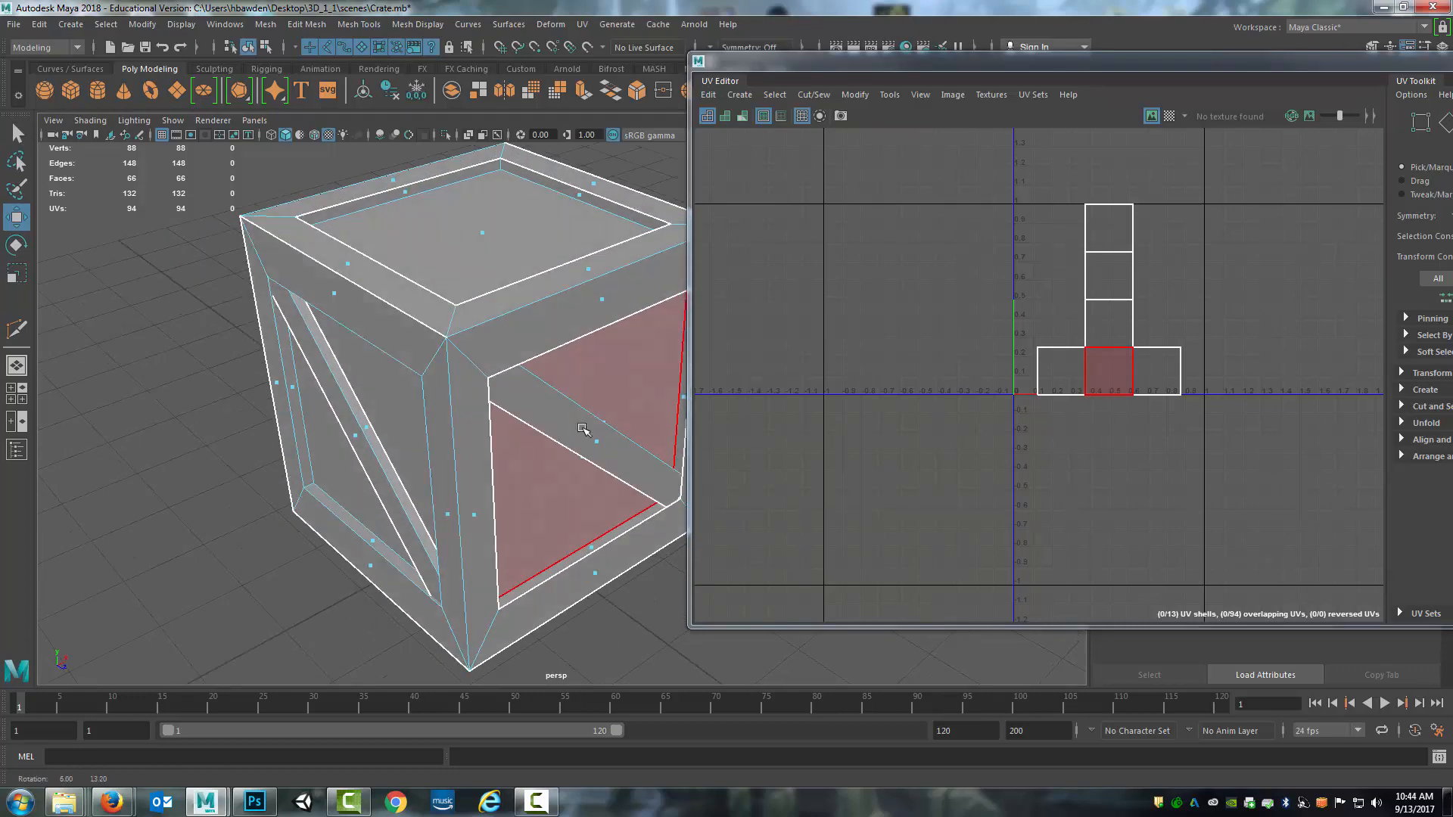
scroll(587, 418, up, 5)
scroll(579, 419, down, 7)
alt+middle_drag(578, 419, 532, 435)
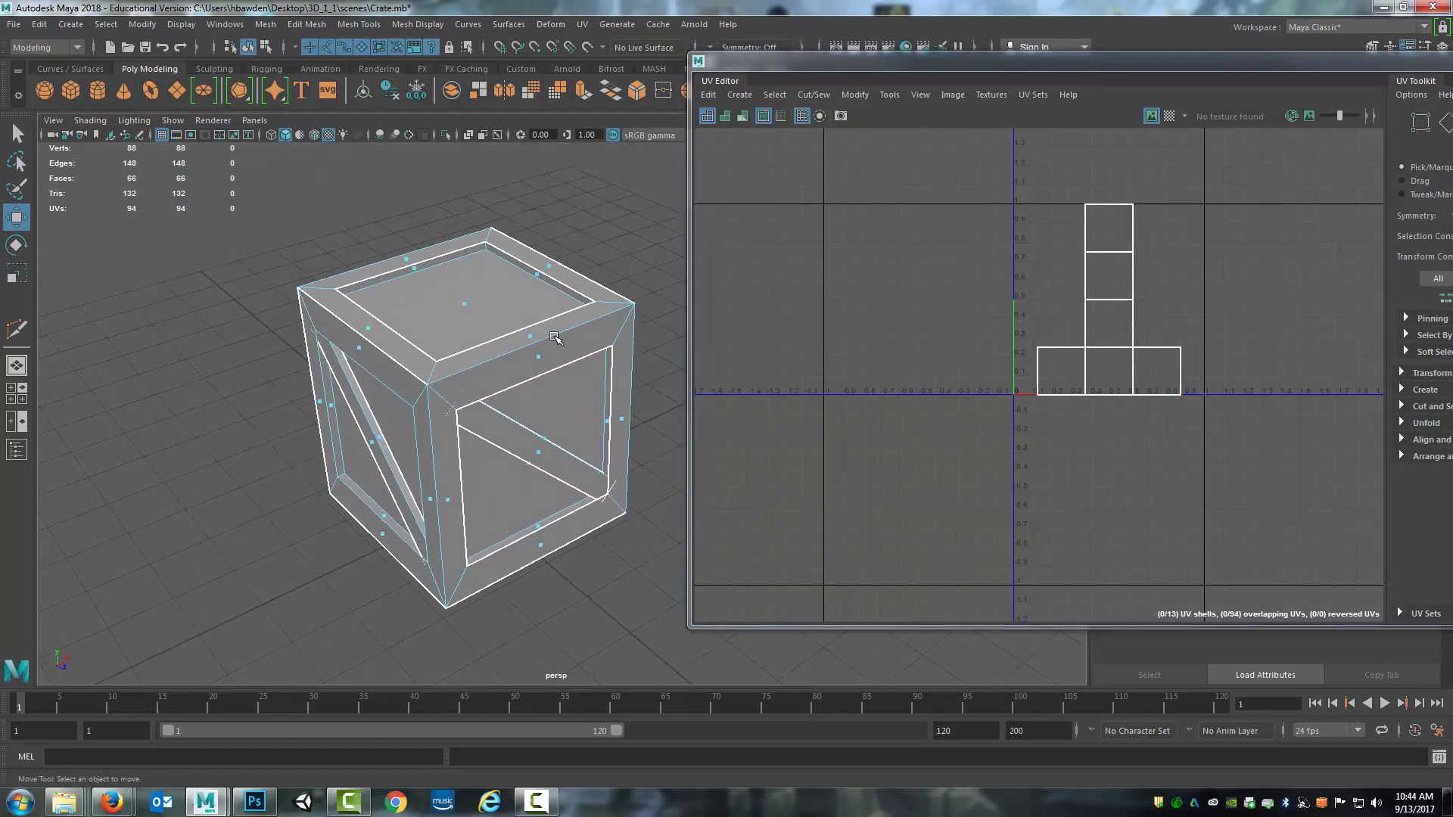
right_drag(558, 355, 622, 314)
click(659, 284)
alt+drag(597, 406, 547, 418)
click(553, 334)
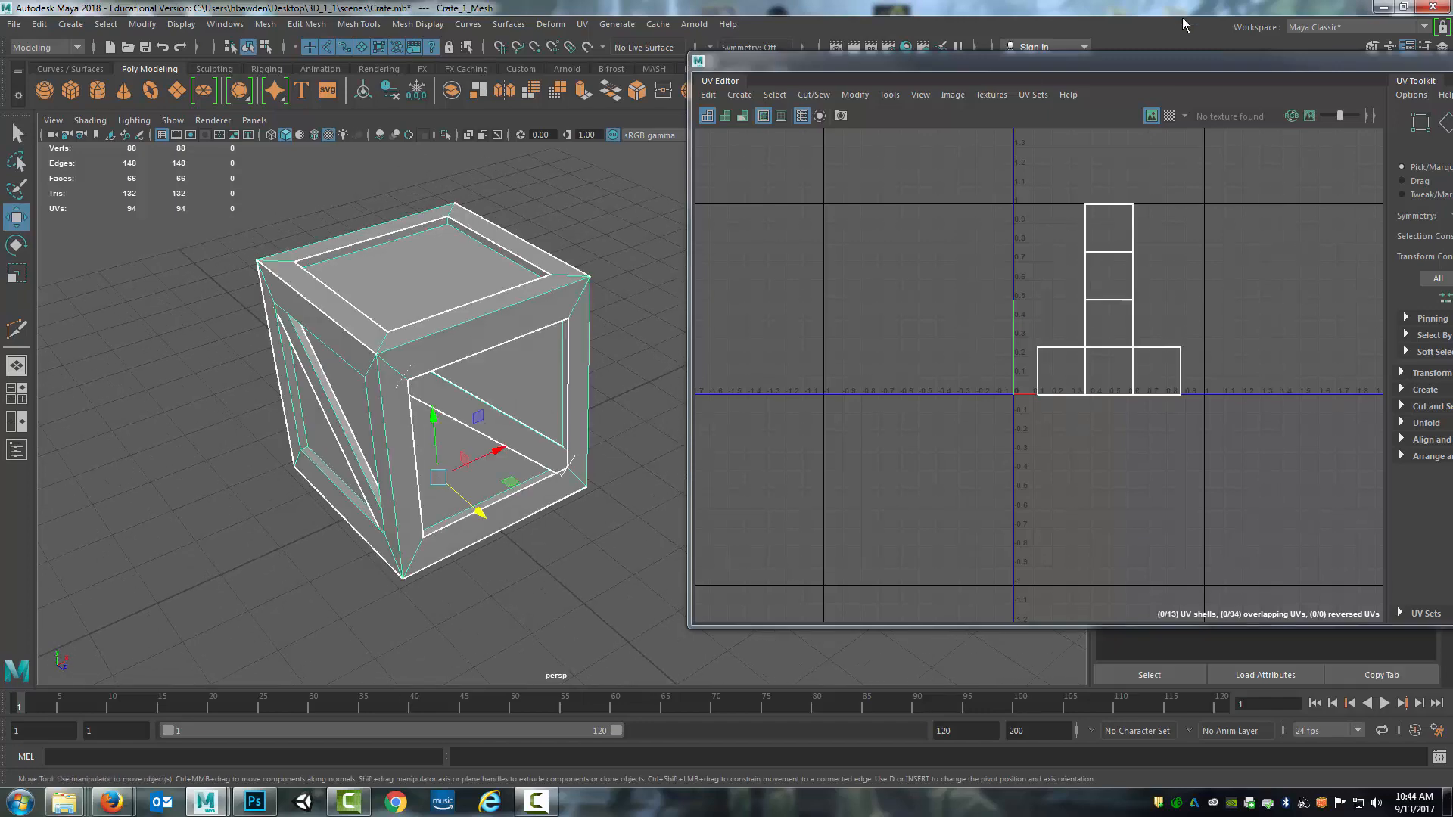
- Move the UV Editor window so the main menus are uncovered and set the menu set to Modeling
drag(1187, 68, 1029, 299)
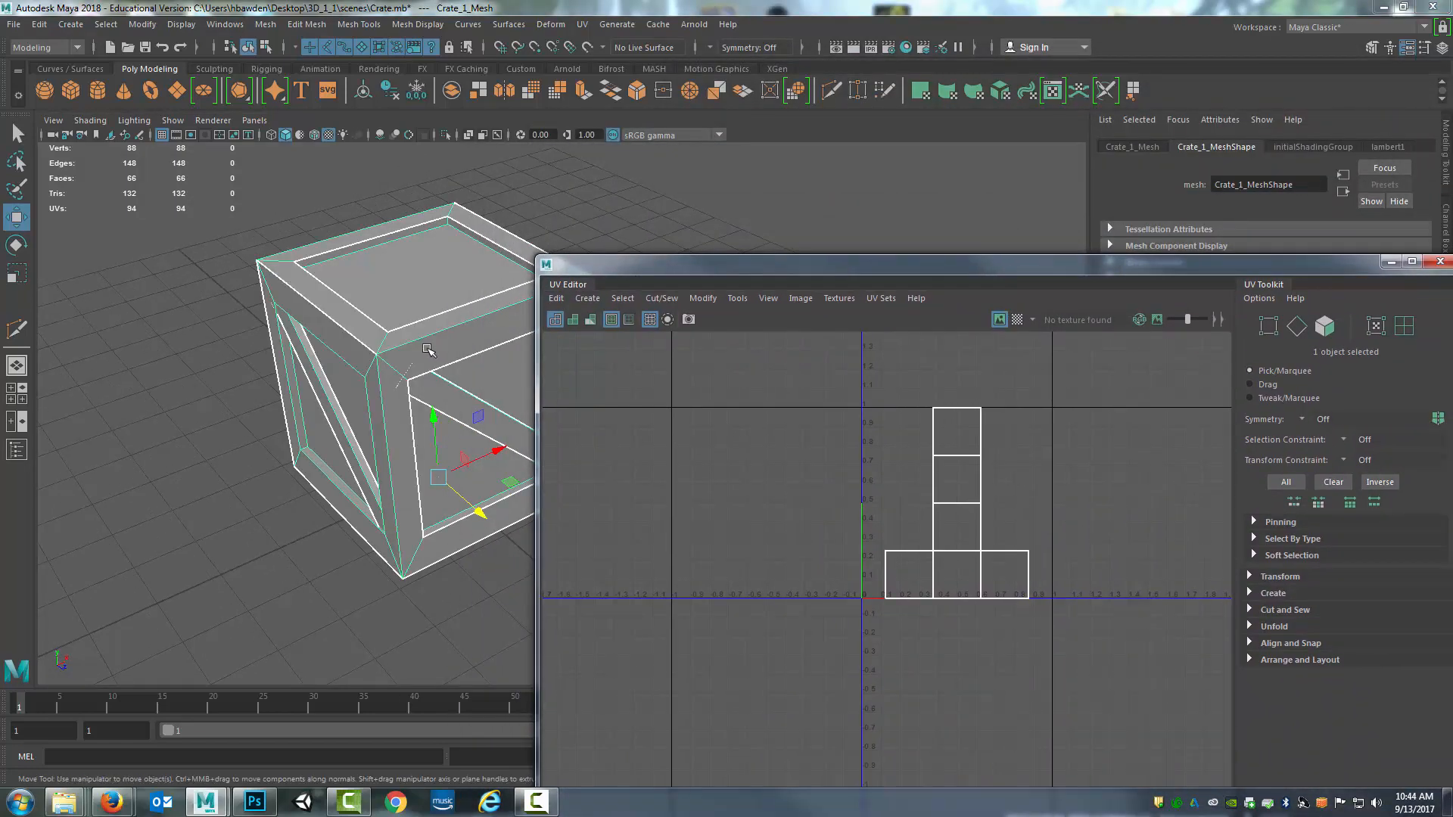
alt+drag(477, 333, 452, 324)
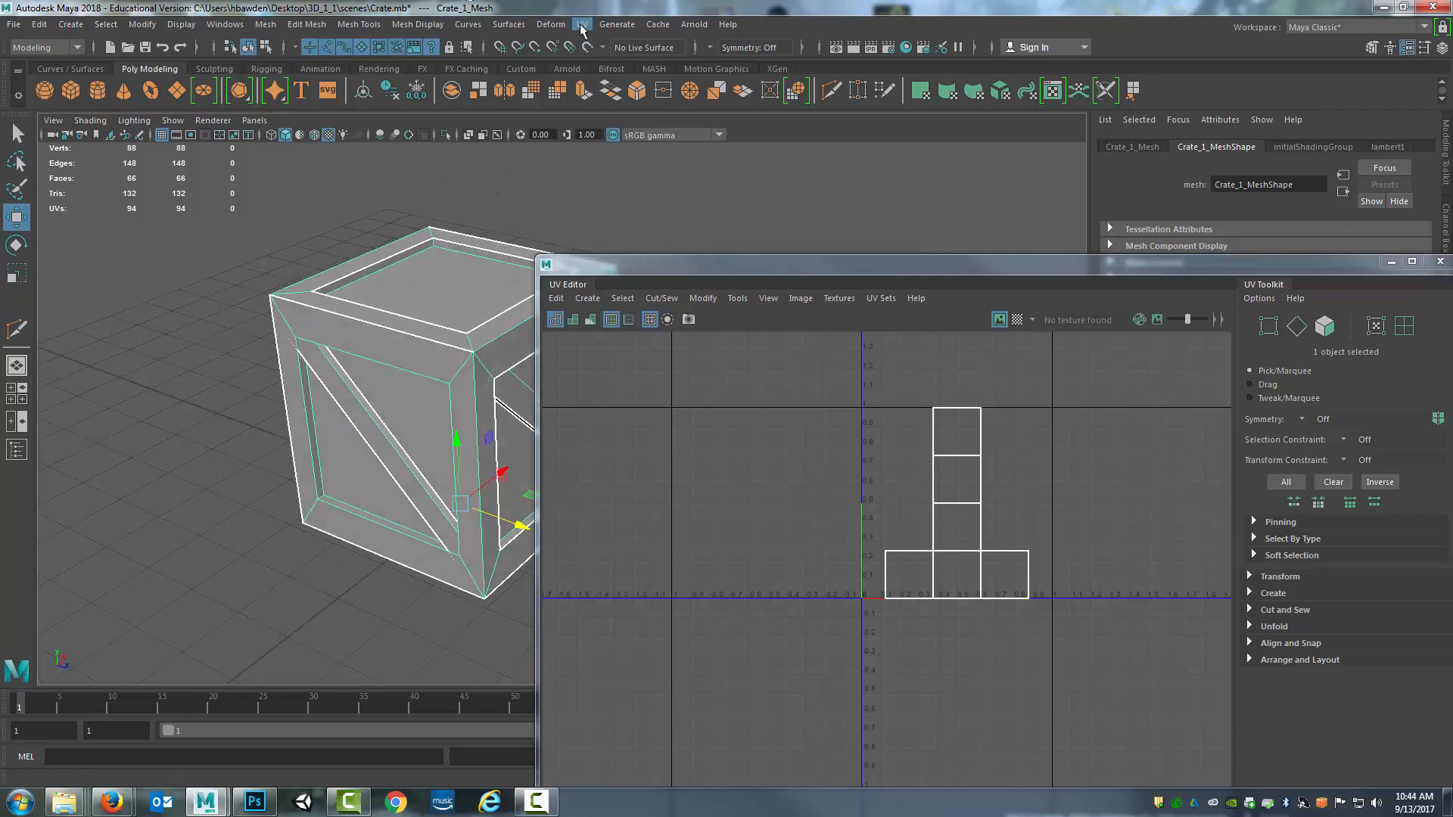
click(71, 48)
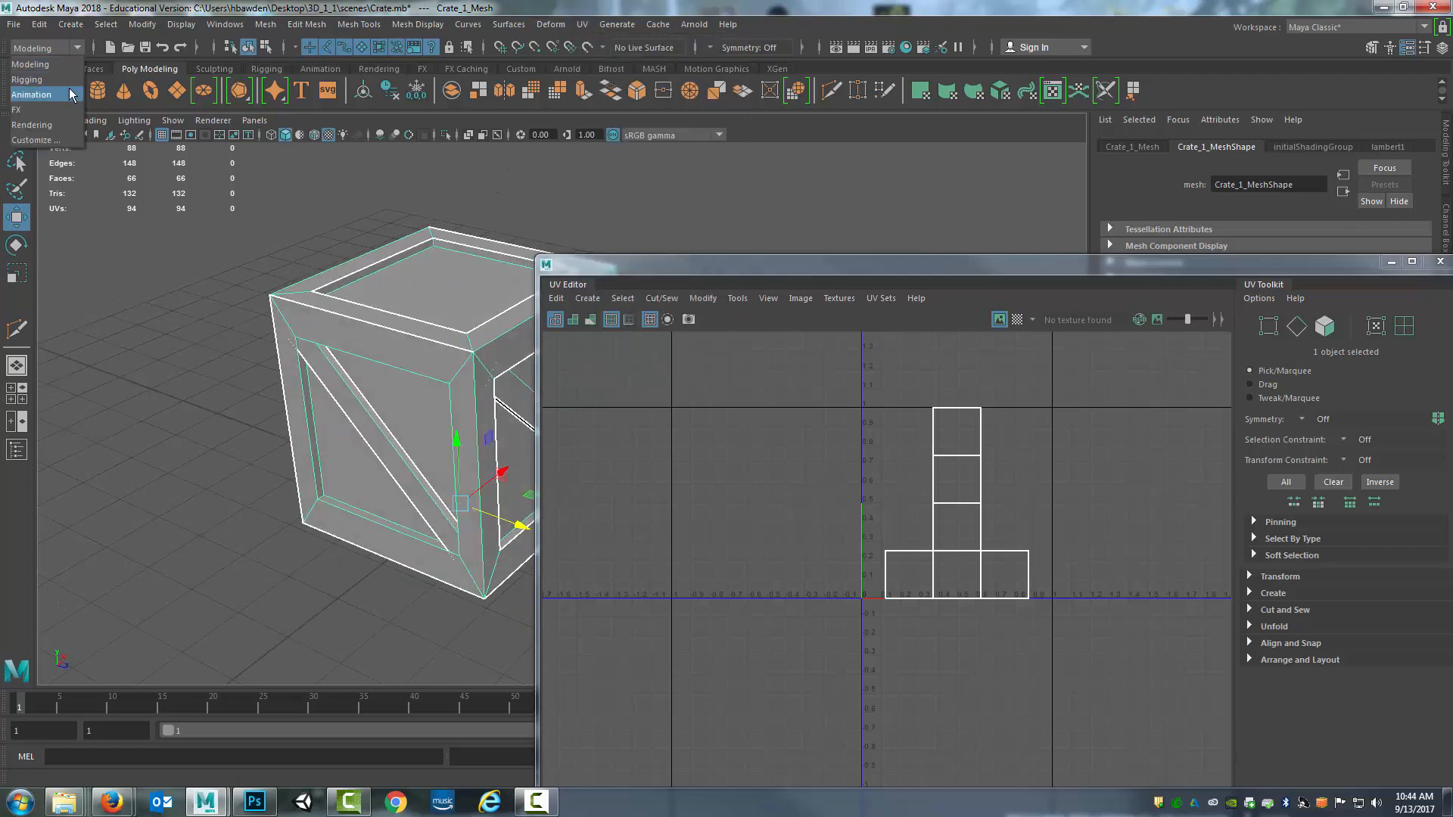
click(71, 91)
click(71, 49)
click(69, 63)
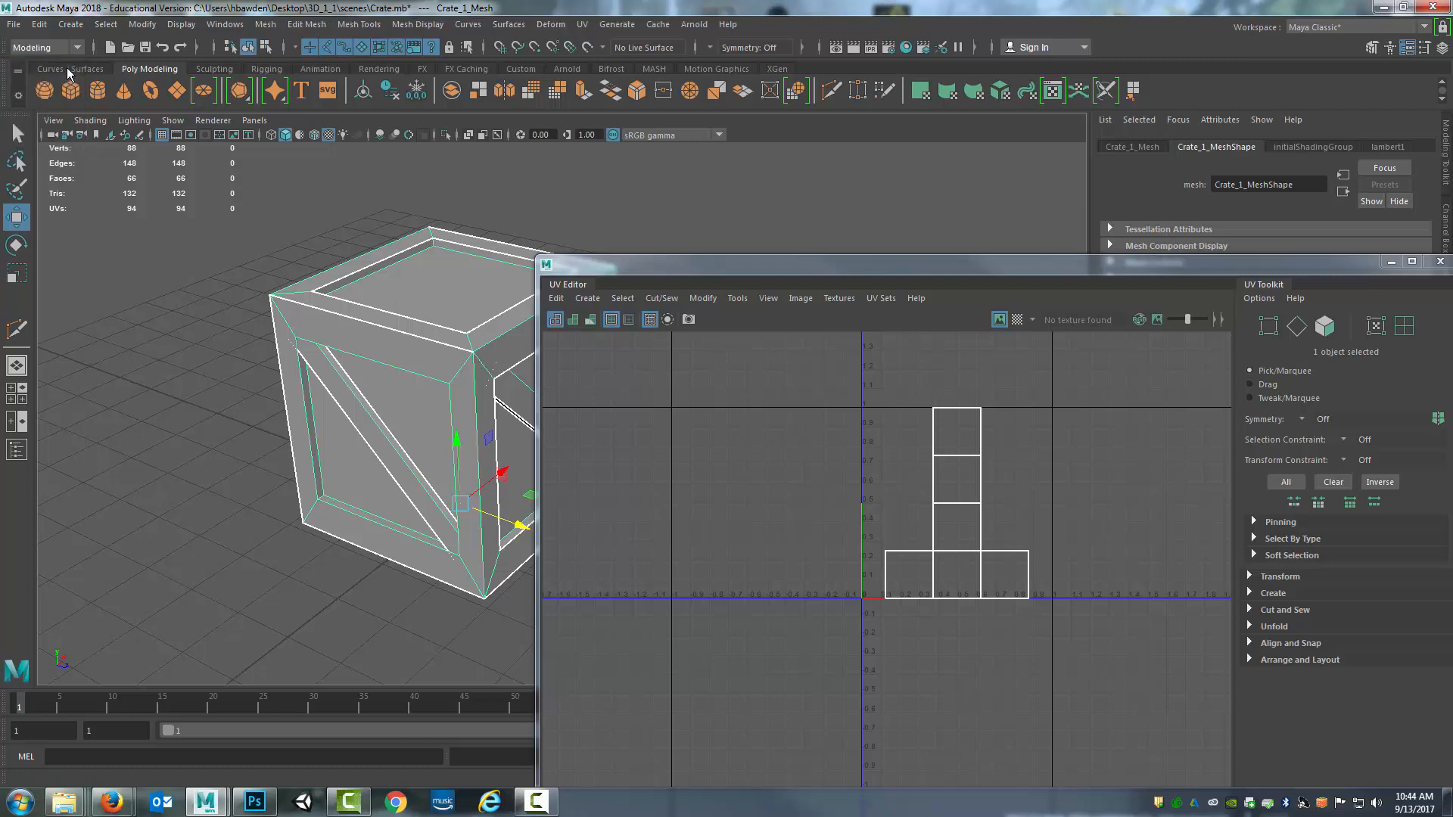
- Apply an Automatic UV projection to the crate, then clear the selection to inspect the new UV shells
click(583, 24)
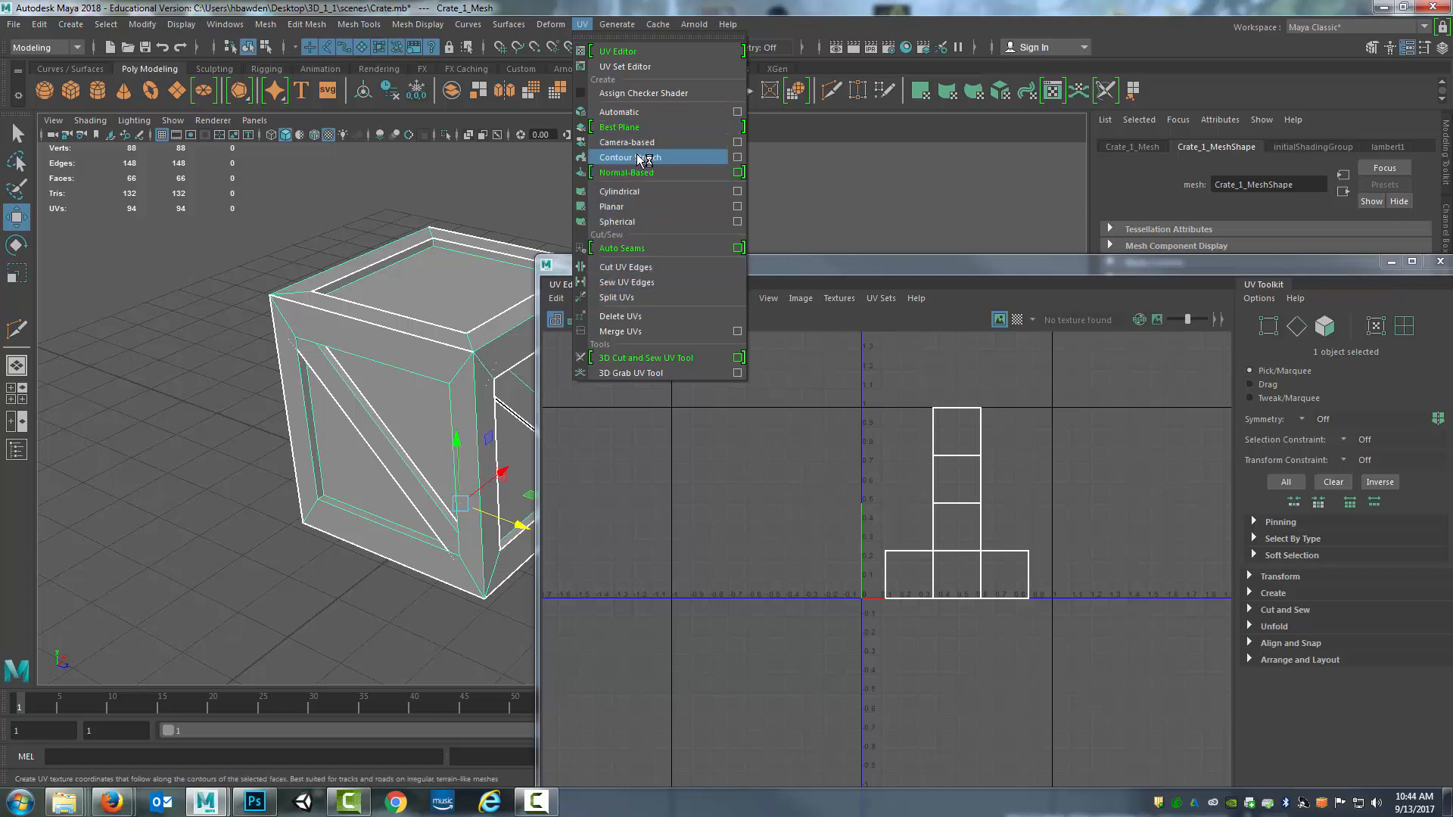
click(619, 113)
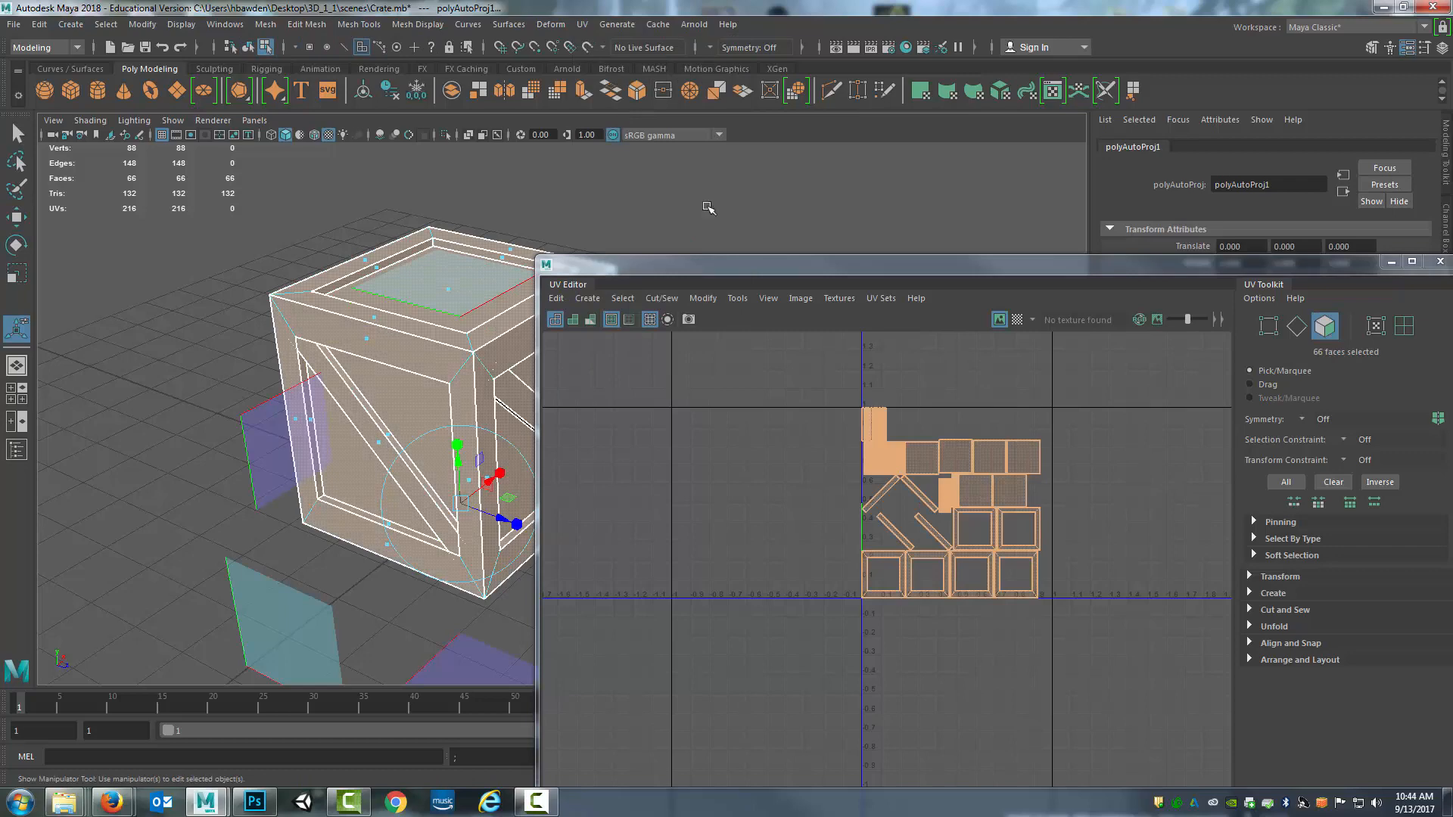
click(1061, 414)
scroll(1073, 465, up, 5)
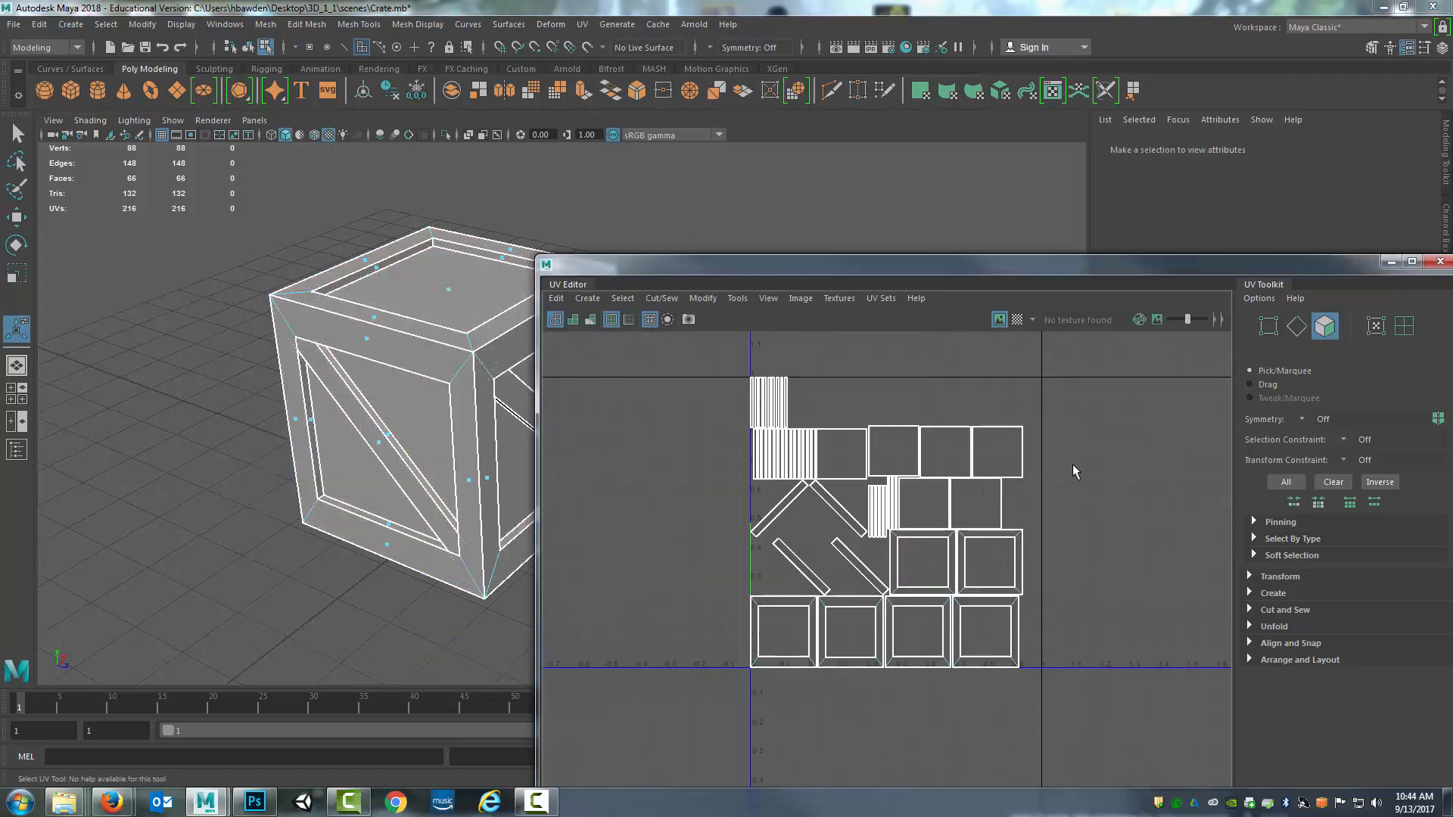
- Examine the crate's automatically projected UV shells in the UV Editor, from the panel squares down to the frame shells
alt+middle_drag(1049, 462, 1093, 493)
click(1093, 494)
scroll(1092, 493, up, 2)
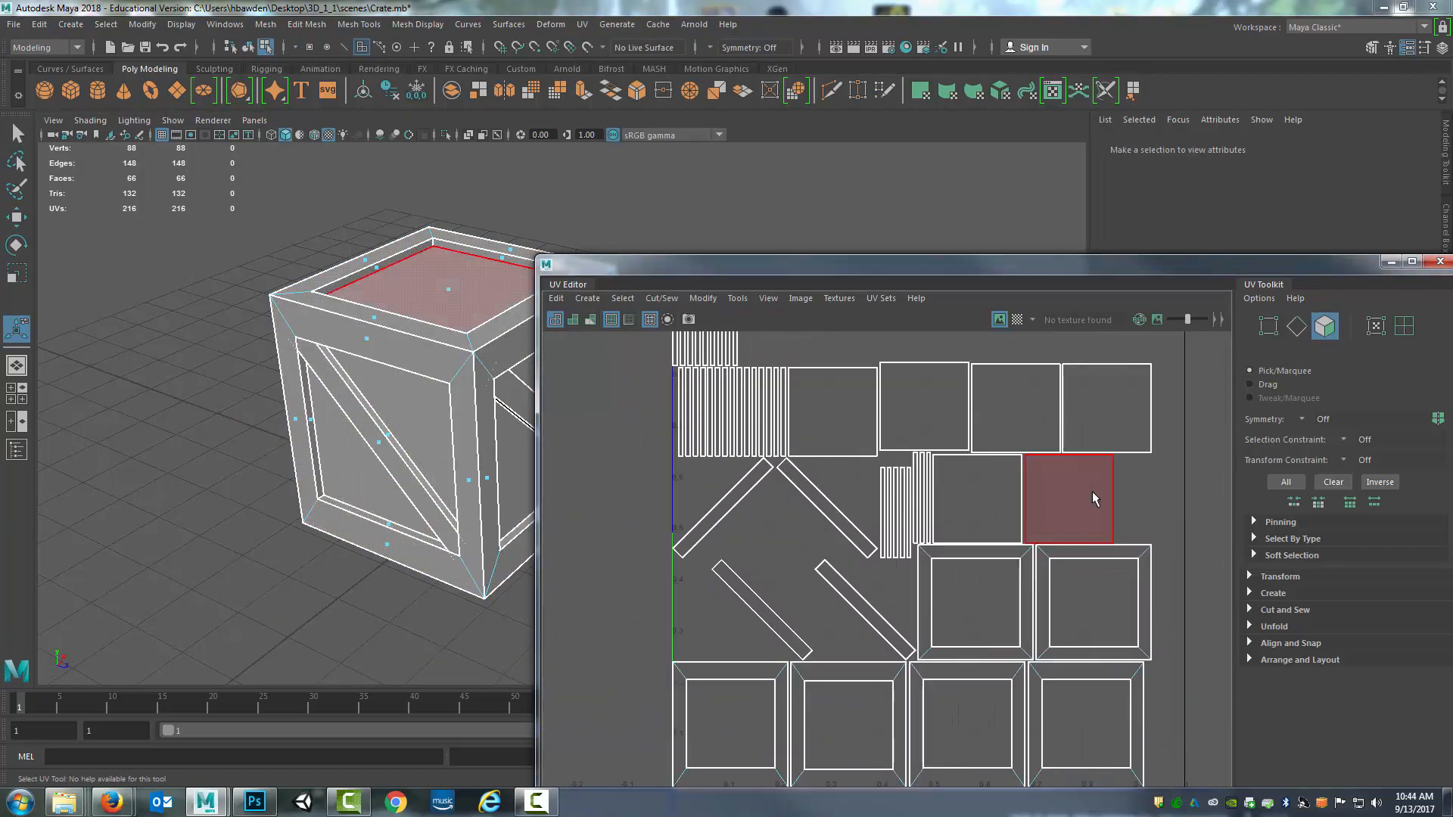
scroll(1092, 494, down, 5)
scroll(1092, 500, up, 4)
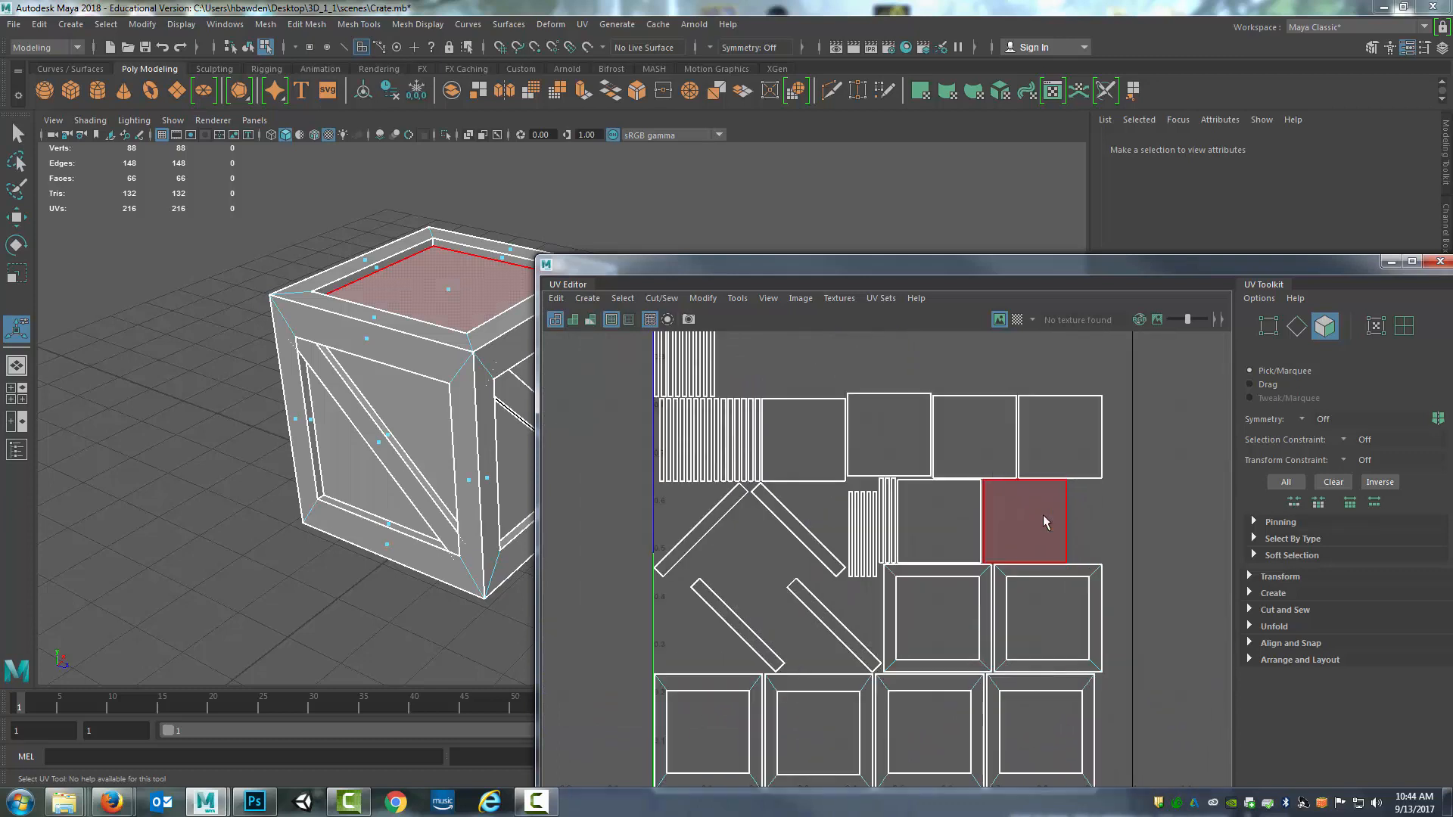
scroll(796, 457, down, 3)
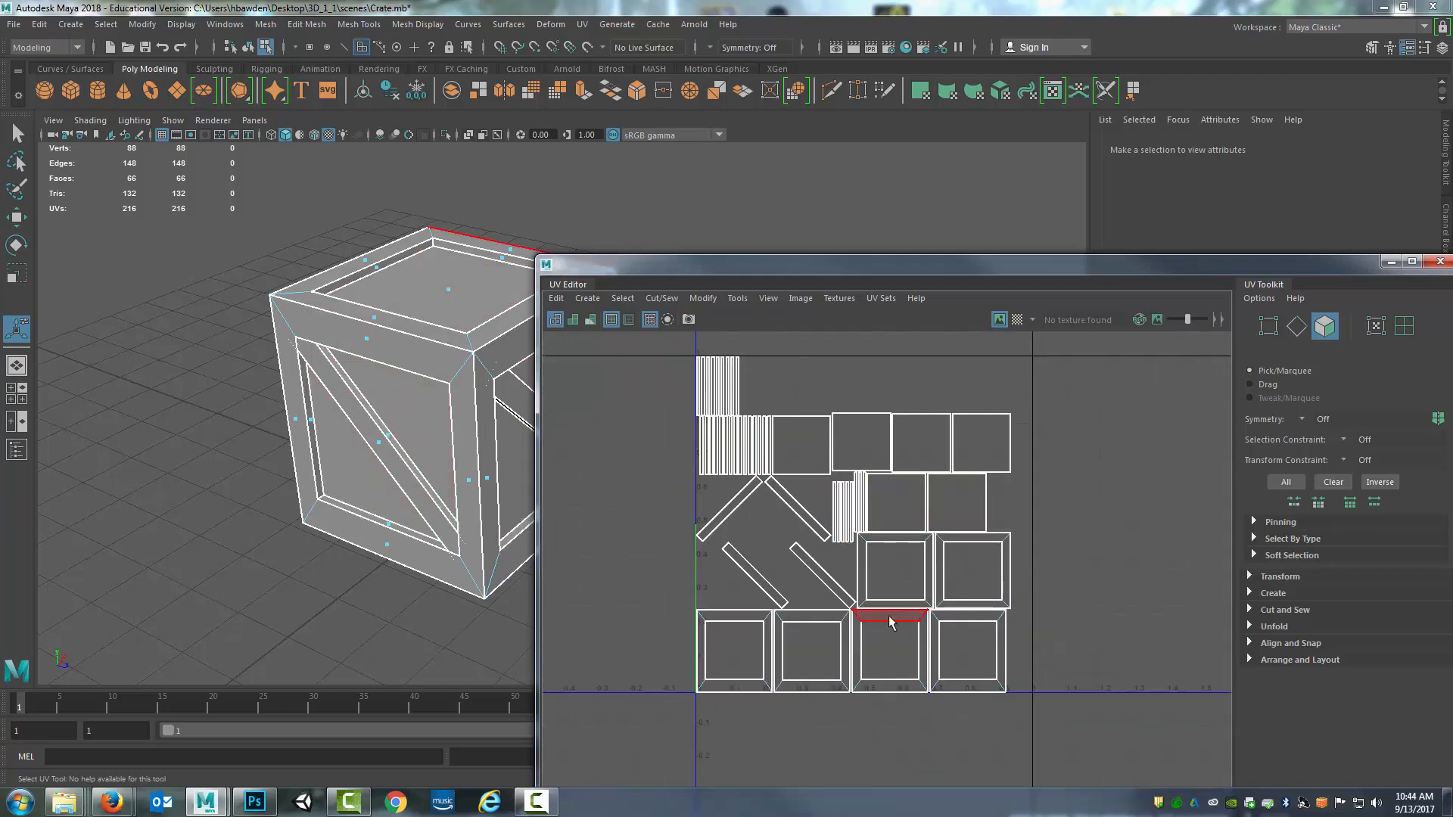
alt+middle_drag(1070, 561, 1065, 520)
scroll(1055, 518, up, 1)
scroll(950, 483, down, 1)
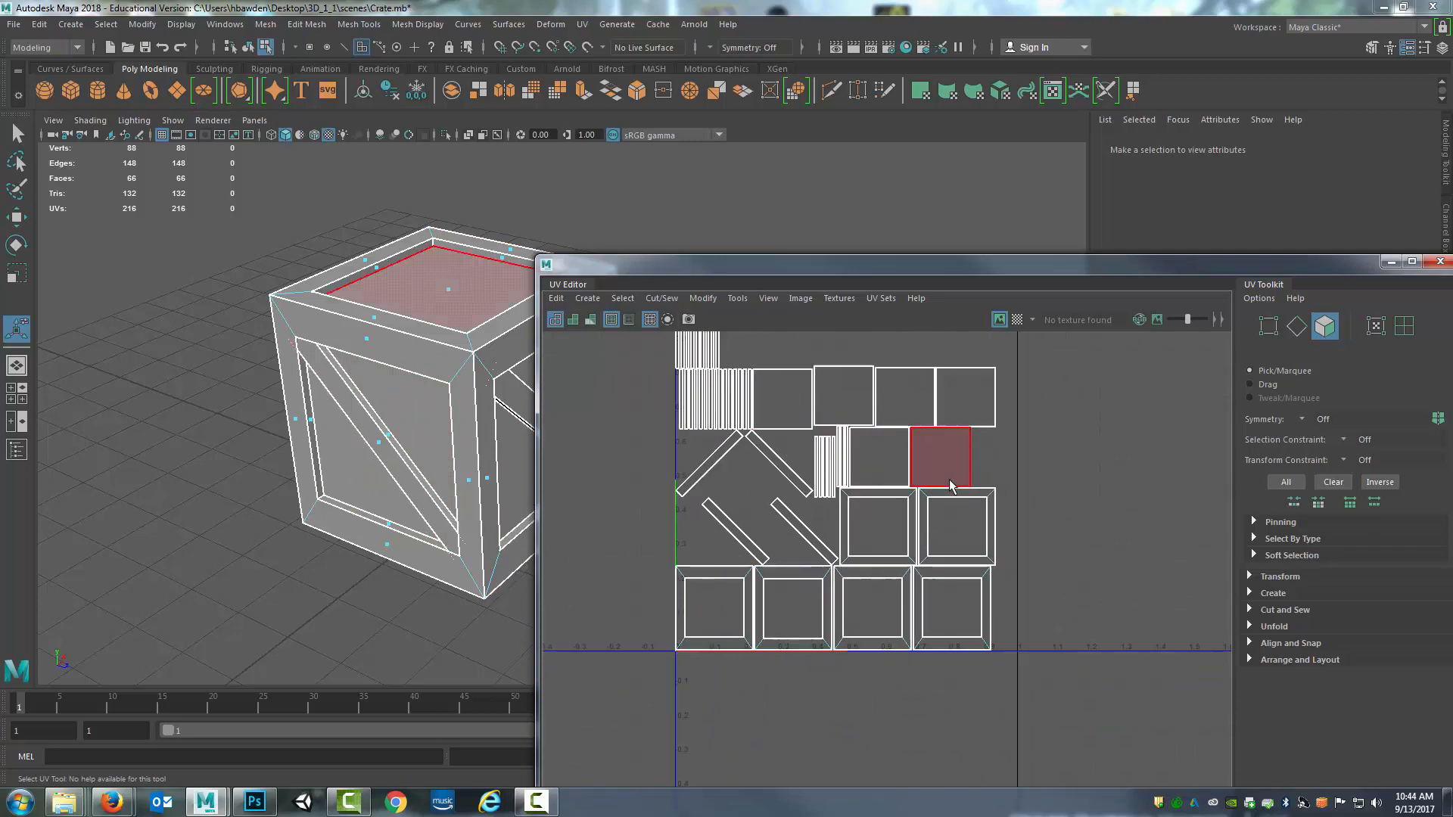
scroll(972, 473, down, 1)
alt+middle_drag(974, 471, 1051, 513)
scroll(898, 527, down, 1)
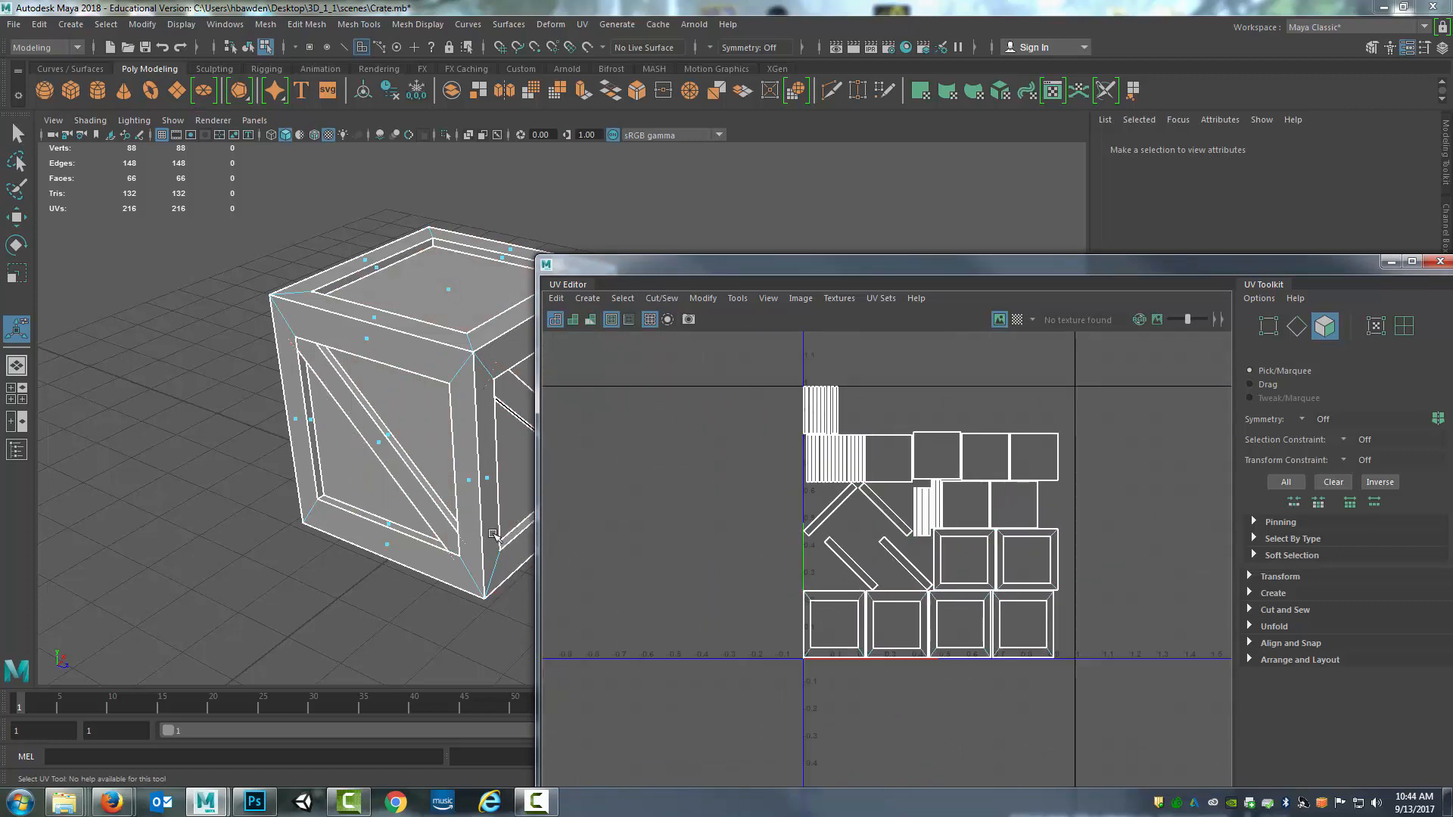
- Return the crate to object mode and tilt it freely with the Rotate tool by about -20°, -38° and 15°
alt+drag(478, 425, 450, 445)
right_drag(449, 367, 523, 344)
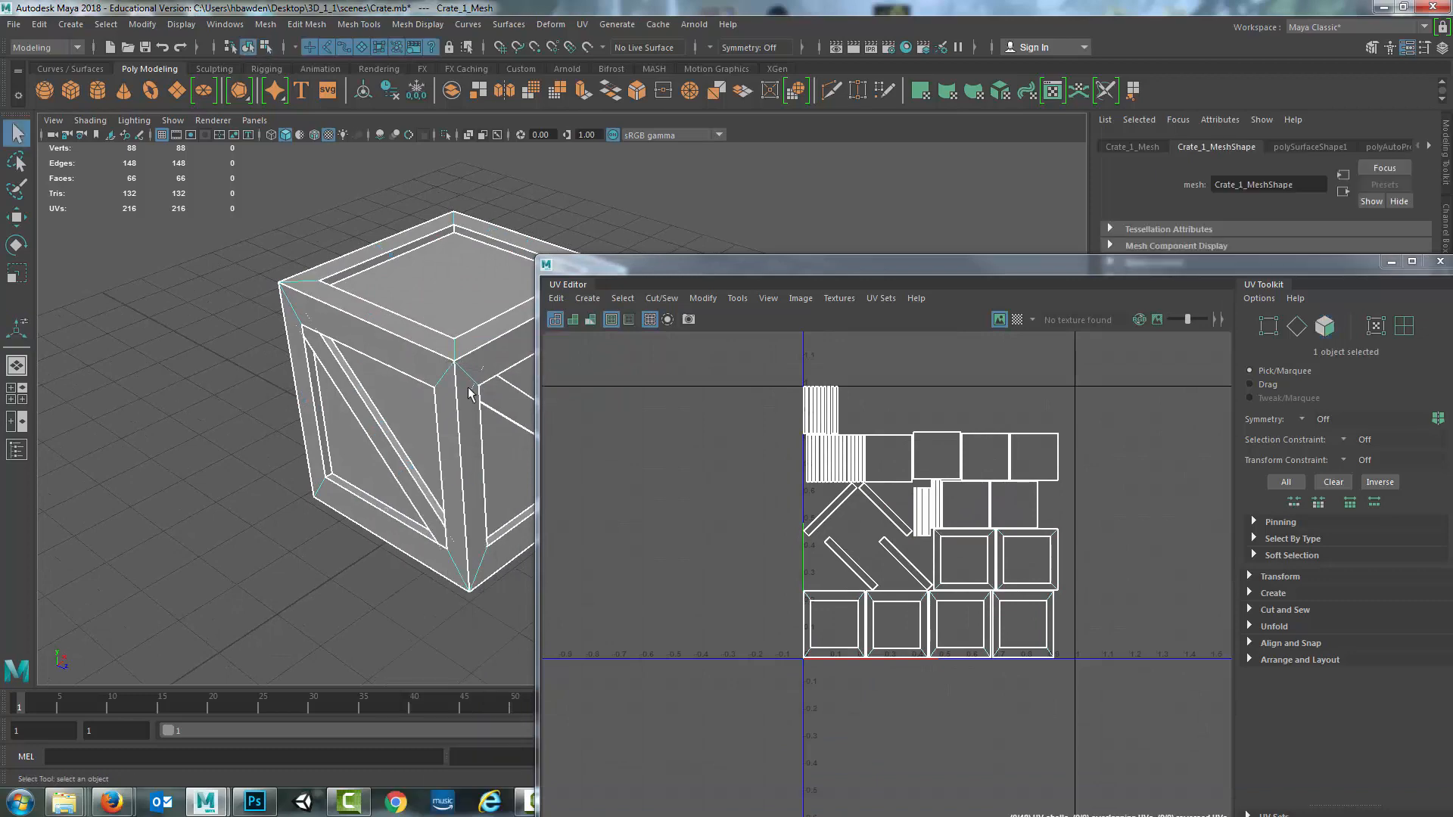
alt+middle_drag(484, 438, 423, 424)
mouse_move(439, 426)
alt+mouse_down()
mouse_move(410, 433)
mouse_move(447, 440)
alt+mouse_up()
scroll(411, 433, up, 5)
scroll(410, 433, down, 5)
key(e)
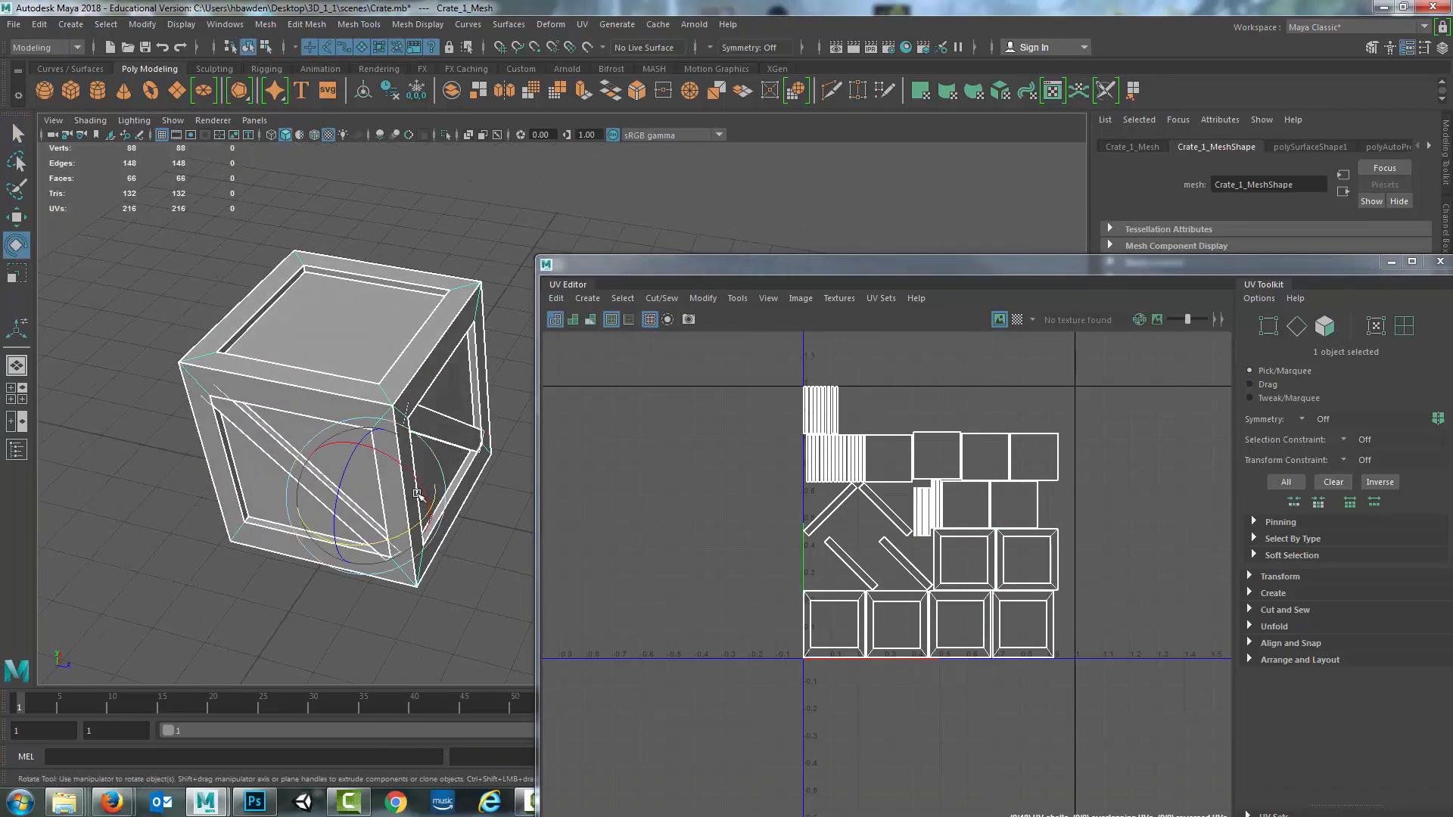
drag(419, 495, 385, 539)
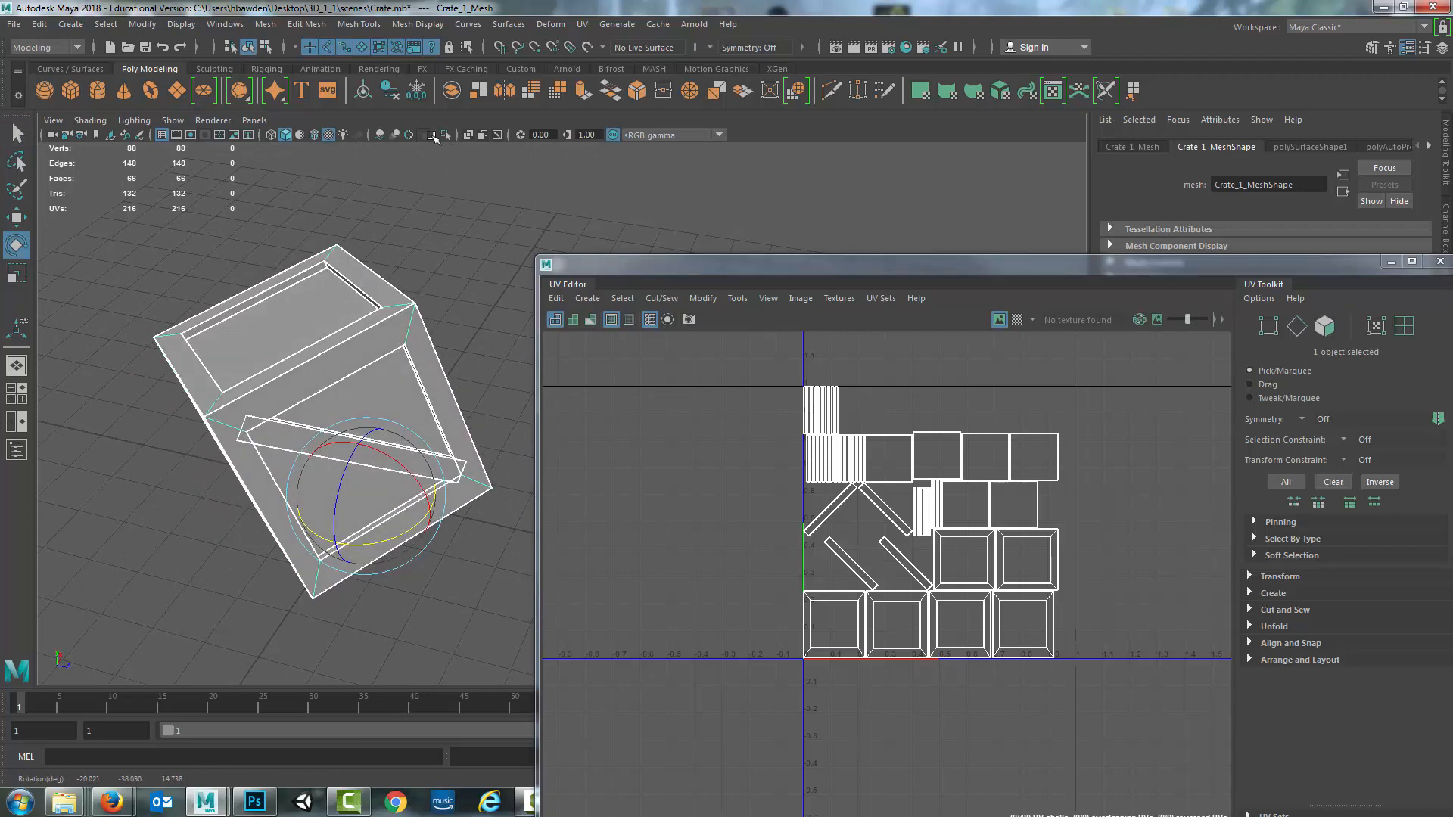
- Delete all construction history in the scene and freeze the tilted crate's transformations
click(39, 24)
mouse_move(144, 217)
click(278, 218)
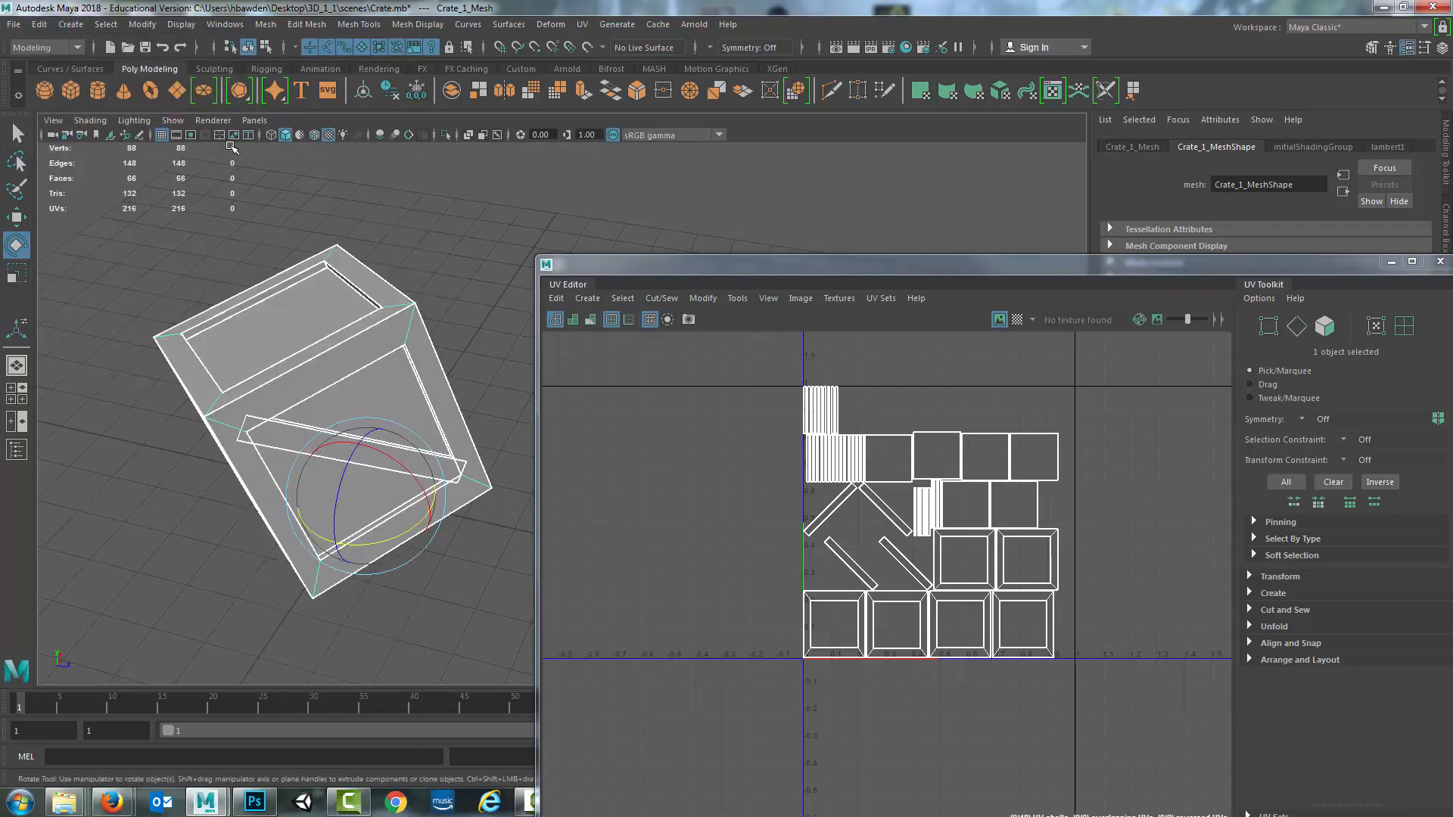
click(142, 24)
click(174, 88)
- Apply an Automatic UV projection to the tilted crate
click(583, 25)
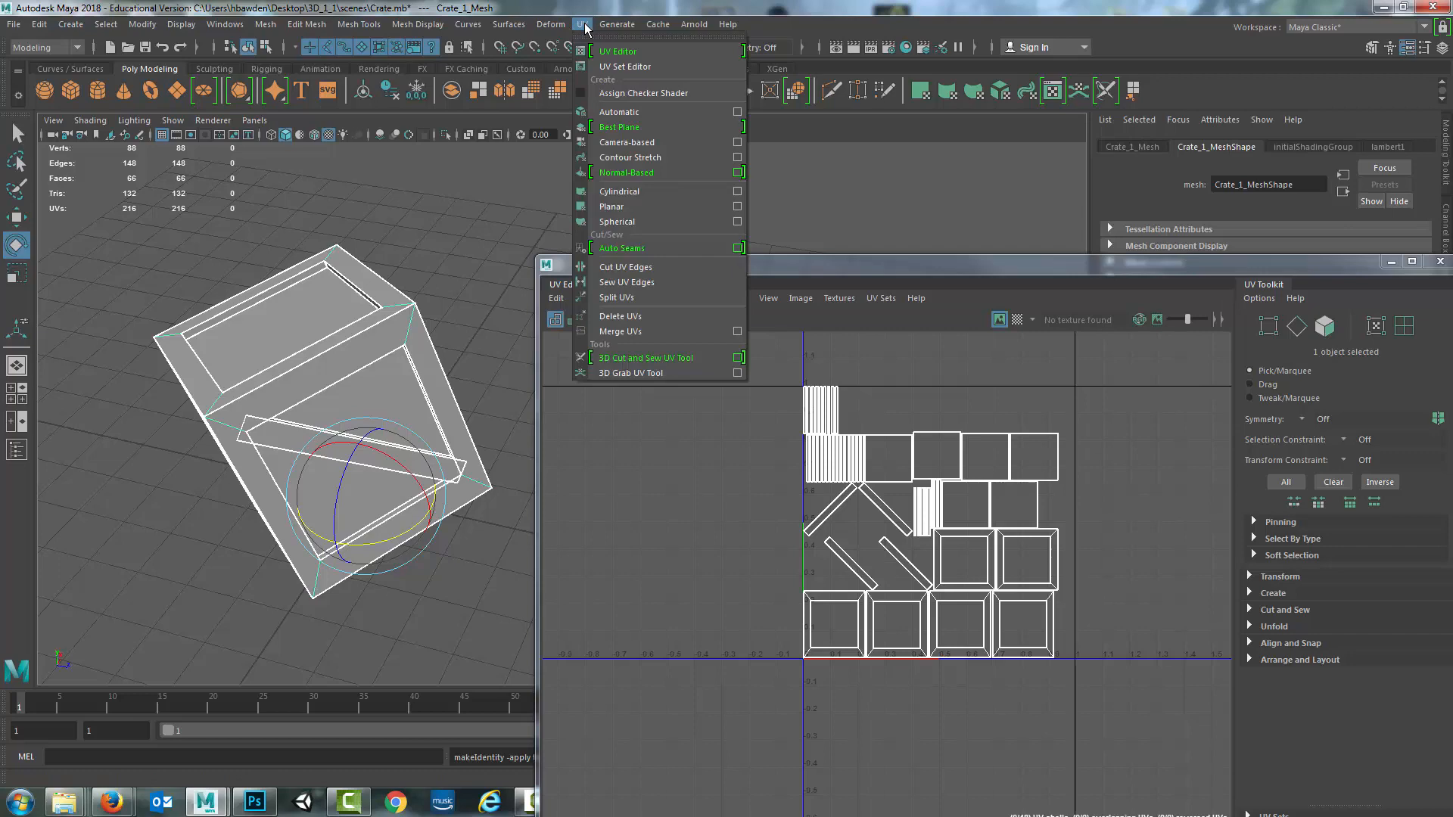
click(619, 112)
scroll(1027, 577, up, 2)
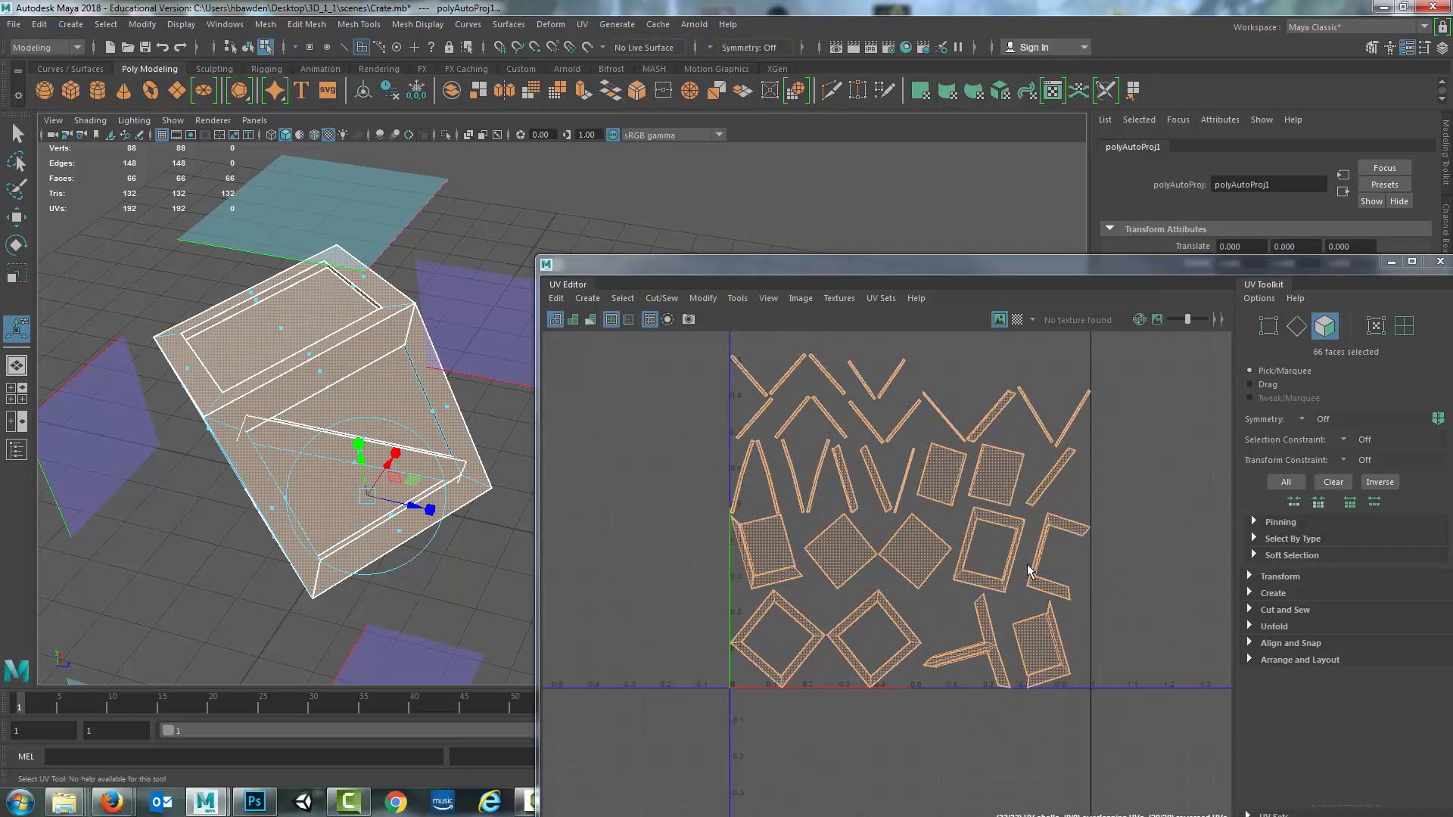
- Examine the projection planes around the tilted crate, clear the selection and inspect the resulting UV shells
alt+drag(430, 528, 368, 479)
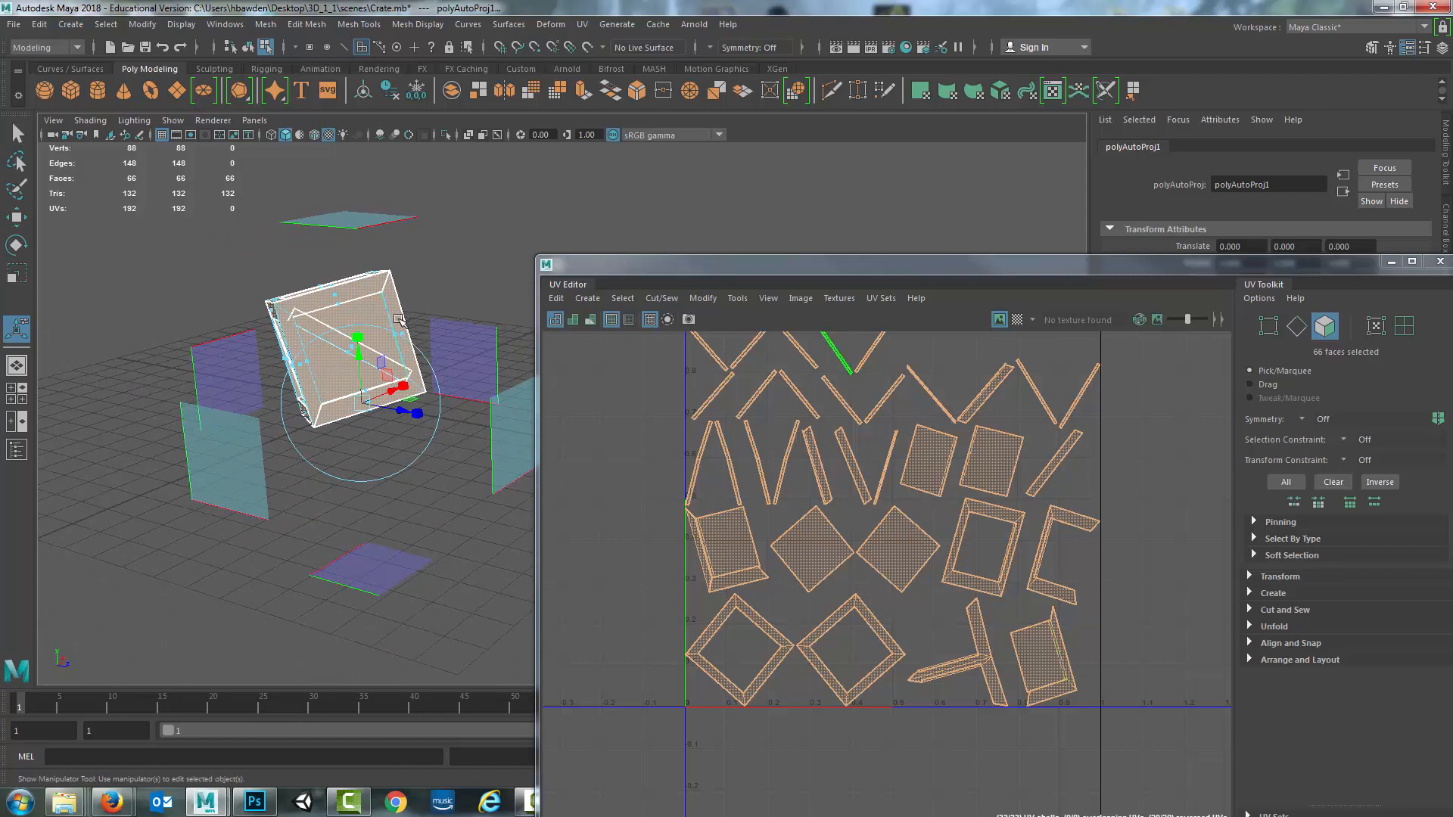
alt+drag(399, 320, 352, 343)
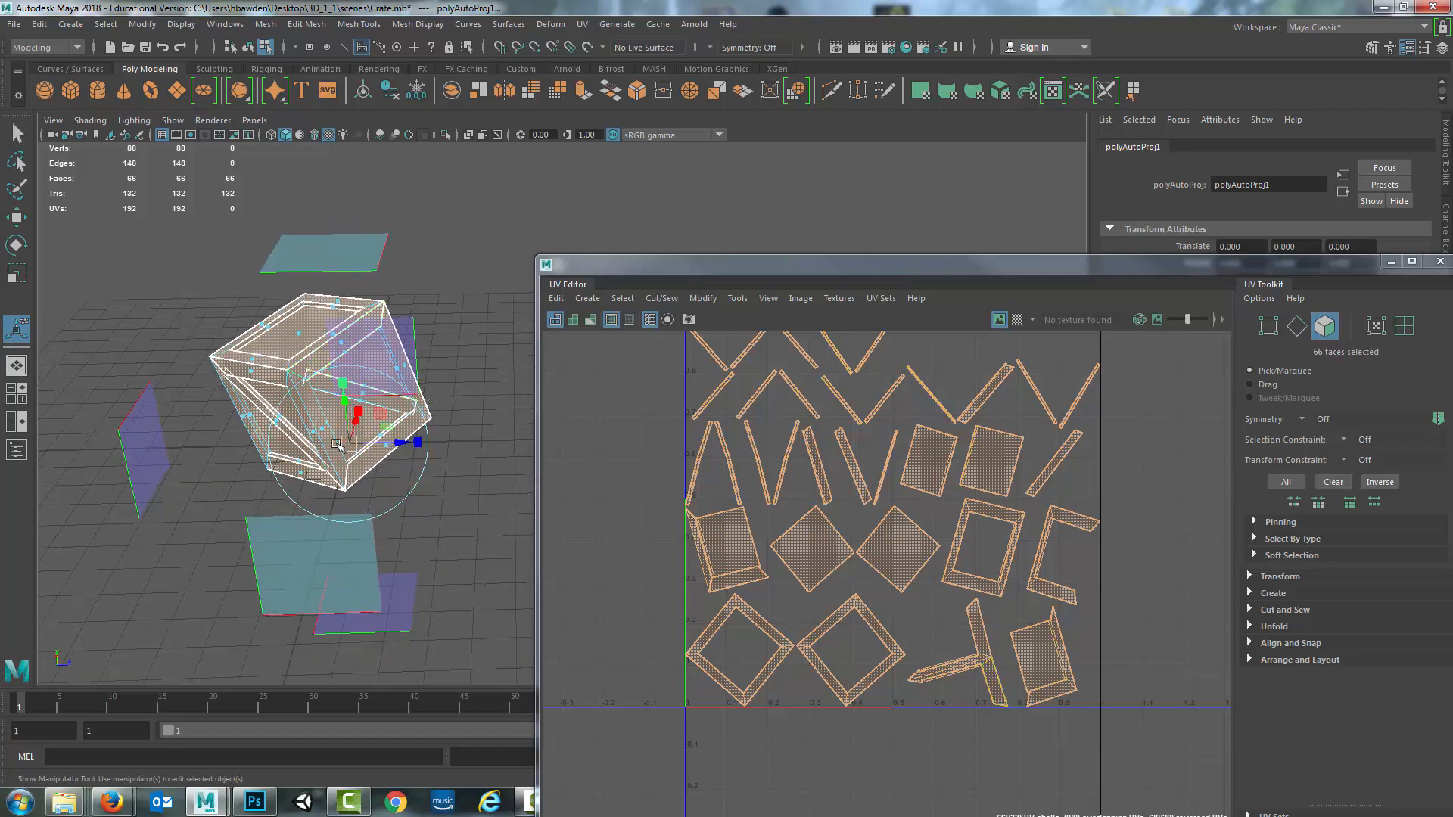
scroll(955, 497, down, 4)
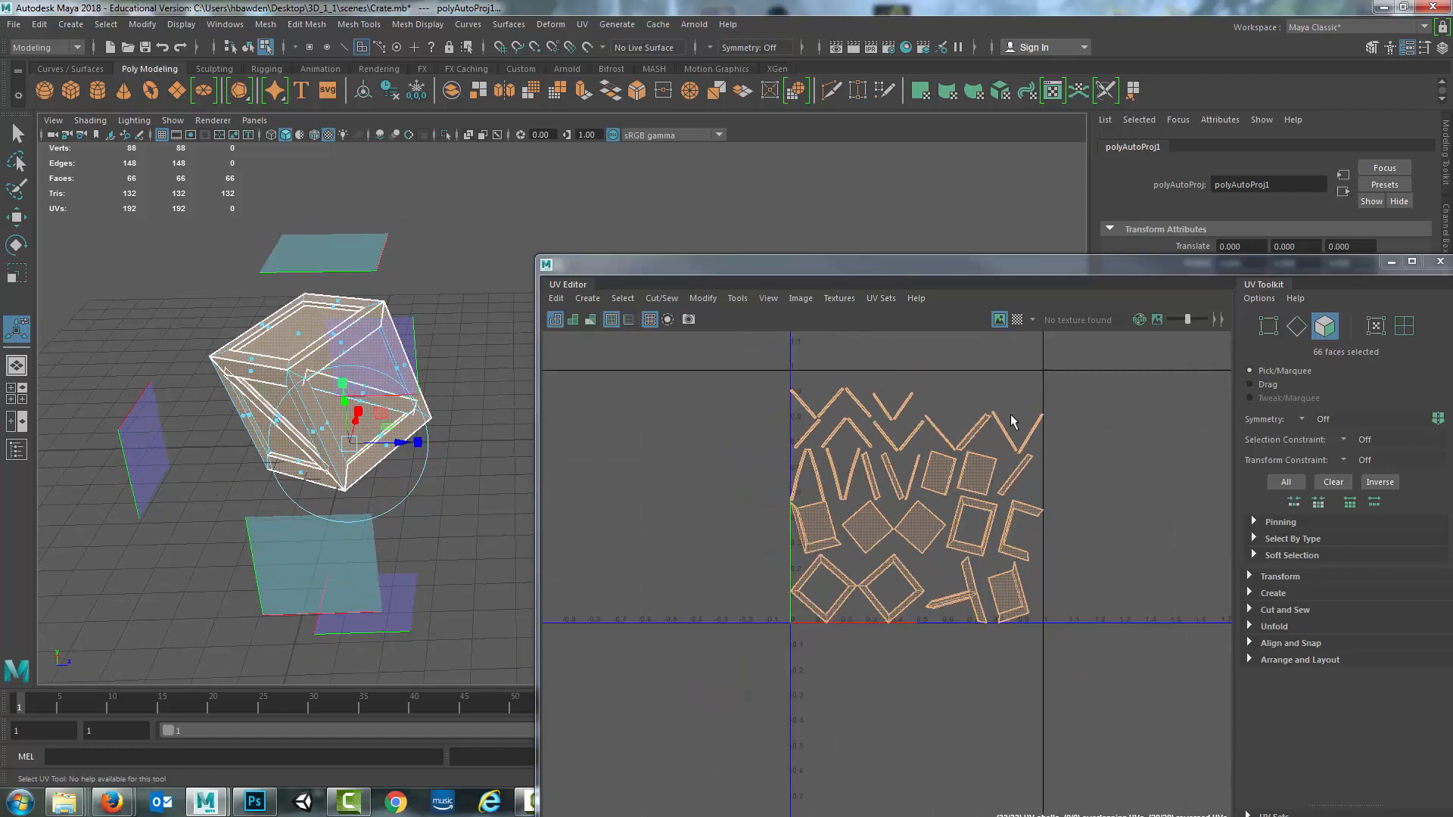
scroll(1096, 503, up, 3)
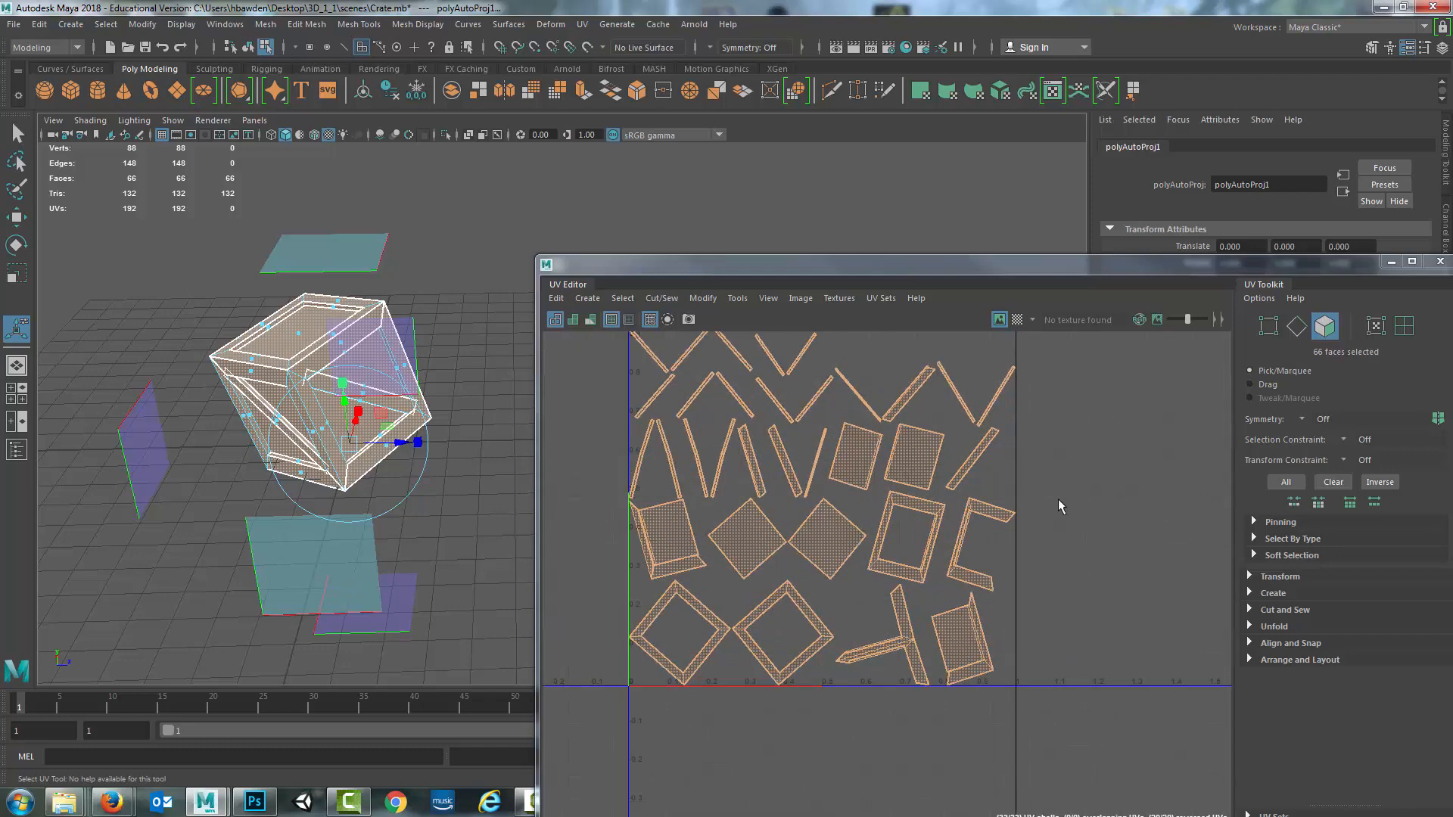
scroll(1069, 477, up, 3)
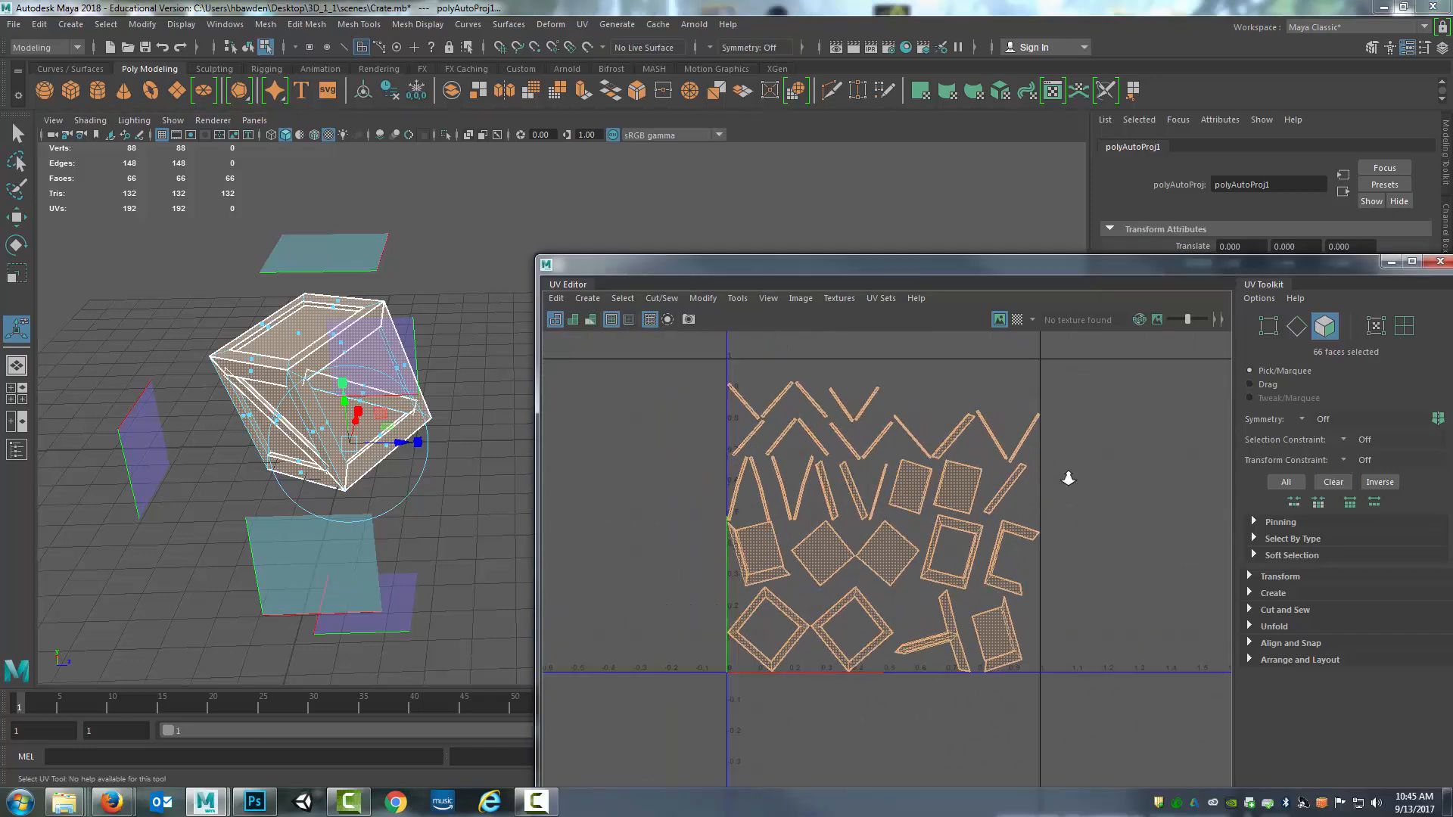
click(957, 452)
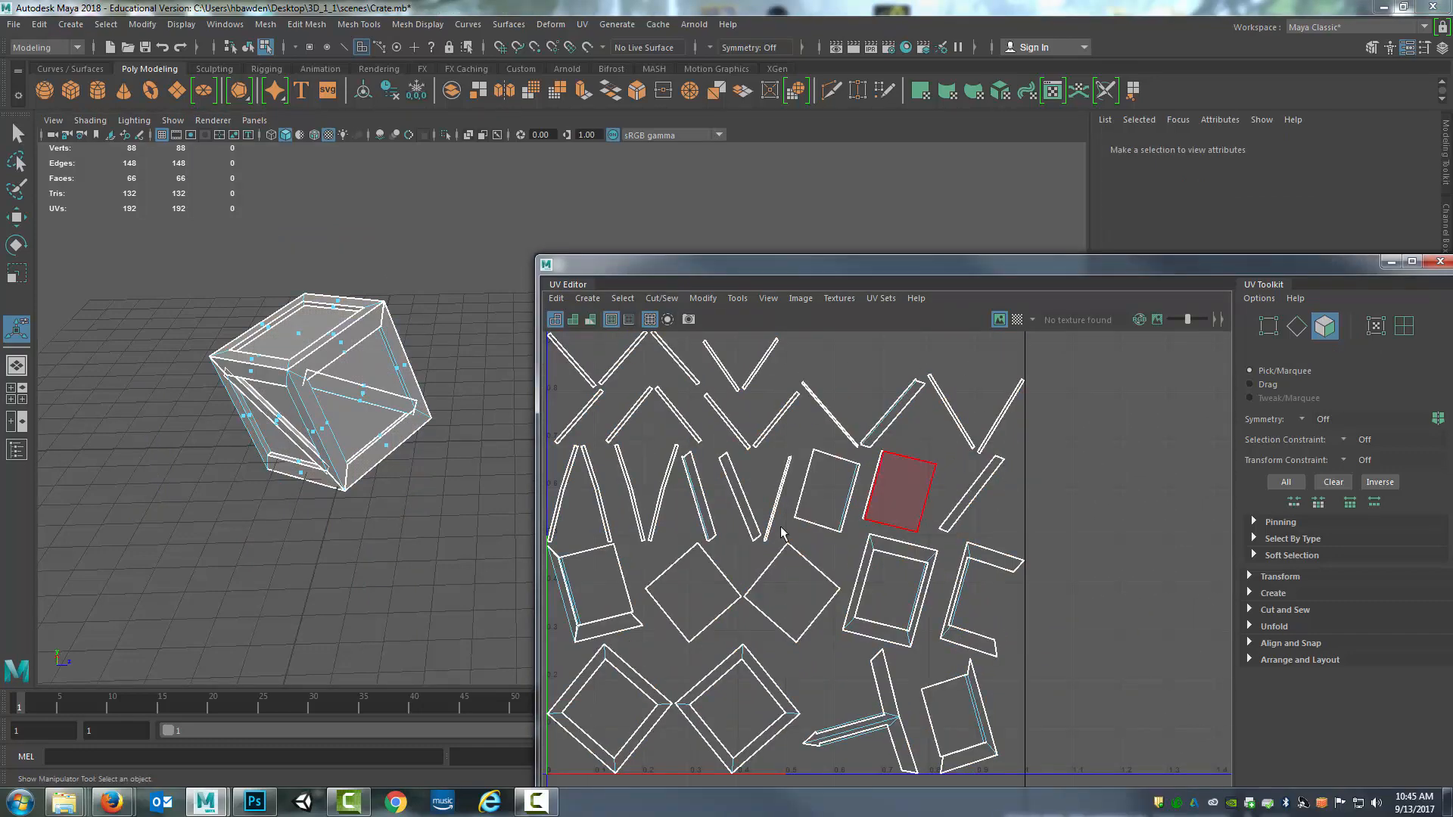
scroll(954, 458, down, 5)
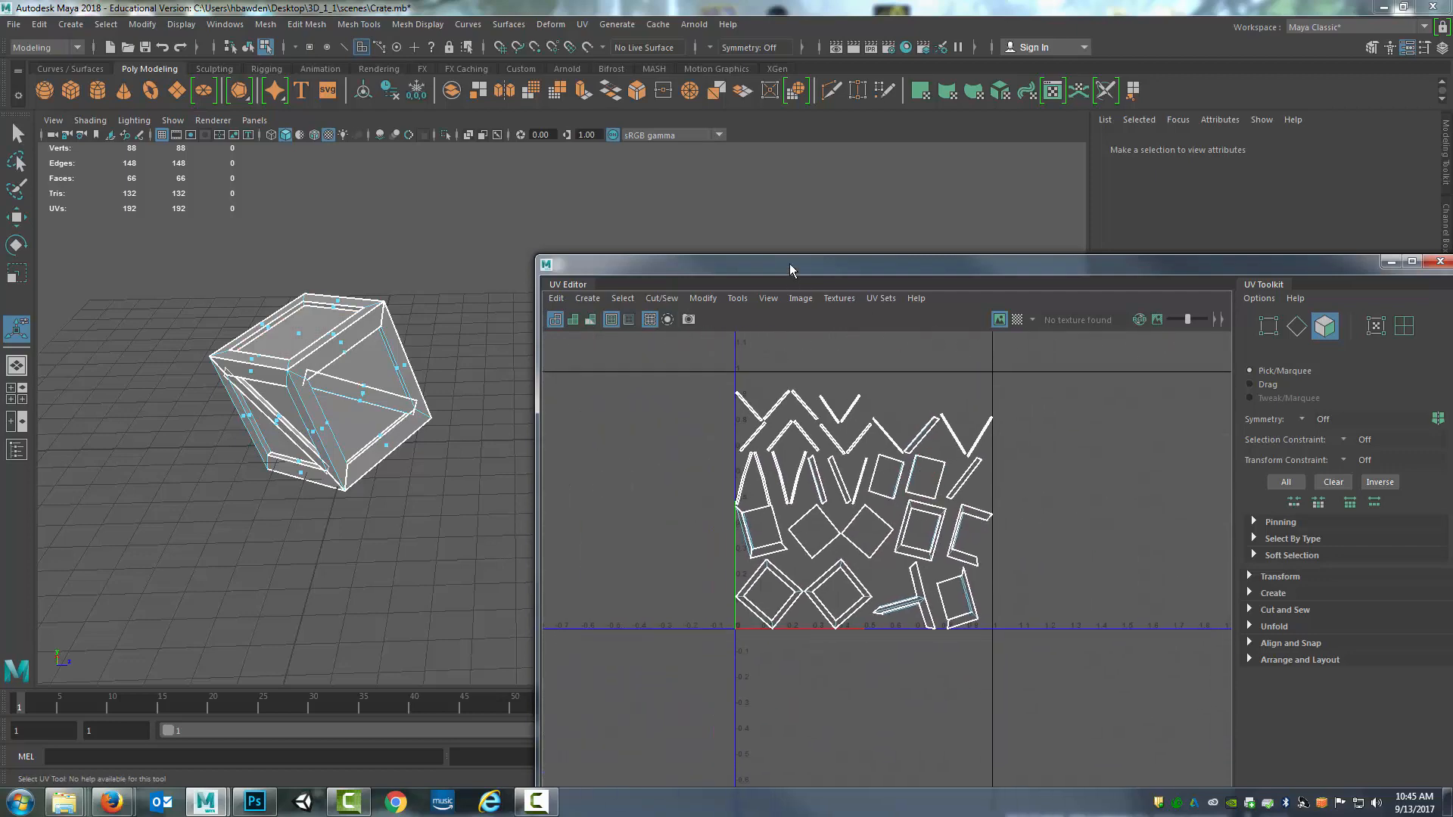
- Undo the tilted crate's UV projection, the transform freeze, the history deletion and the rotation
click(438, 328)
key(ctrl+z)
key(ctrl+z)
key(ctrl+z)
key(ctrl+z)
key(ctrl+z)
key(ctrl+z)
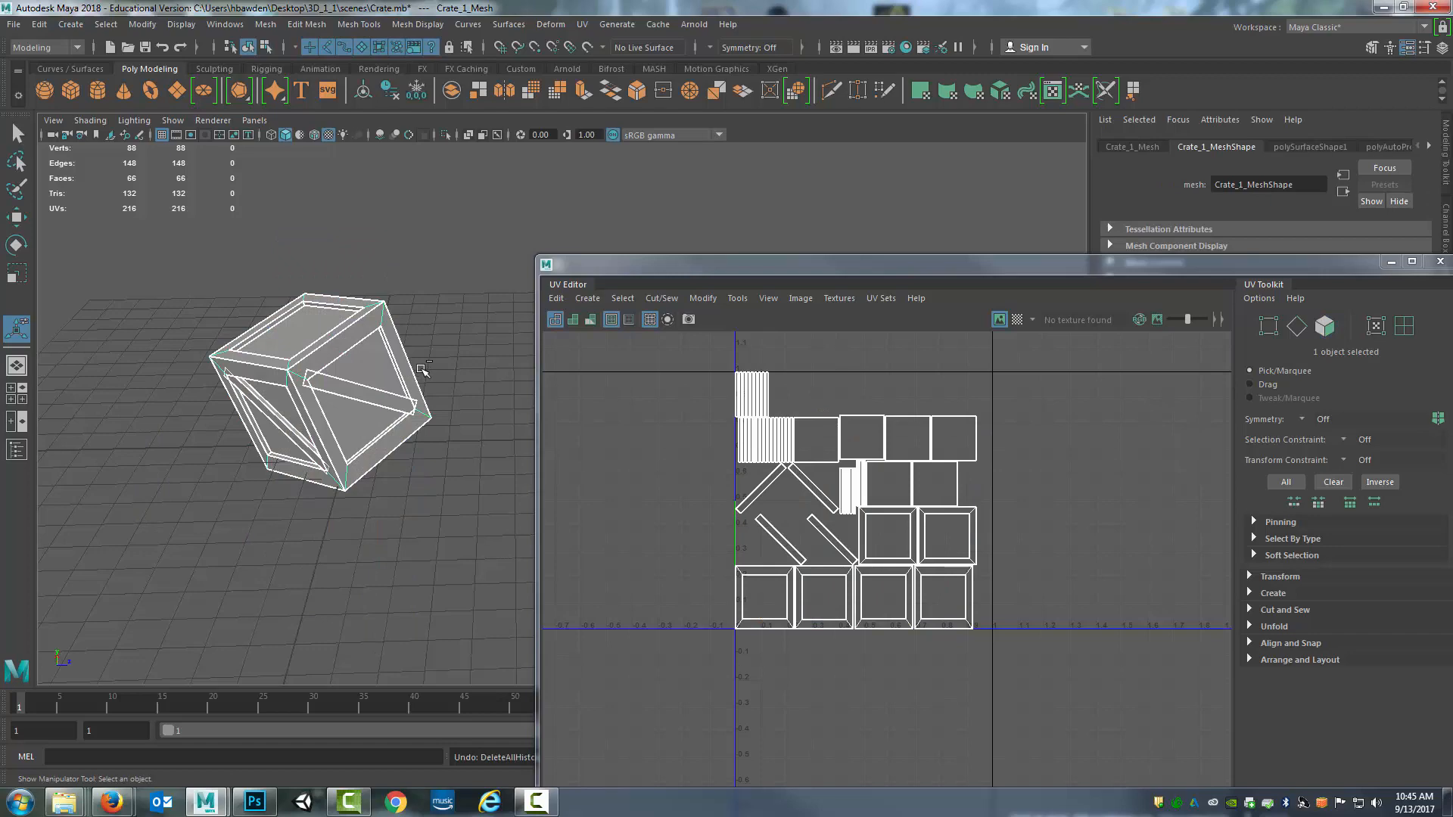
key(ctrl+z)
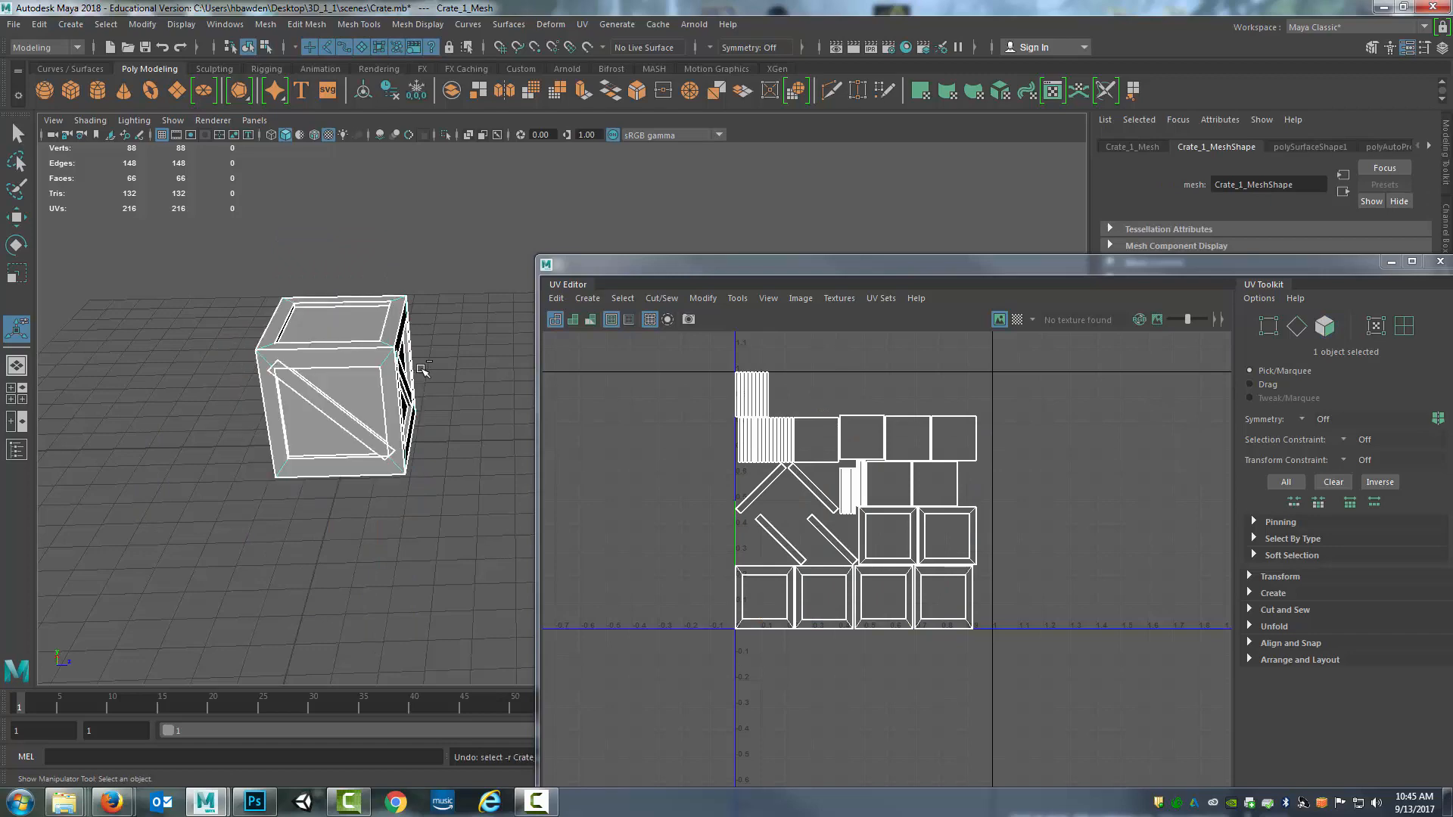
key(ctrl+z)
key(ctrl+z)
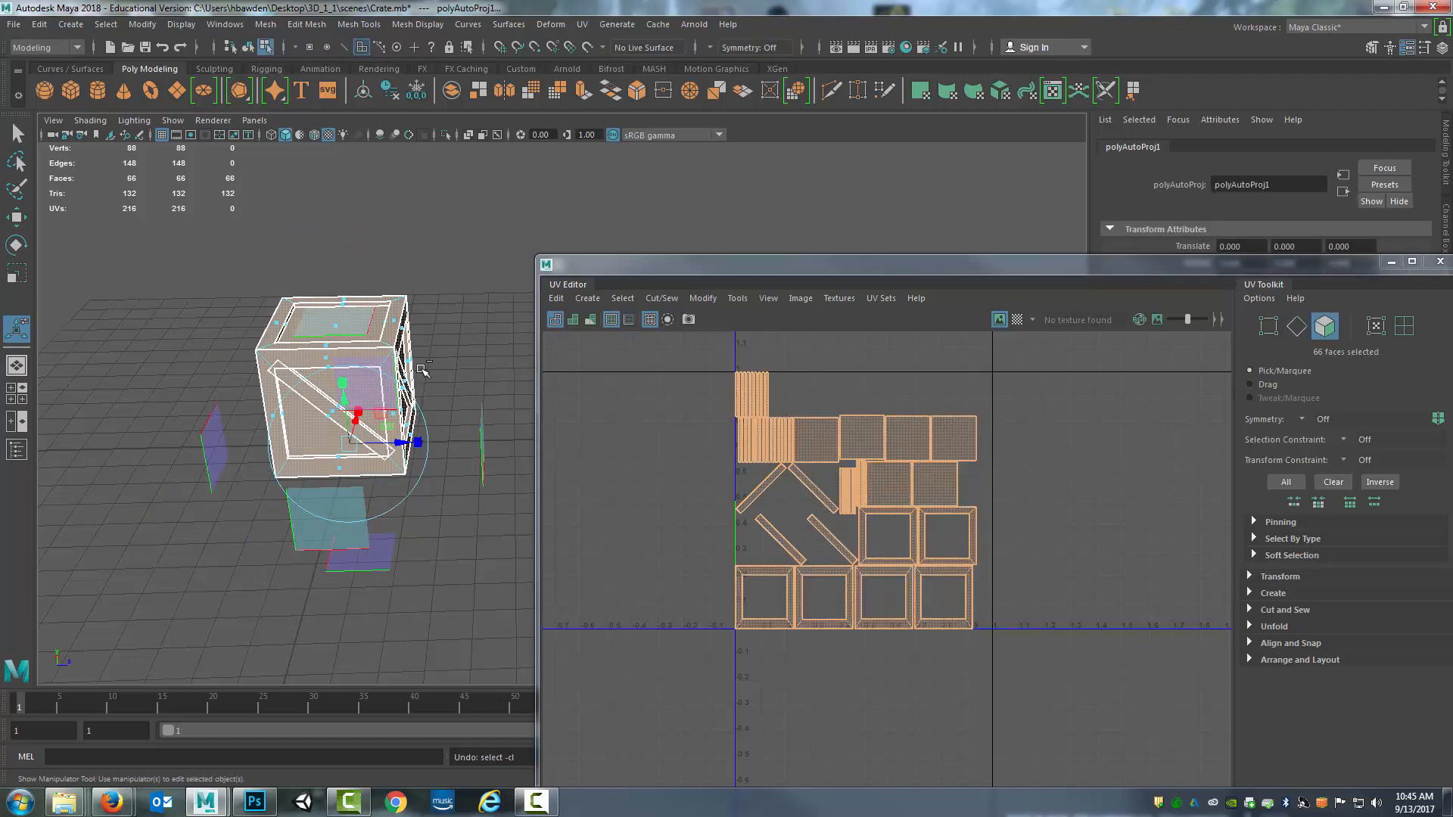
- Return the upright crate to object mode, apply an Automatic UV projection to it and clear the selection
alt+drag(440, 342, 416, 288)
right_drag(417, 288, 448, 251)
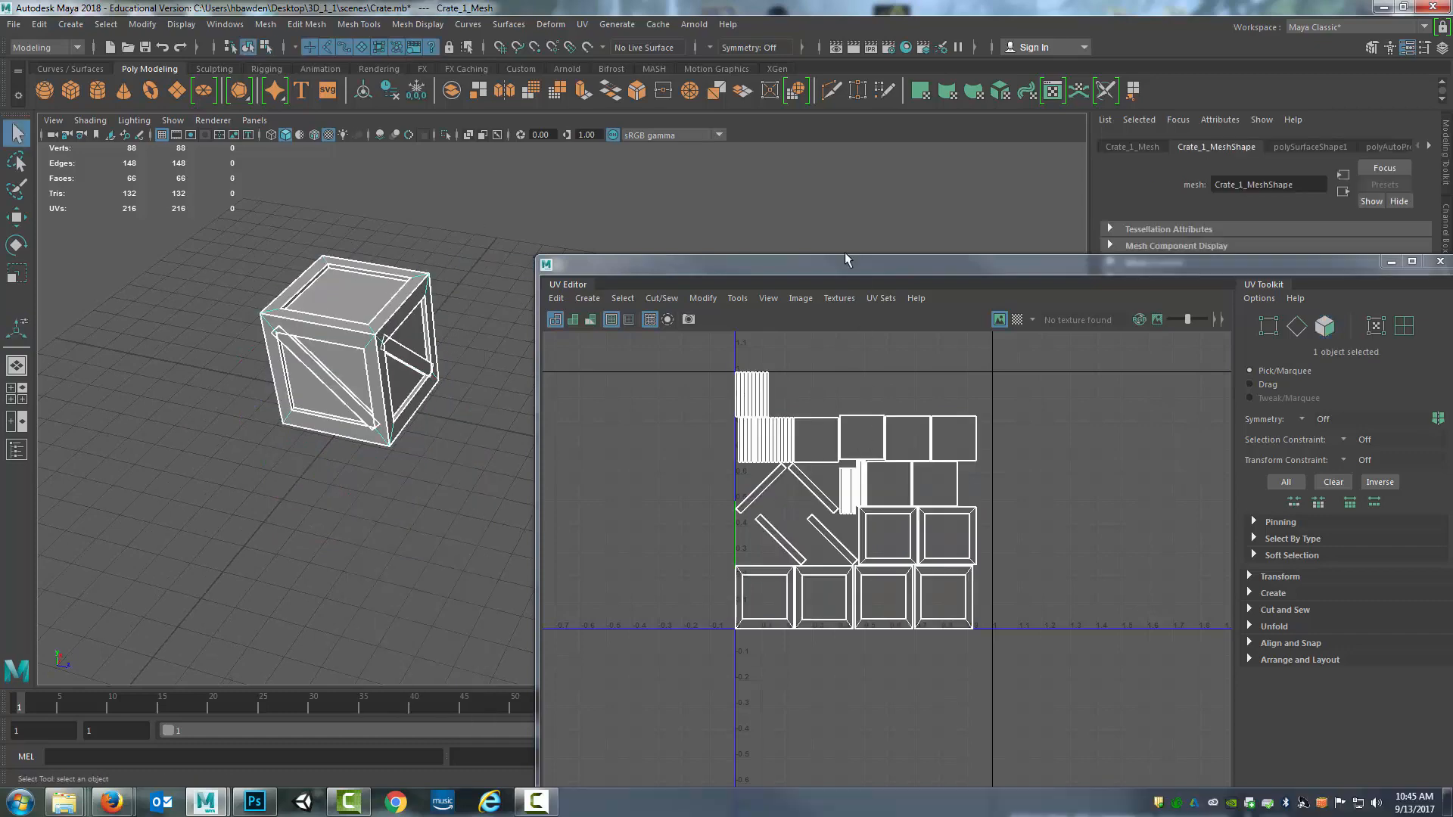
right_drag(393, 298, 447, 286)
click(583, 24)
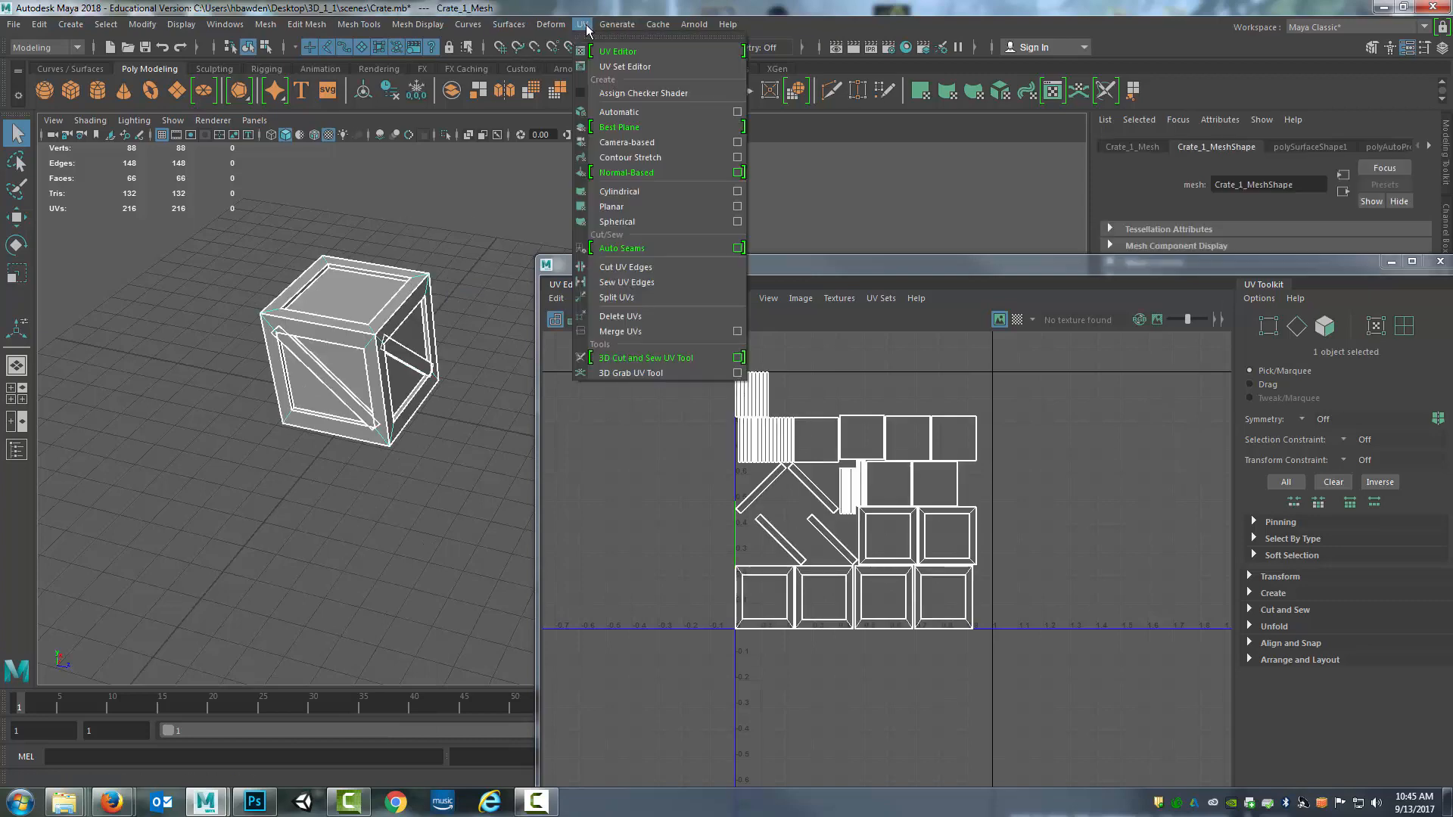
click(606, 117)
click(1028, 430)
scroll(959, 417, down, 2)
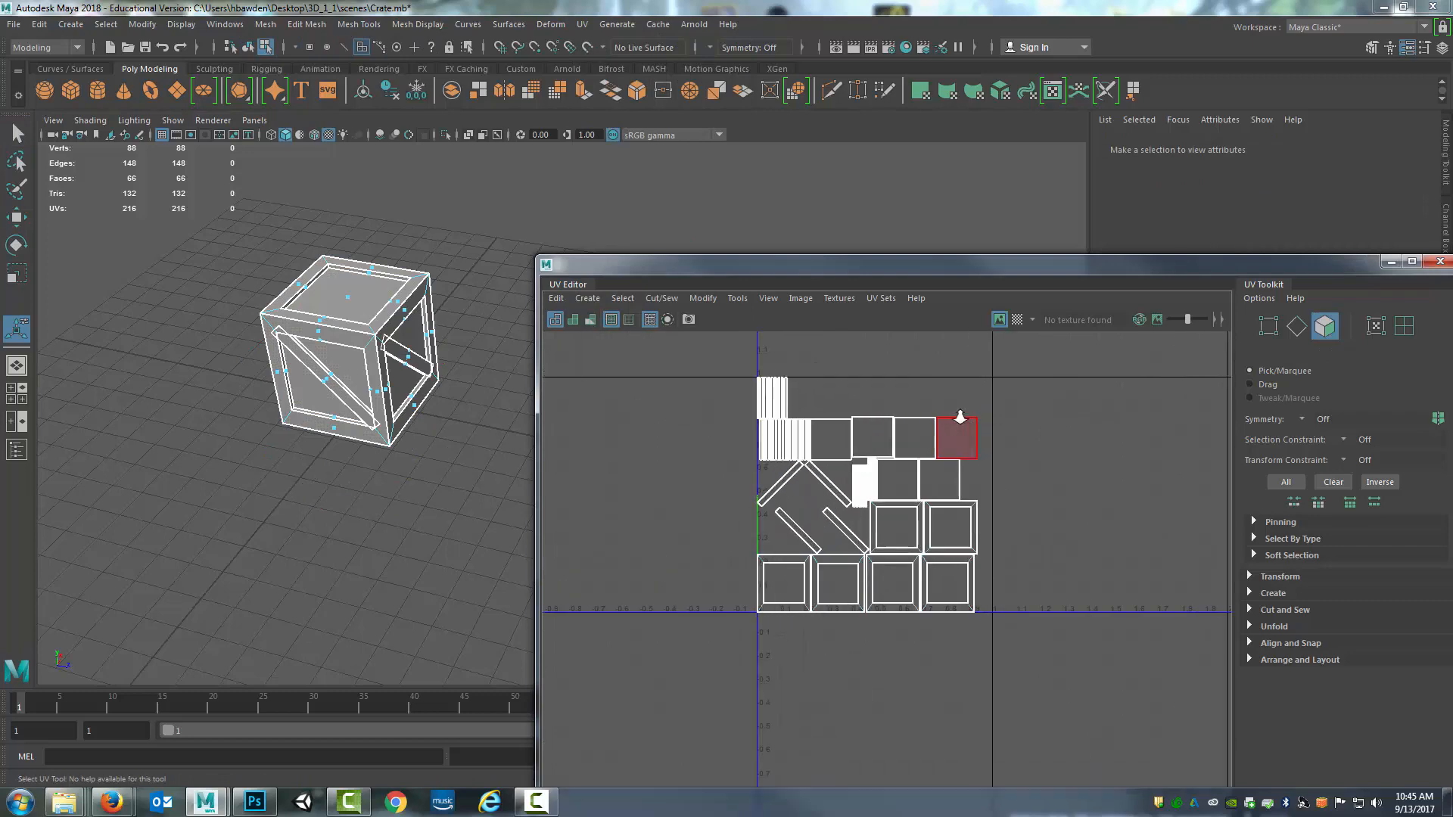
- Move the UV Editor window to the middle of the workspace and look over the crate's UV shells
scroll(959, 417, up, 3)
drag(975, 269, 655, 114)
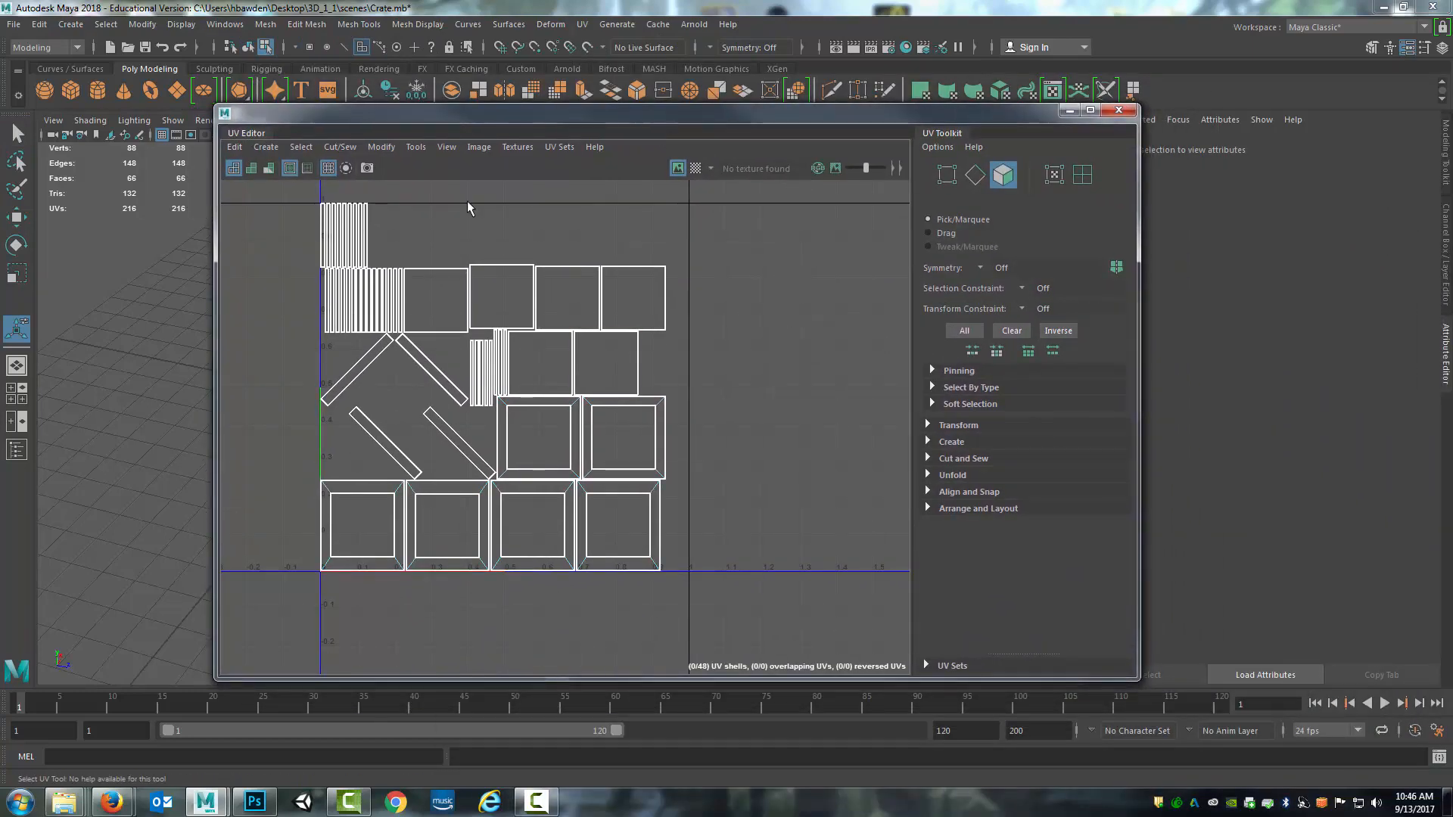
scroll(710, 329, up, 5)
alt+middle_drag(577, 330, 752, 316)
scroll(720, 332, down, 5)
scroll(775, 333, down, 3)
scroll(810, 317, up, 3)
alt+middle_drag(645, 317, 734, 305)
- Select the last square face shell in the upper panel row and move it outside the 0–1 UV space
right_click(654, 294)
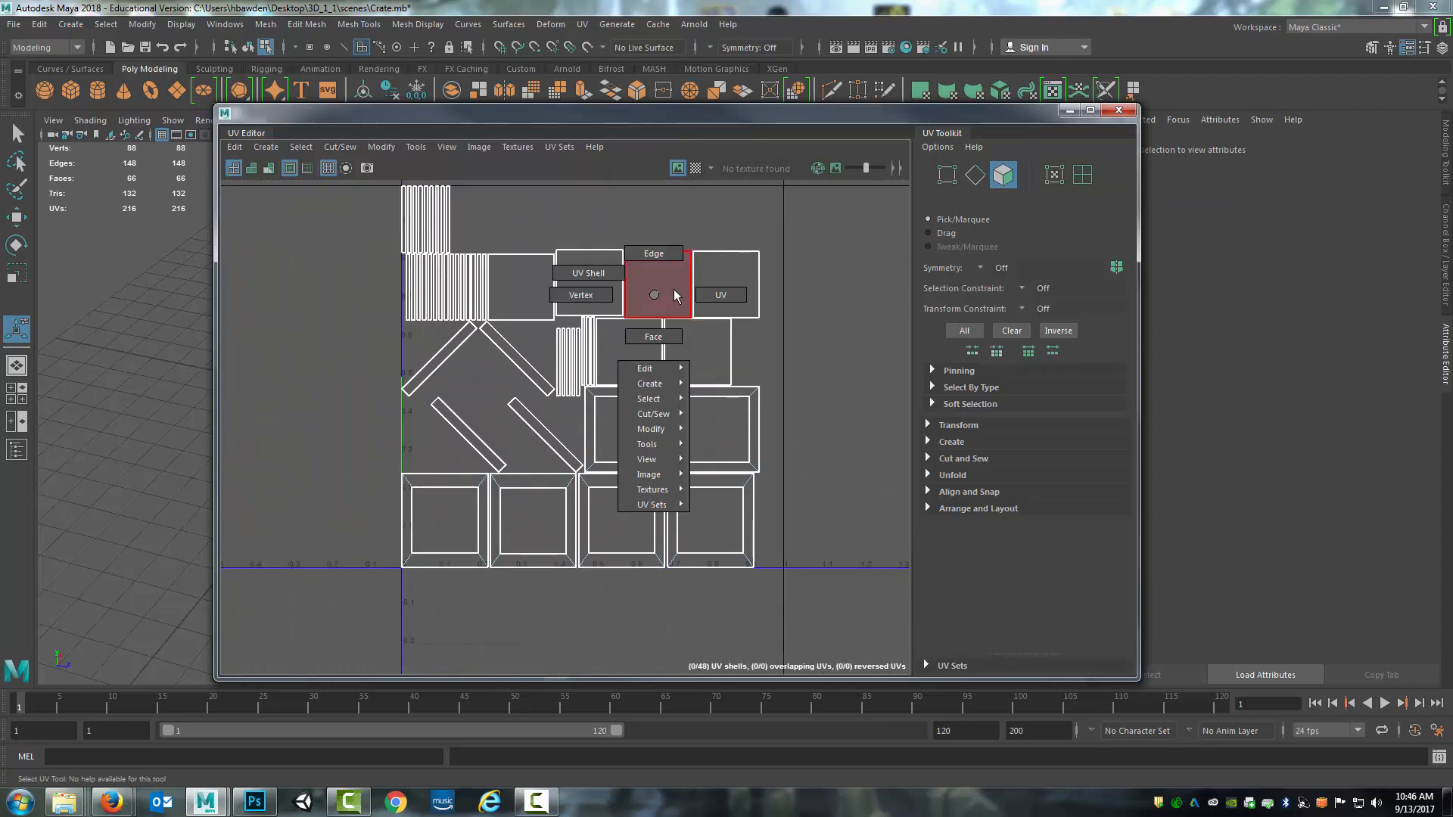
right_drag(701, 290, 711, 294)
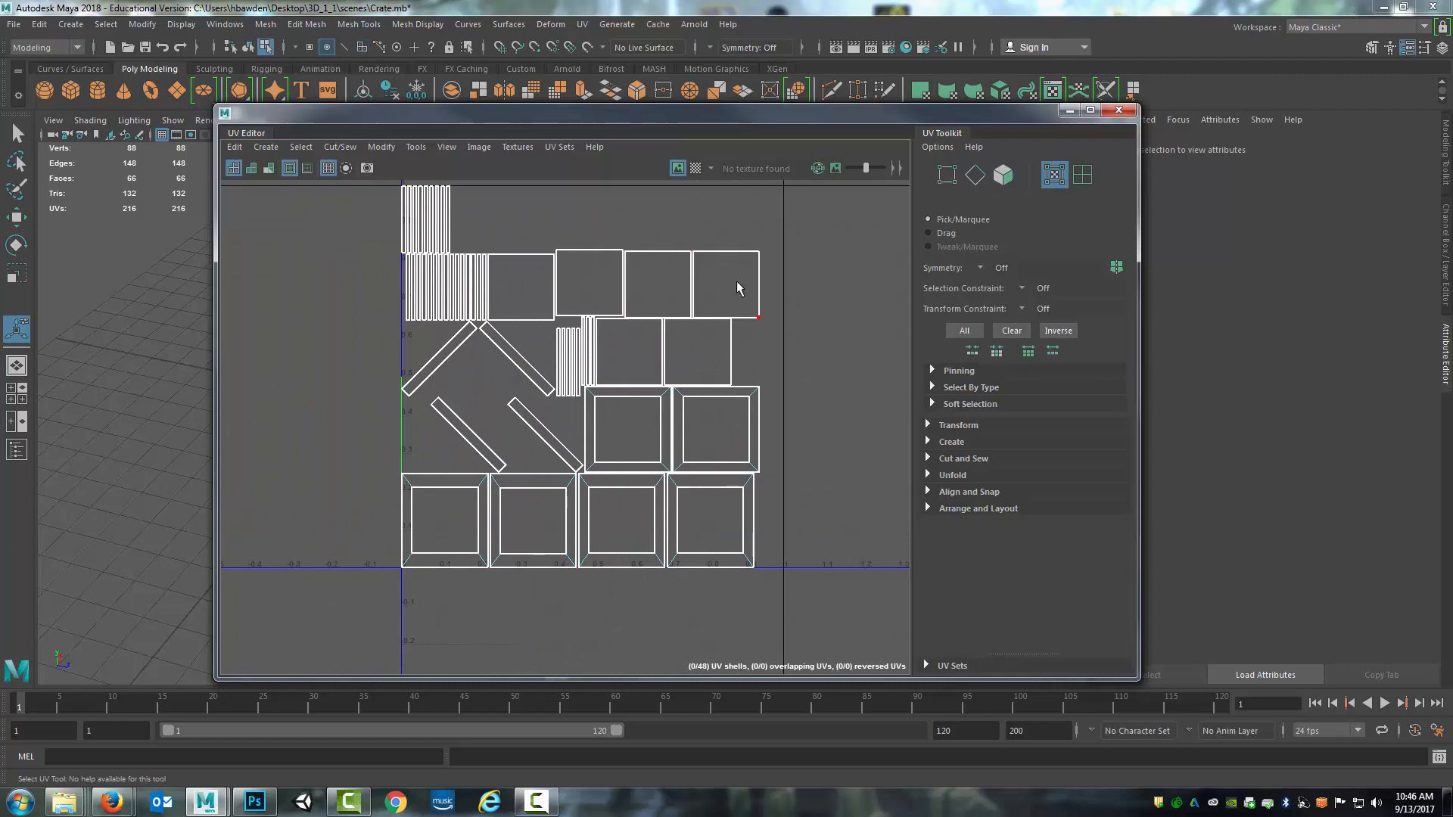
drag(702, 125, 732, 100)
right_drag(688, 262, 693, 287)
click(698, 269)
key(w)
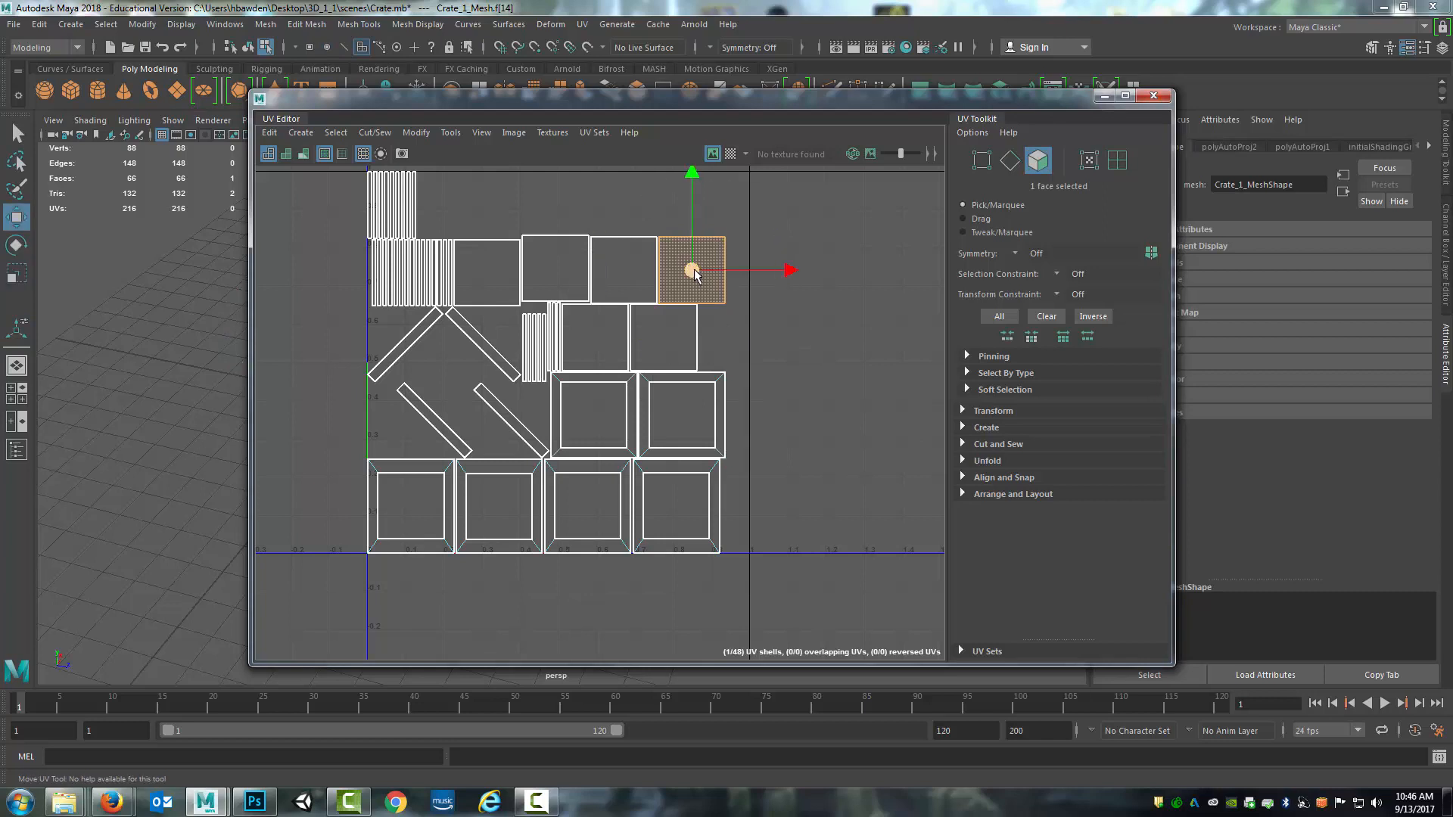
drag(692, 274, 825, 265)
- Rotate the moved square face shell to a slant and scale it up
key(e)
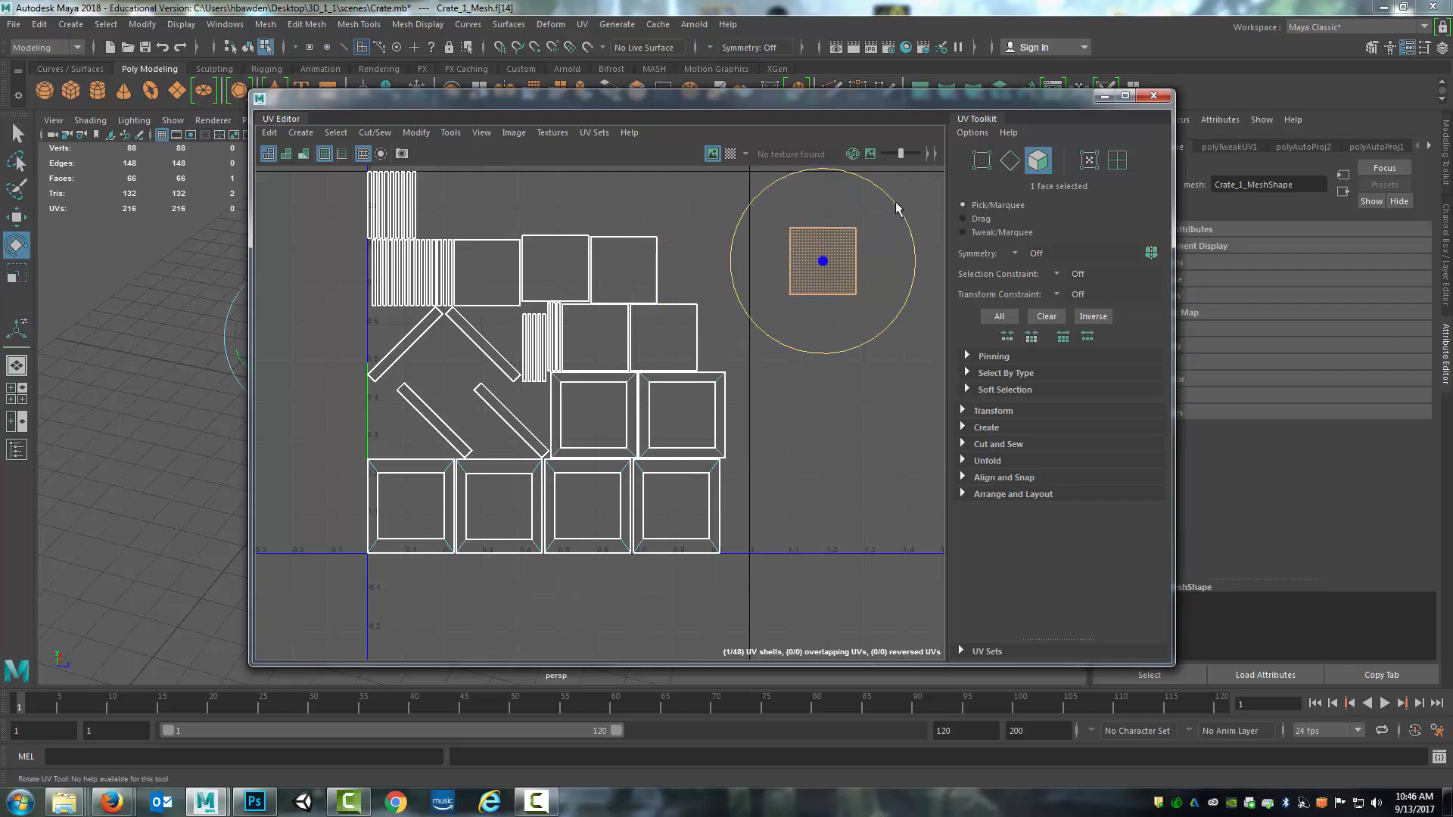
drag(897, 208, 888, 254)
key(r)
- Move the UV Editor window clear of the crate and display the checker map on the mesh
drag(760, 101, 1000, 105)
click(970, 157)
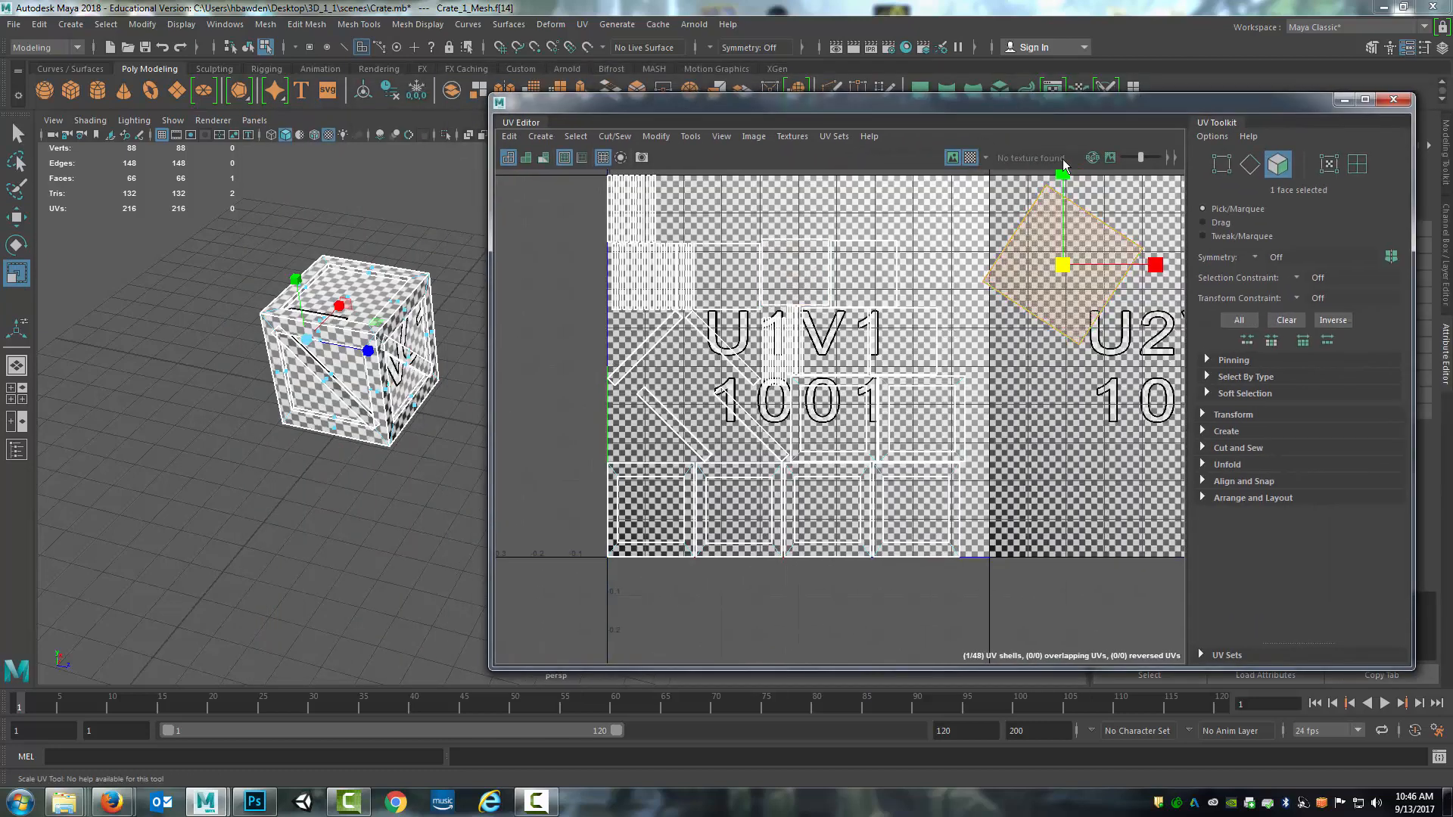
click(972, 157)
click(972, 161)
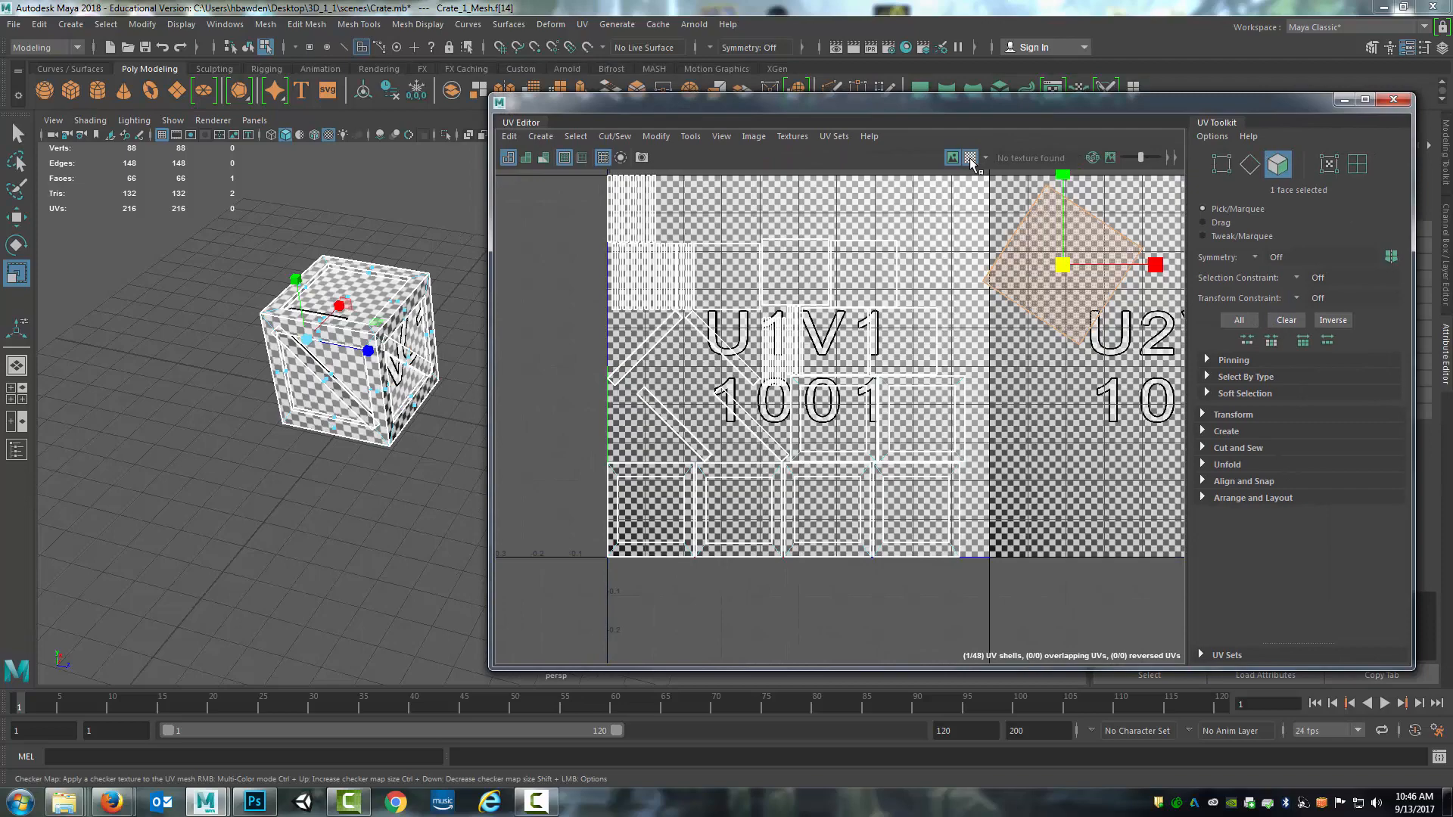
- Scale the selected face shell up further and frame the matching crate face to compare its checker pattern
scroll(266, 447, up, 5)
alt+middle_drag(220, 416, 535, 514)
alt+drag(351, 513, 371, 606)
drag(1058, 263, 1188, 261)
key(f)
alt+drag(167, 535, 460, 492)
alt+middle_drag(461, 490, 115, 551)
alt+drag(115, 551, 383, 439)
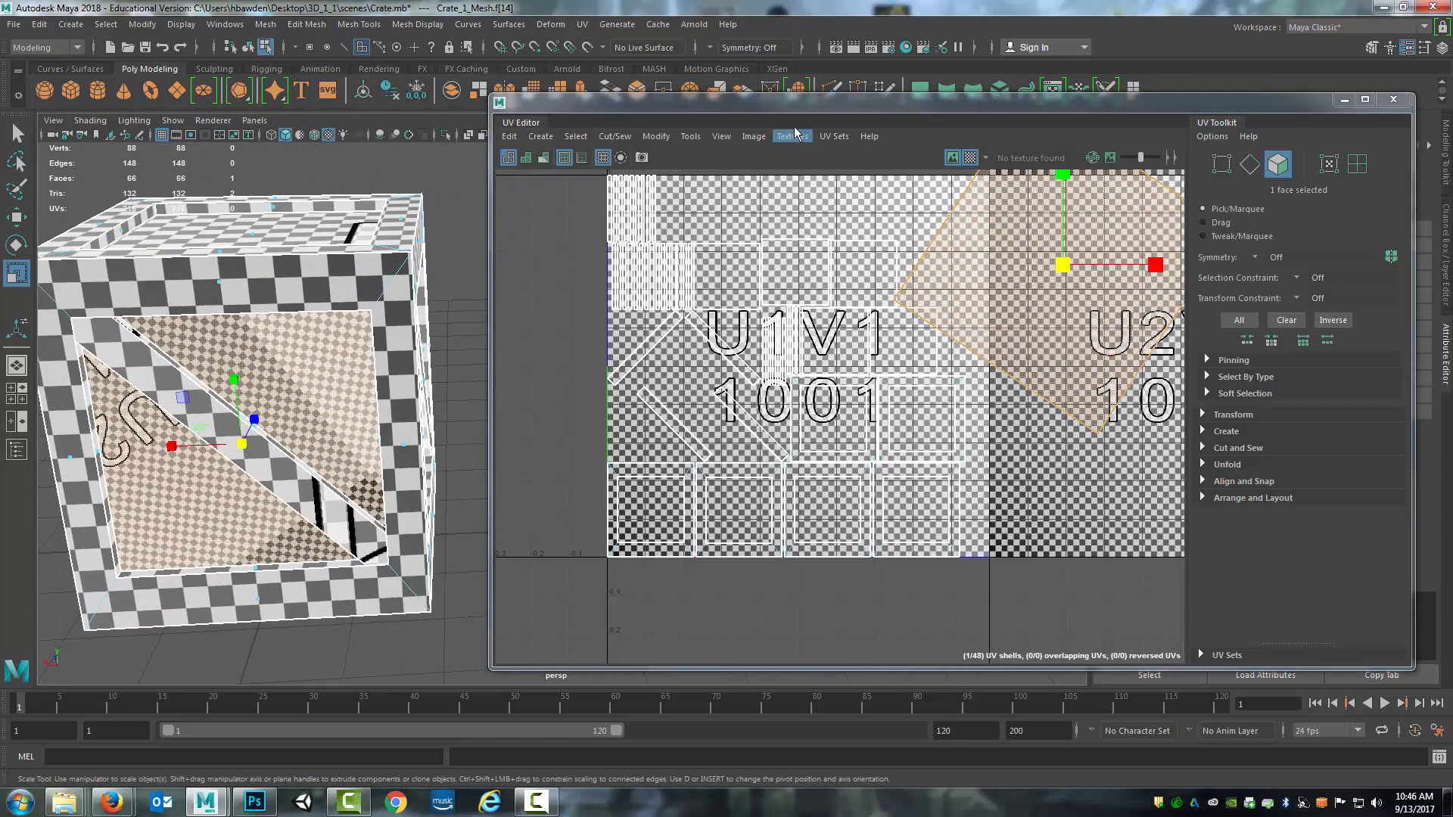
- Uncover more of the viewport and compare the checker size and orientation on the altered face with the crate's other sides
drag(788, 115, 917, 113)
alt+drag(454, 378, 423, 411)
scroll(512, 389, up, 6)
scroll(530, 348, down, 5)
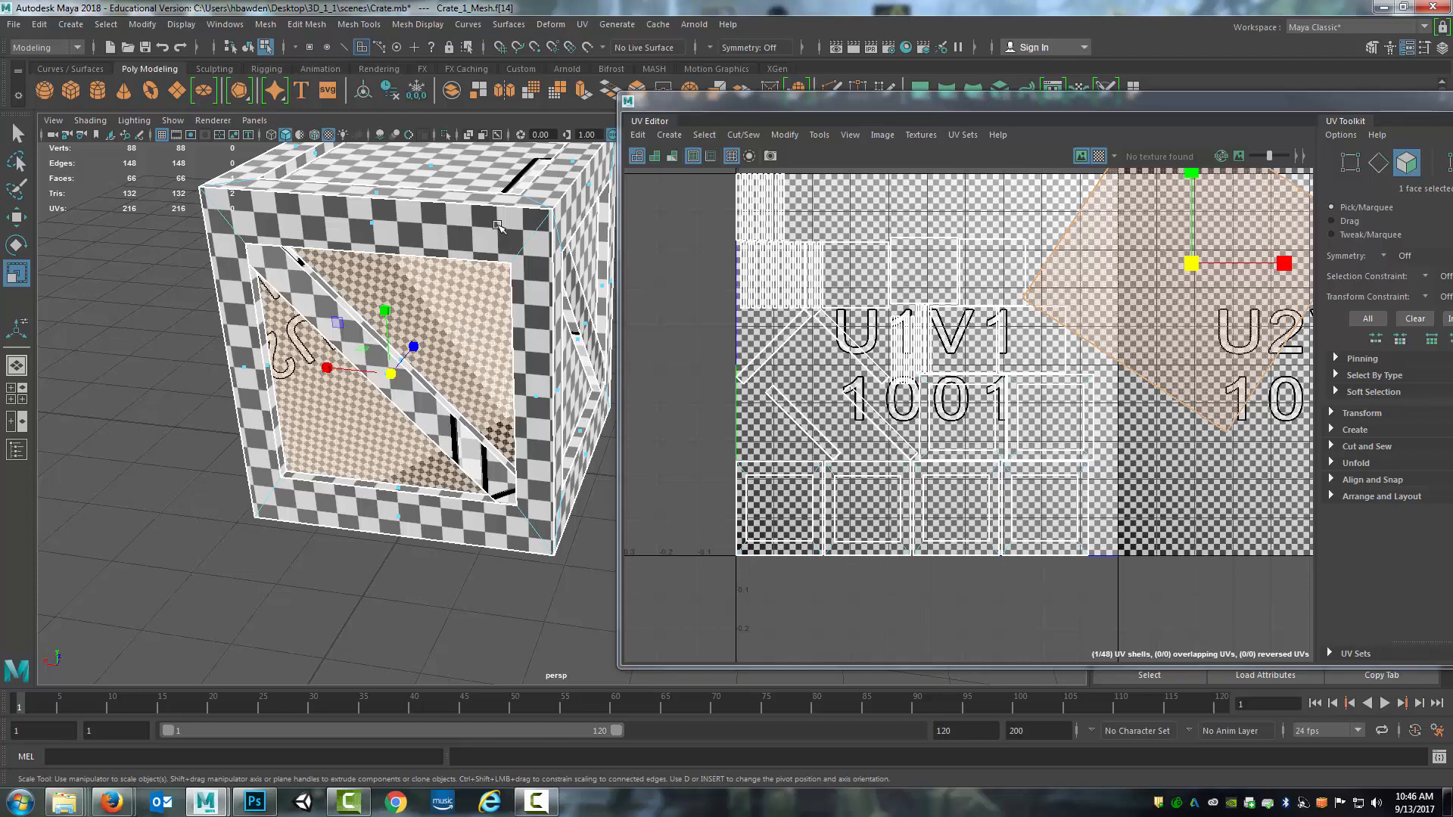
scroll(507, 224, down, 3)
scroll(511, 303, up, 1)
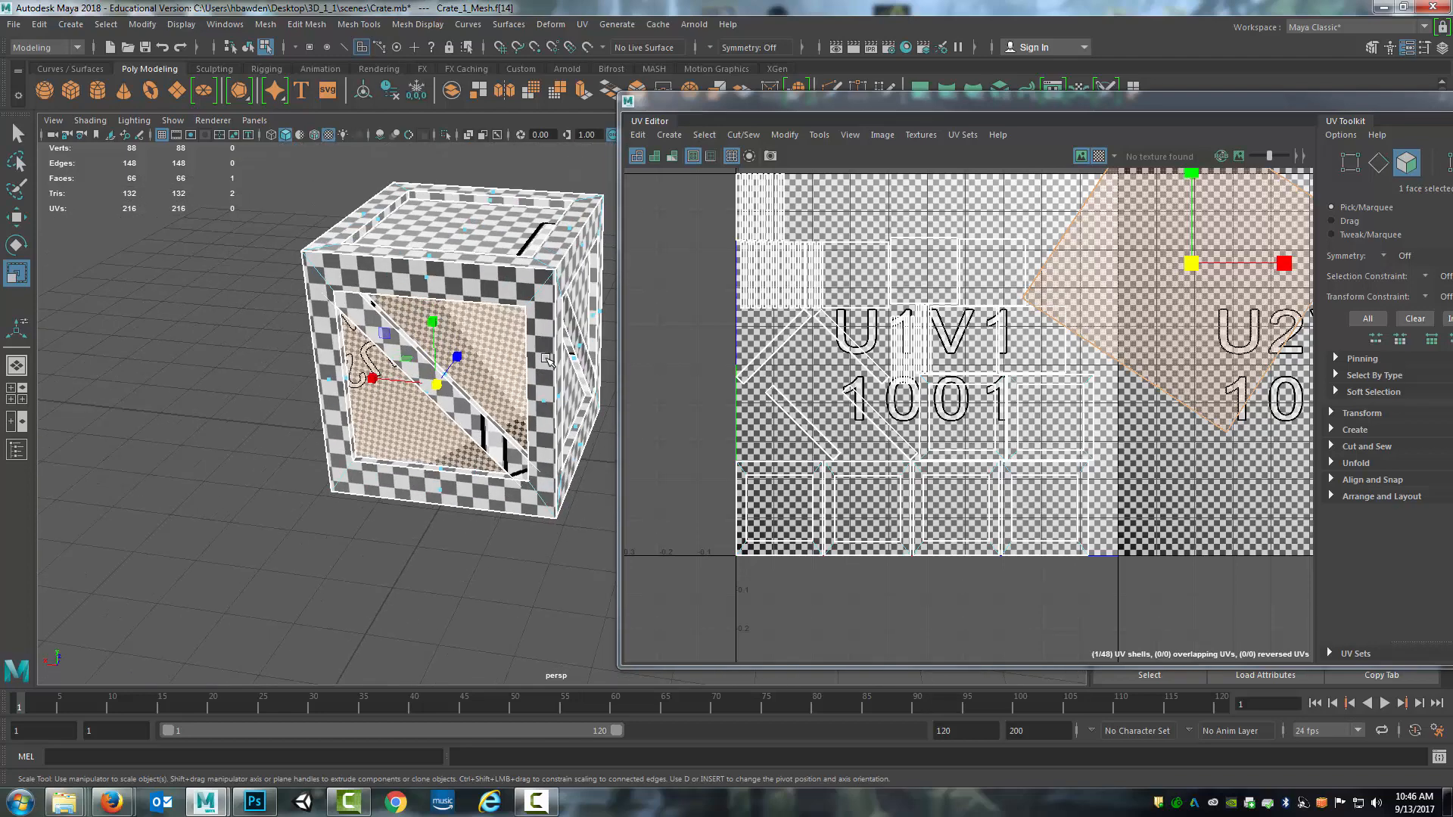
alt+drag(522, 352, 455, 383)
alt+middle_drag(454, 383, 365, 420)
scroll(366, 420, up, 3)
alt+drag(439, 413, 340, 354)
alt+middle_drag(340, 353, 144, 378)
scroll(484, 410, up, 1)
alt+middle_drag(503, 386, 434, 403)
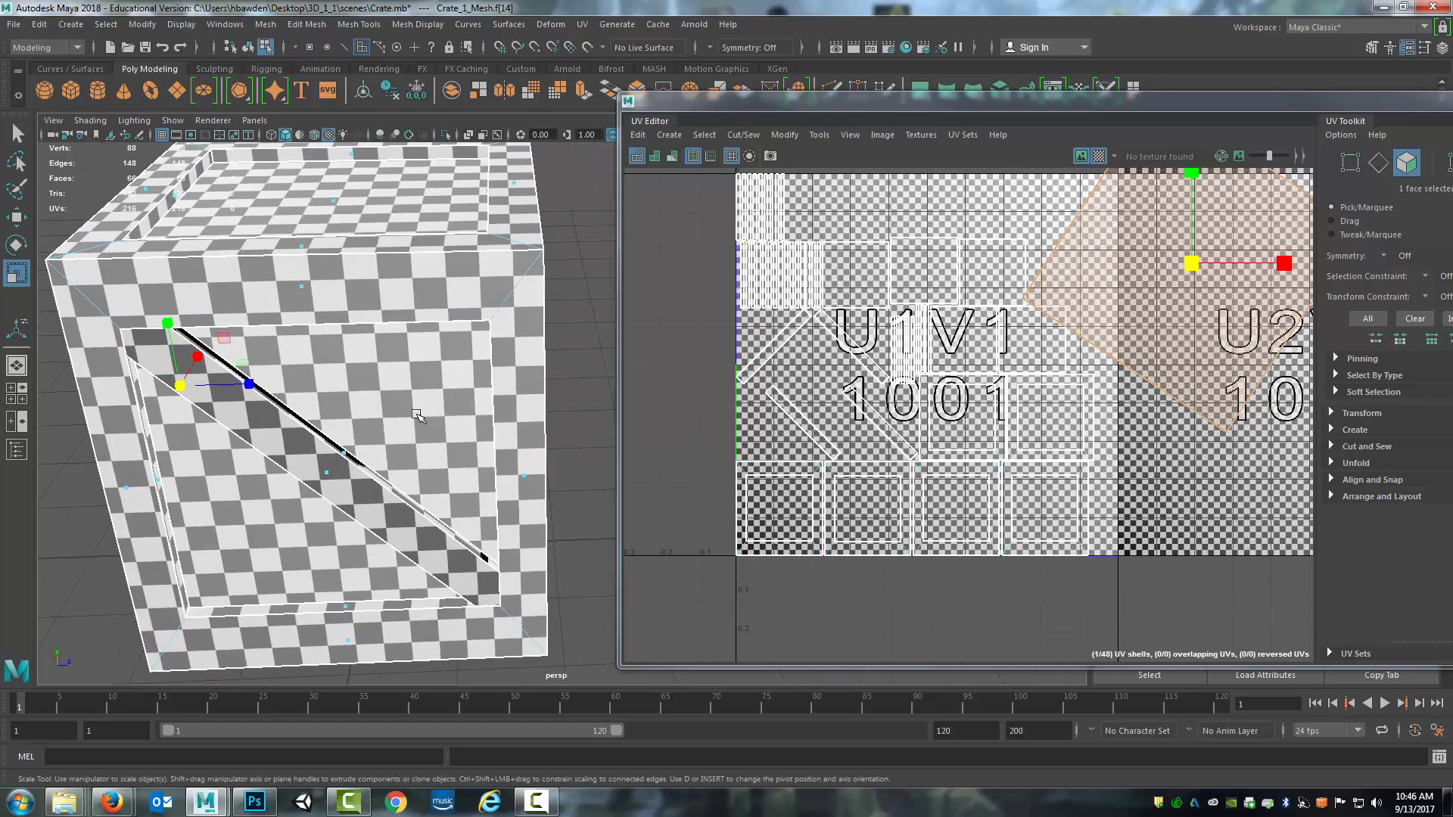
- Inspect the crate from several distances and sides to judge how the checker pattern lies on each panel
scroll(454, 379, down, 5)
alt+drag(504, 304, 482, 392)
scroll(485, 378, up, 2)
scroll(485, 378, down, 2)
scroll(482, 386, up, 4)
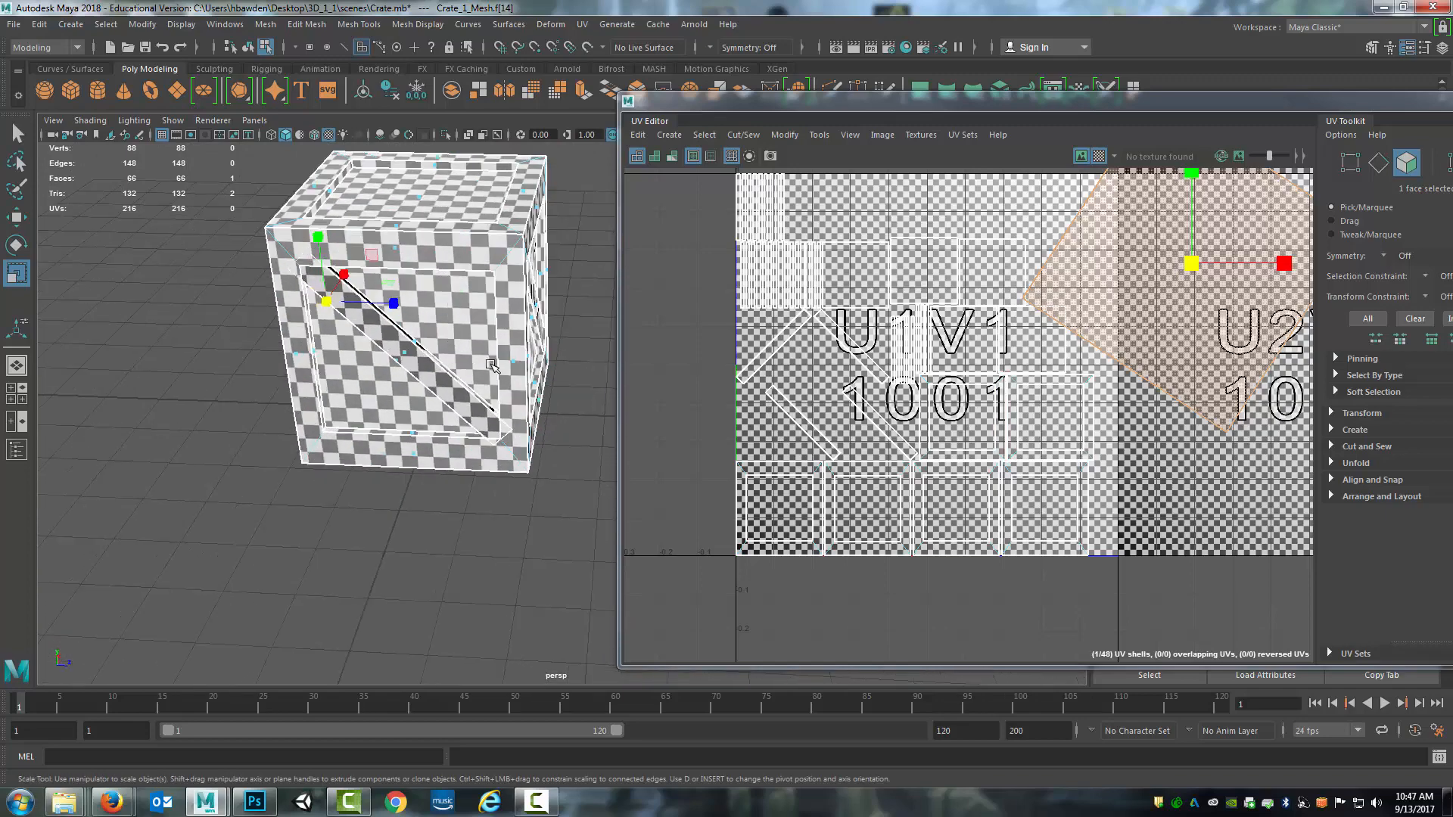
alt+middle_drag(455, 280, 458, 393)
scroll(459, 393, down, 3)
mouse_move(459, 394)
alt+mouse_down()
mouse_move(439, 377)
mouse_move(451, 373)
alt+mouse_up()
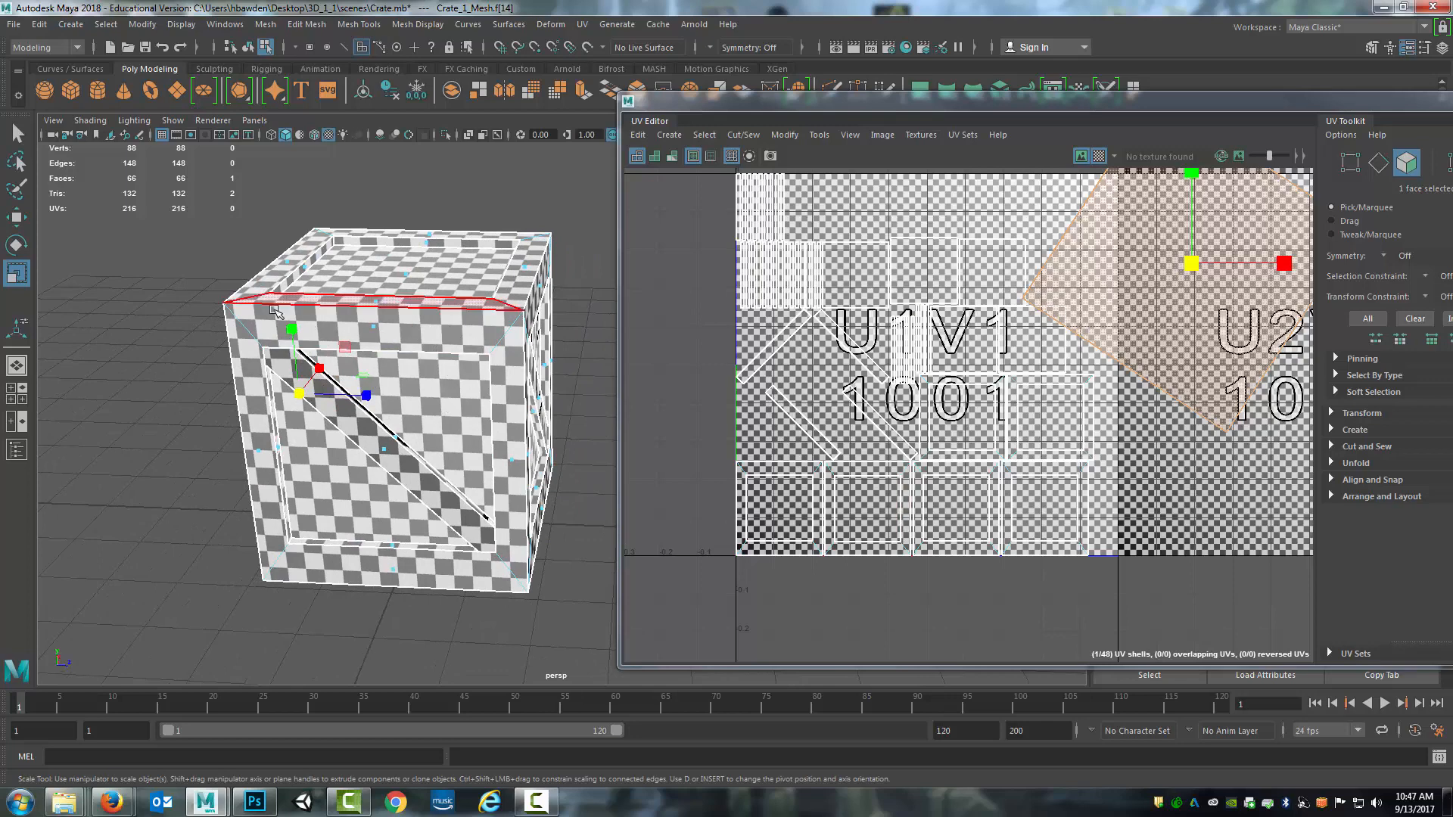
alt+drag(394, 341, 196, 386)
alt+drag(309, 471, 515, 421)
scroll(364, 444, down, 4)
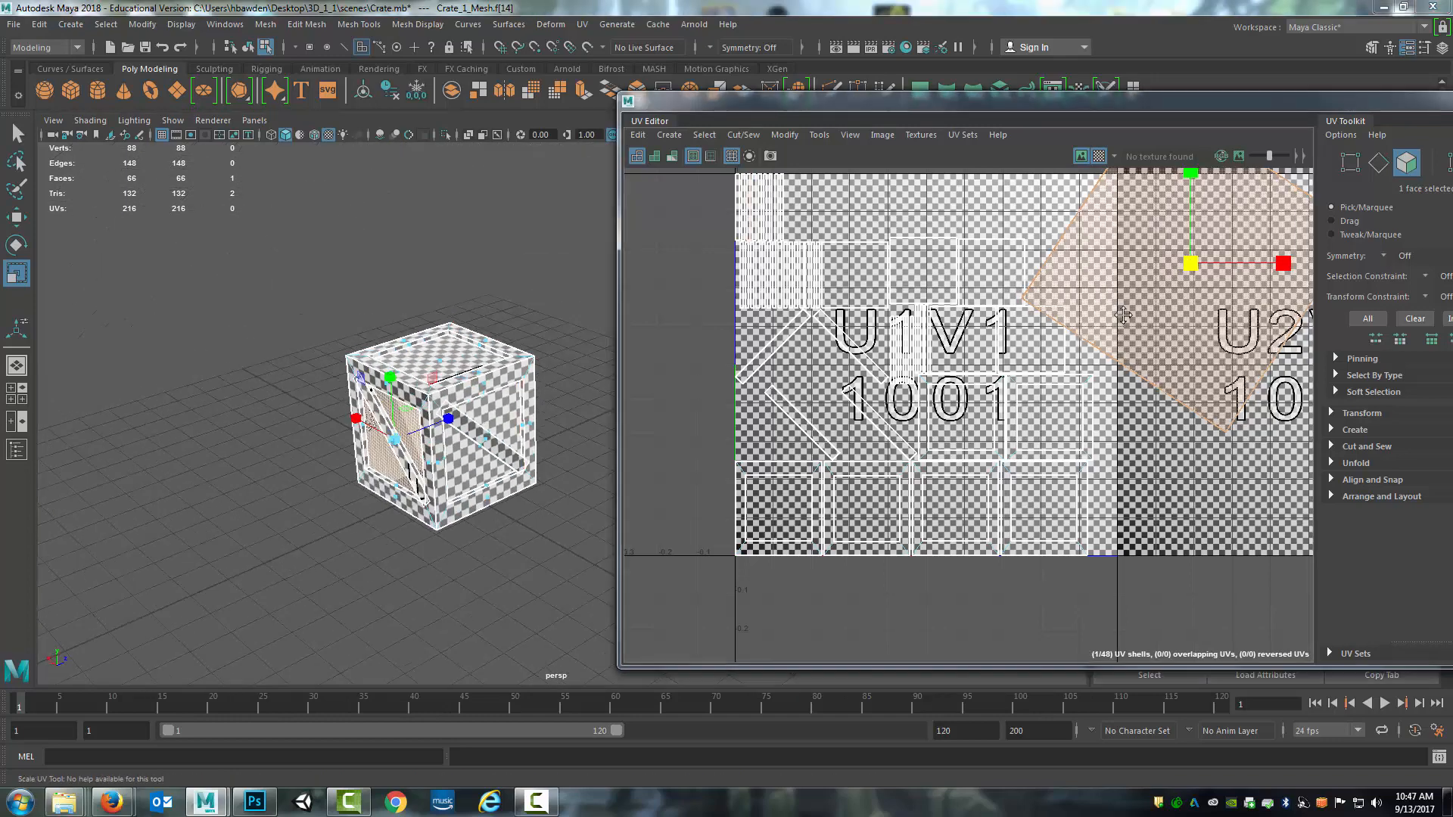
- Turn off the checker map display and reposition the UV Editor window so the whole UV Toolkit is accessible
alt+middle_drag(1173, 301, 978, 368)
click(1099, 156)
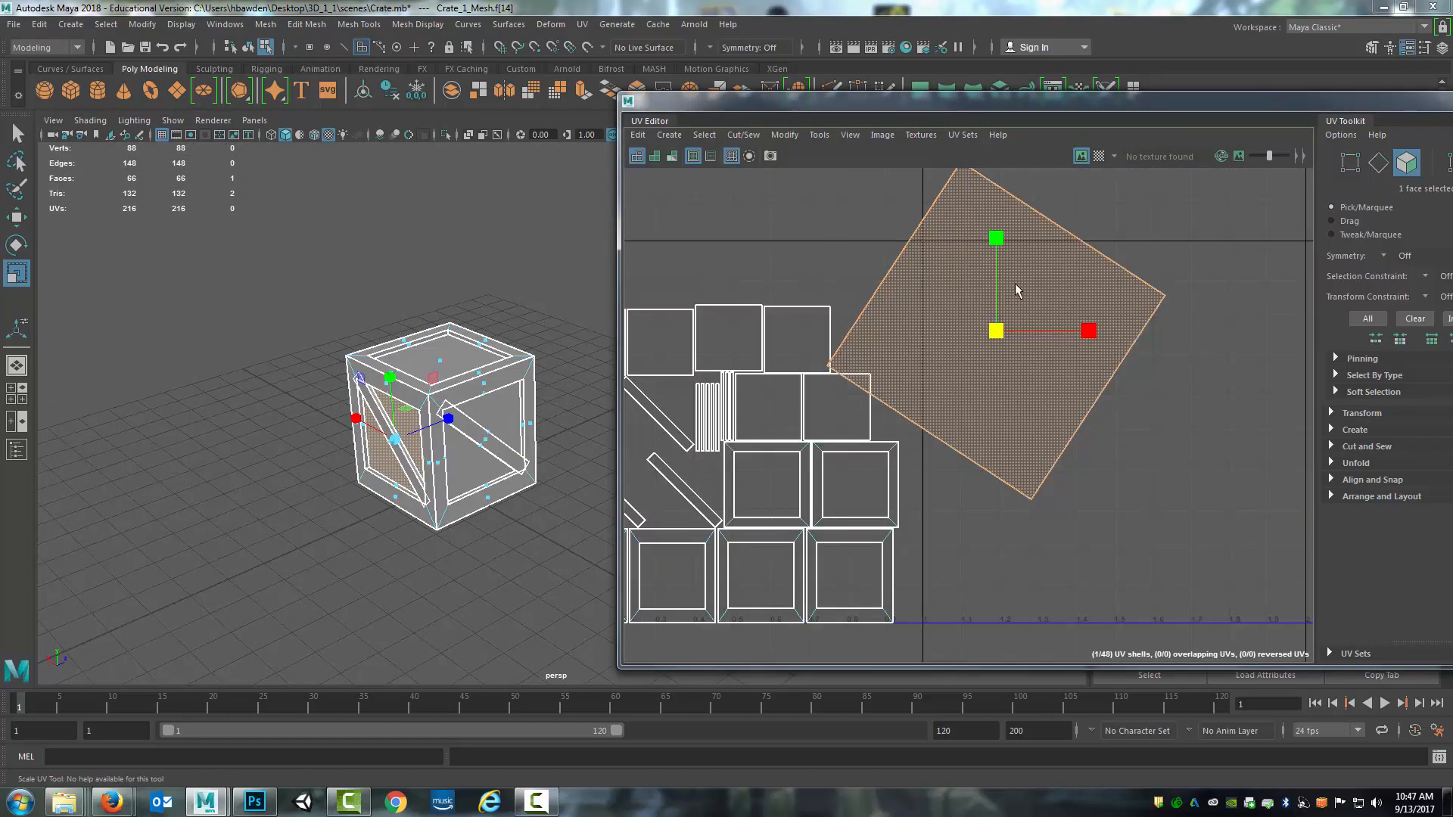
drag(1005, 98, 556, 86)
scroll(562, 319, up, 3)
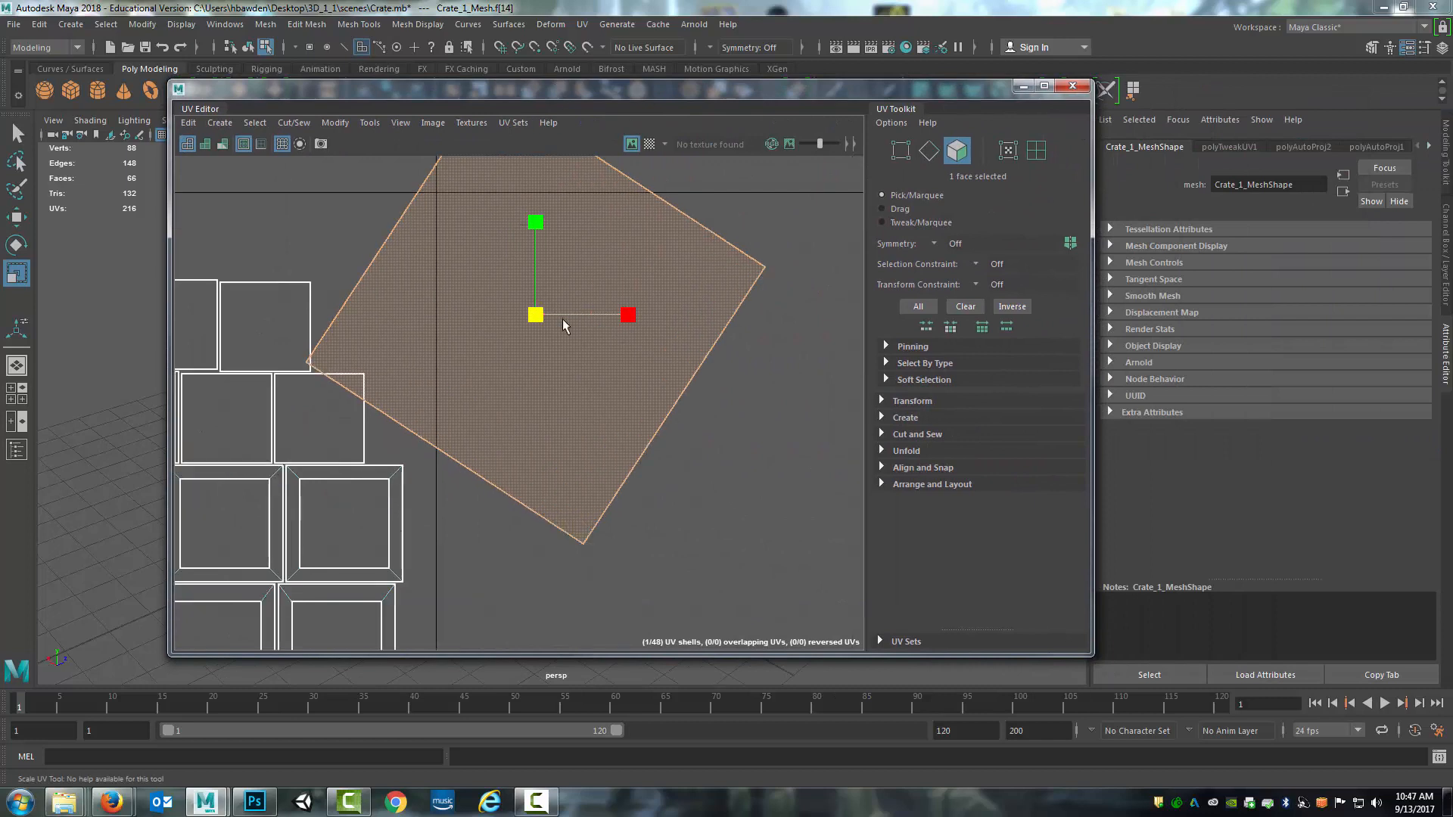
scroll(562, 320, down, 4)
alt+middle_drag(535, 344, 633, 354)
- Try moving the slanted face shell farther from the layout and pulling the top edge of the row's end square up and outward
key(e)
key(w)
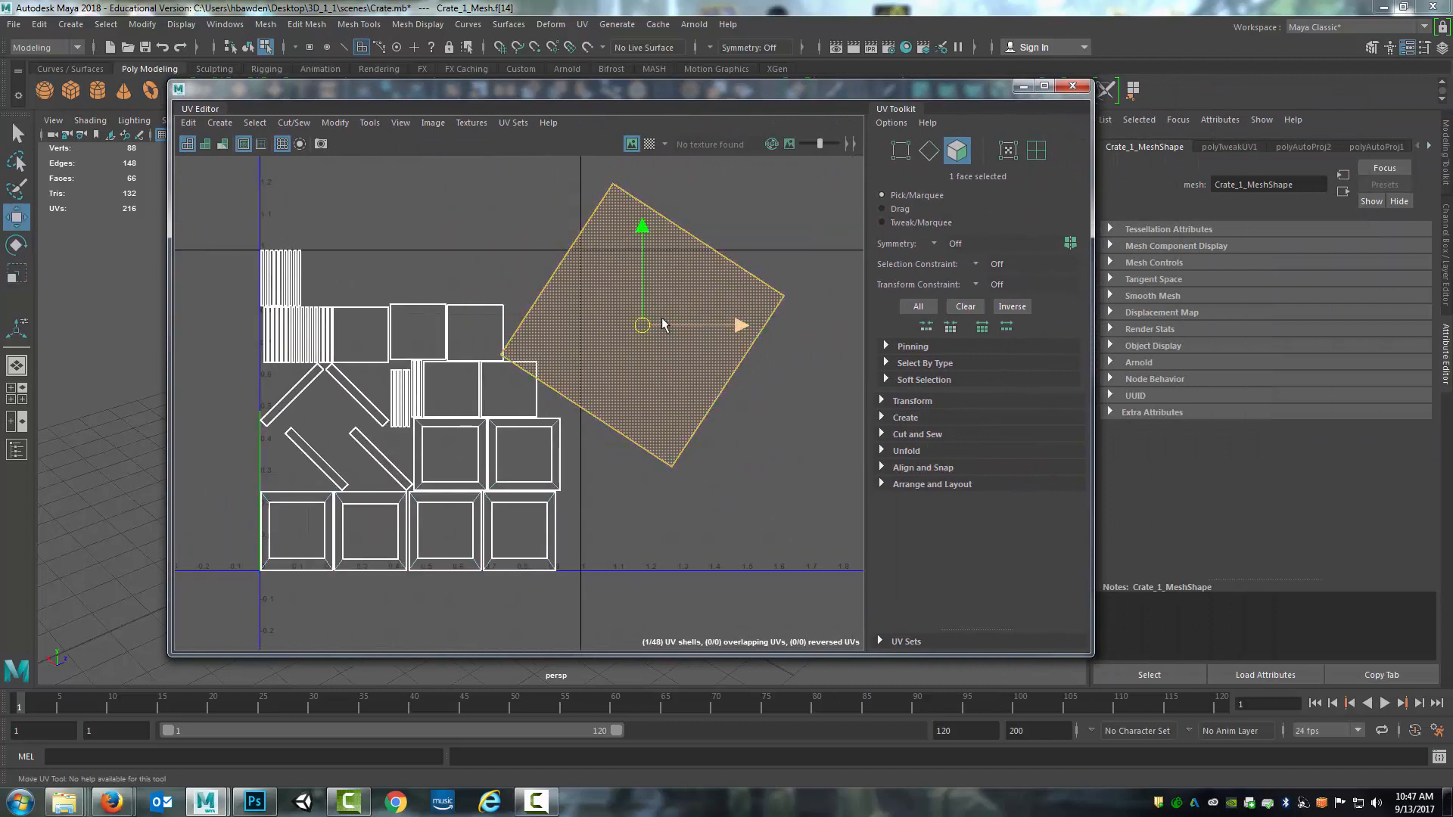
drag(642, 326, 739, 307)
right_drag(522, 314, 519, 267)
click(485, 308)
drag(403, 280, 523, 224)
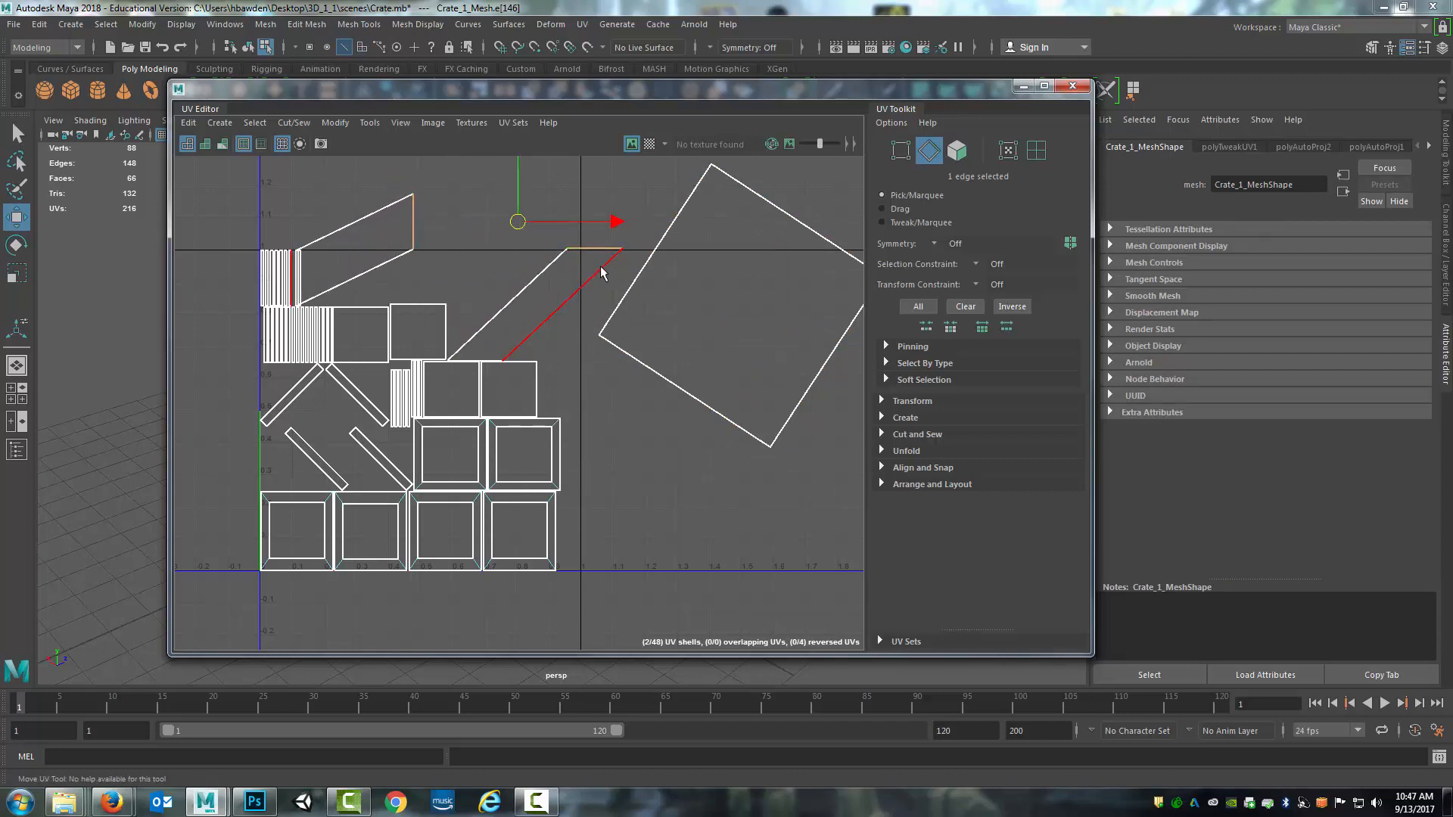
- Move the UV Editor clear of the viewport and frame the selected edge on the crate
drag(509, 100, 911, 102)
key(f)
alt+drag(486, 508, 379, 325)
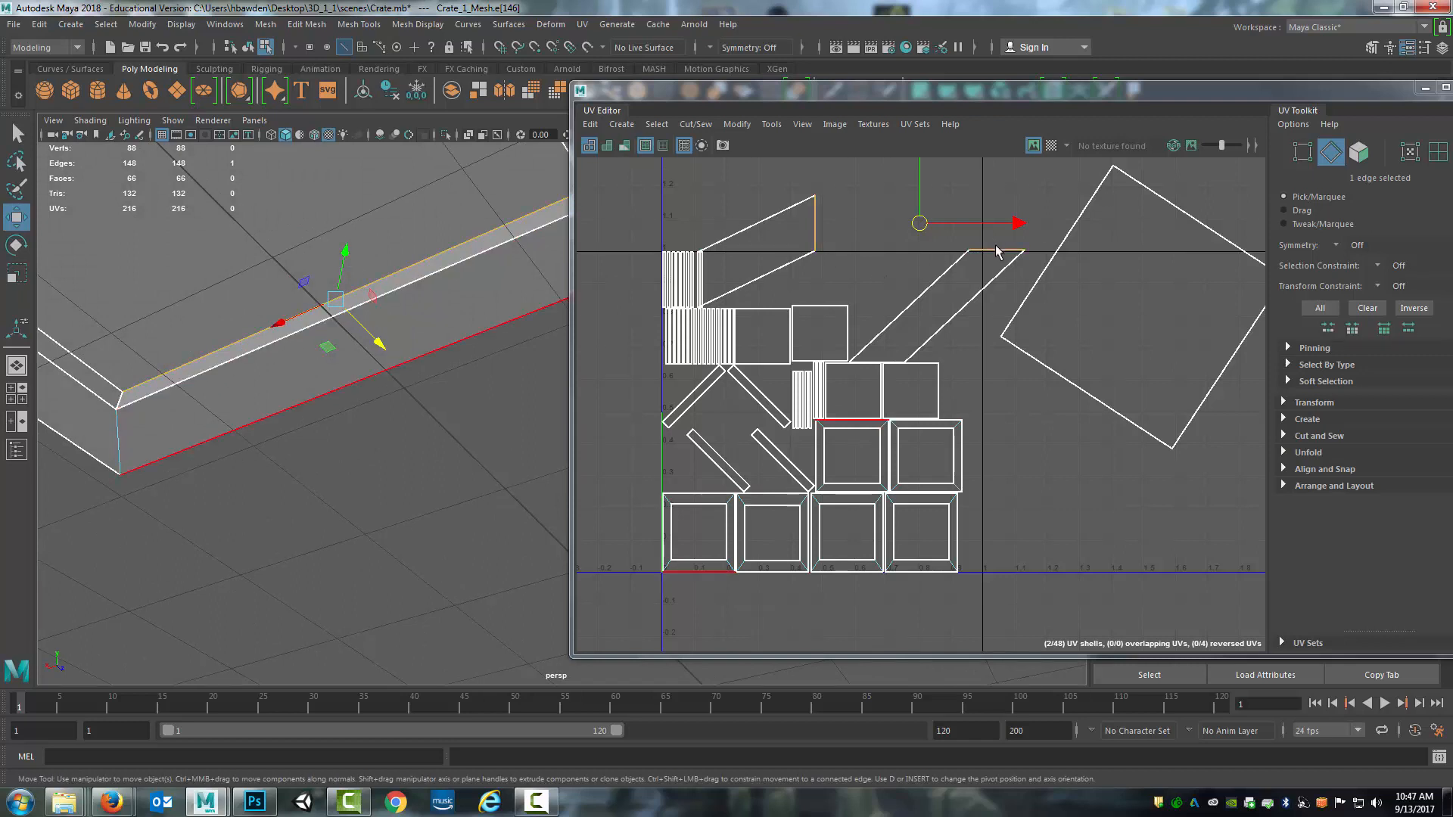
- Try pulling the lower outer corner vertex of the stretched upper shell outward in vertex selection mode
right_click(842, 255)
click(806, 260)
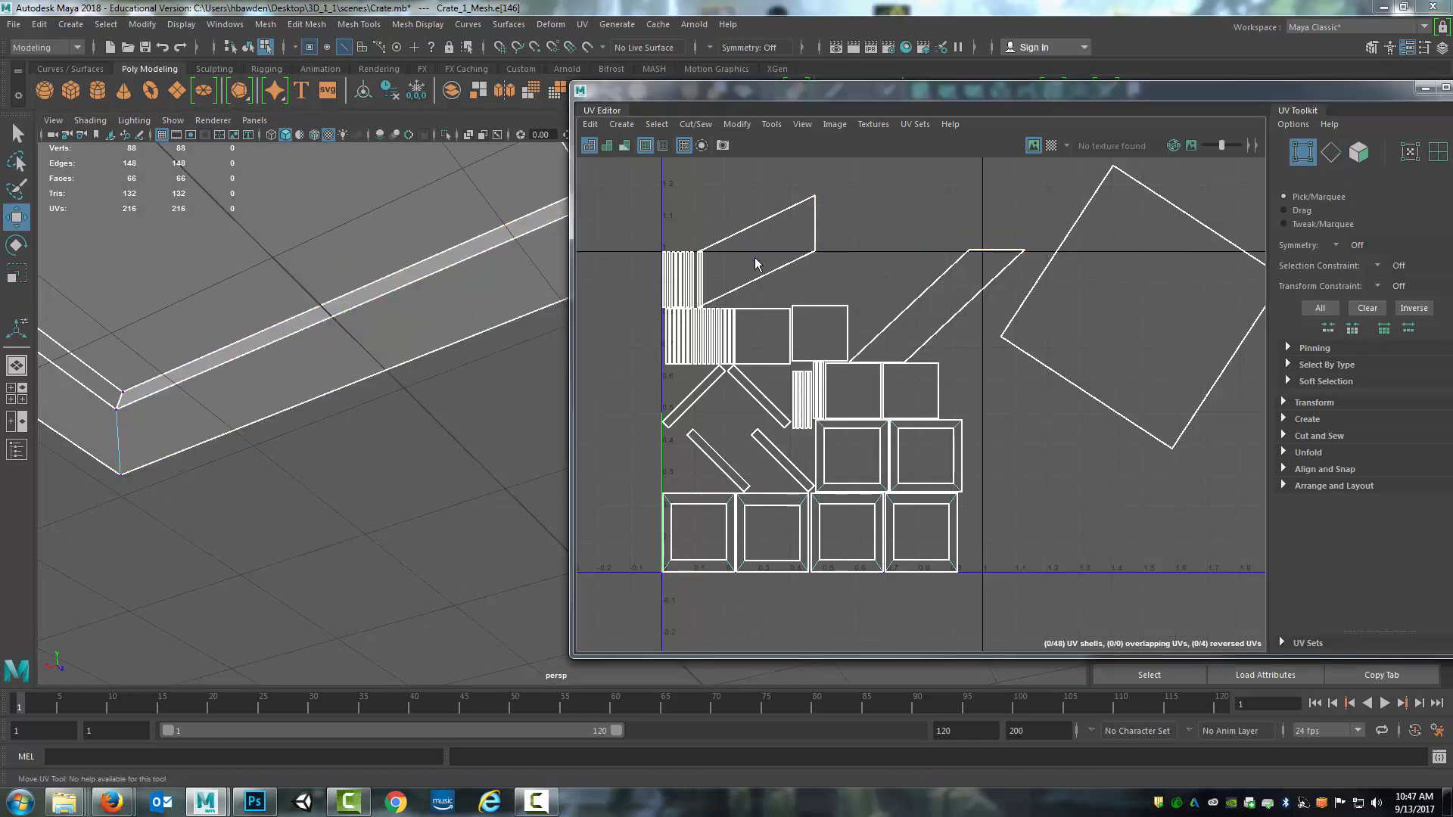
click(816, 250)
drag(856, 278, 903, 273)
- Try moving only the single UV at the stretched shell's outer corner, using UV selection mode
right_click(849, 249)
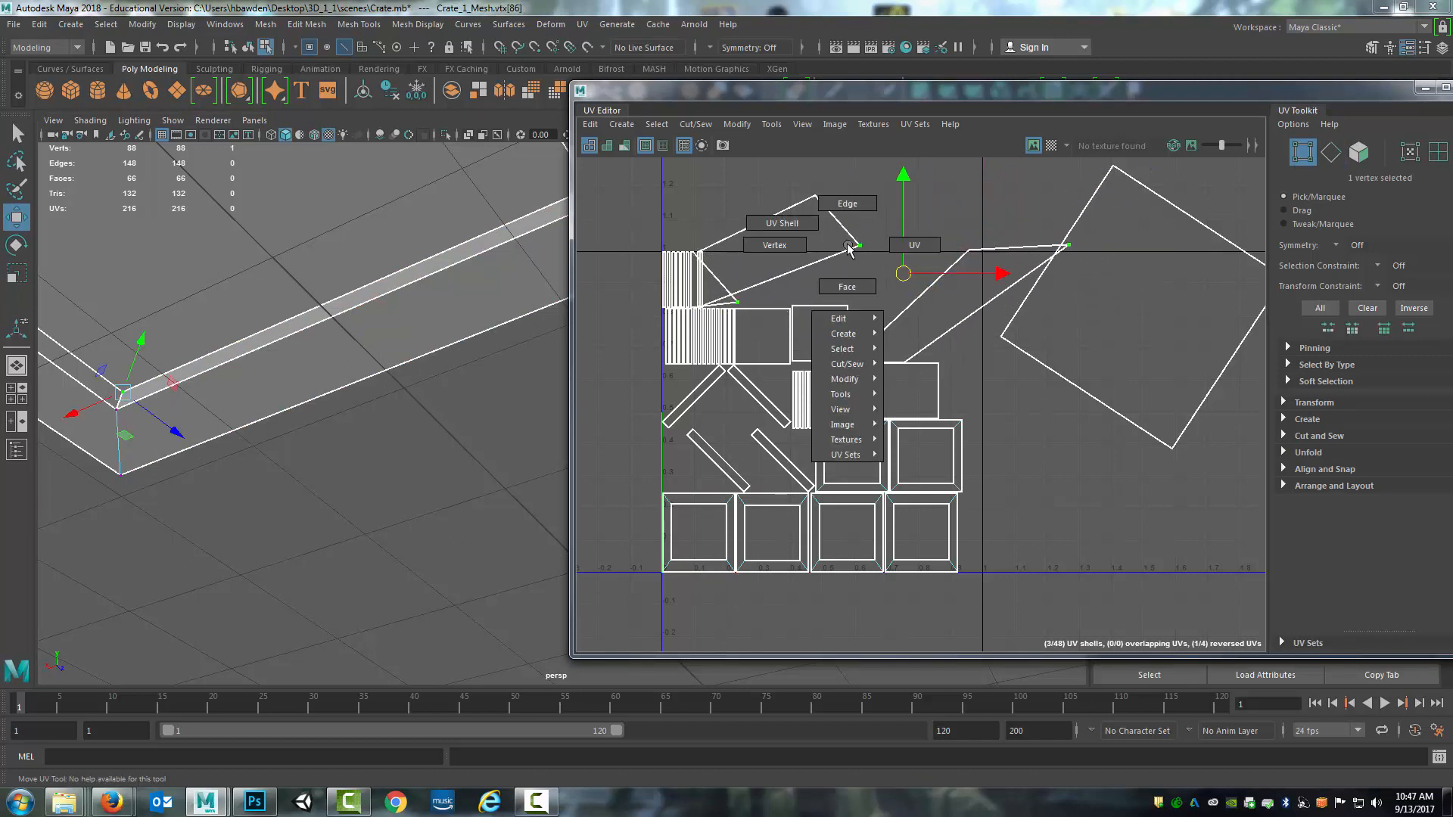
click(901, 245)
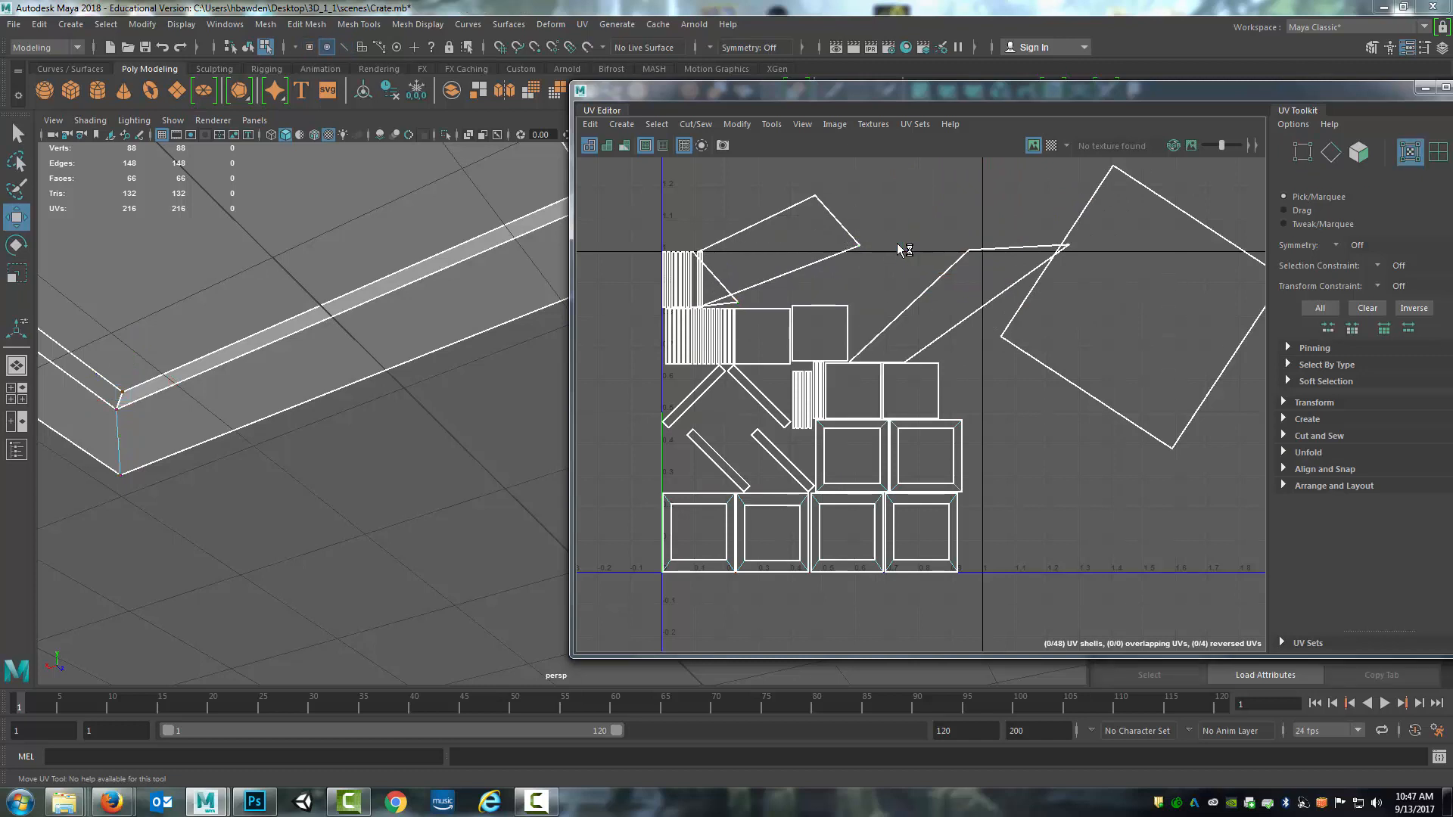
click(859, 246)
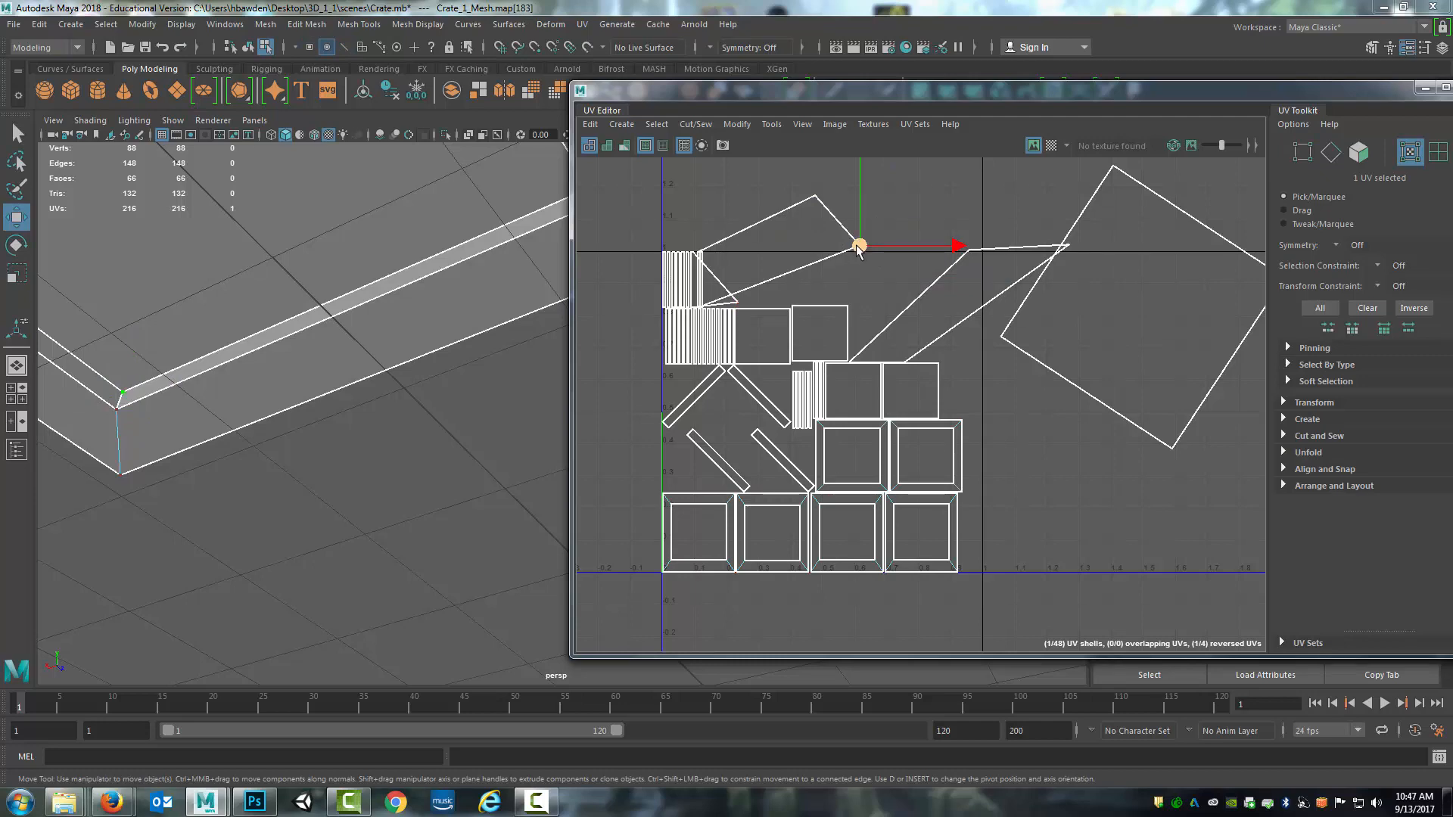
alt+drag(198, 360, 314, 374)
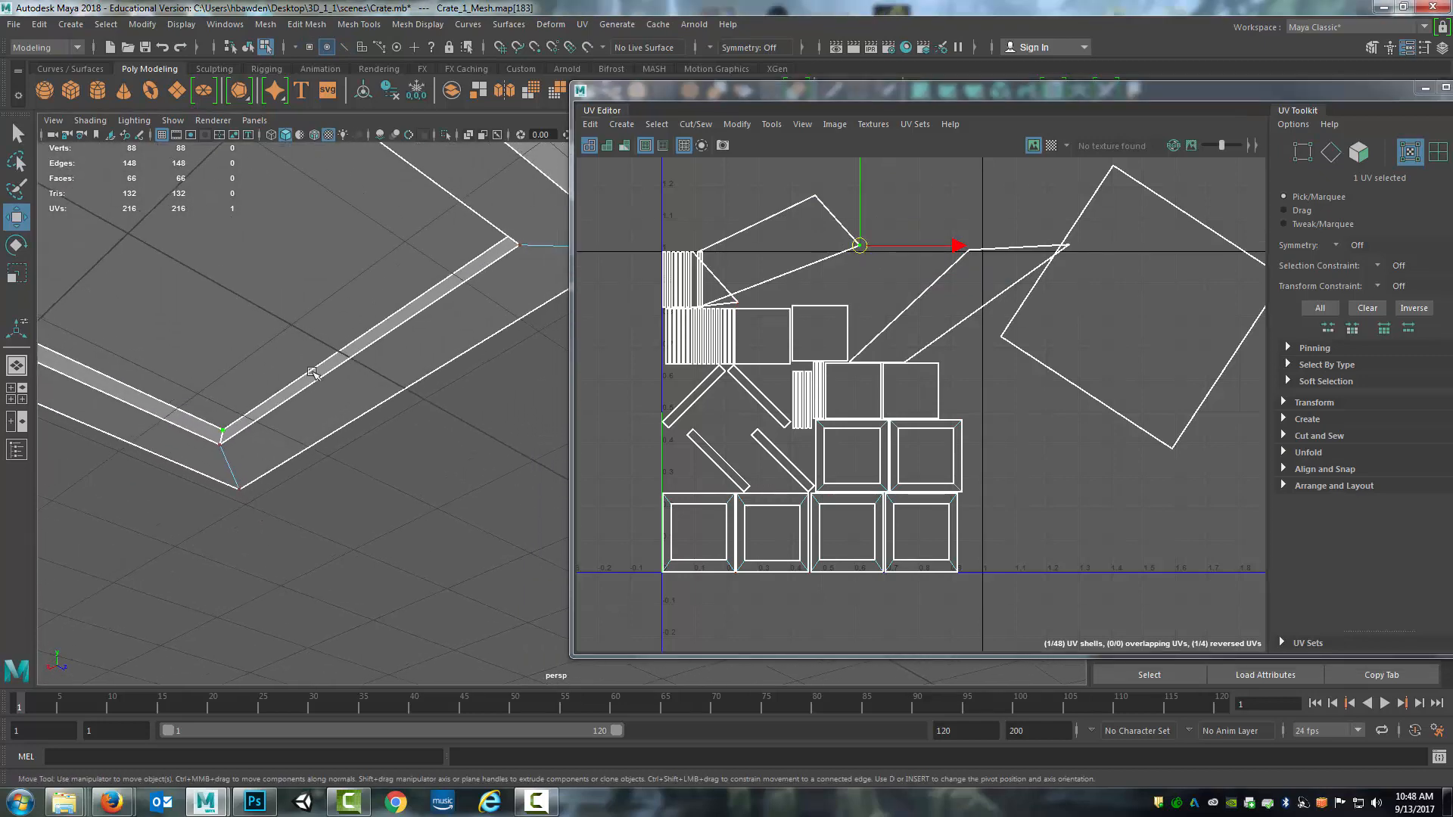
drag(861, 243, 793, 231)
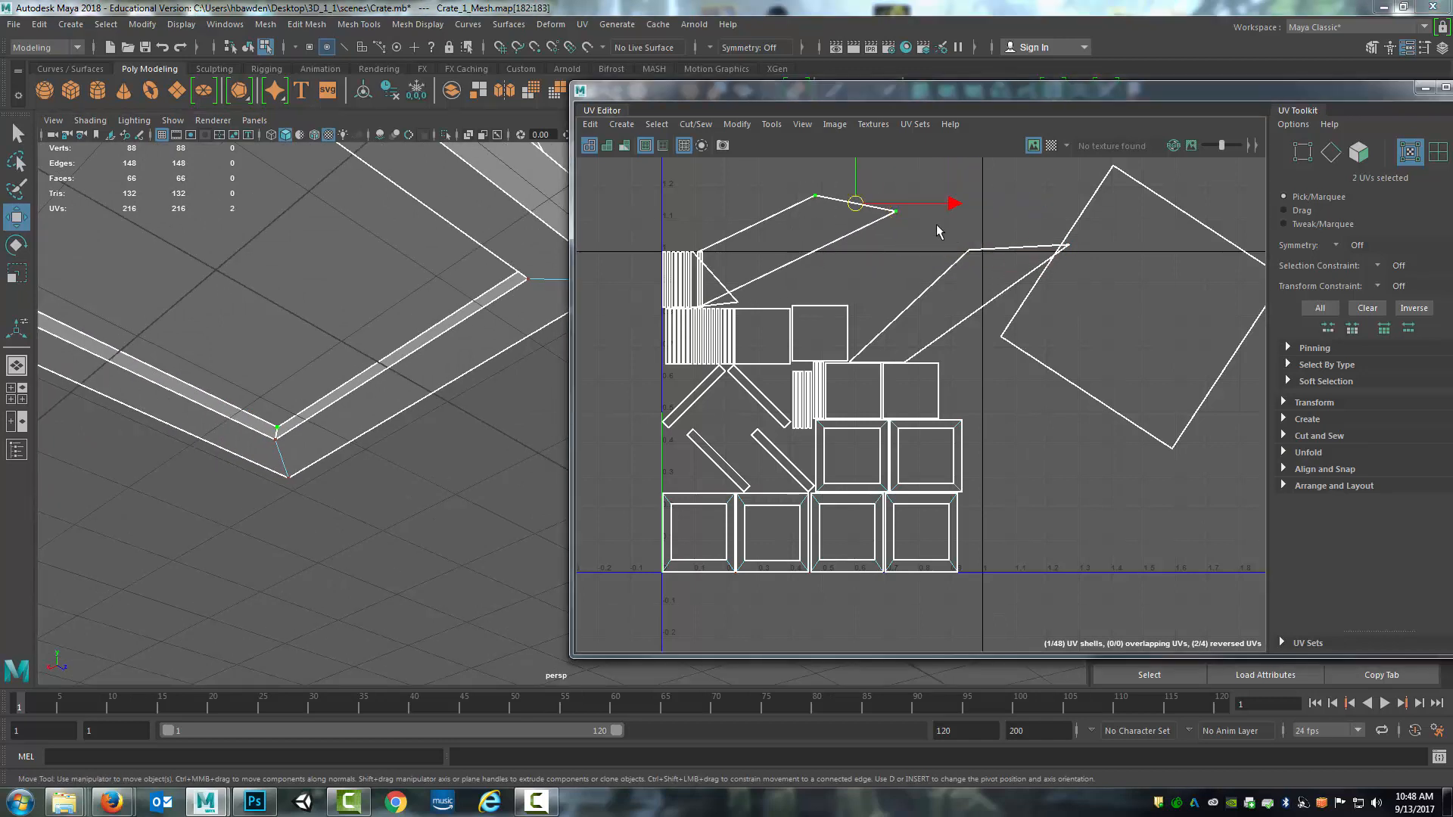
- Try rotating three selected UVs of the two stretched shells and activate the Scale tool on them
key(e)
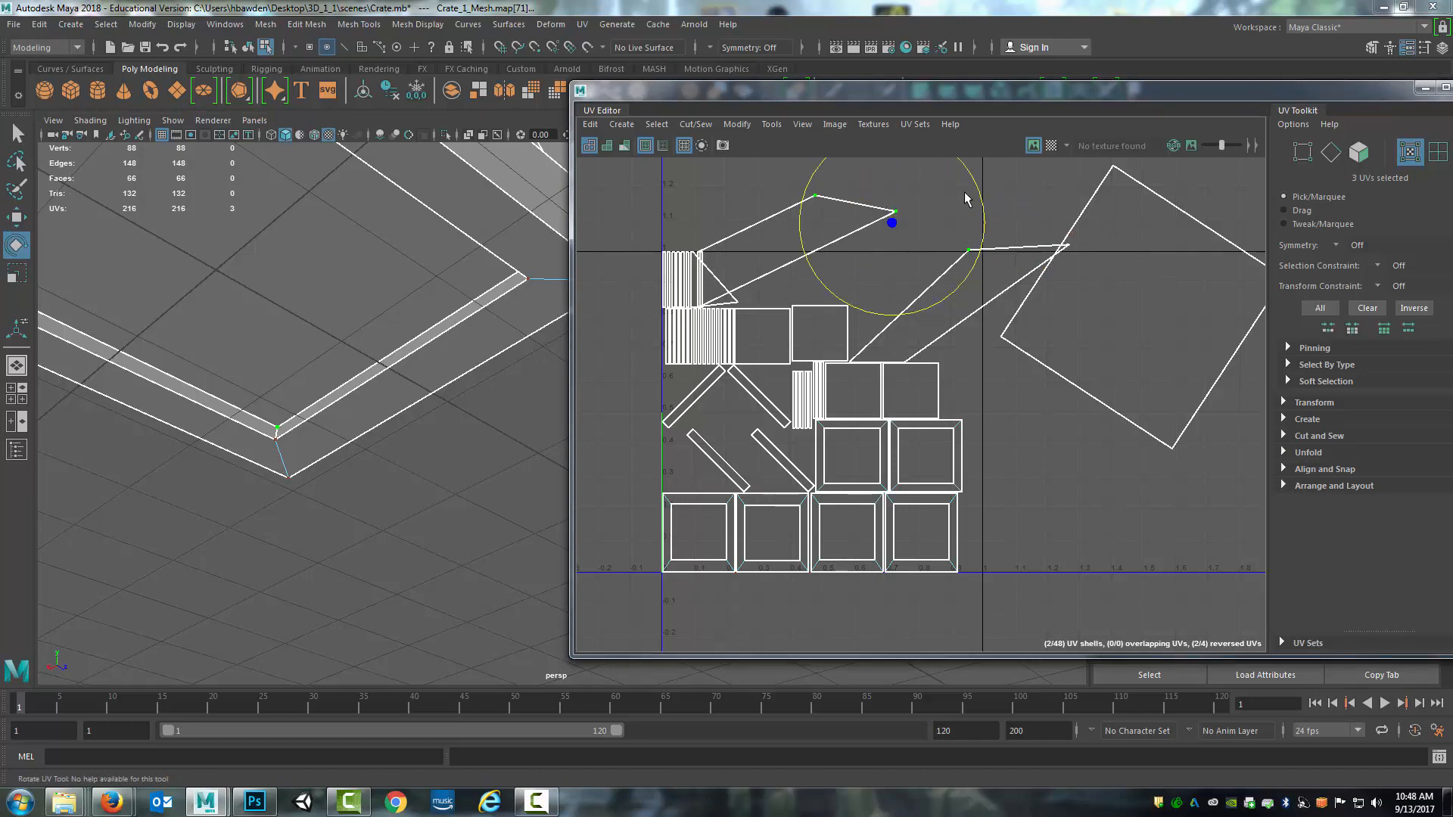
drag(985, 209, 897, 225)
key(r)
alt+middle_drag(958, 266, 891, 359)
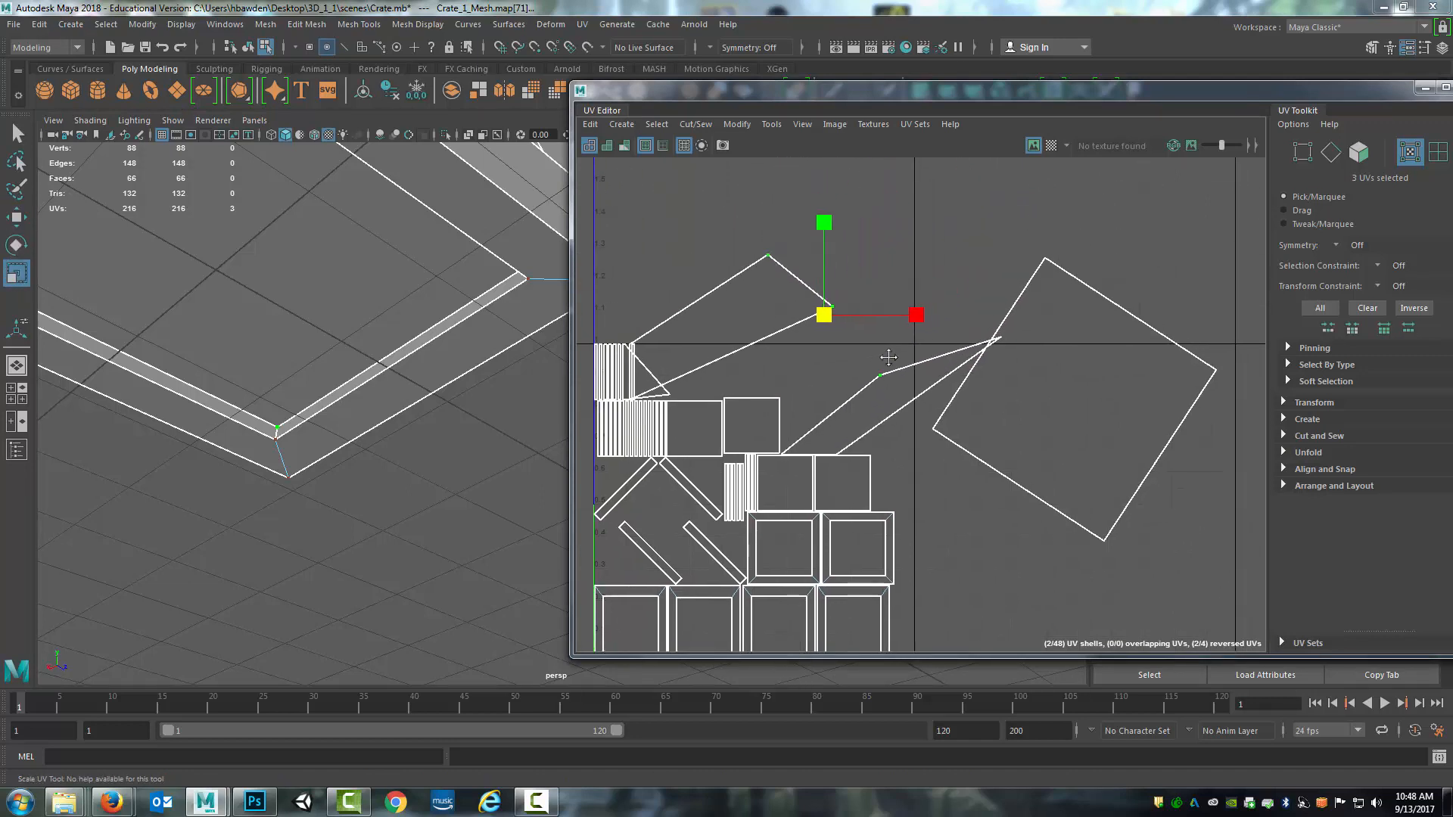
scroll(931, 327, up, 3)
scroll(931, 332, down, 5)
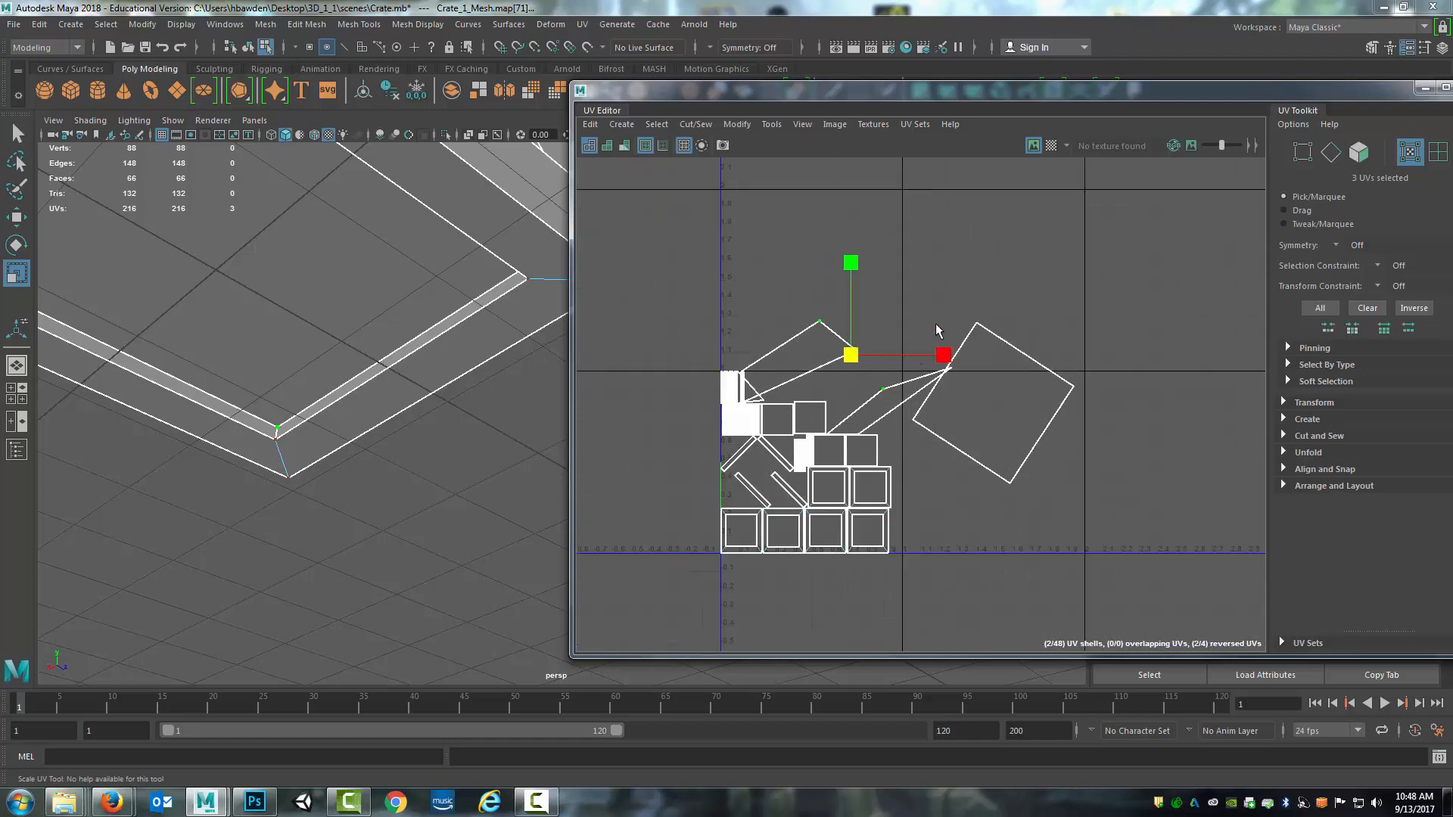
- Undo the UV, vertex and edge edits and the square shell's transformations, back to the original automatic layout
key(ctrl+z)
key(ctrl+z)
key(ctrl+z)
key(ctrl+z)
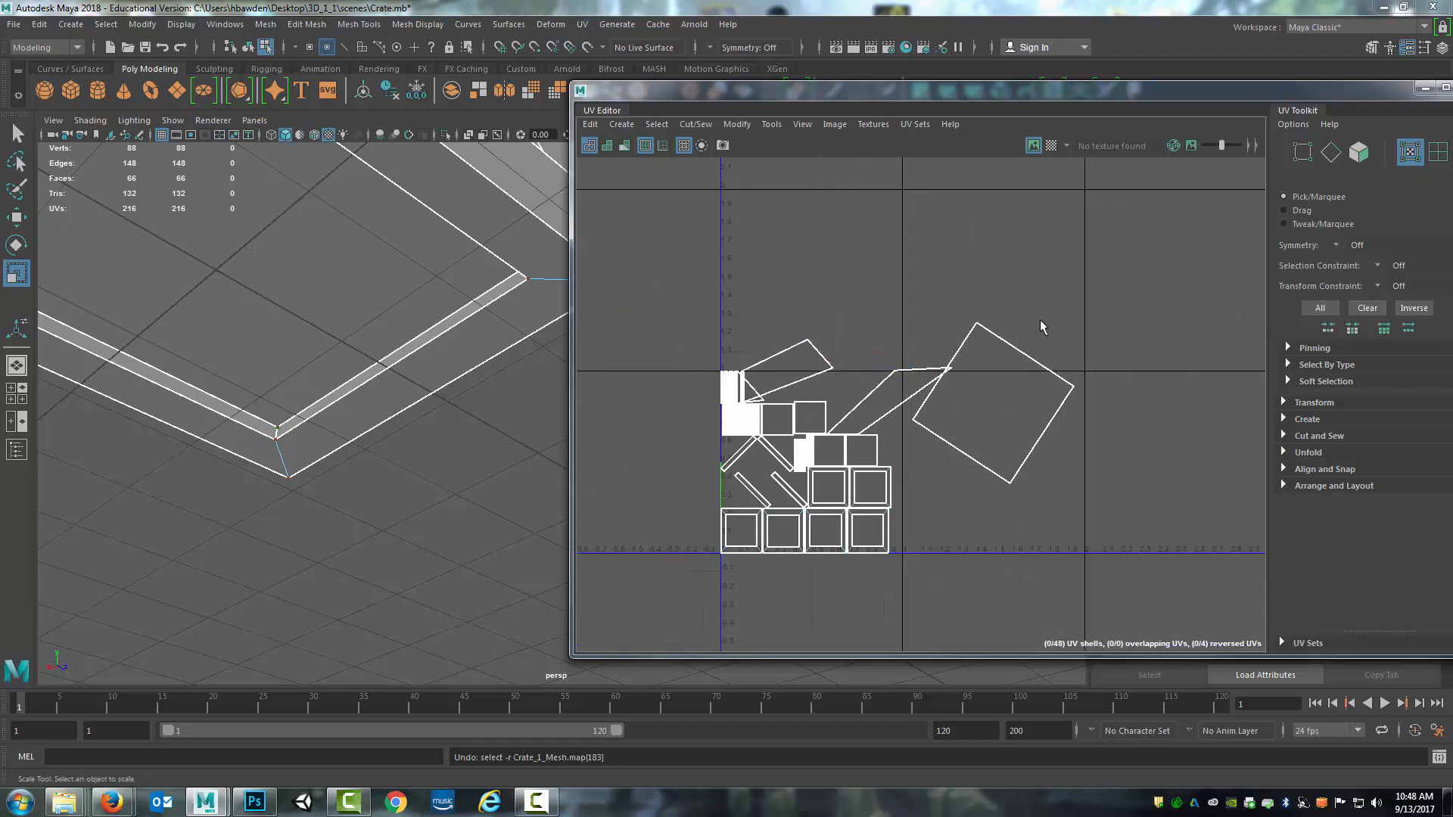
key(ctrl+z)
key(ctrl+z)
key(ctrl+z)
key(ctrl+z)
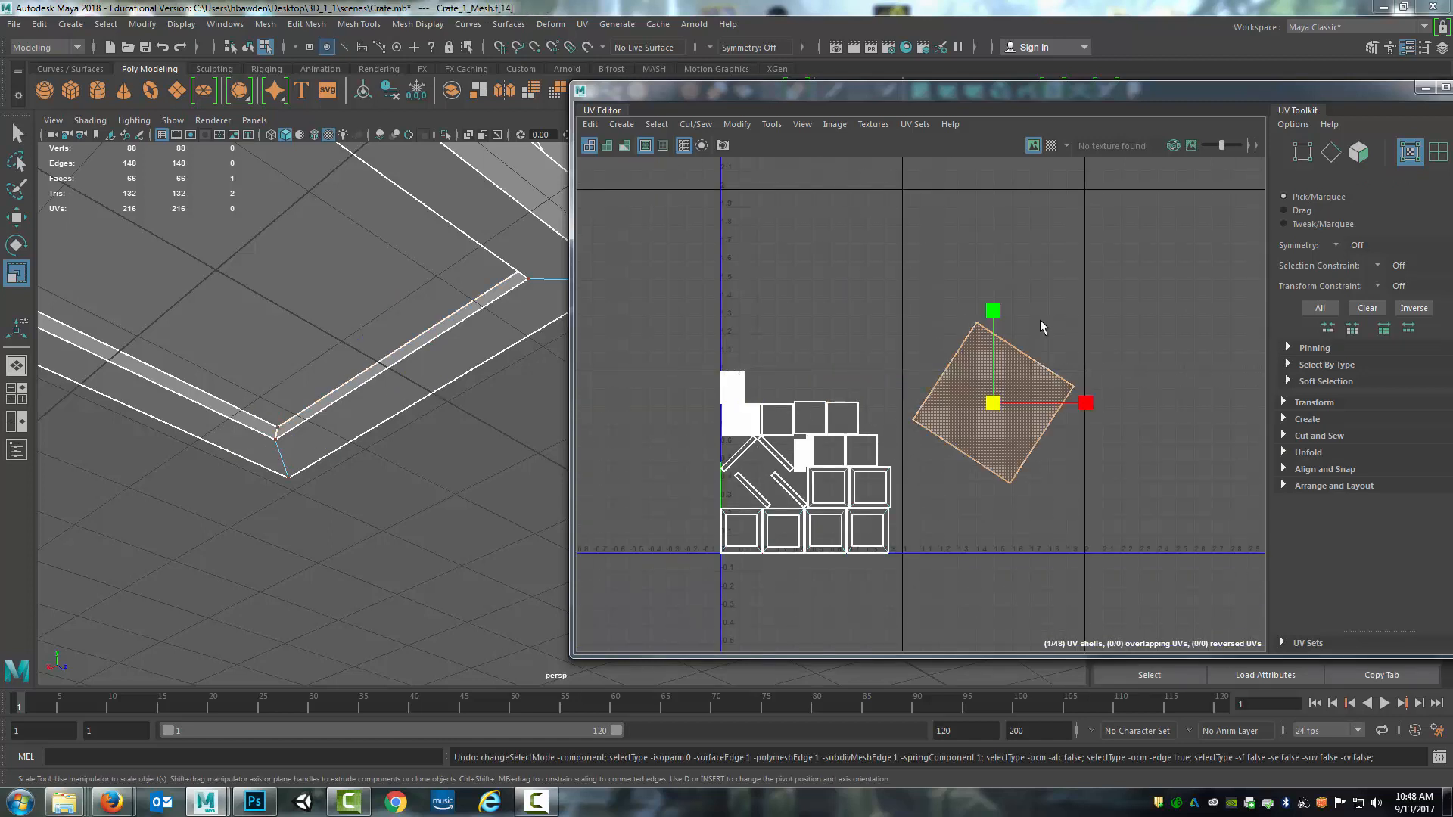
key(ctrl+z)
key(ctrl+z)
- Switch to edge selection and look through the Pinning and Select By Type options of the UV Toolkit
scroll(956, 389, up, 5)
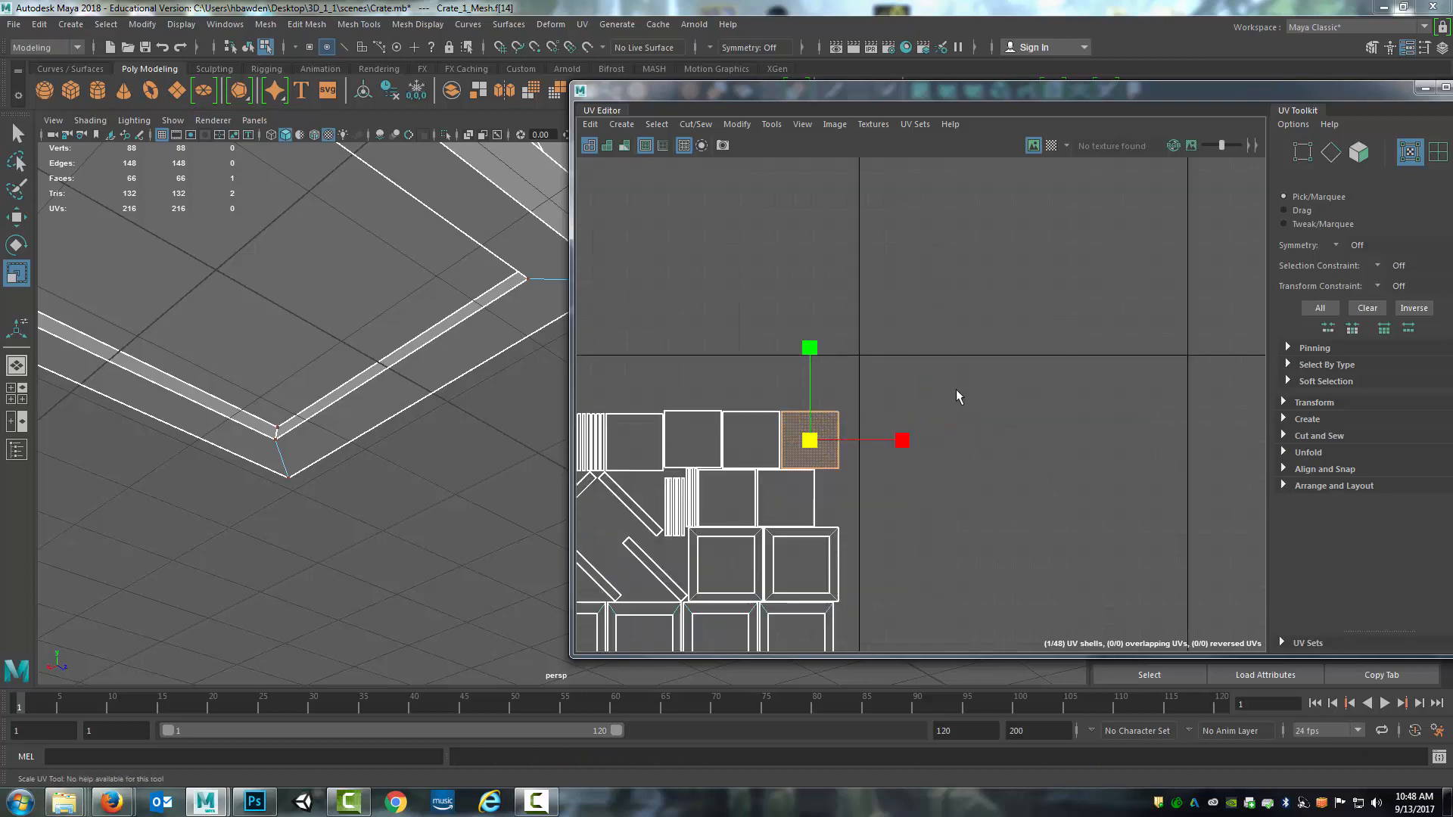
alt+middle_drag(785, 380, 894, 259)
scroll(867, 291, up, 3)
right_drag(857, 299, 861, 270)
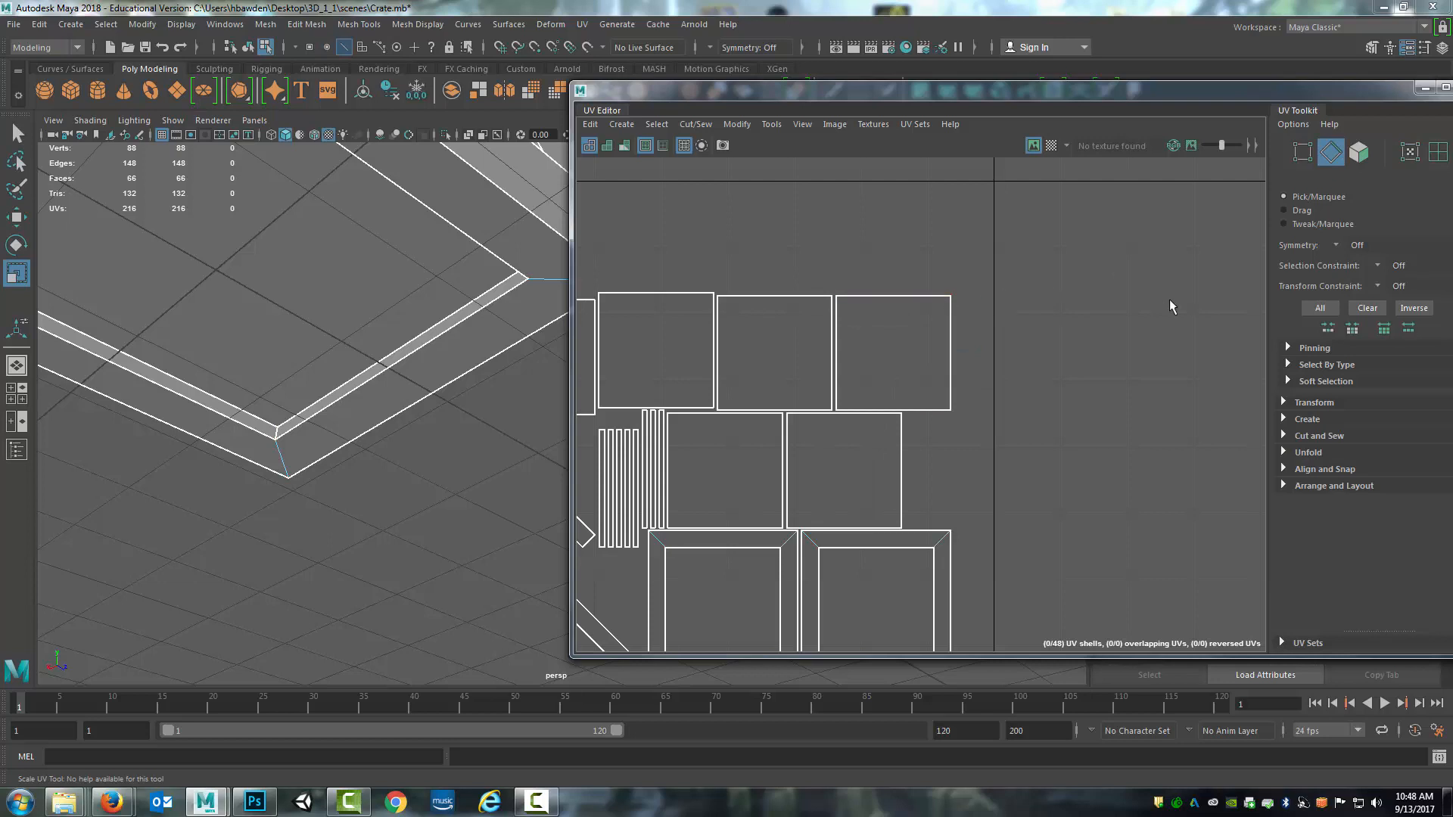
click(1287, 349)
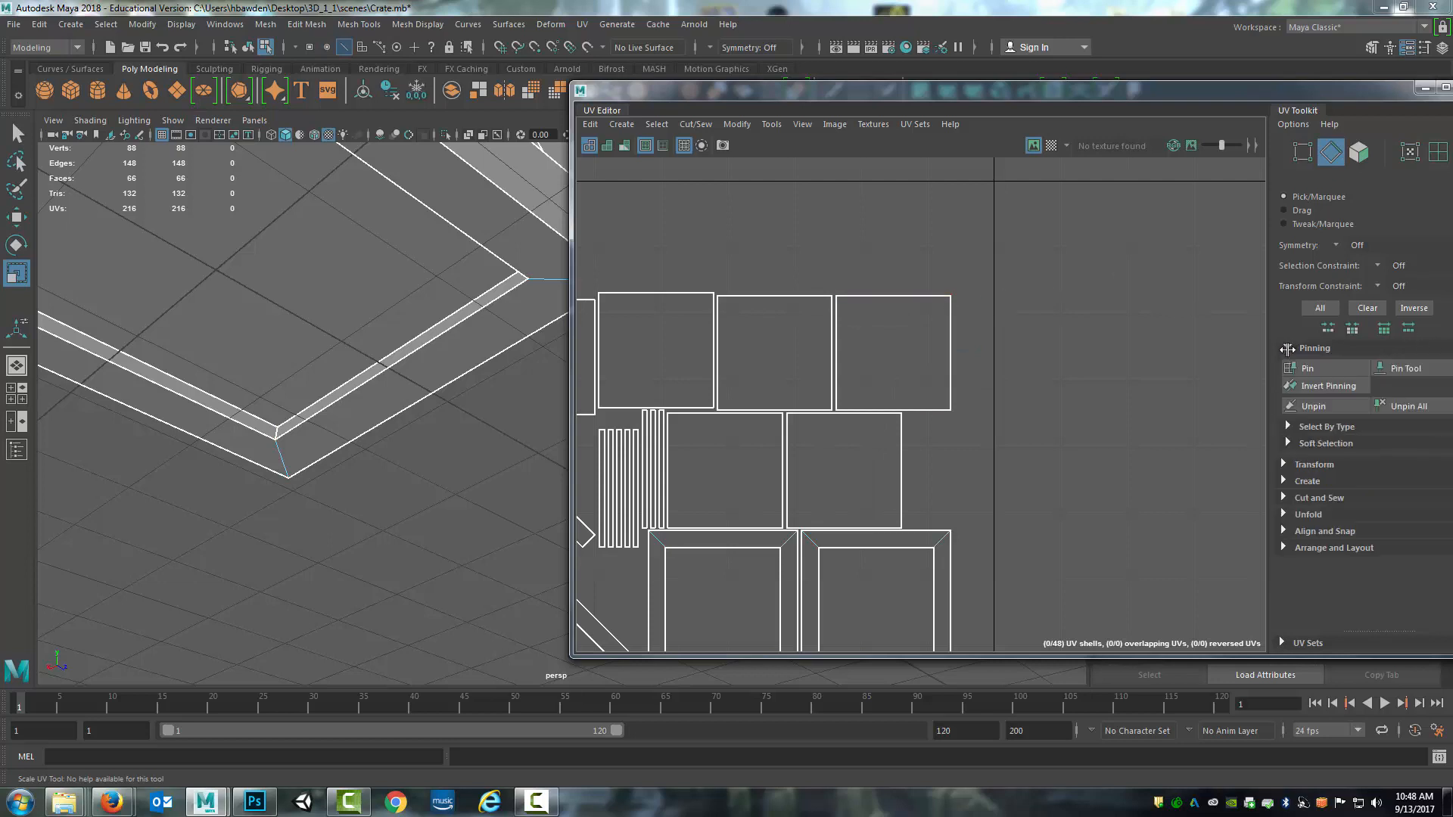
click(1288, 427)
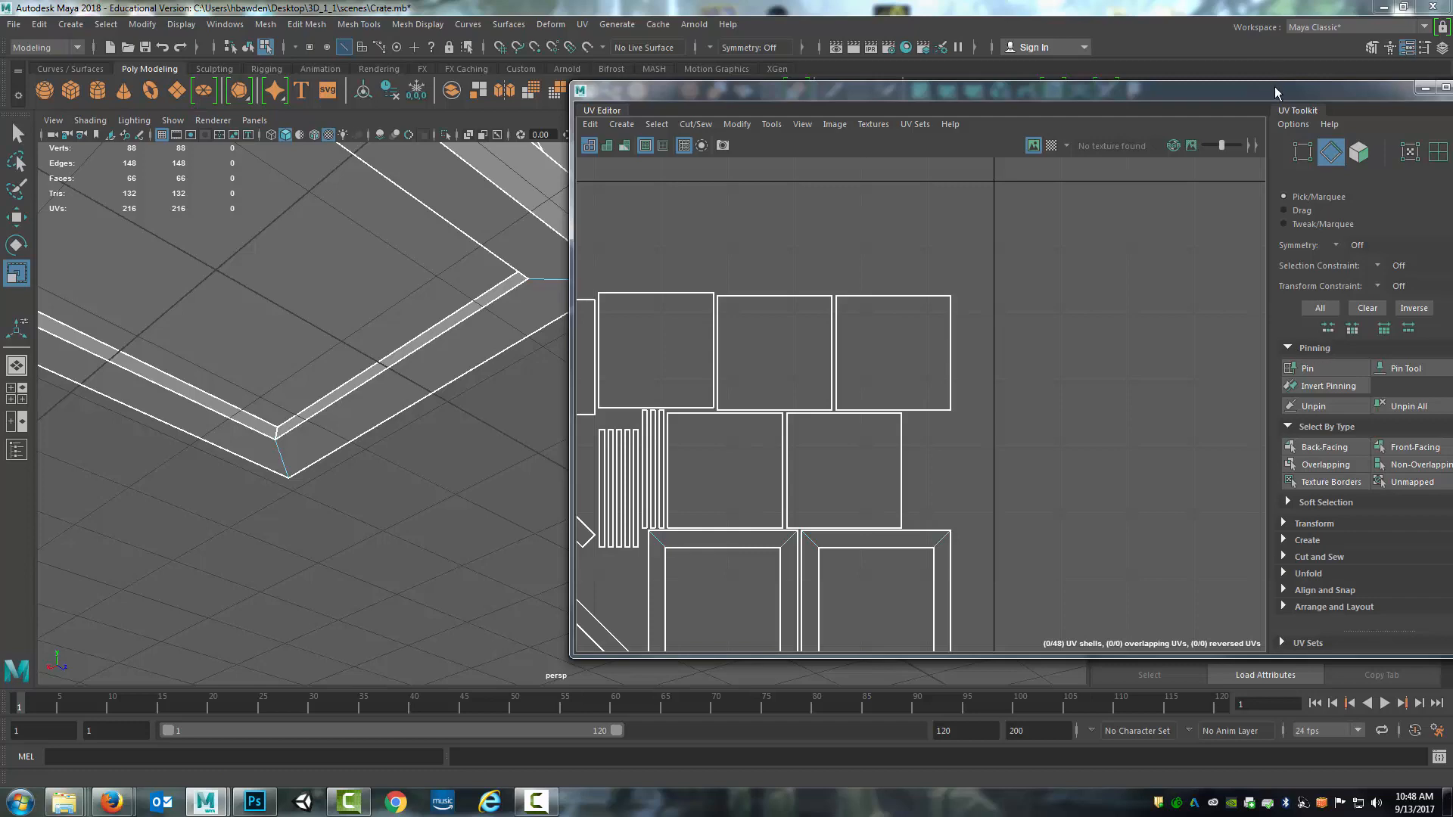
drag(1274, 86, 1038, 70)
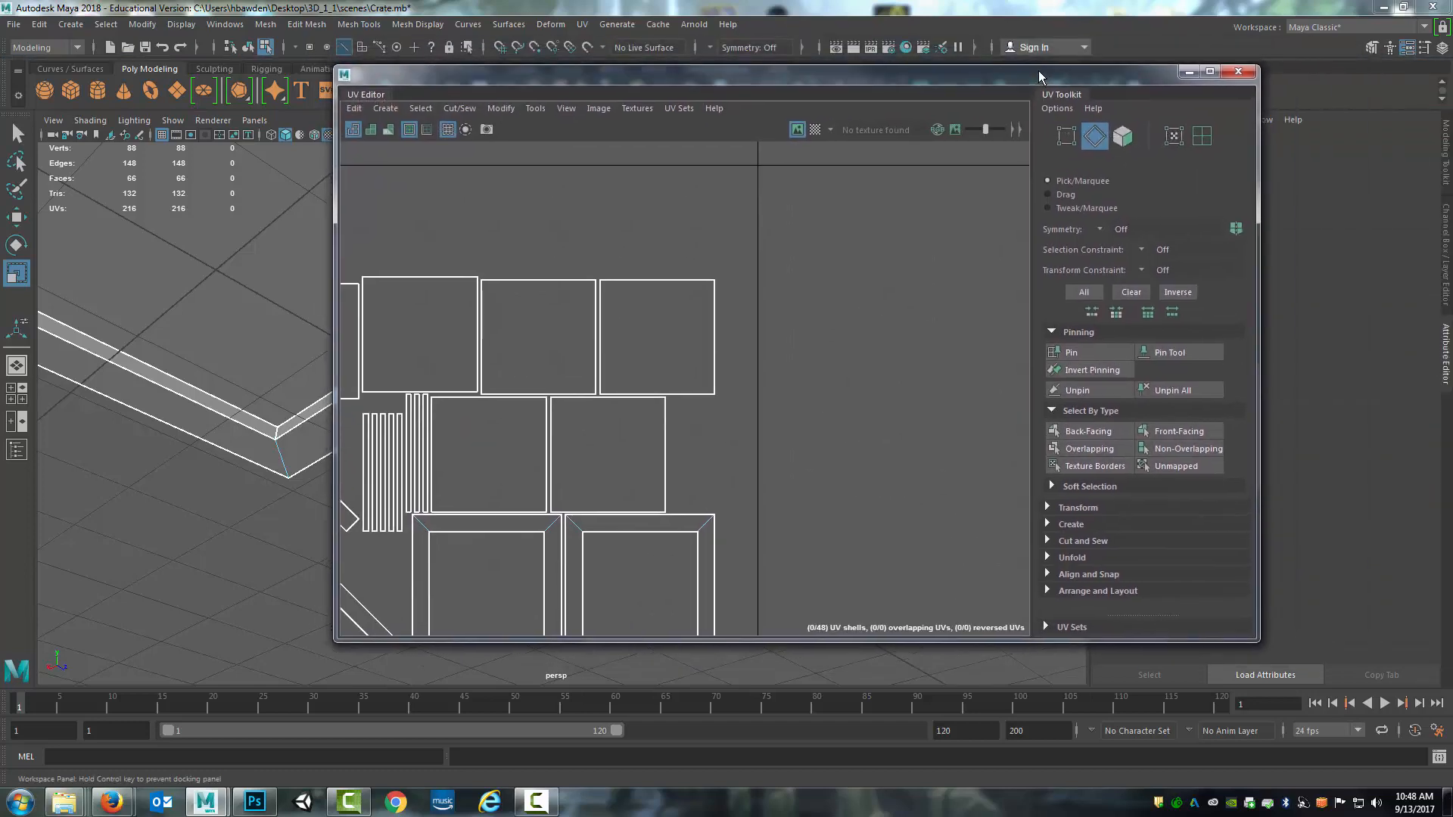
click(1052, 411)
click(1052, 333)
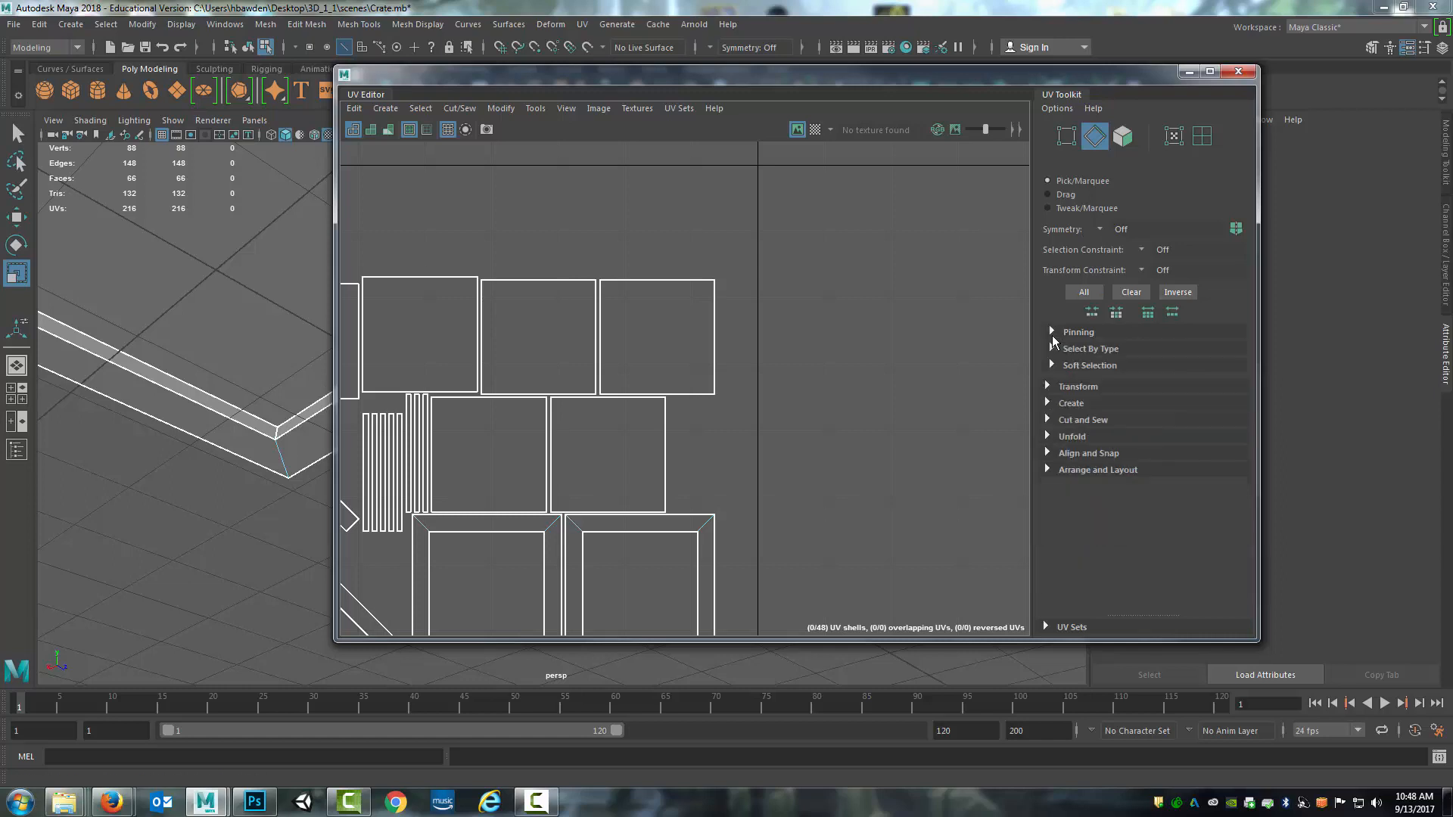
- Turn on Soft Select and try moving the outer upper corner UV of the row's end square shell
click(1052, 365)
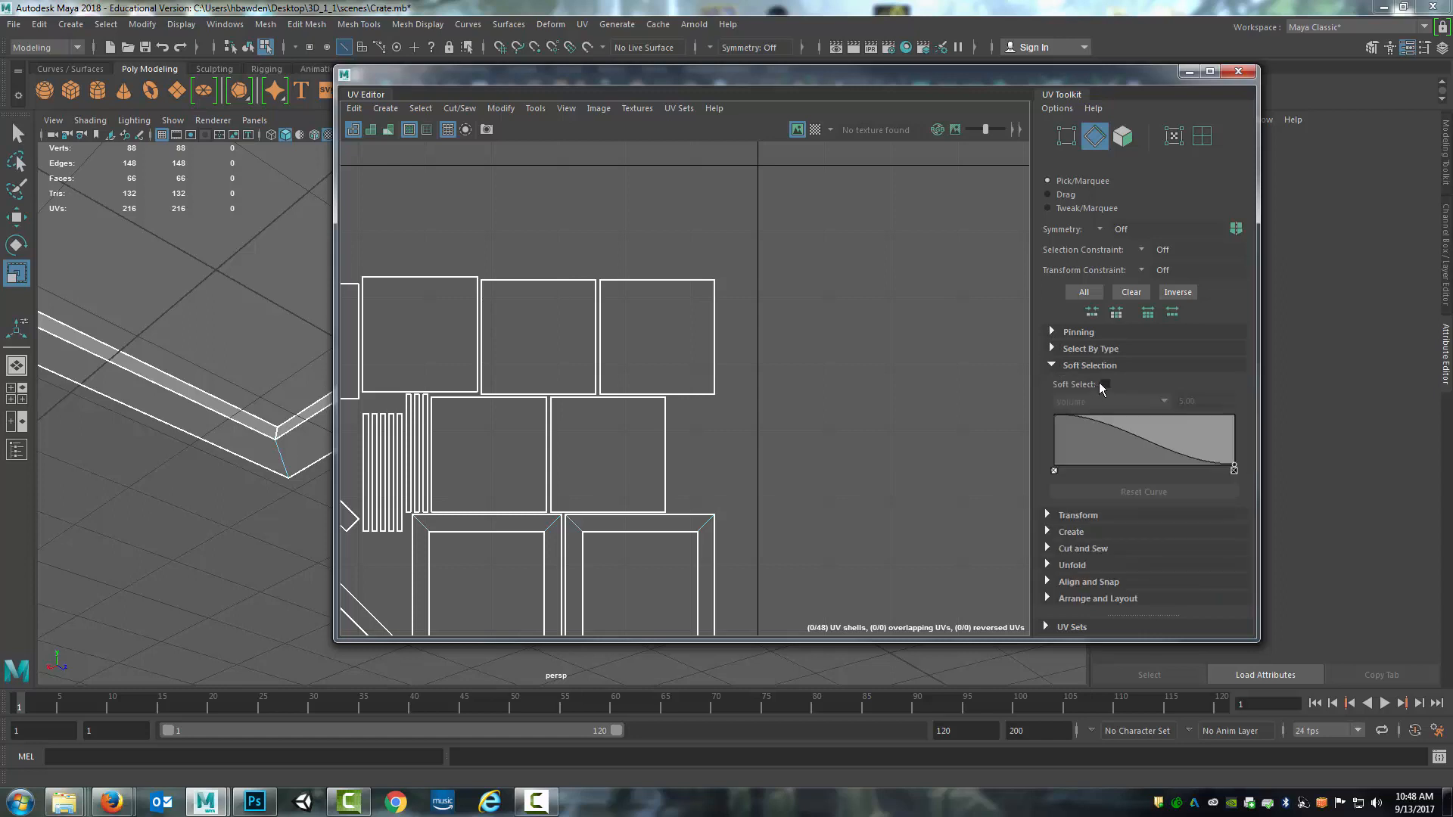
click(1105, 385)
click(706, 282)
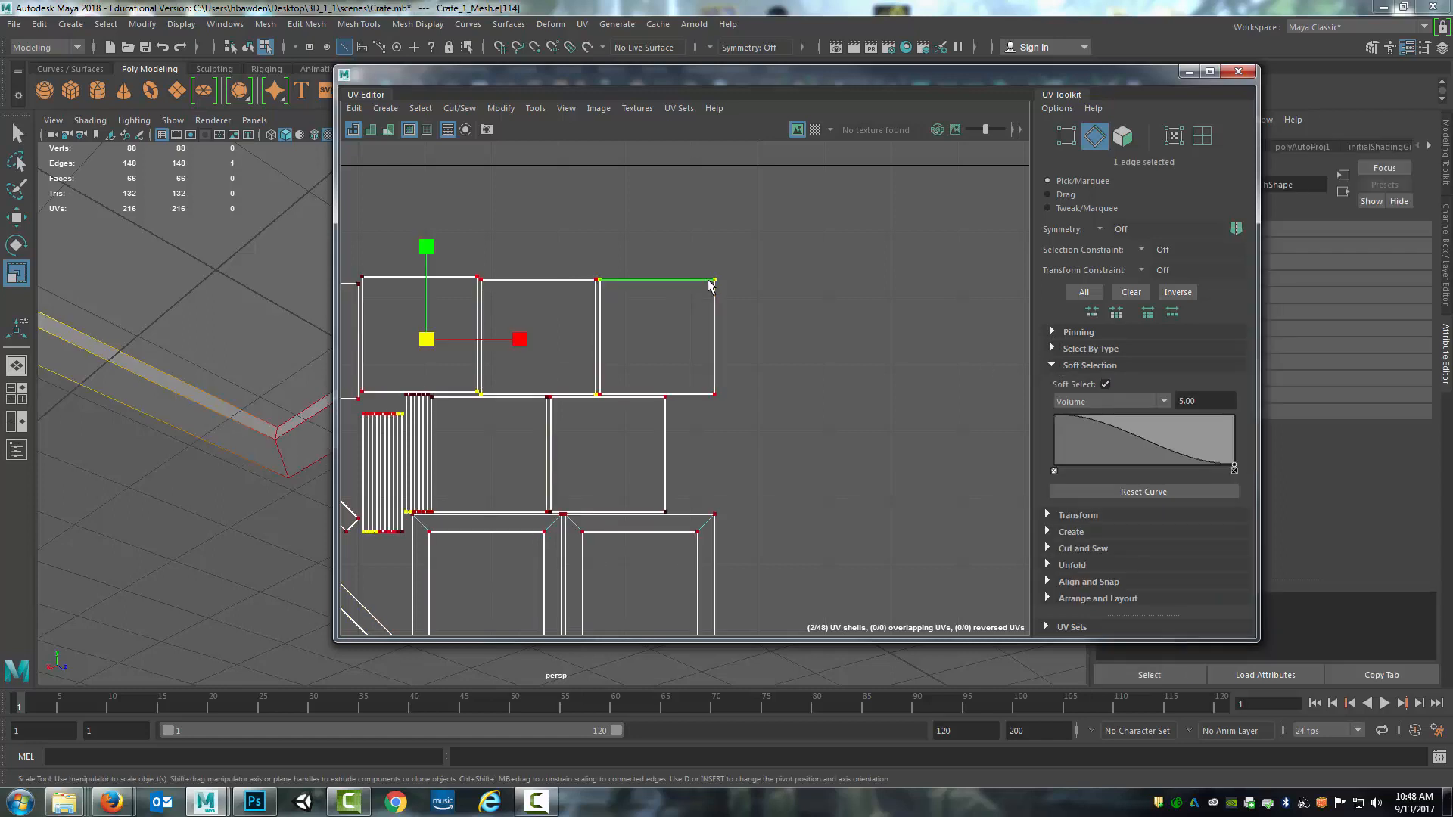
right_click(710, 282)
right_drag(709, 283, 768, 282)
click(714, 281)
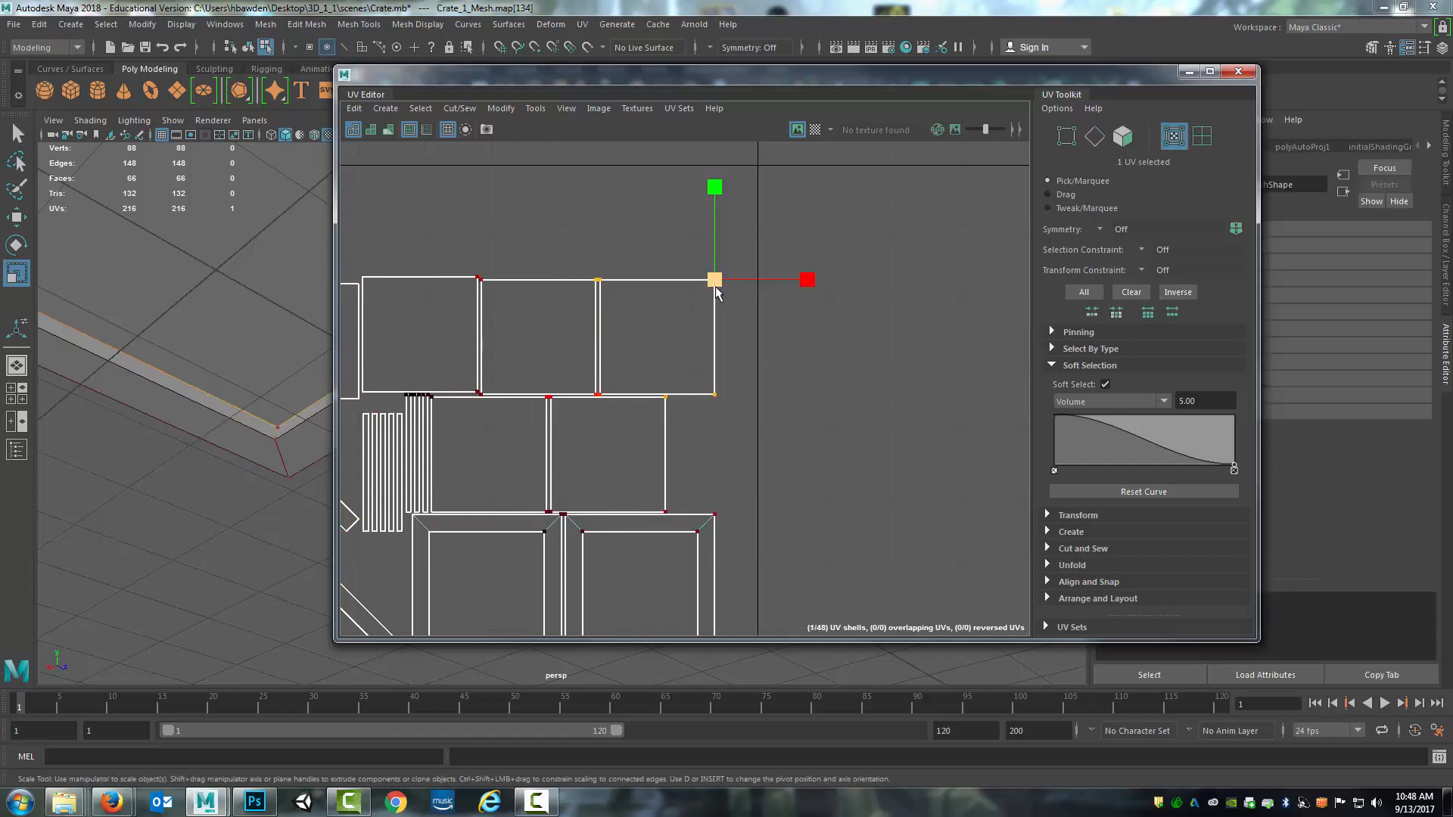
key(w)
drag(717, 280, 589, 444)
- Undo the soft-selected UV move and turn Soft Select off
key(ctrl+z)
key(ctrl+z)
key(ctrl+z)
key(ctrl+z)
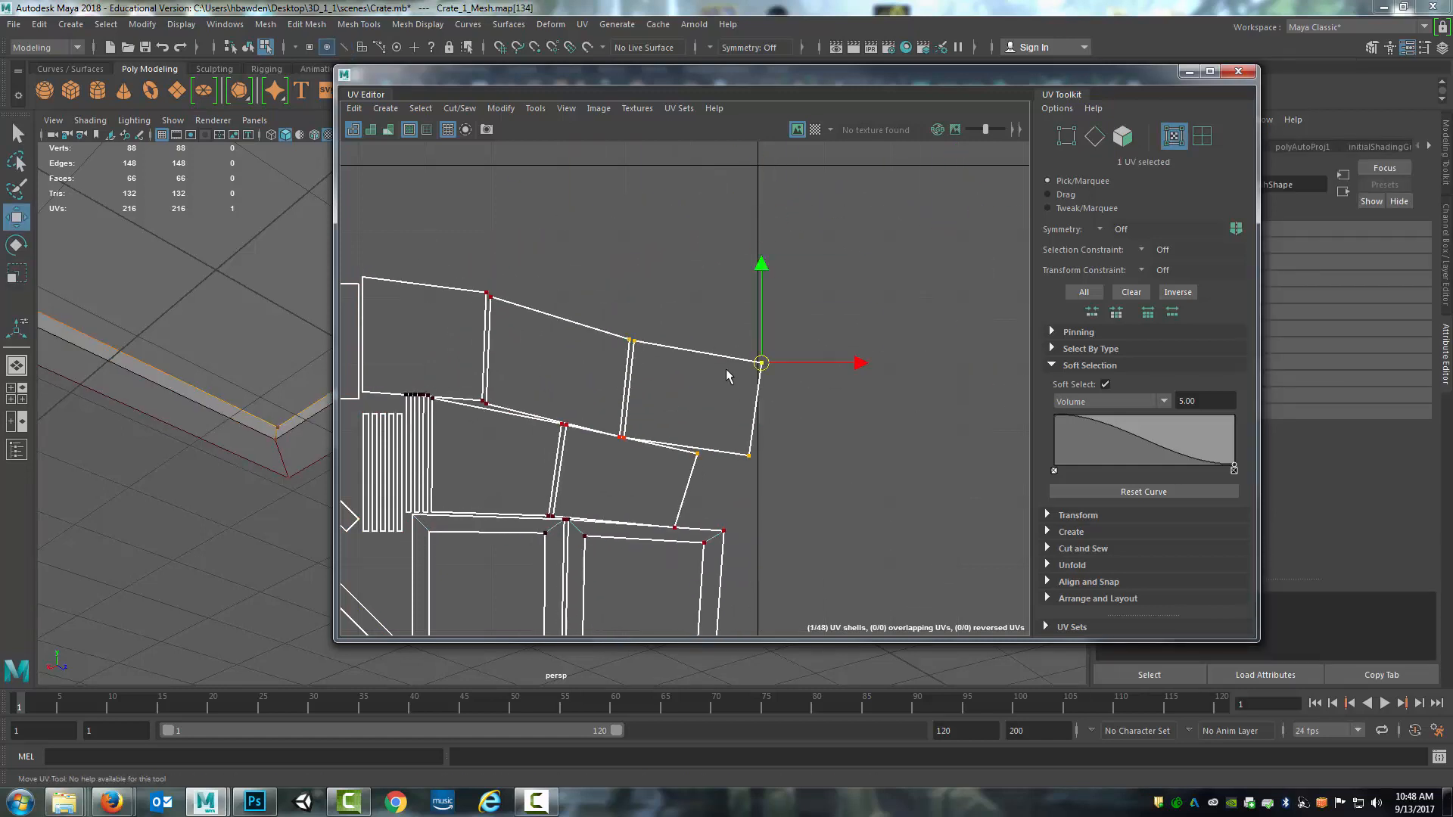
click(1106, 384)
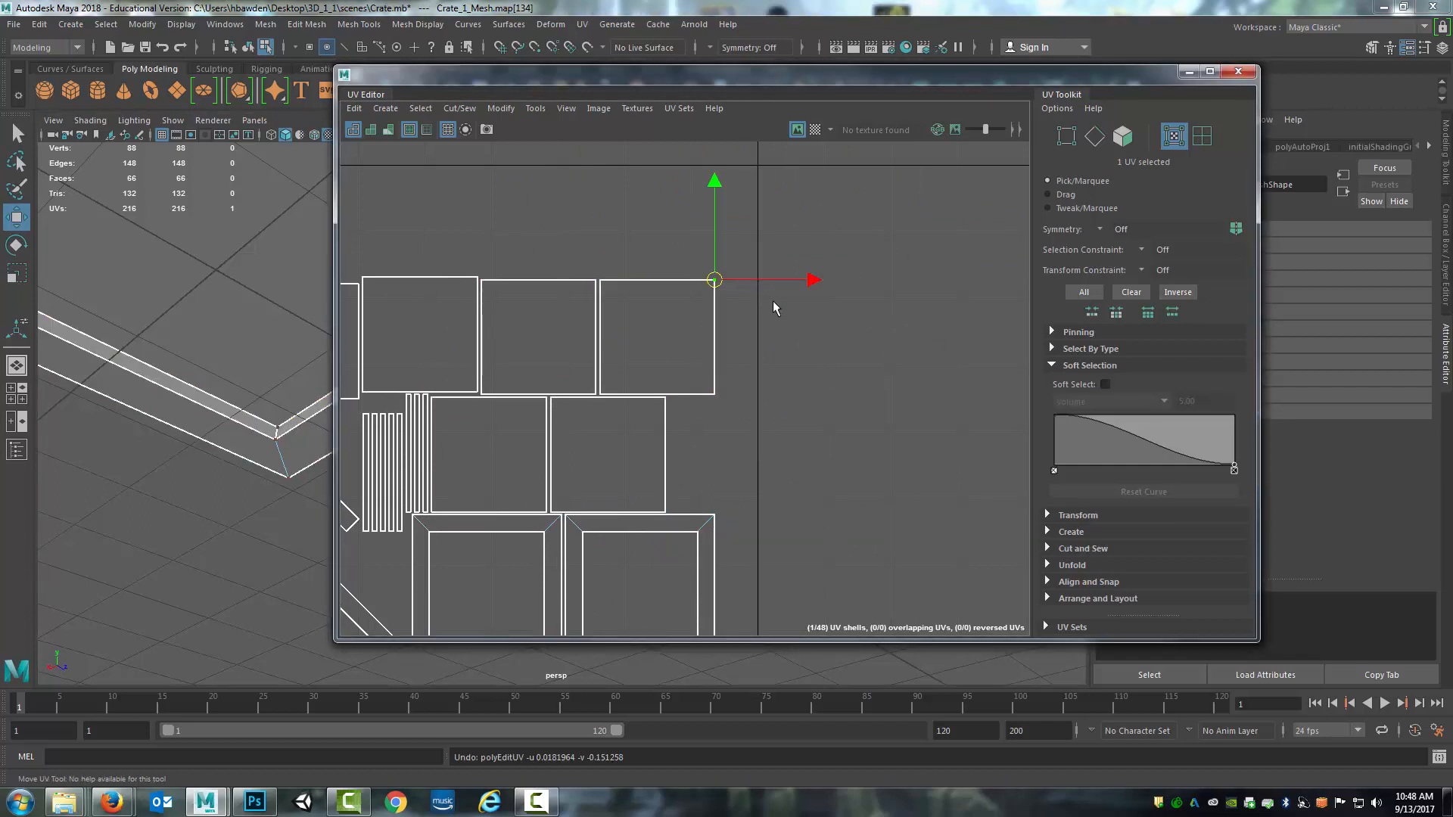
click(1052, 365)
scroll(779, 363, down, 4)
scroll(752, 378, up, 2)
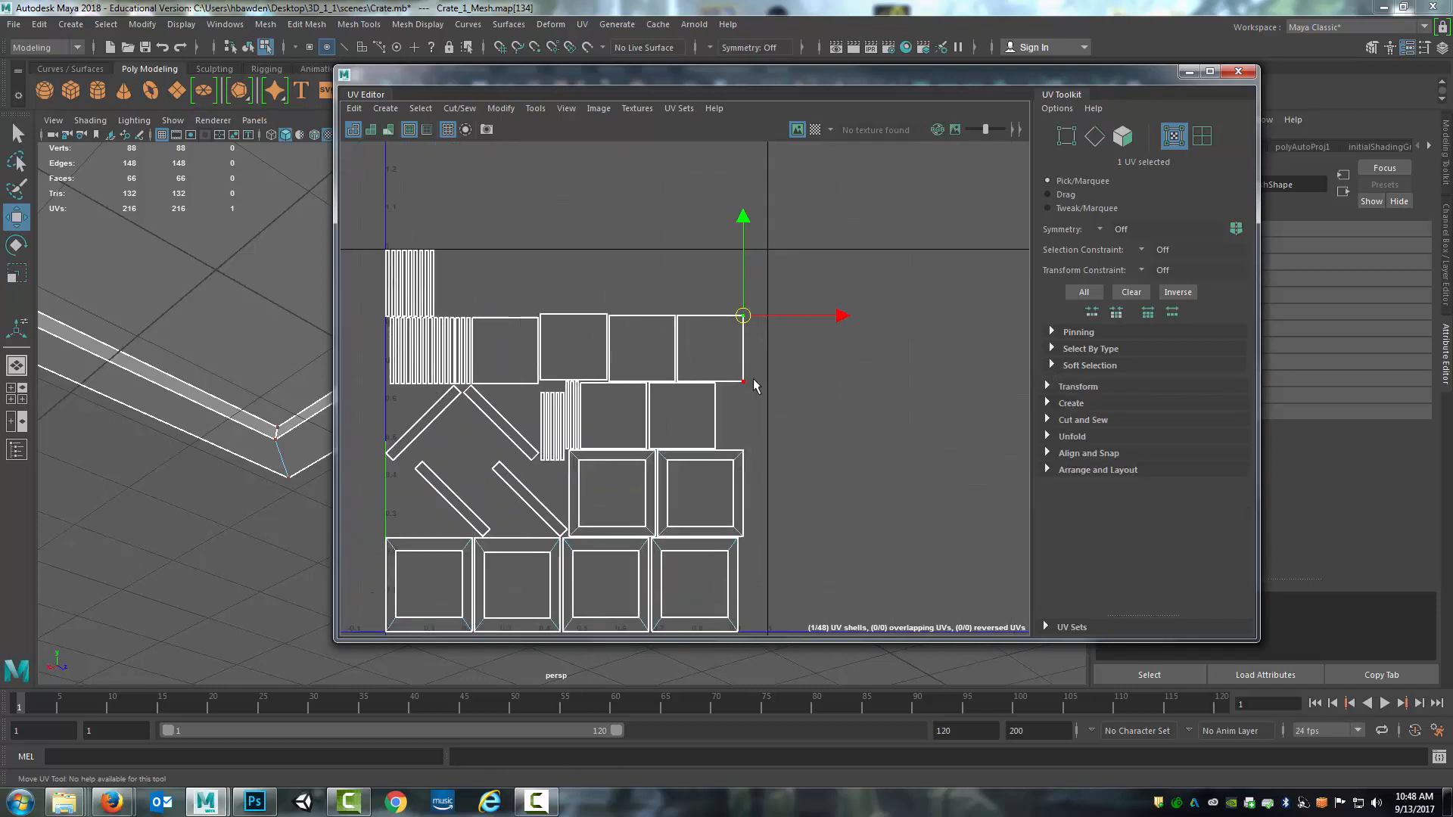
scroll(755, 381, up, 1)
alt+middle_drag(768, 386, 599, 401)
scroll(853, 362, down, 2)
scroll(809, 343, up, 3)
alt+middle_drag(648, 341, 801, 345)
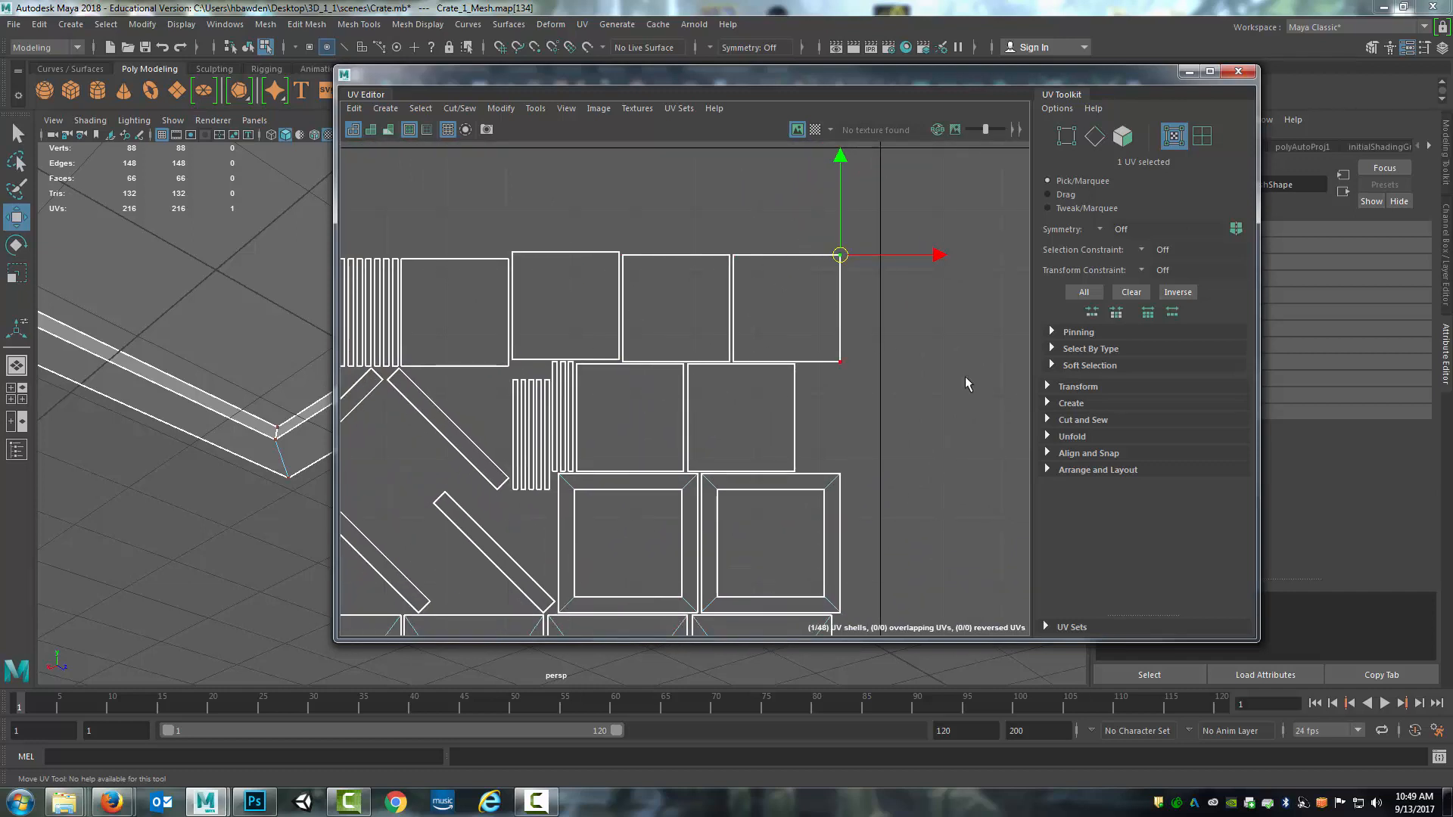
- Show the Transform options of the UV Toolkit and select the end square face of the upper row of square shells
click(1057, 388)
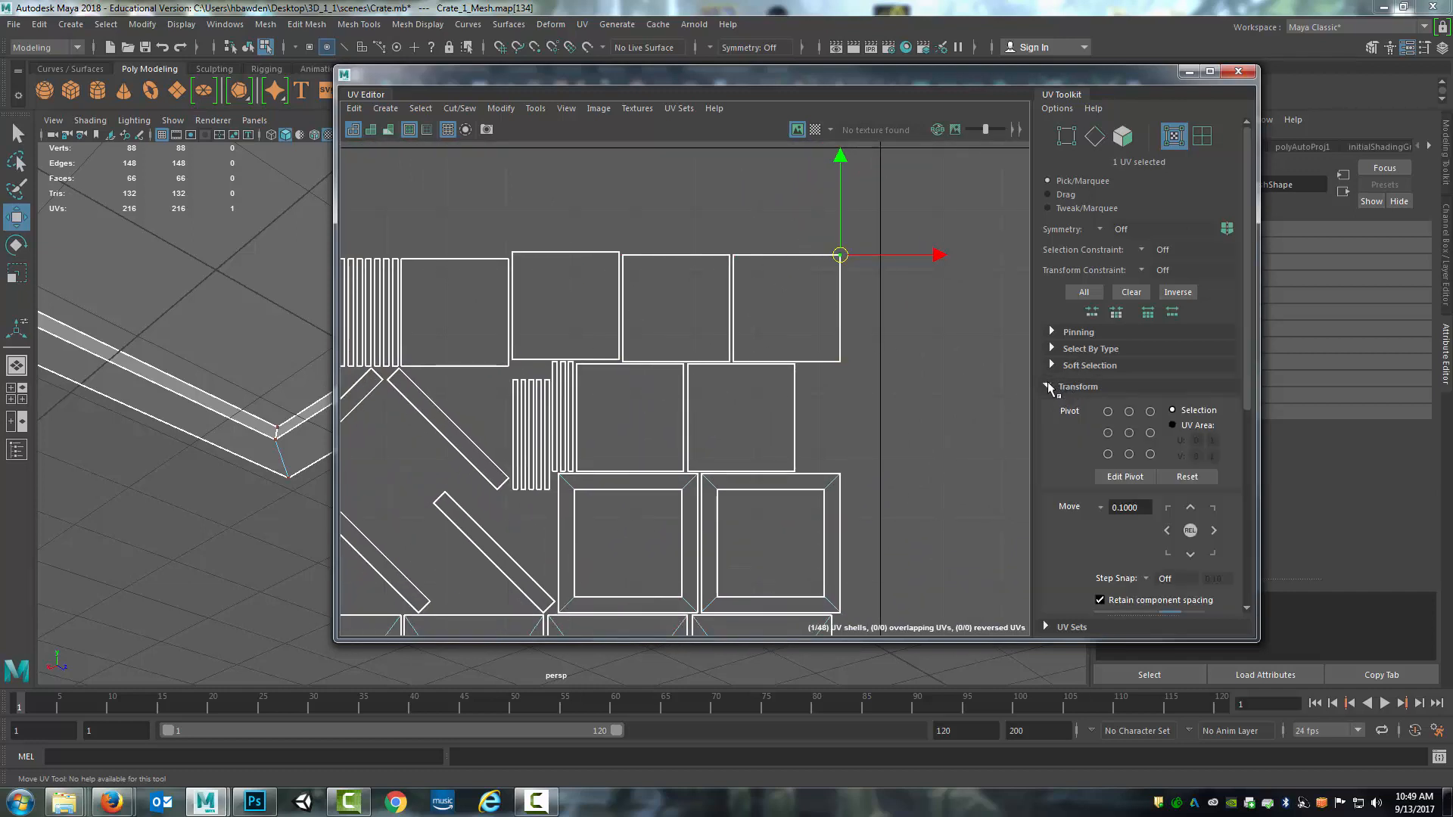
scroll(1075, 394, down, 1)
scroll(991, 362, down, 1)
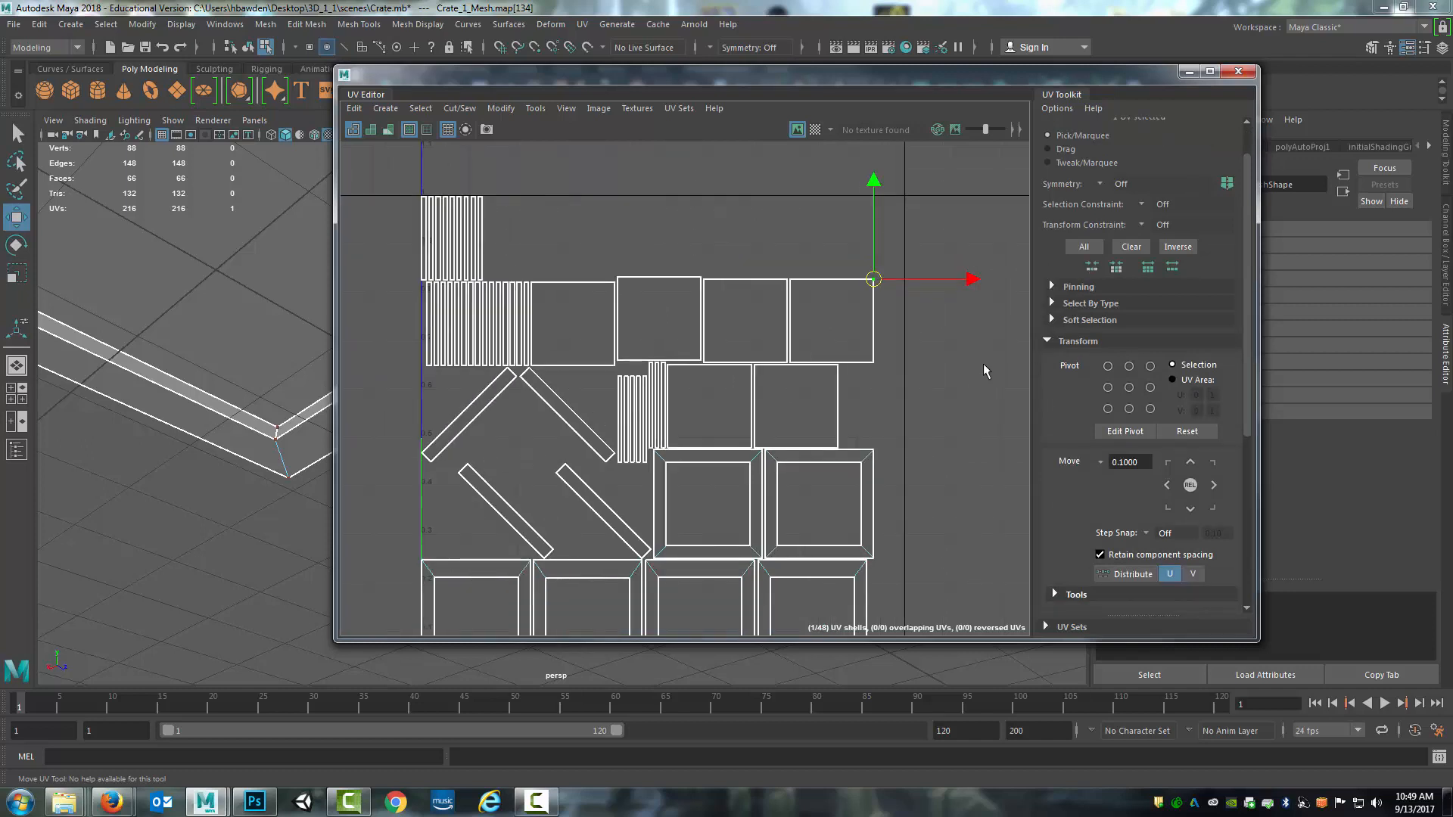
scroll(983, 364, down, 2)
alt+middle_drag(974, 354, 895, 358)
right_drag(802, 329, 805, 357)
click(805, 356)
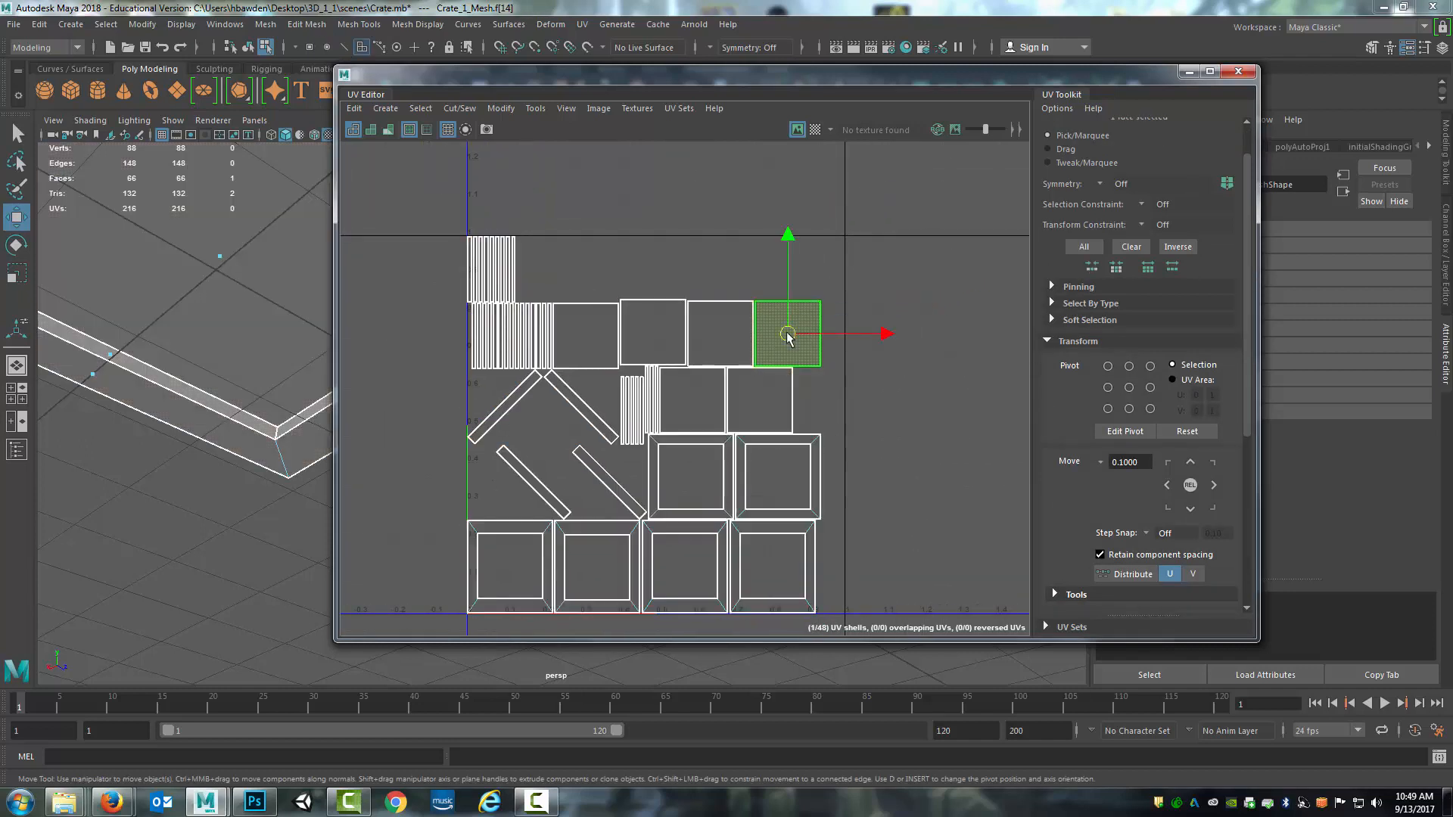
- Cycle the square shell's pivot through middle left, centre and middle right, try enlarging the shell from there, and undo the scaling
click(1108, 388)
click(1129, 387)
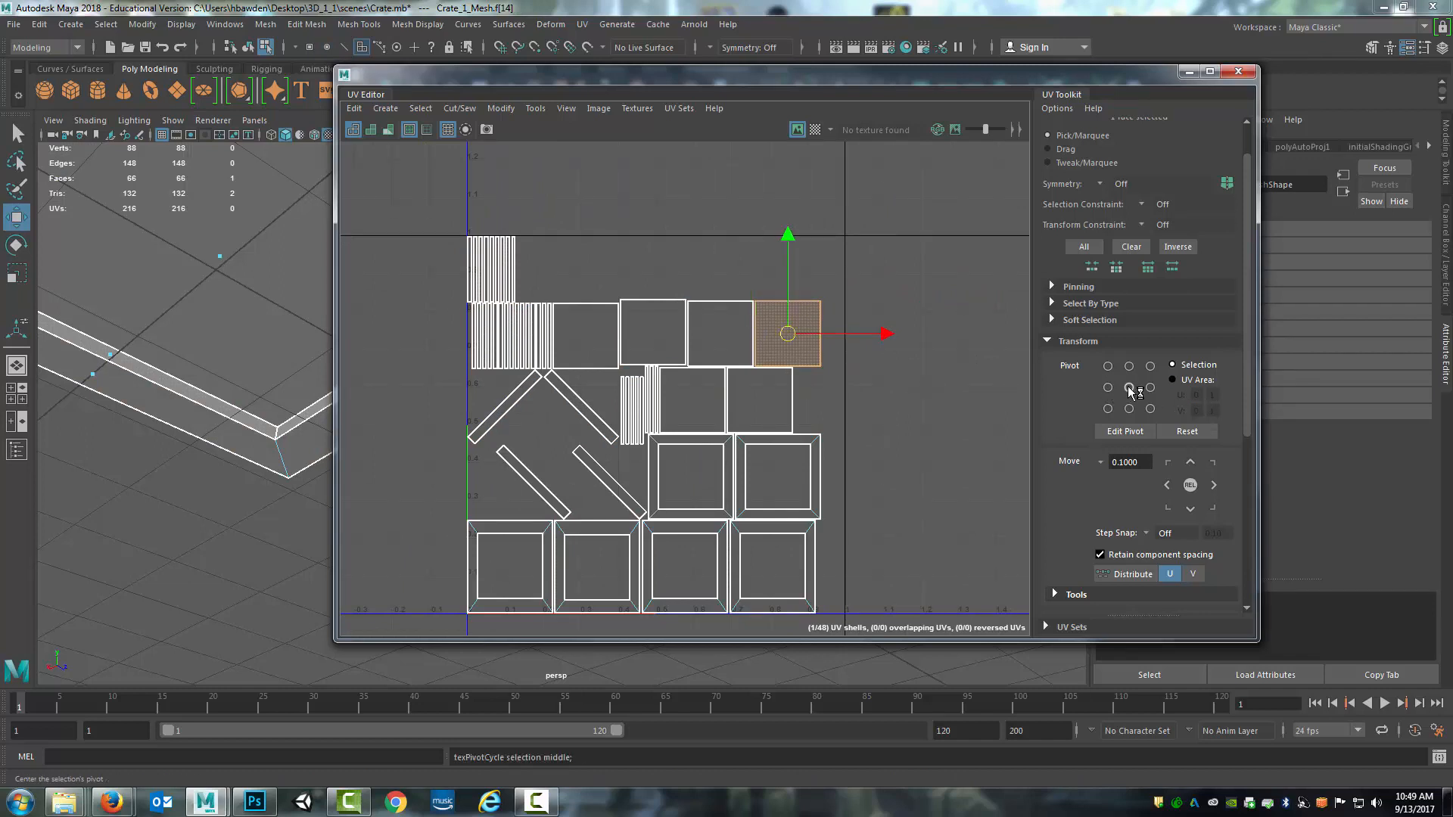
click(1151, 388)
key(r)
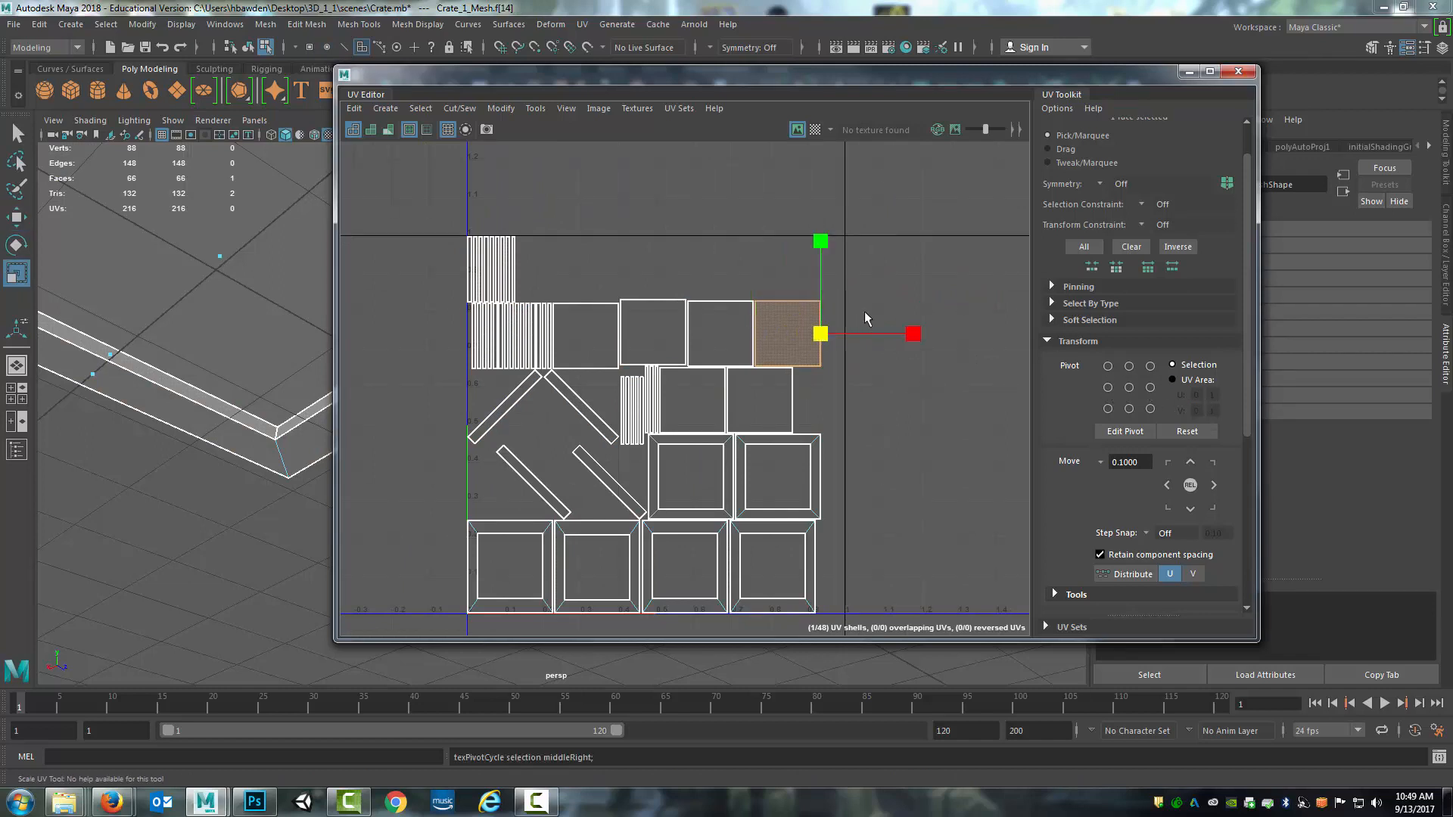
drag(821, 333, 942, 320)
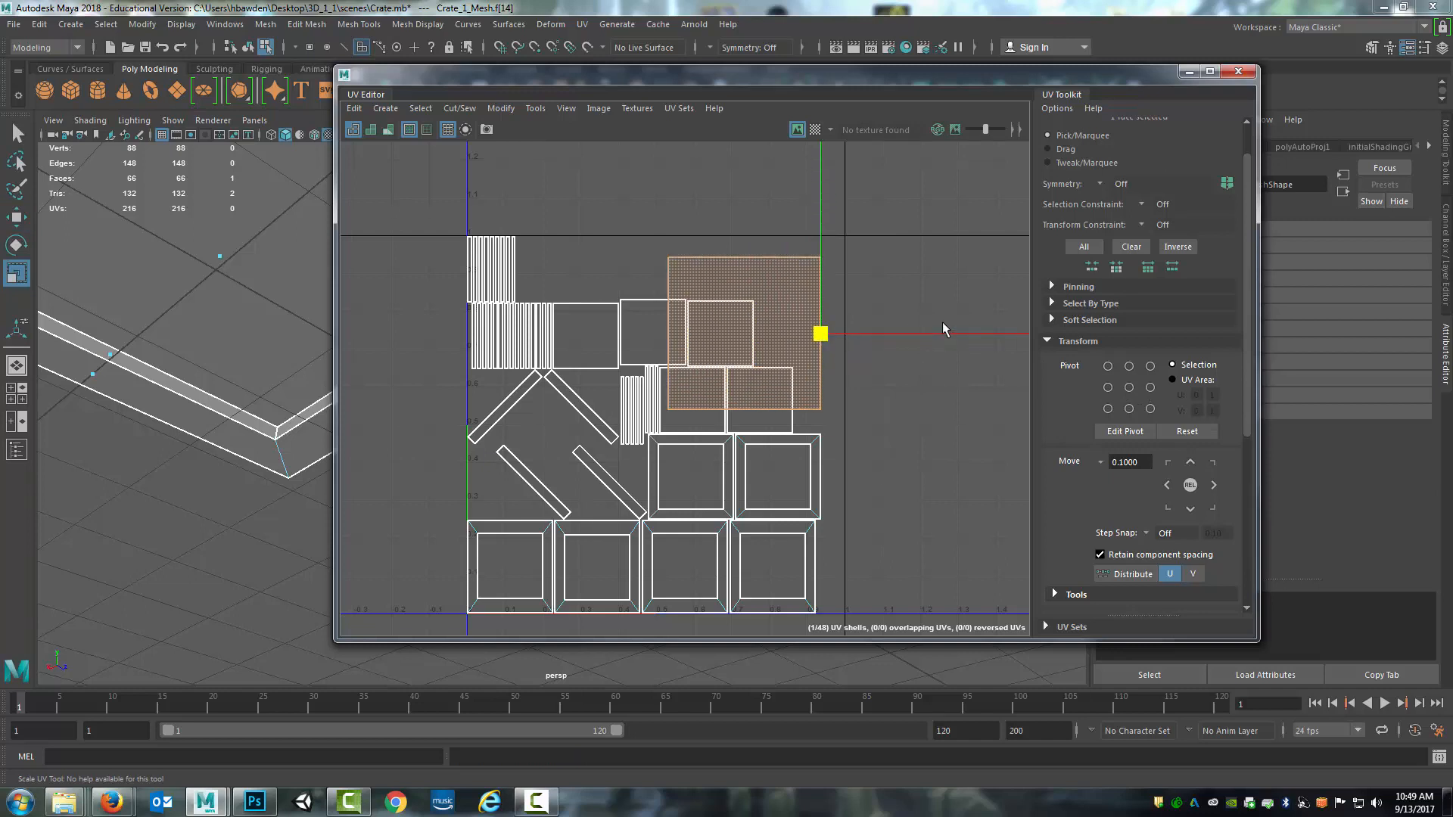
key(ctrl+z)
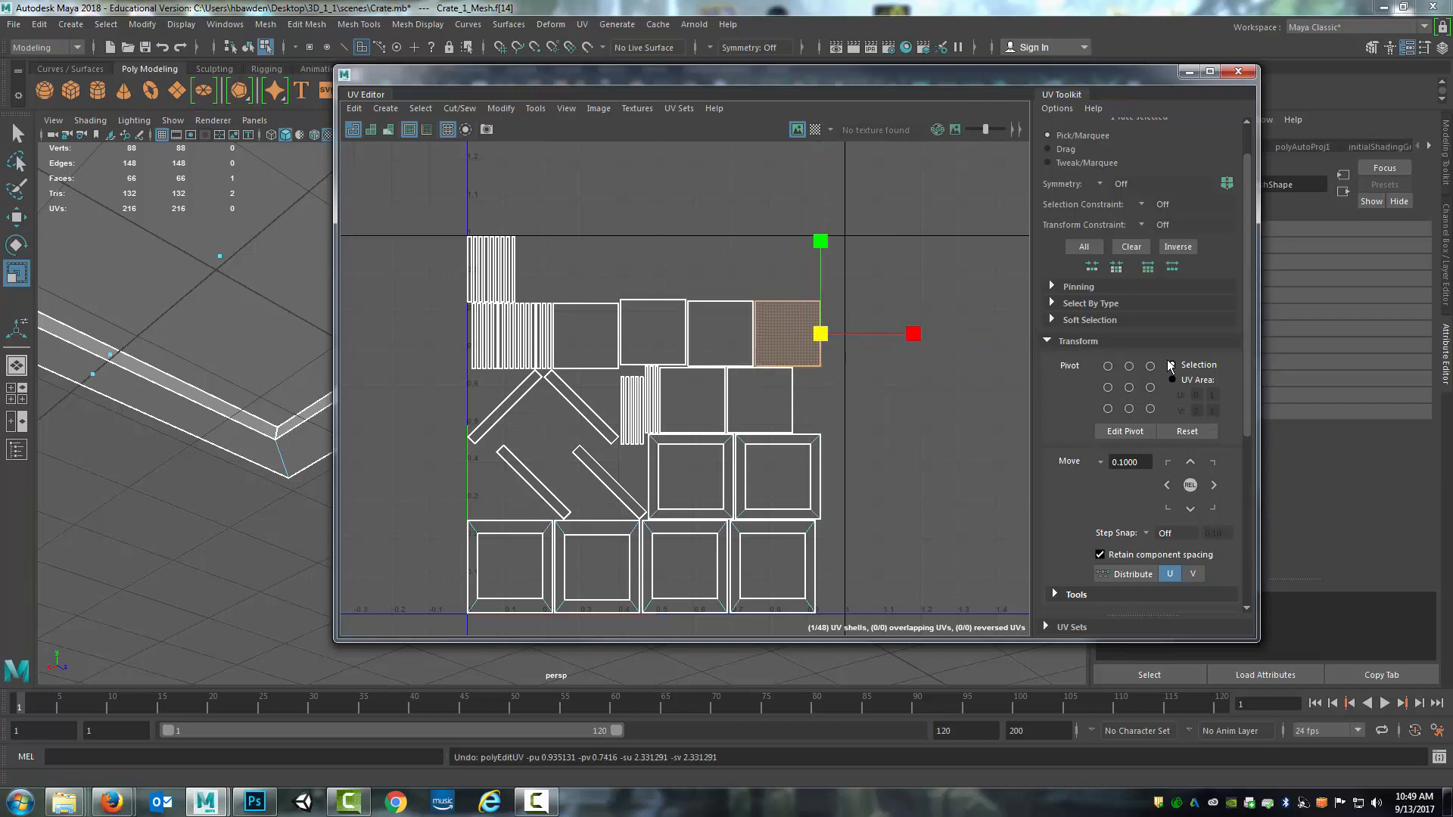
- Try the lower-left corner pivot on the end square shell, then deselect and reselect the shell to reset its pivot
click(846, 366)
click(809, 356)
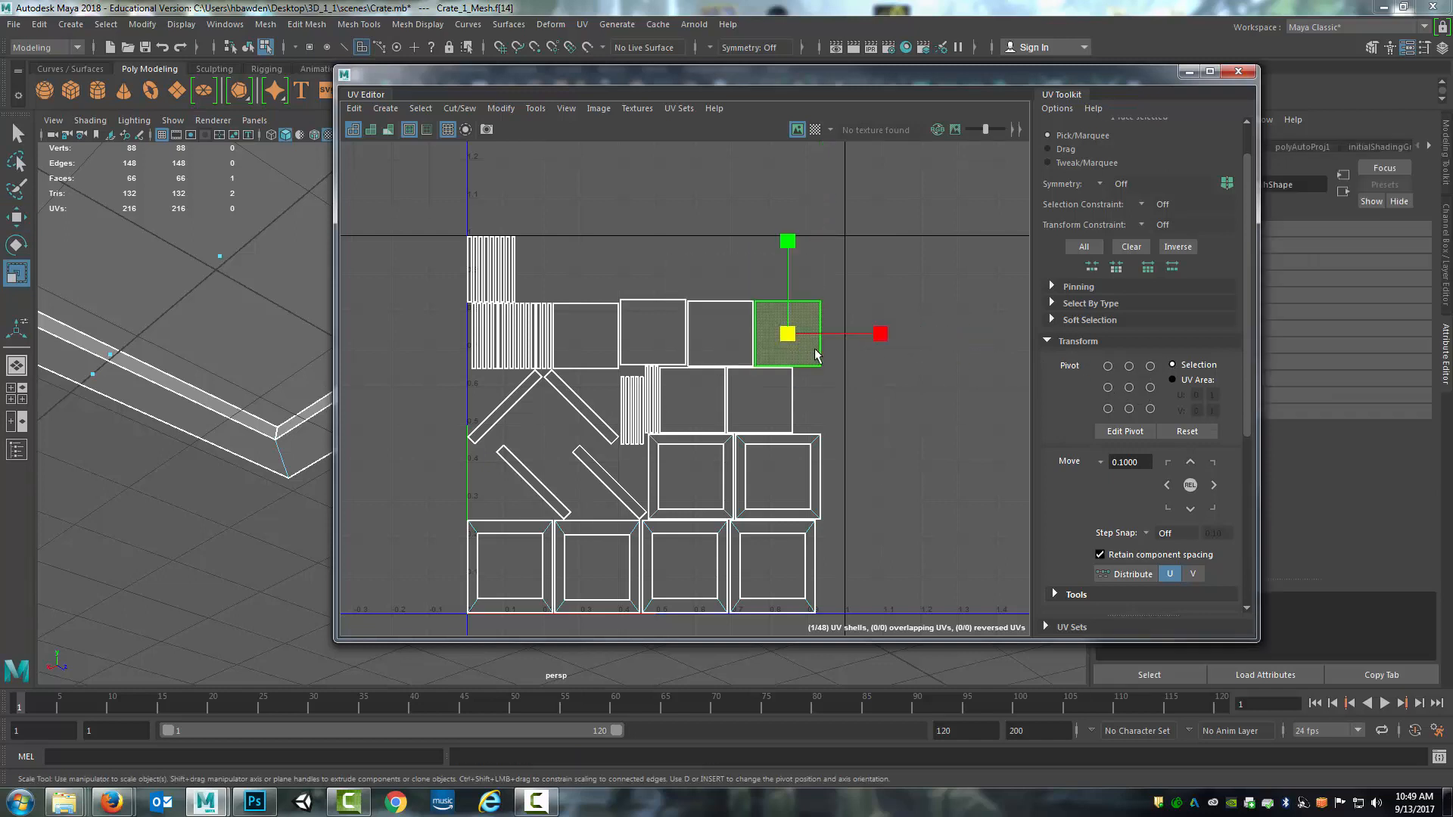
click(1107, 408)
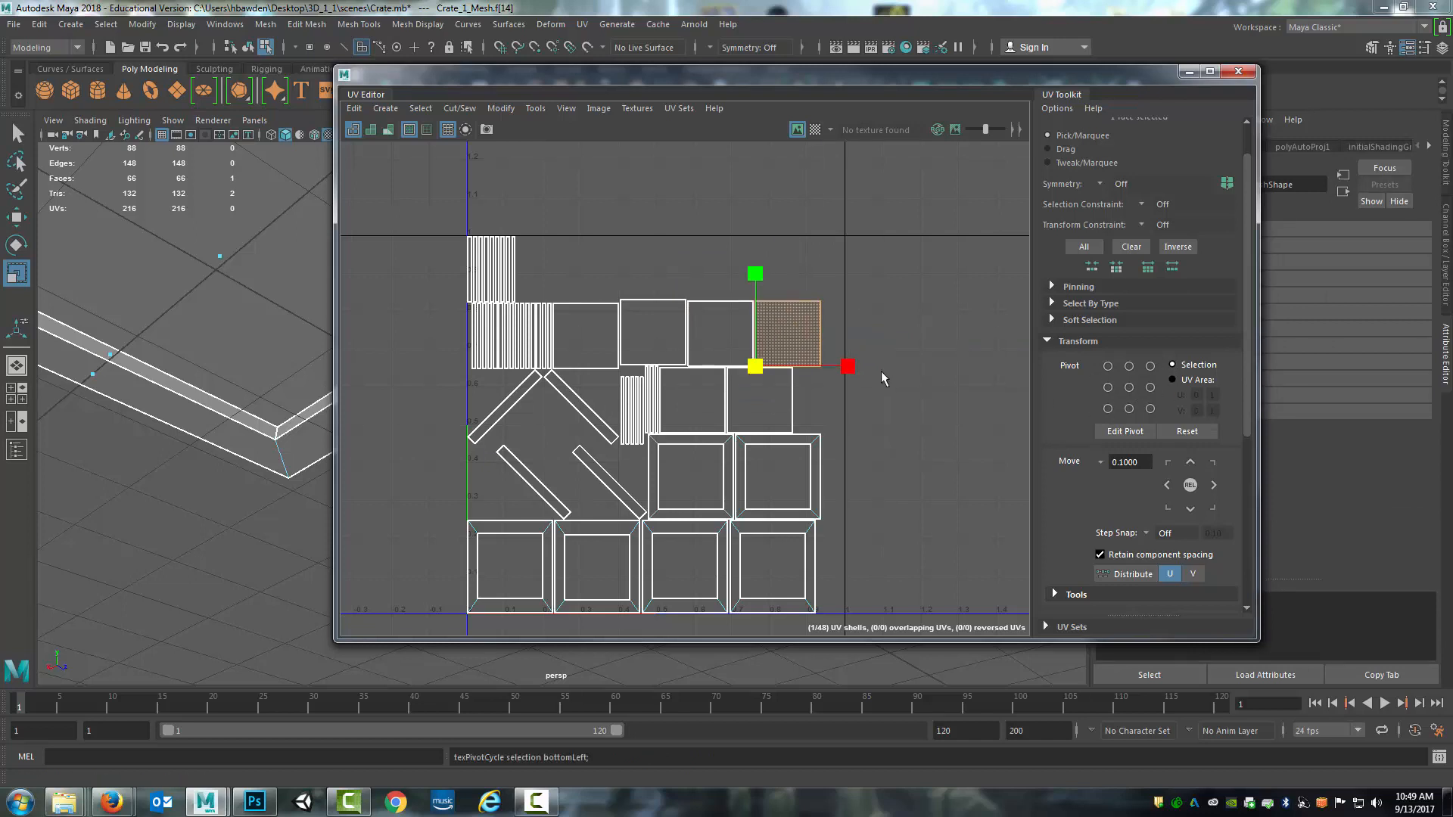
click(936, 338)
click(809, 338)
- Look through the Move, Rotate, Scale, Flip and Texel Density options of the Transform section
scroll(1082, 397, down, 4)
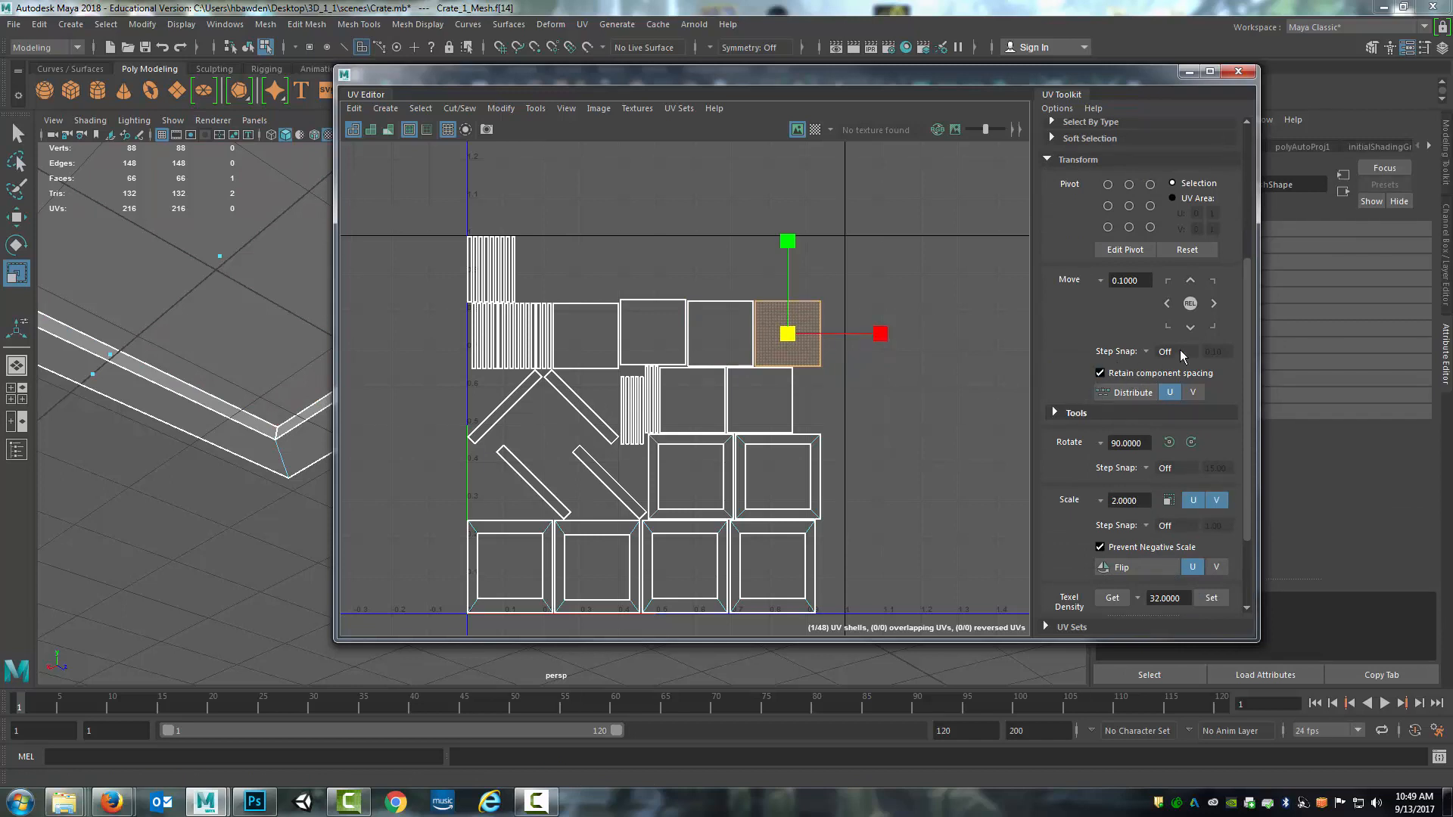
scroll(1071, 371, up, 3)
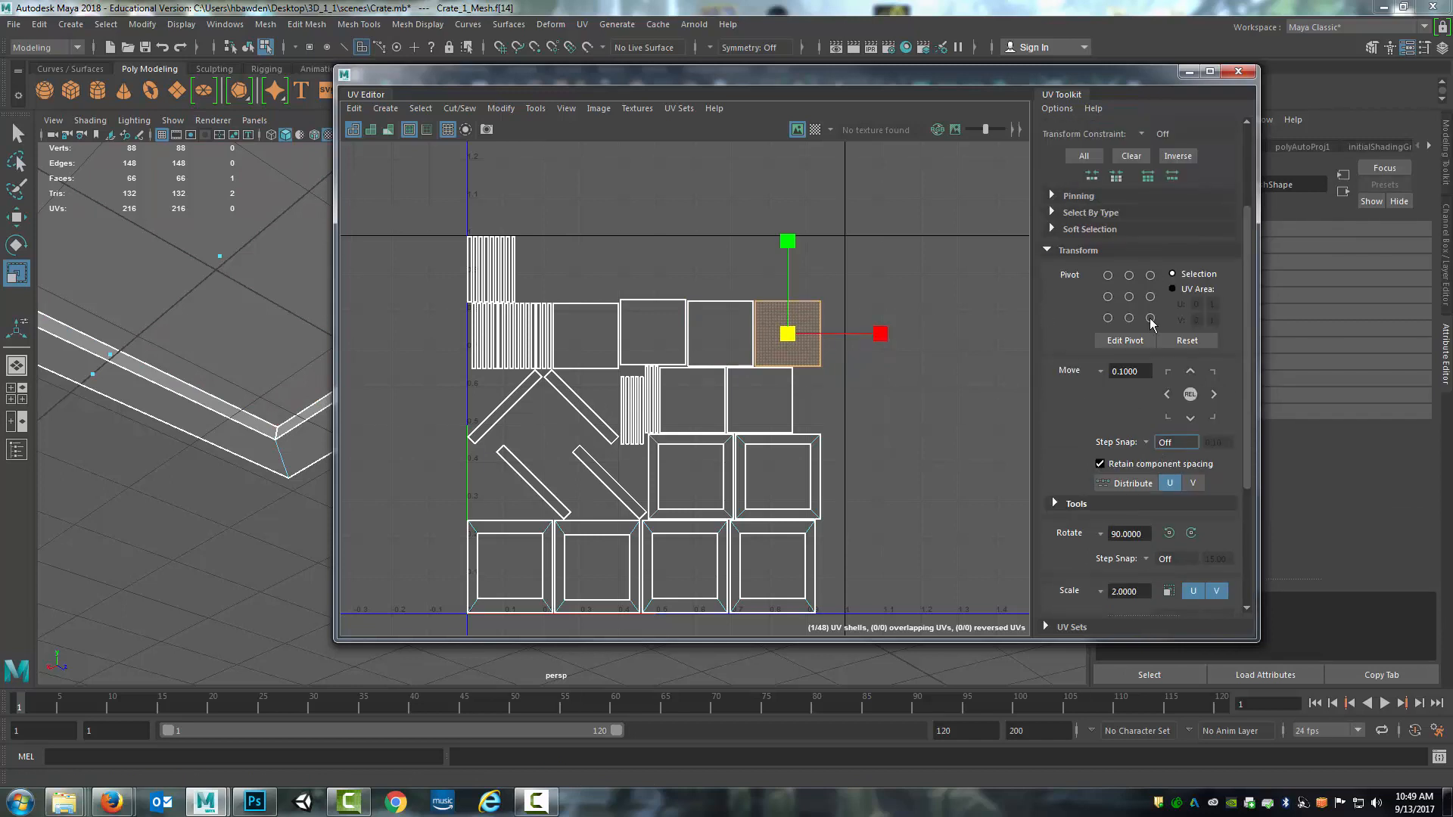
click(1047, 251)
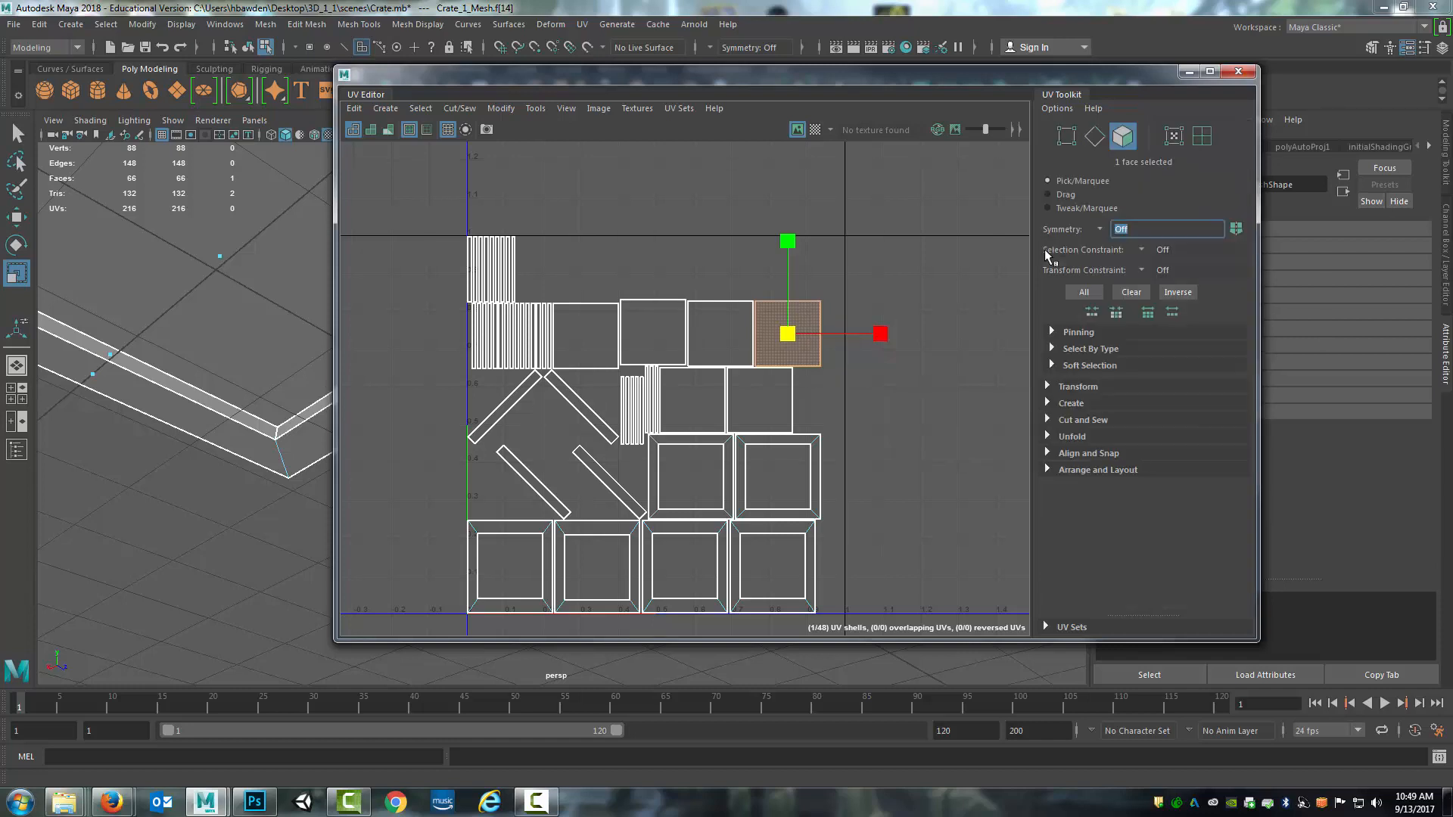
click(1047, 387)
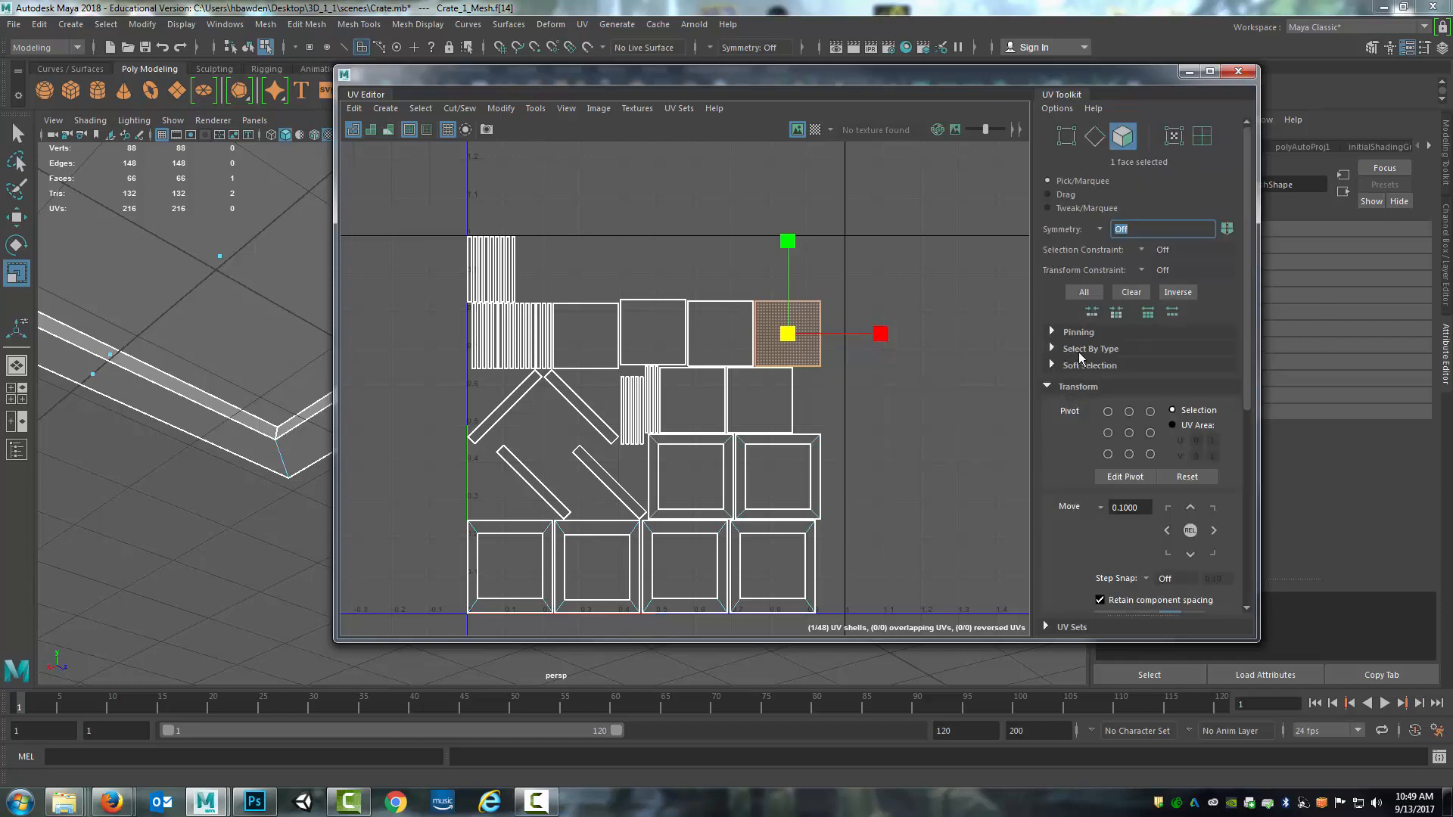
scroll(1119, 330, down, 5)
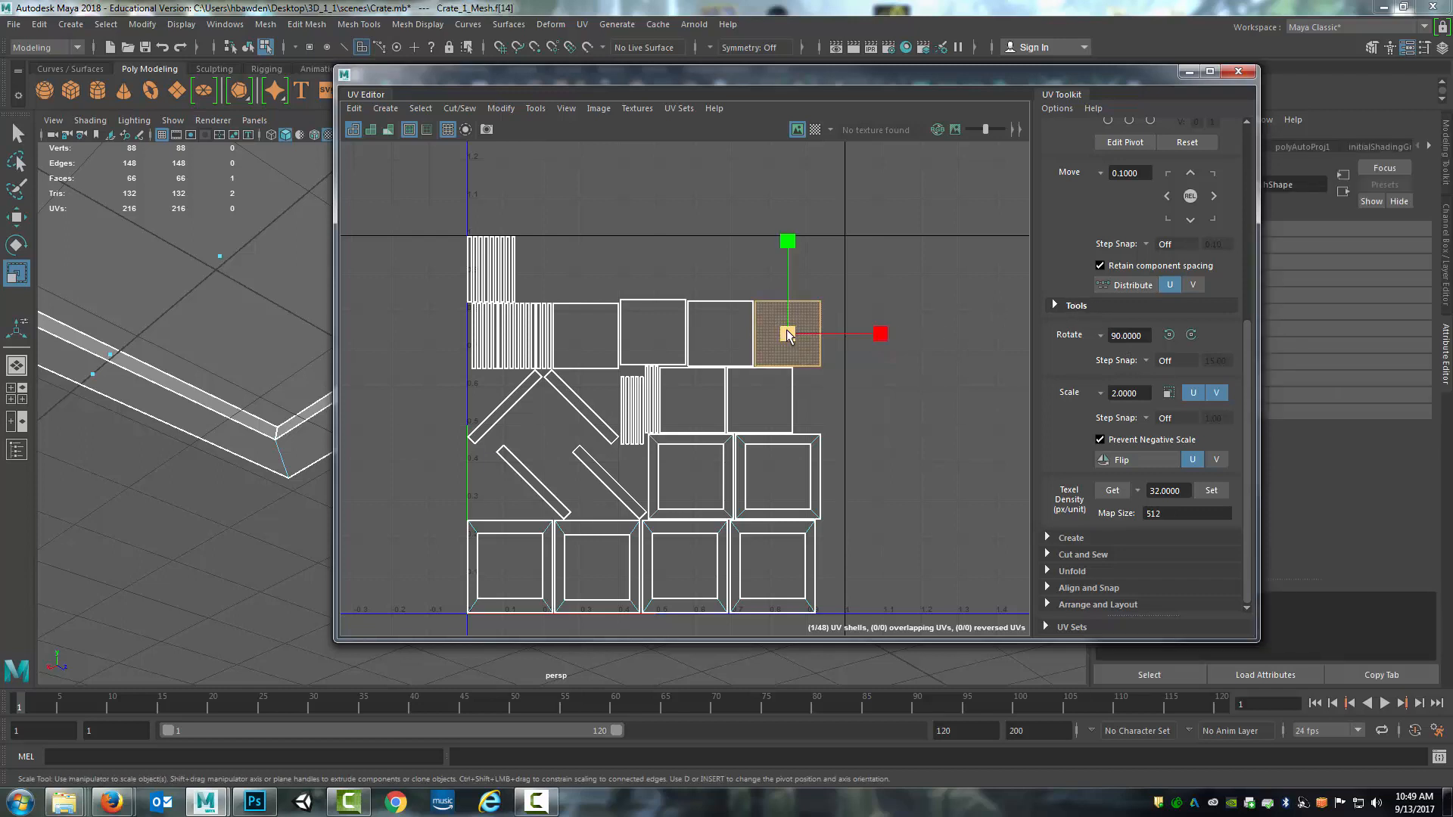
- Move the end square shell out across the UV square's edge and rotate it clockwise in 22.5-degree increments
key(w)
drag(787, 335, 870, 323)
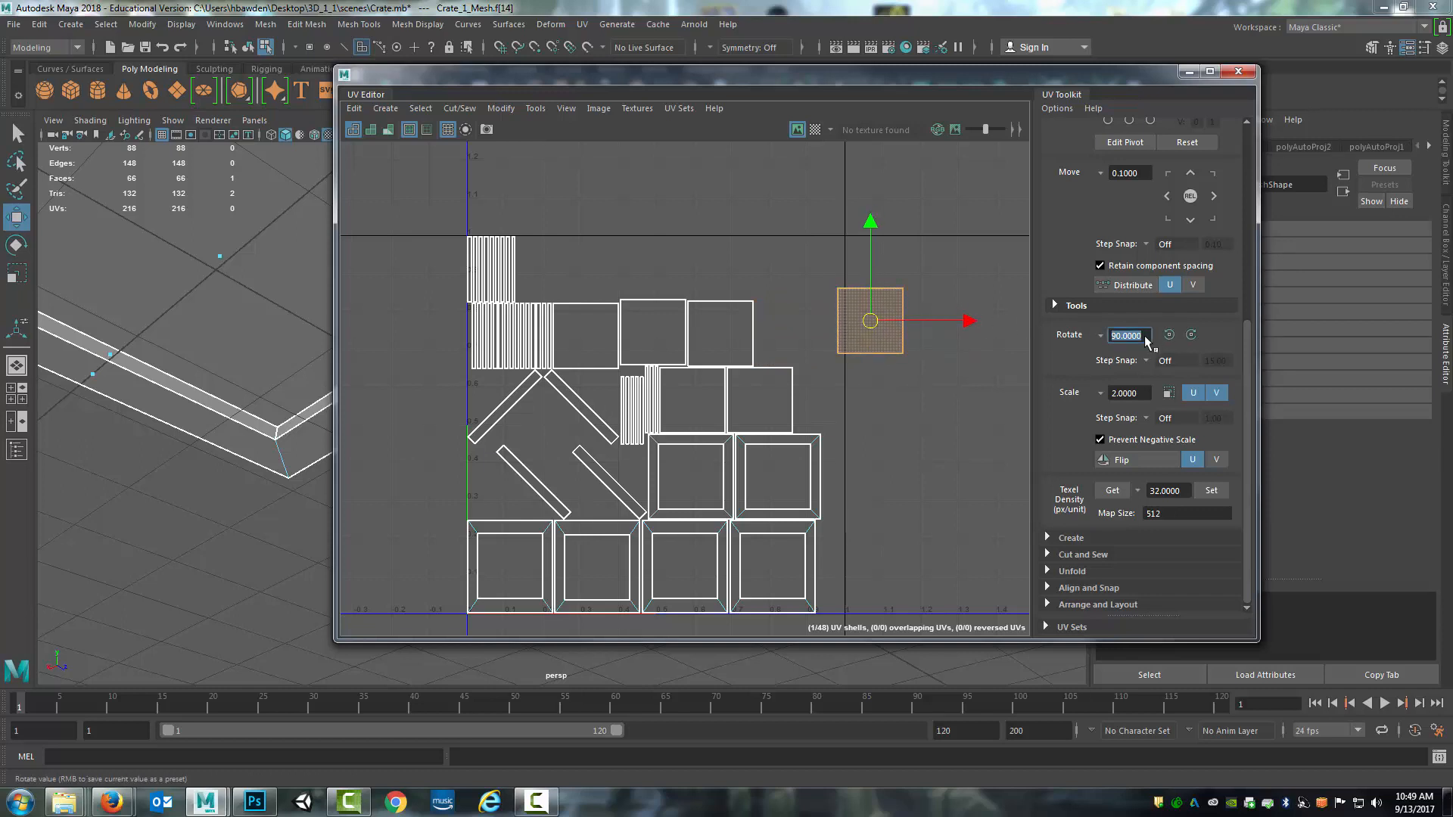
text(22)
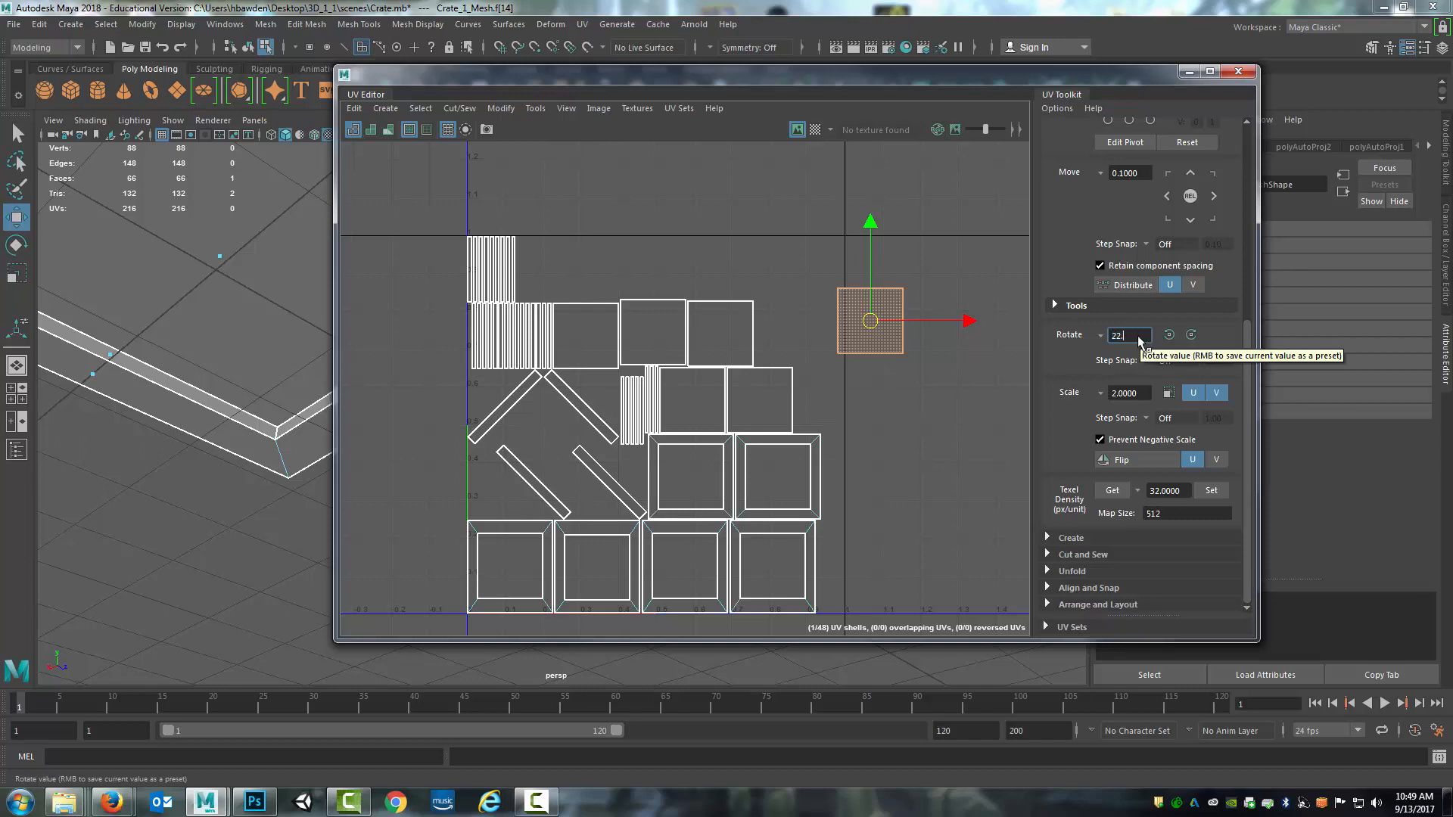
click(1190, 335)
click(1190, 335)
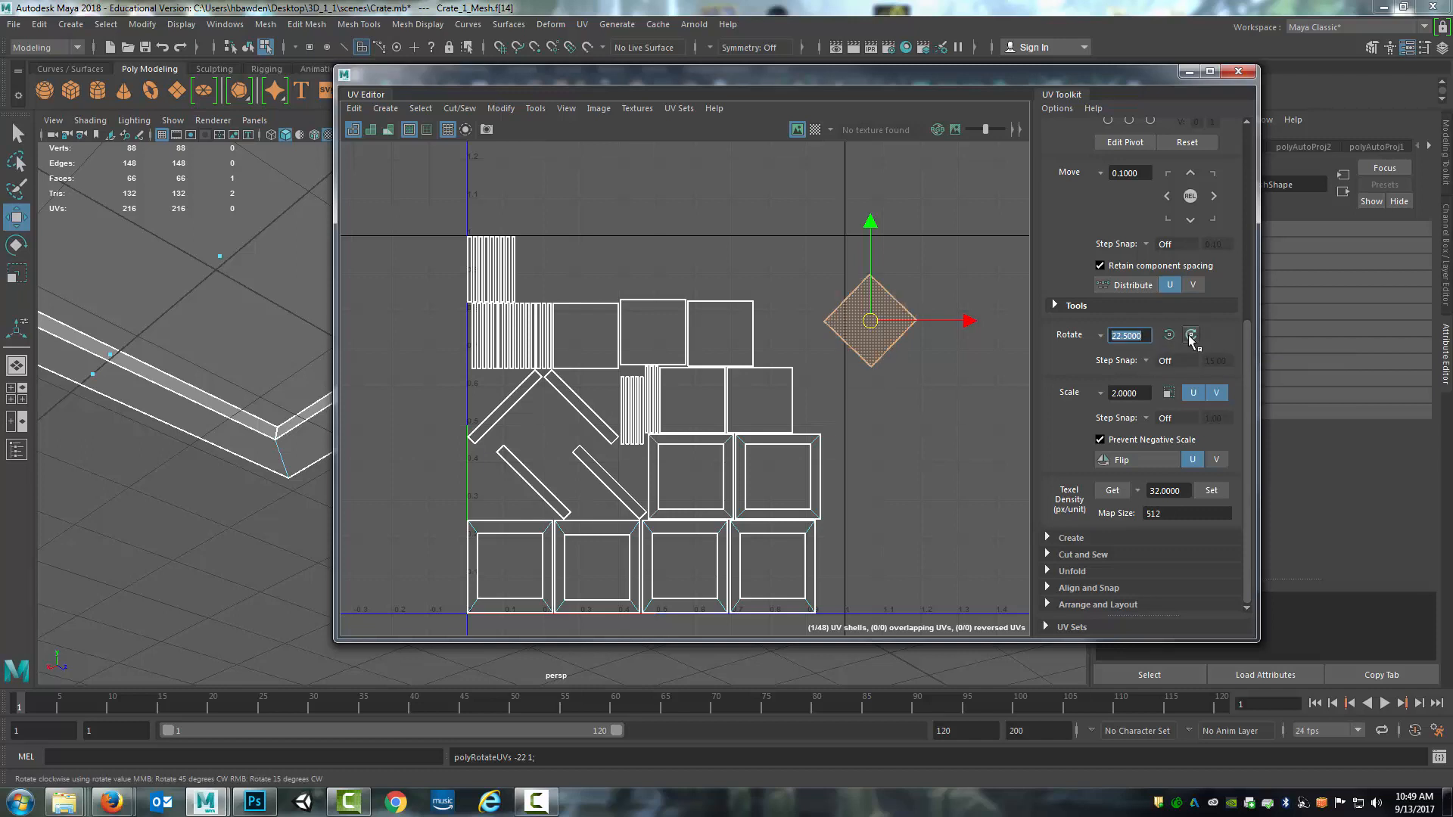
click(1191, 335)
click(1190, 334)
- Rotate the square shell back counterclockwise in 22.5-degree increments and set the rotation increment to 90 degrees
click(1169, 335)
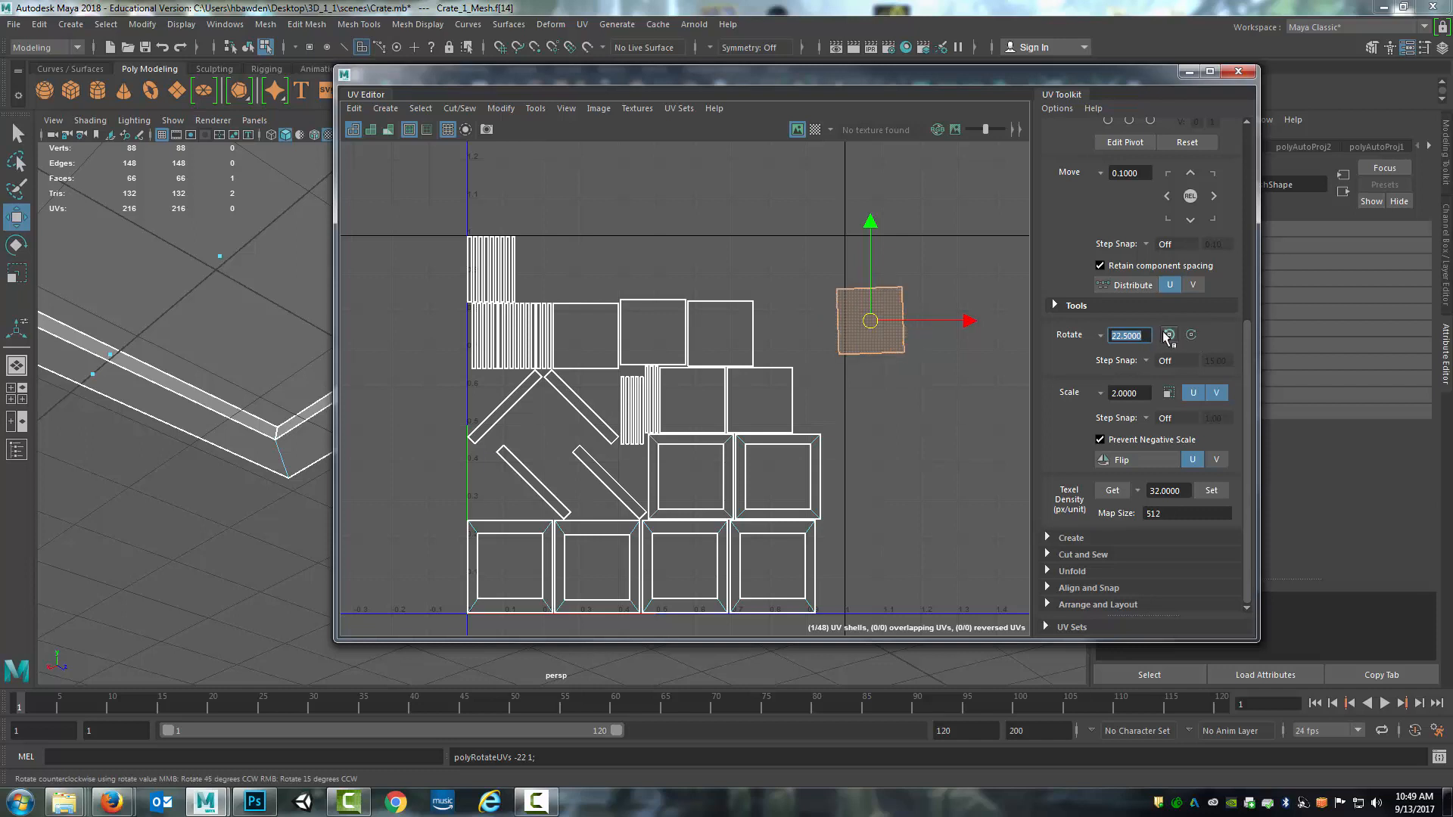
click(1169, 335)
click(1170, 334)
click(1170, 335)
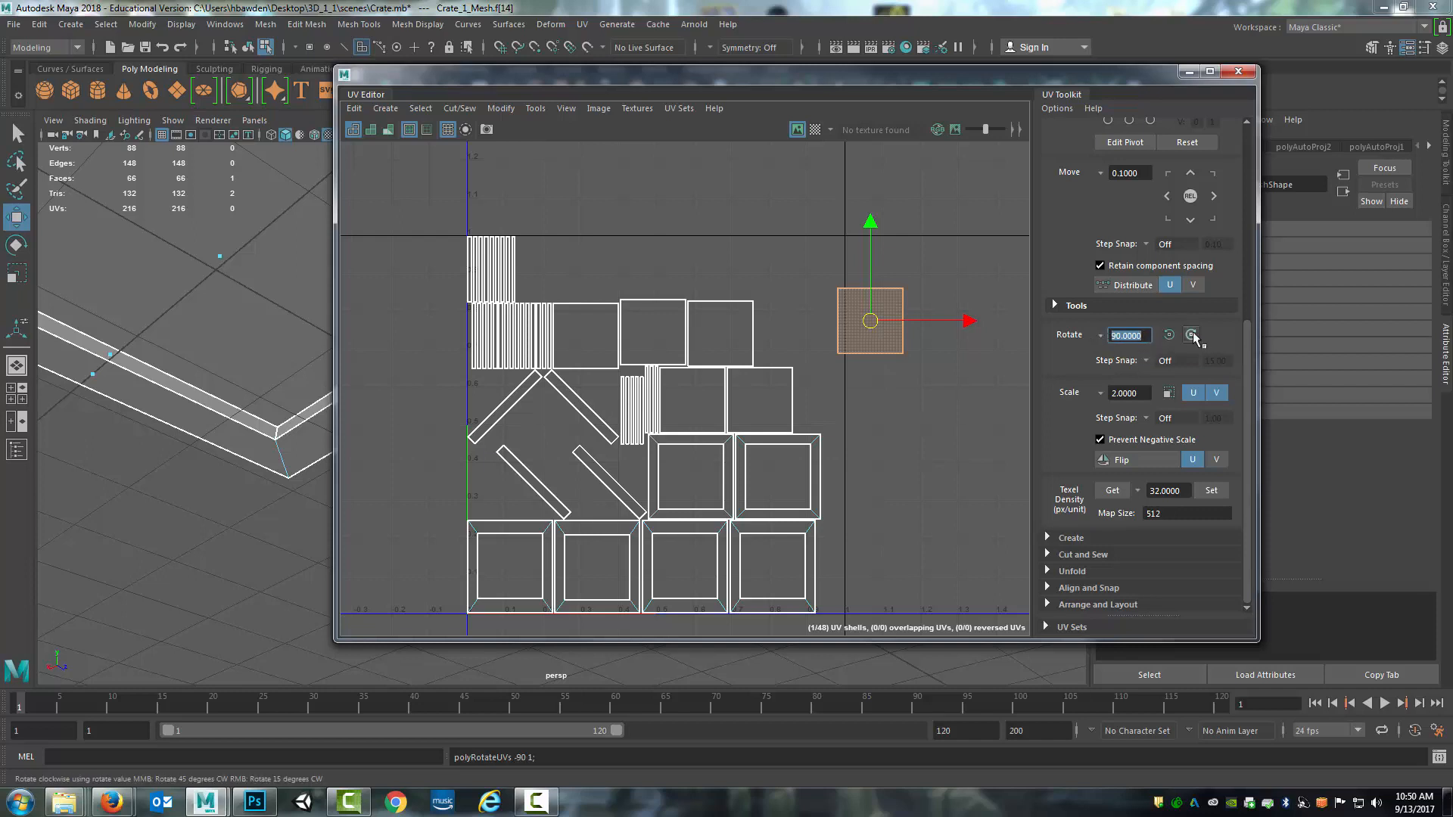
- Add the nearest square shell in the row to the selection, rotate both clockwise in 90-degree increments, and deselect them
shift+click(749, 324)
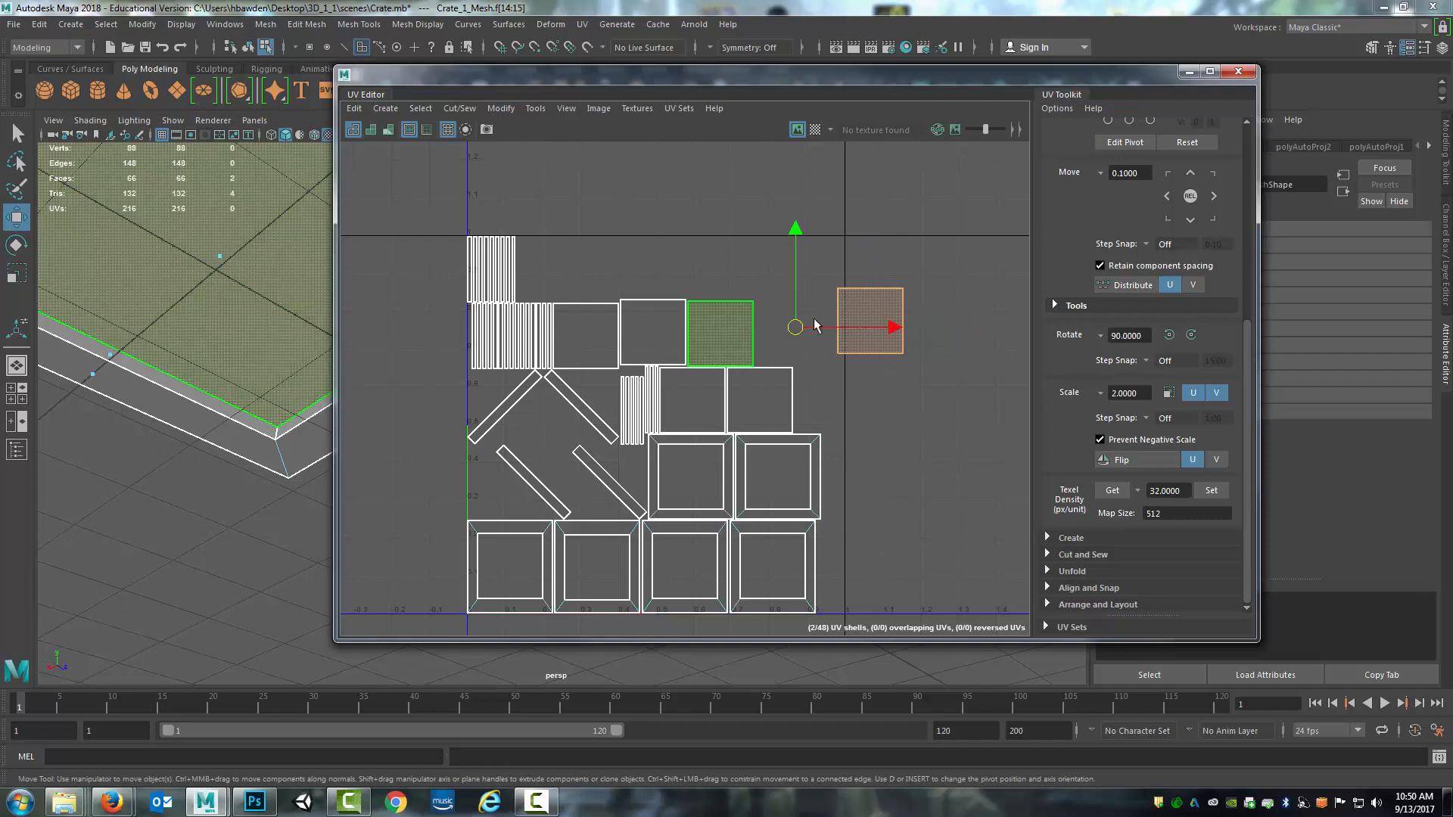
click(1191, 335)
click(1192, 335)
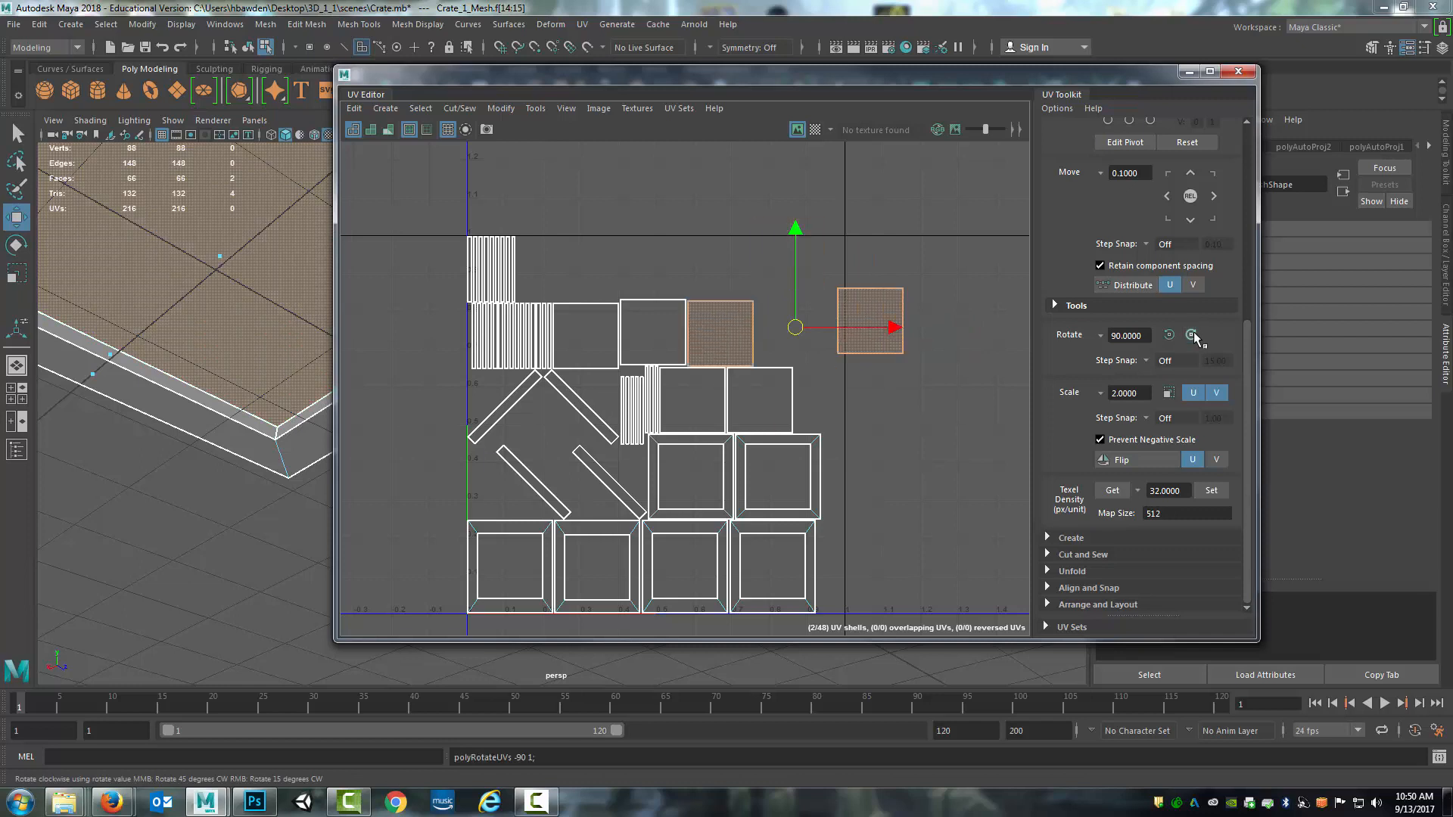
click(1192, 334)
click(1192, 335)
click(881, 360)
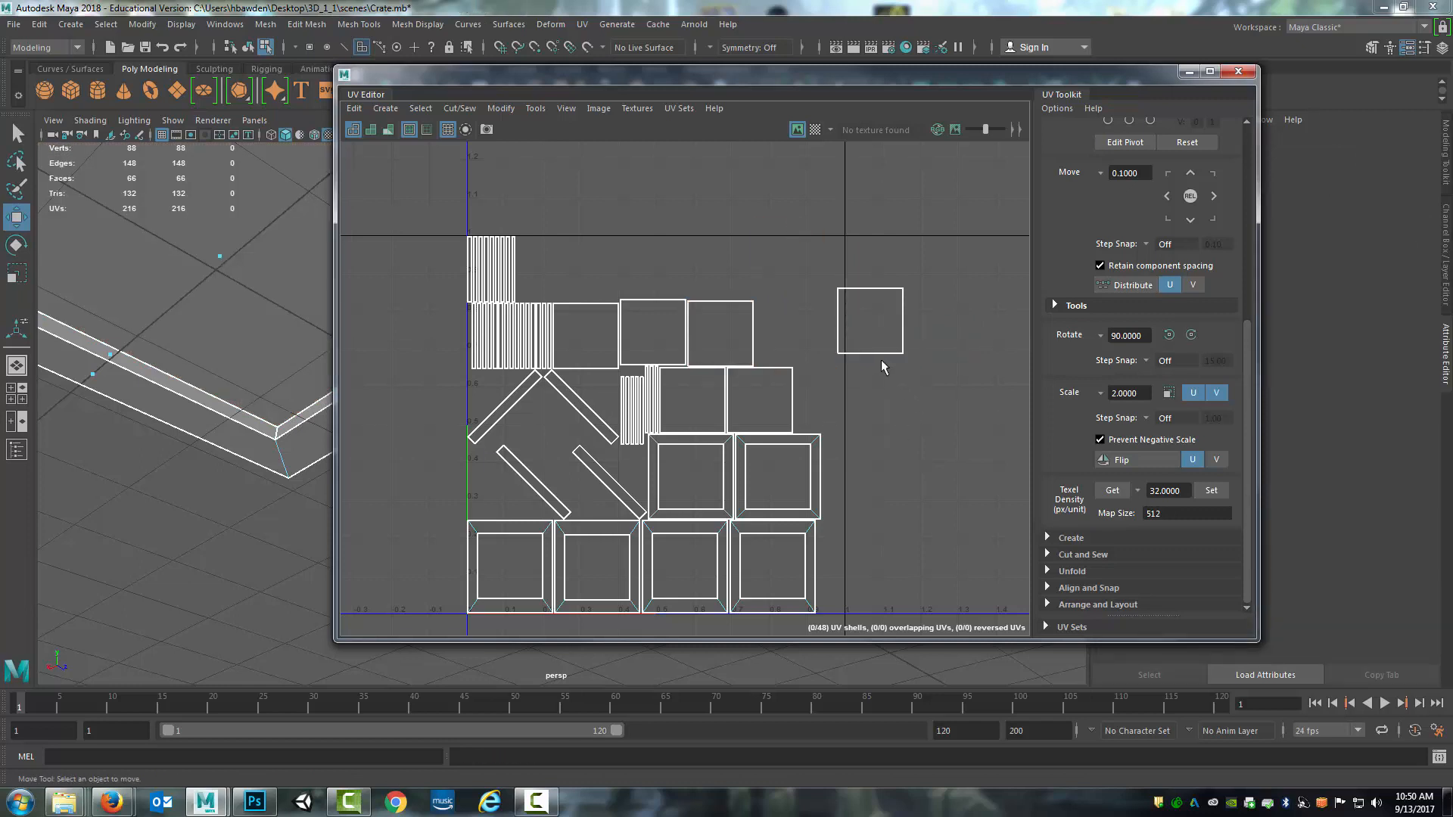
click(878, 342)
scroll(1125, 407, up, 1)
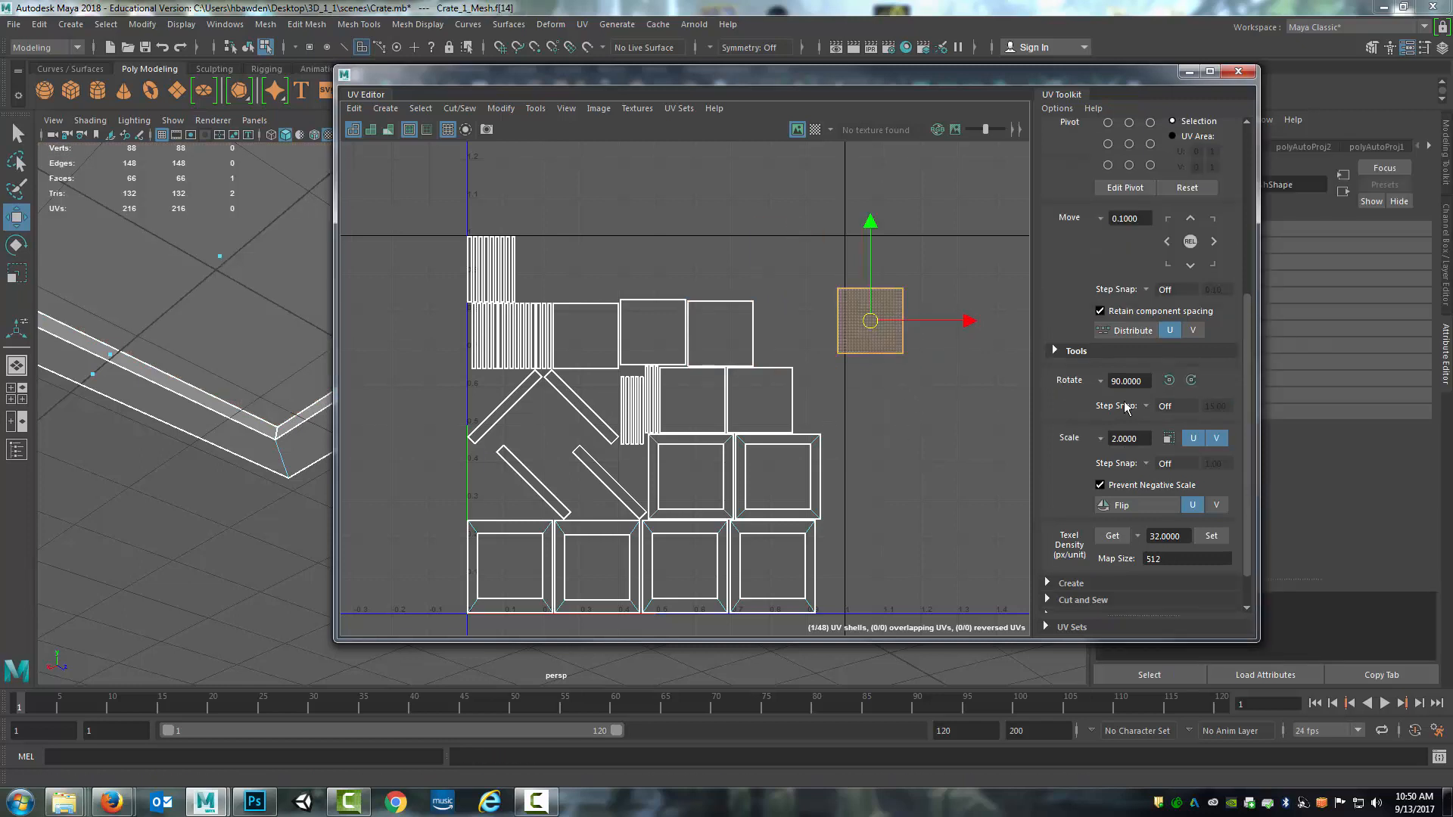
scroll(1125, 408, down, 1)
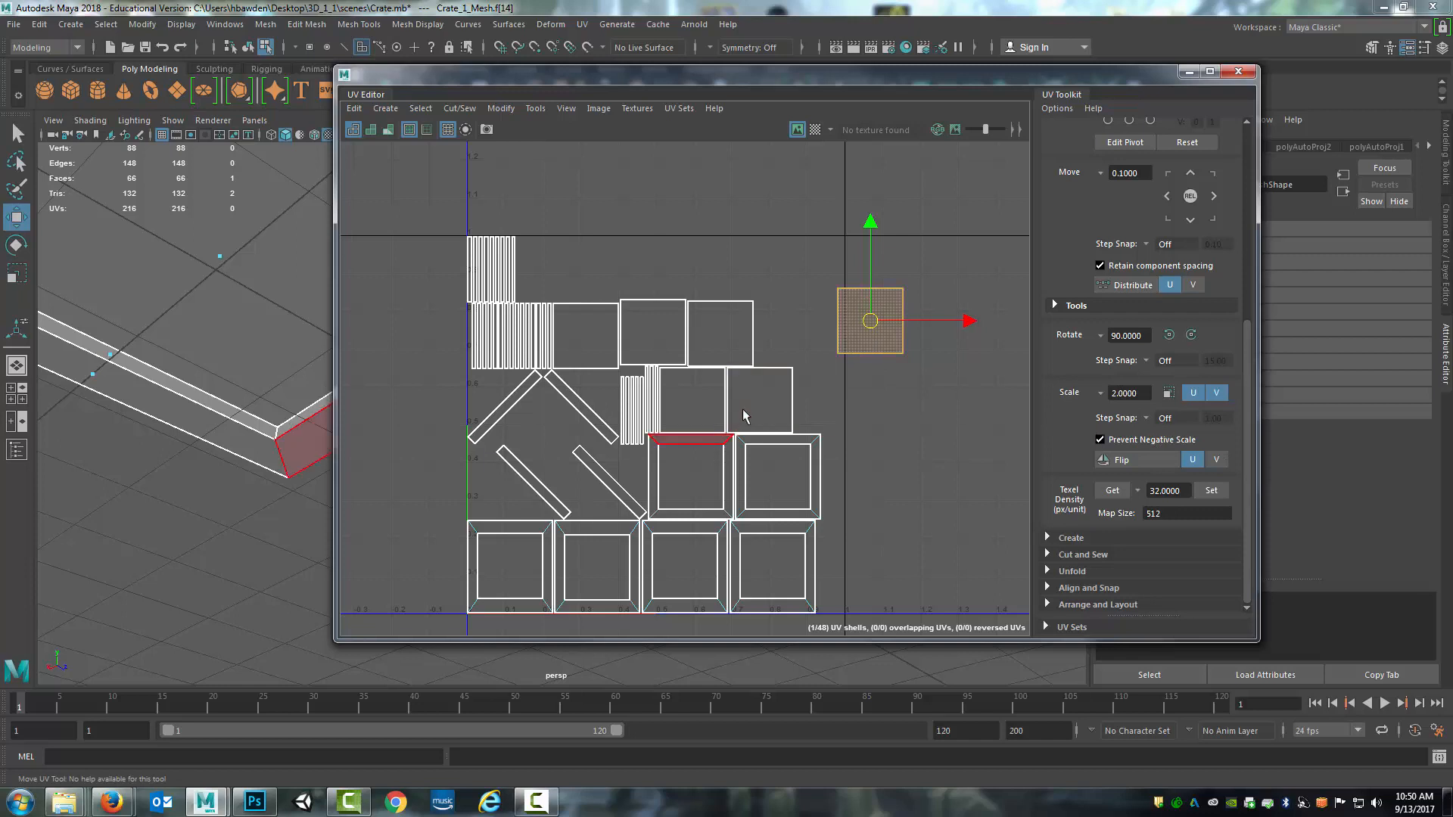
- Move the descending diagonal strip of the inverted-V pair out below the separated square shell and flip it twice in U
click(577, 403)
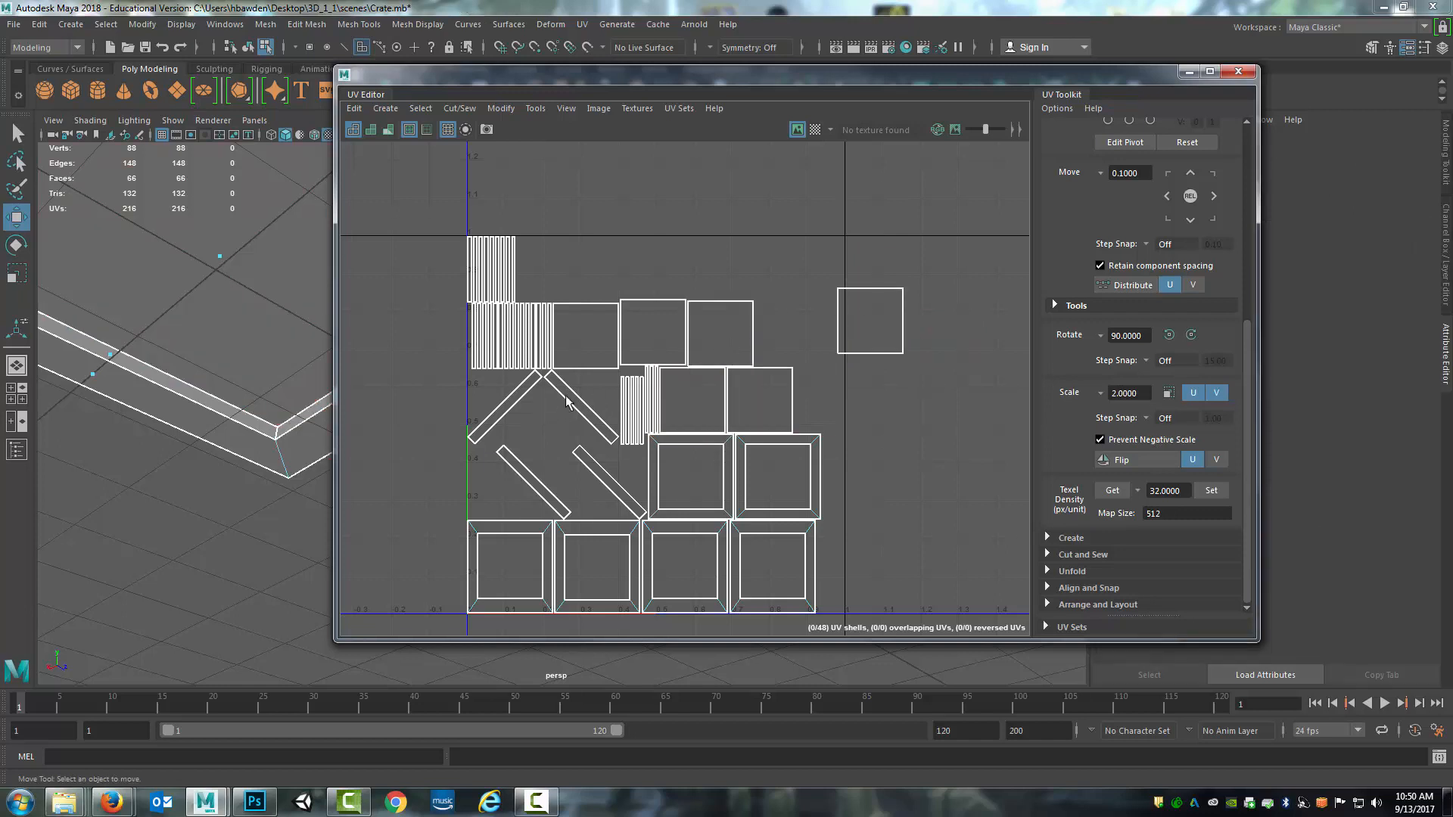
drag(679, 406, 993, 406)
click(1127, 459)
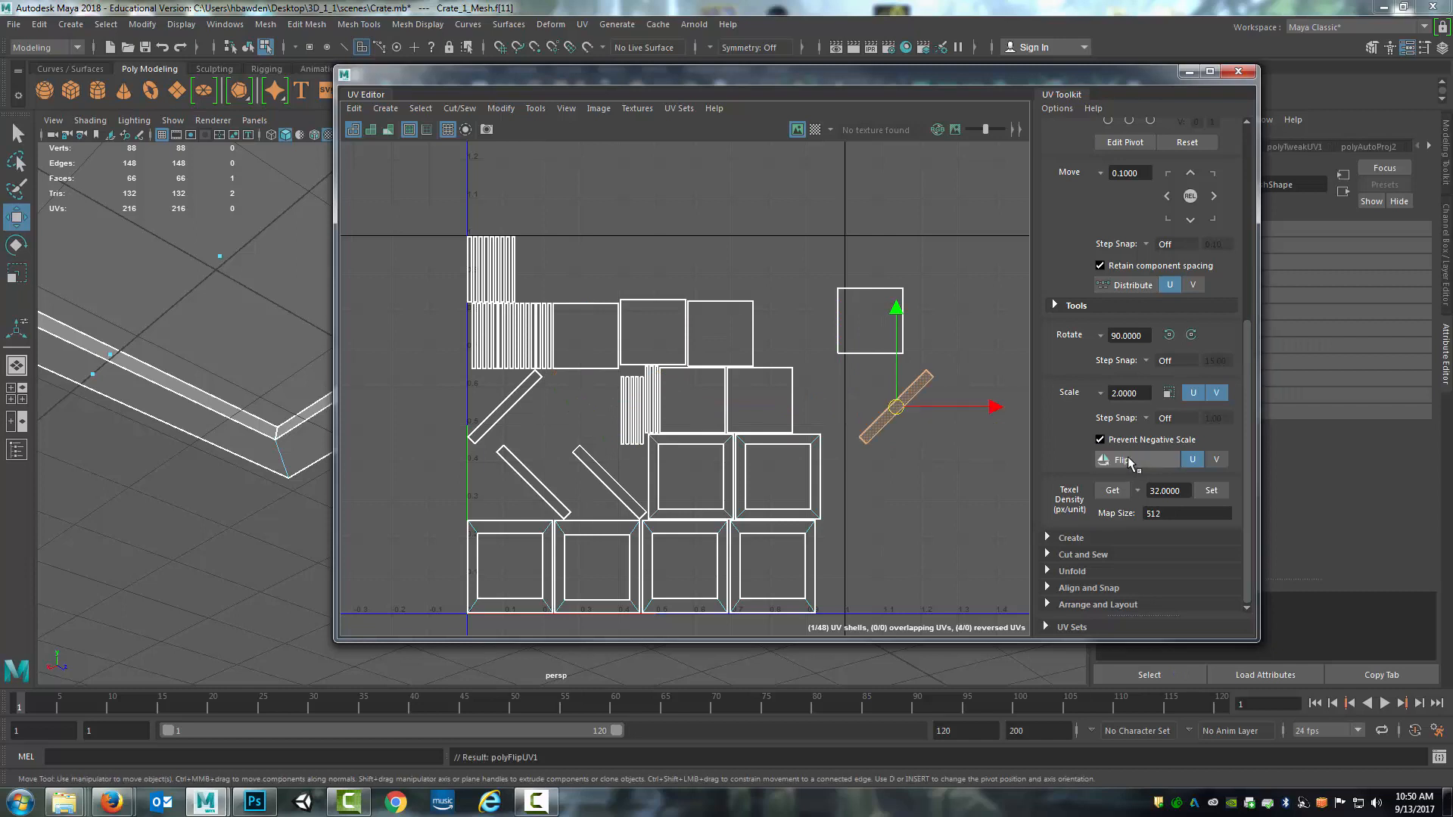
click(1128, 458)
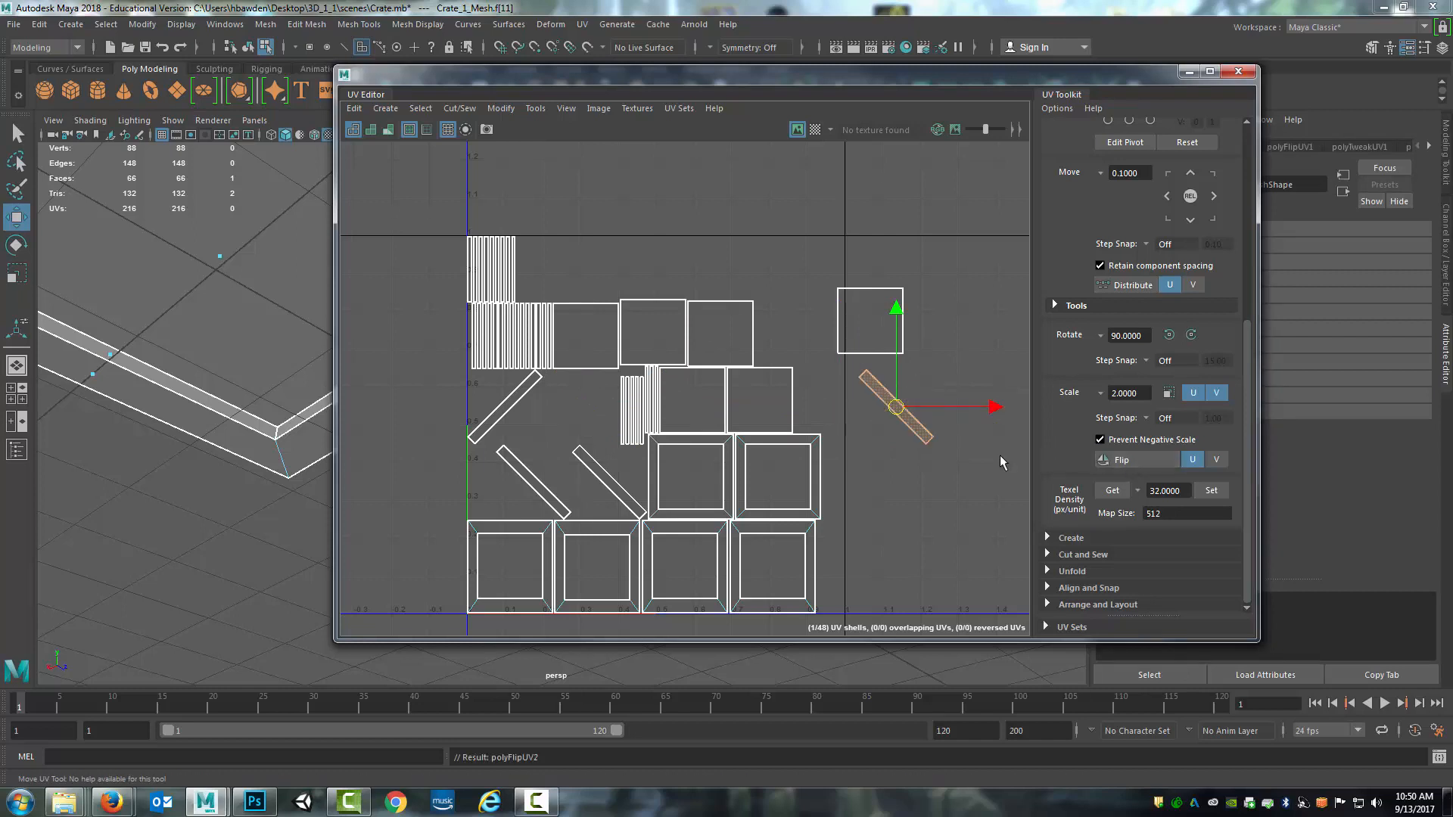
- Move the UV Editor window aside and examine where the selected strip lies on the whole crate in the 3D view
scroll(1000, 455, up, 1)
scroll(921, 452, up, 3)
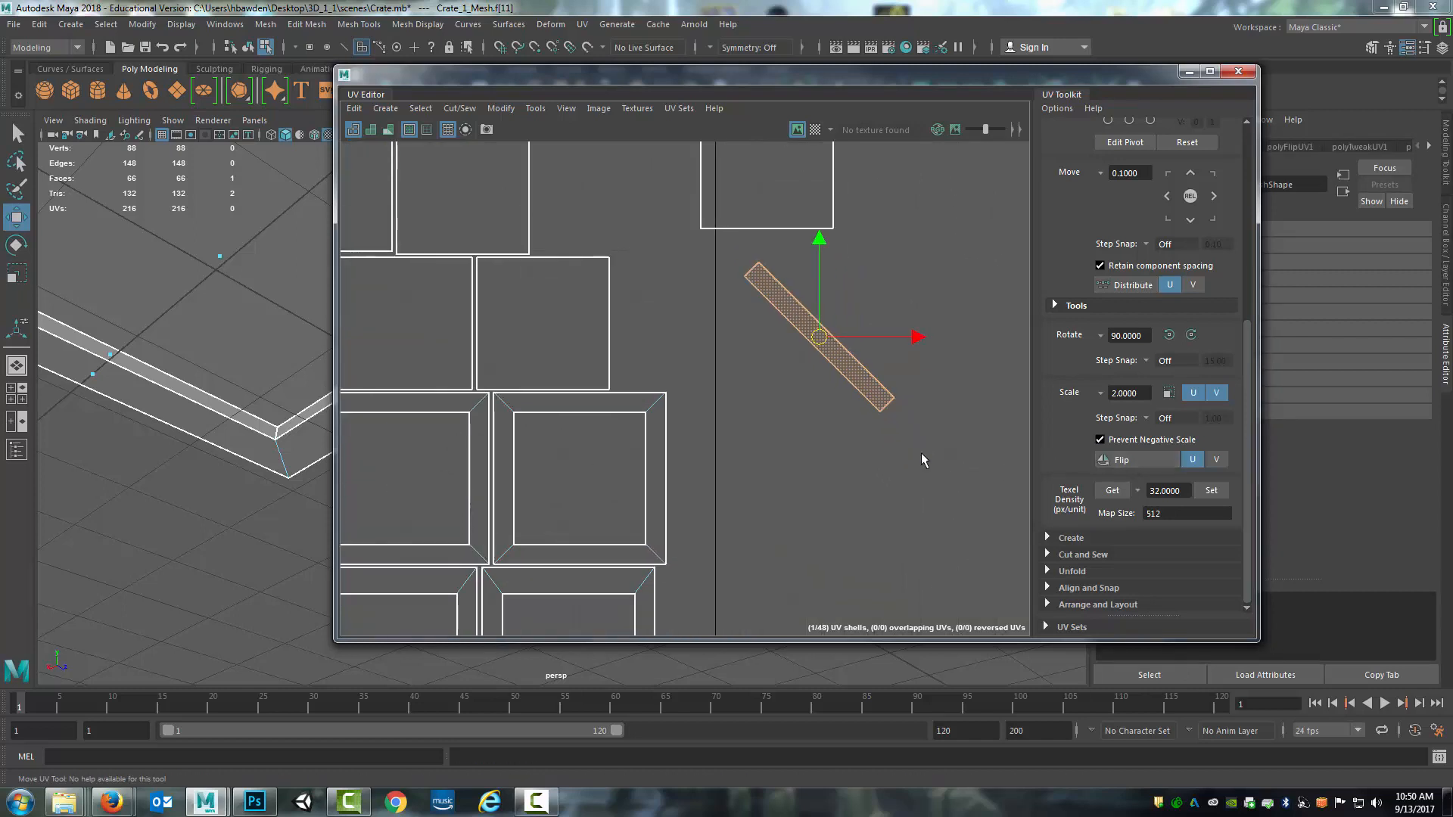
scroll(920, 453, down, 1)
drag(1011, 85, 1388, 75)
alt+drag(593, 373, 584, 454)
alt+drag(528, 500, 564, 485)
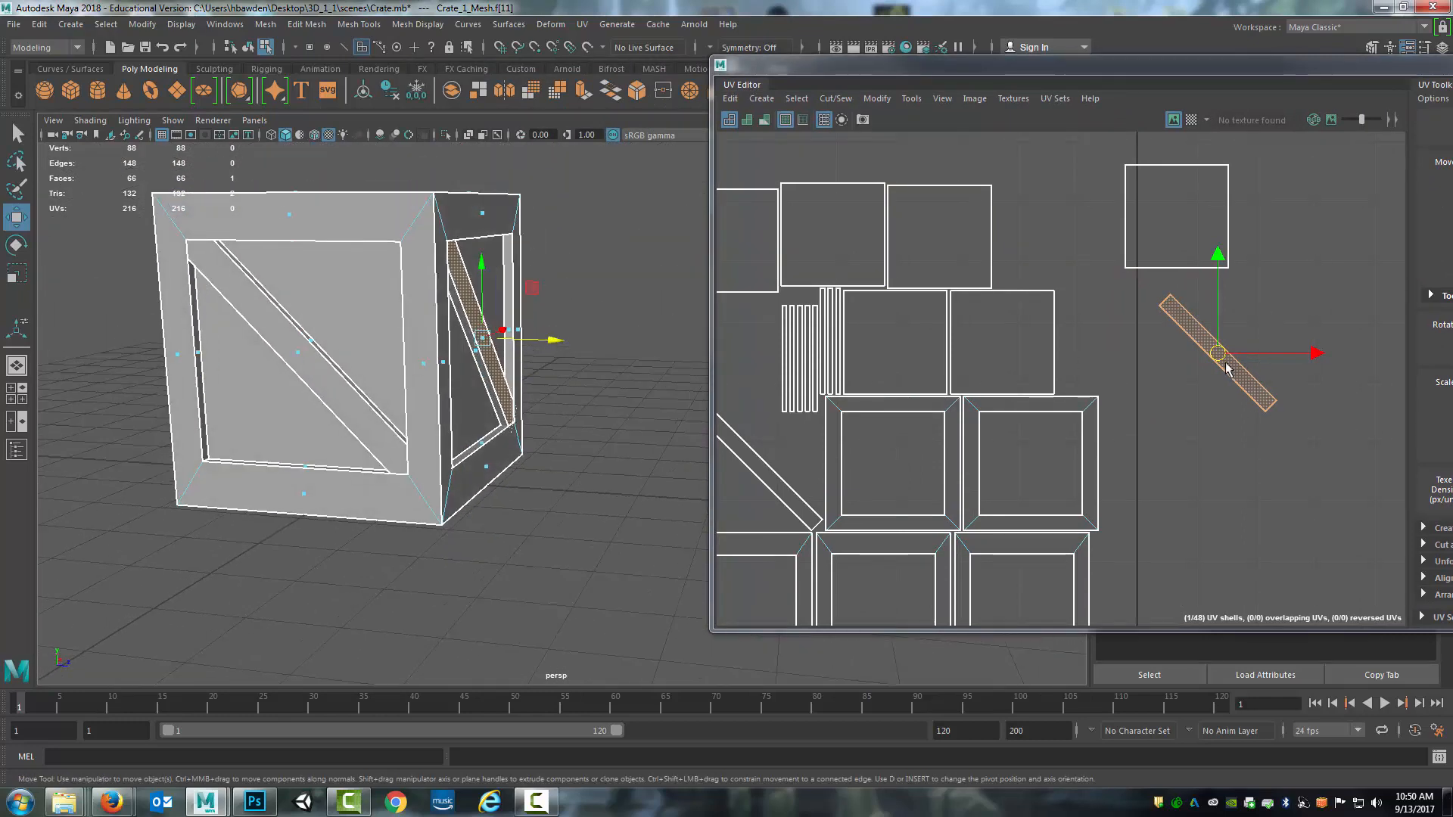
- Flip the diagonal strip shell three times in U, repositioning it near the UV square's edge between flips
drag(1226, 368, 1154, 378)
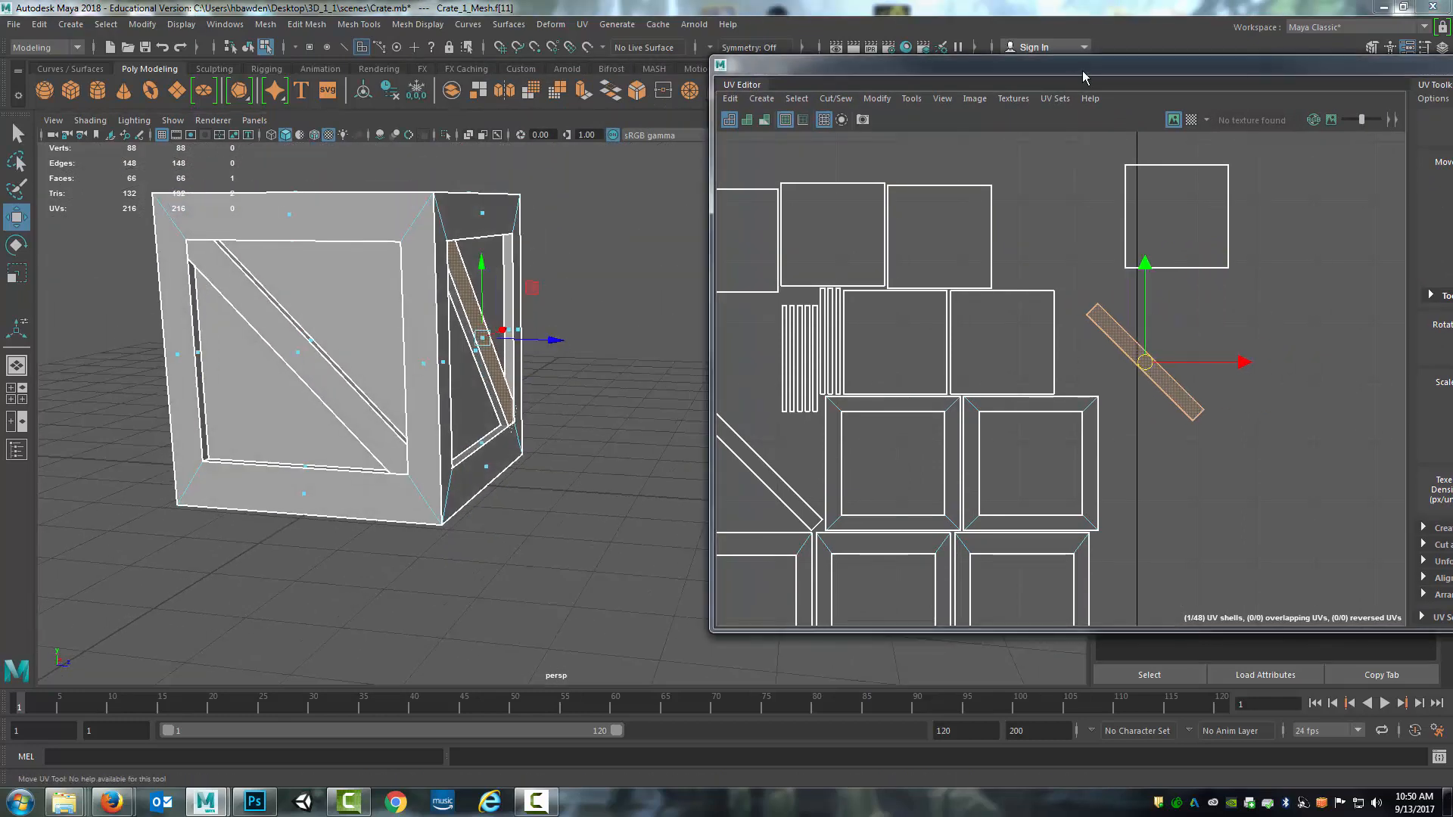
drag(1084, 76, 888, 68)
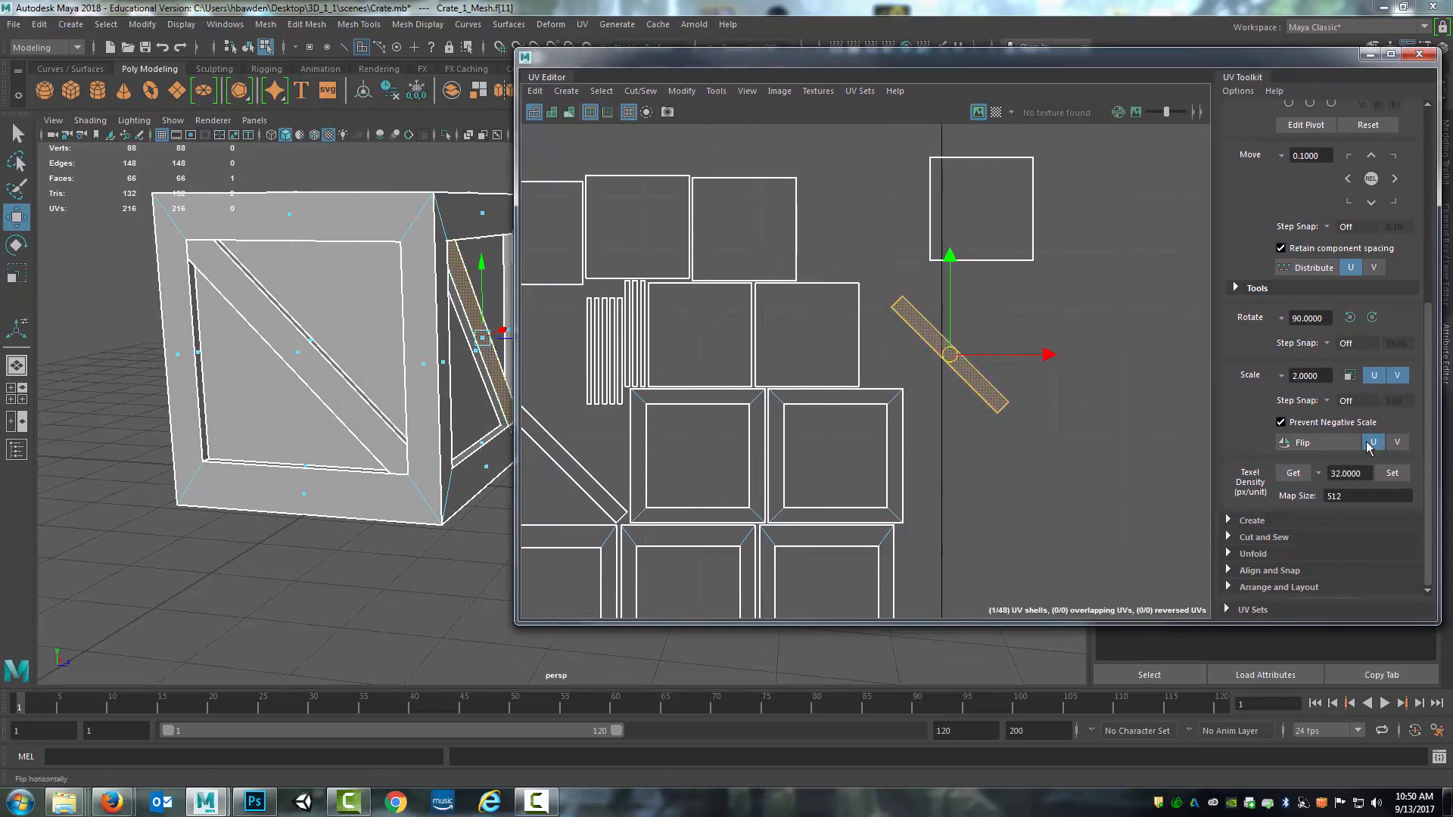
click(1310, 443)
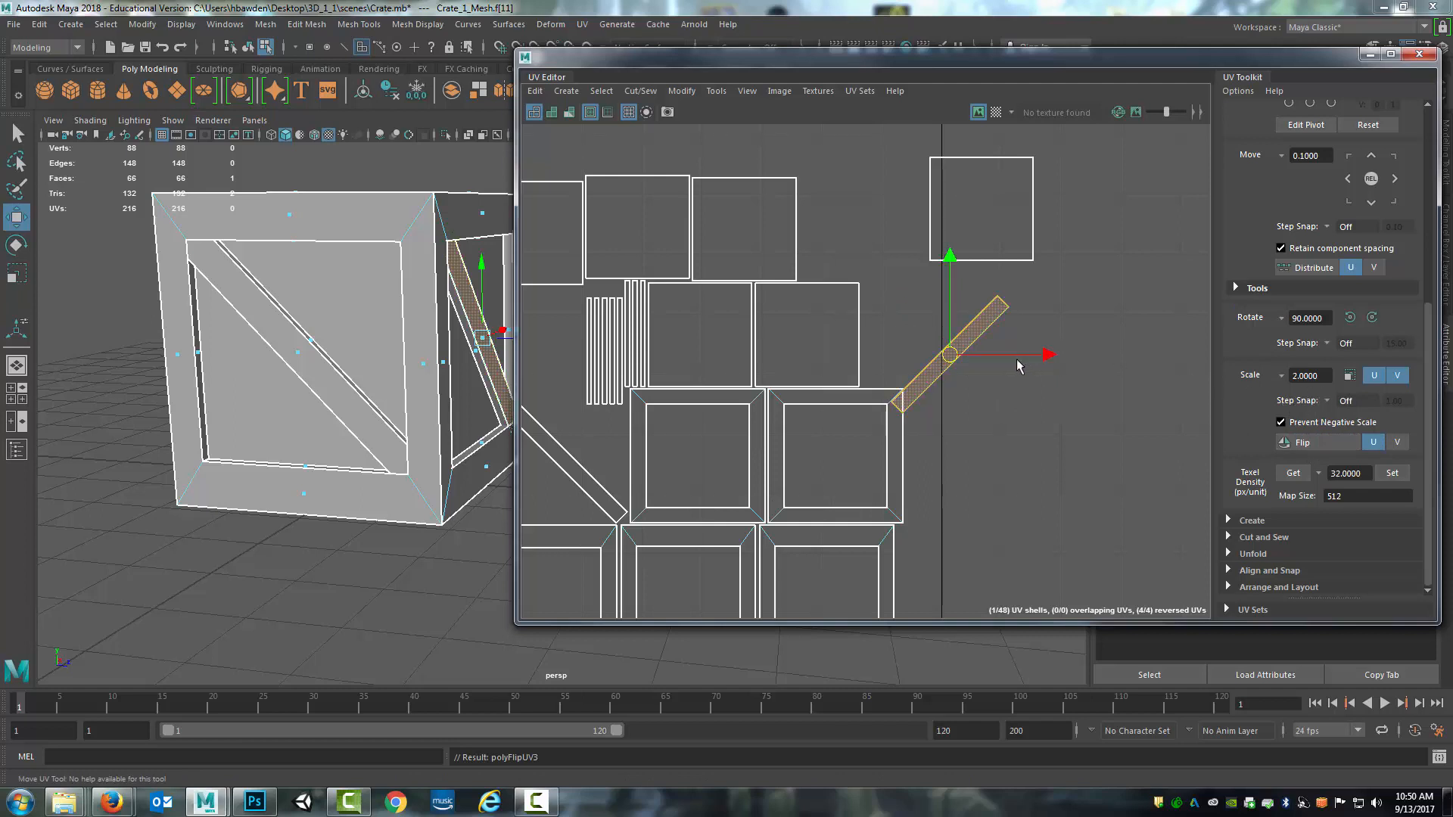
drag(1047, 356, 1087, 356)
click(1313, 443)
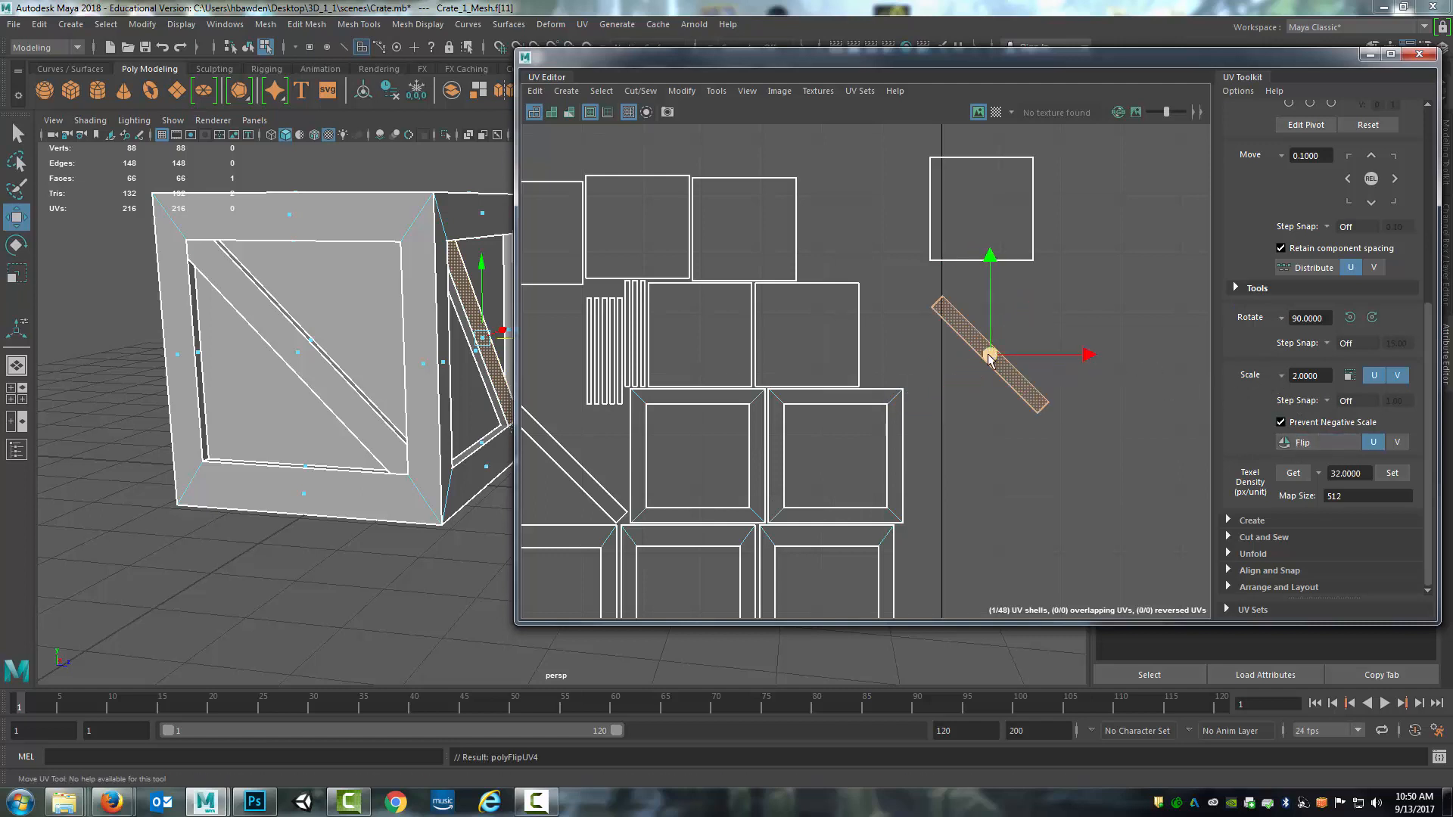
drag(990, 354, 986, 438)
alt+middle_drag(770, 457, 863, 400)
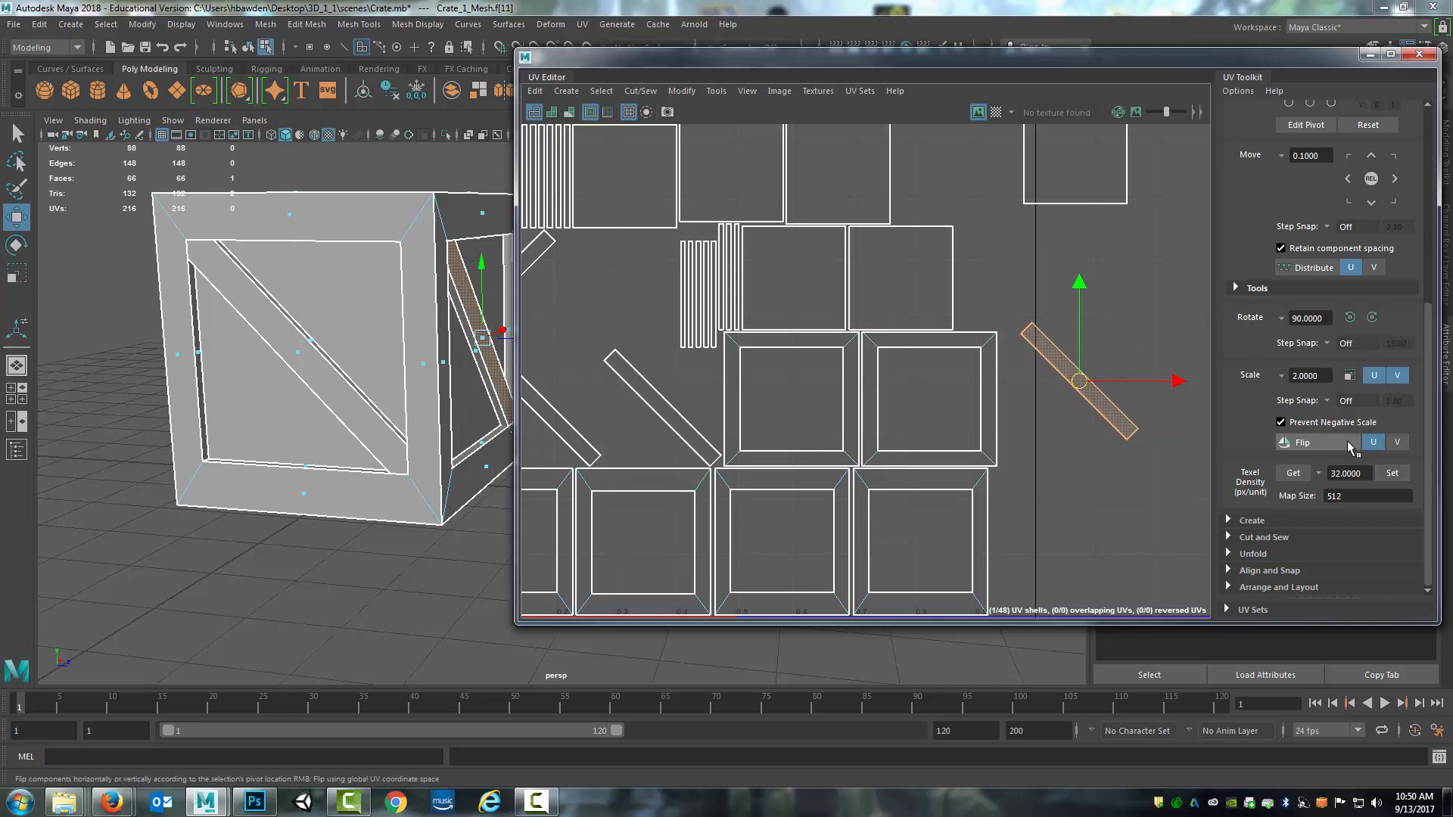
click(1374, 442)
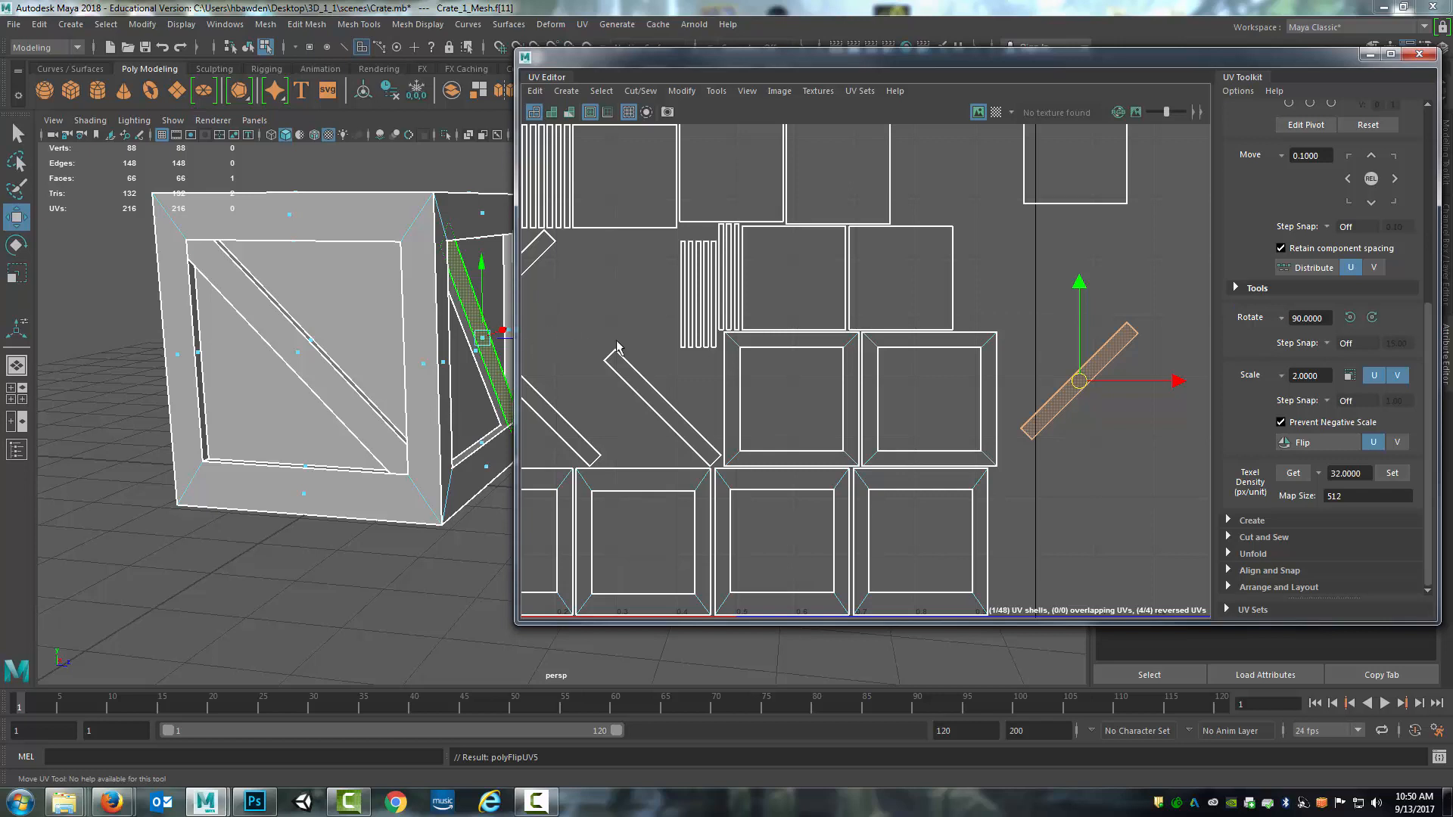
- Flip the separated diagonal strip in U again and check the diagonal boards on the crate's sides in the 3D view
click(1324, 443)
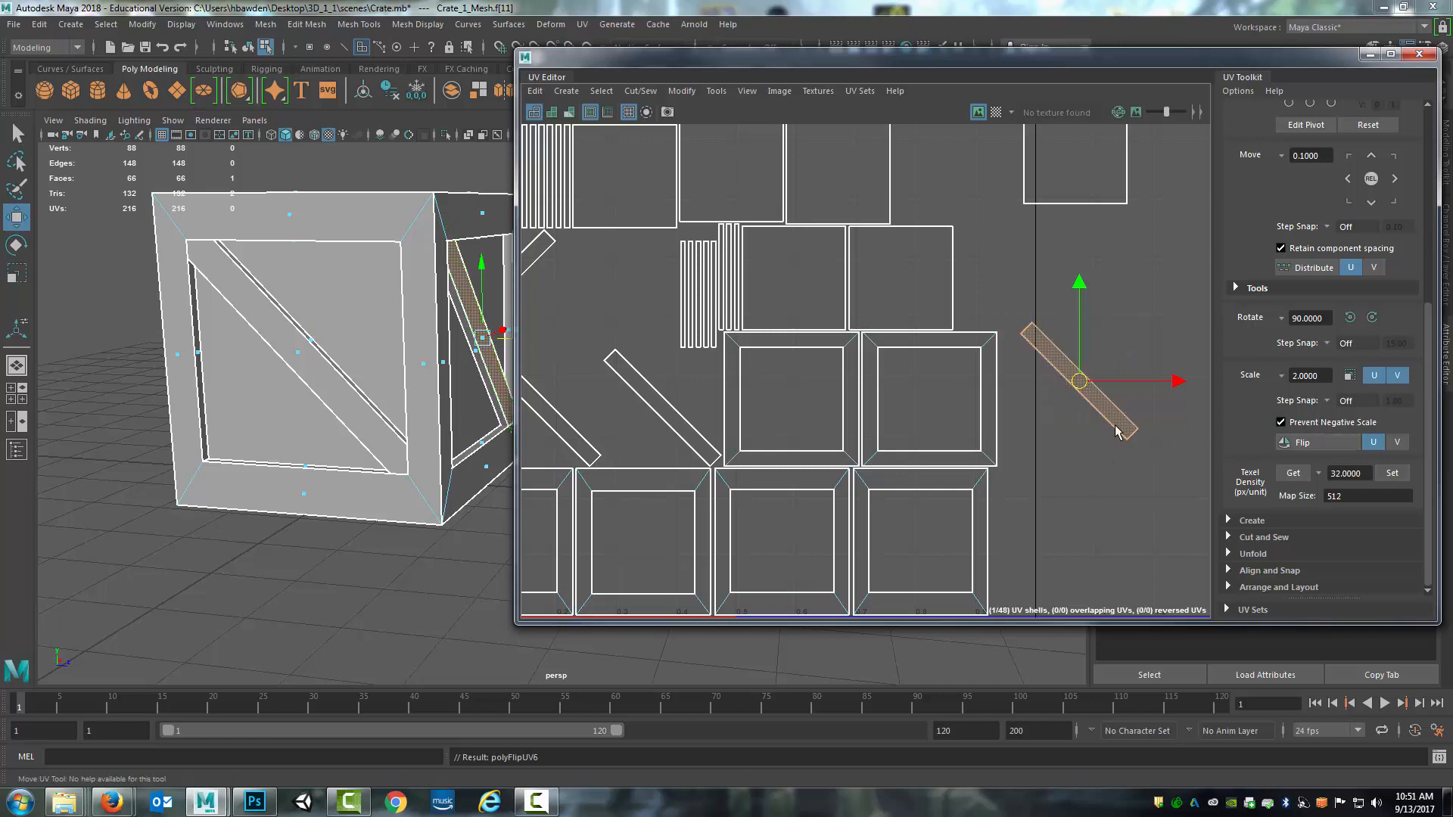
scroll(1063, 428, down, 3)
alt+middle_drag(1063, 427, 1027, 439)
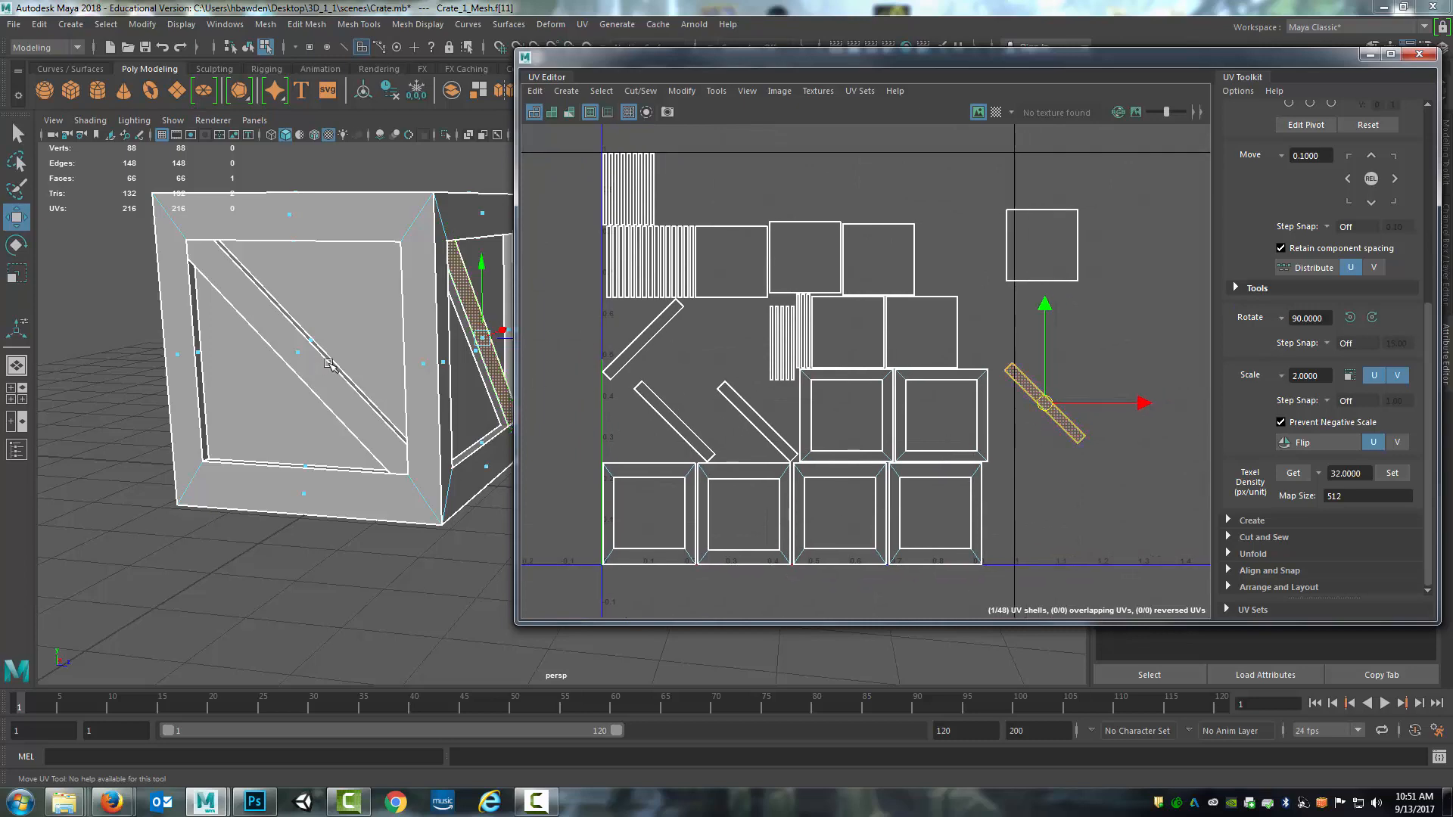
alt+drag(334, 370, 534, 362)
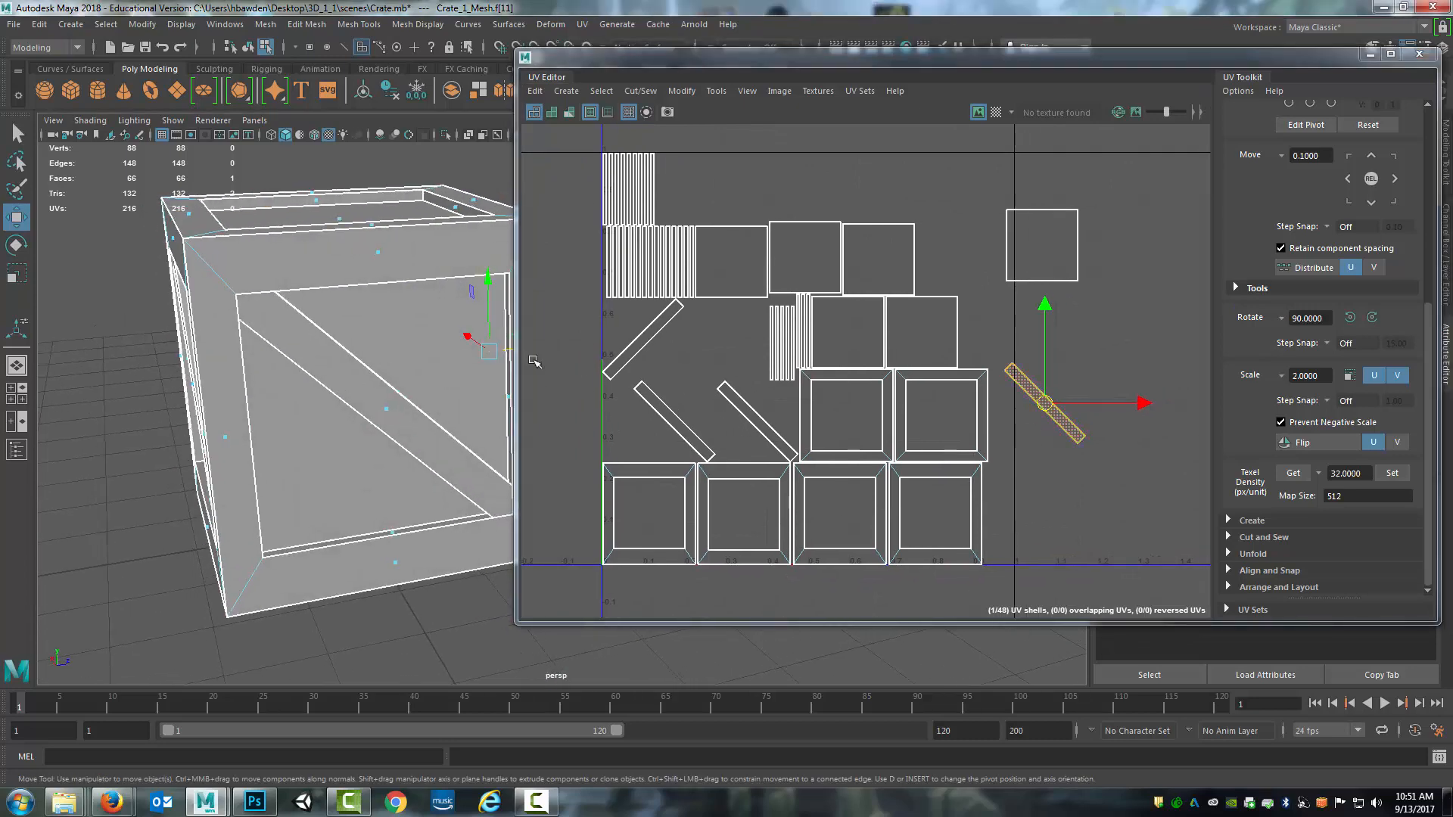
alt+middle_drag(1107, 335, 1033, 334)
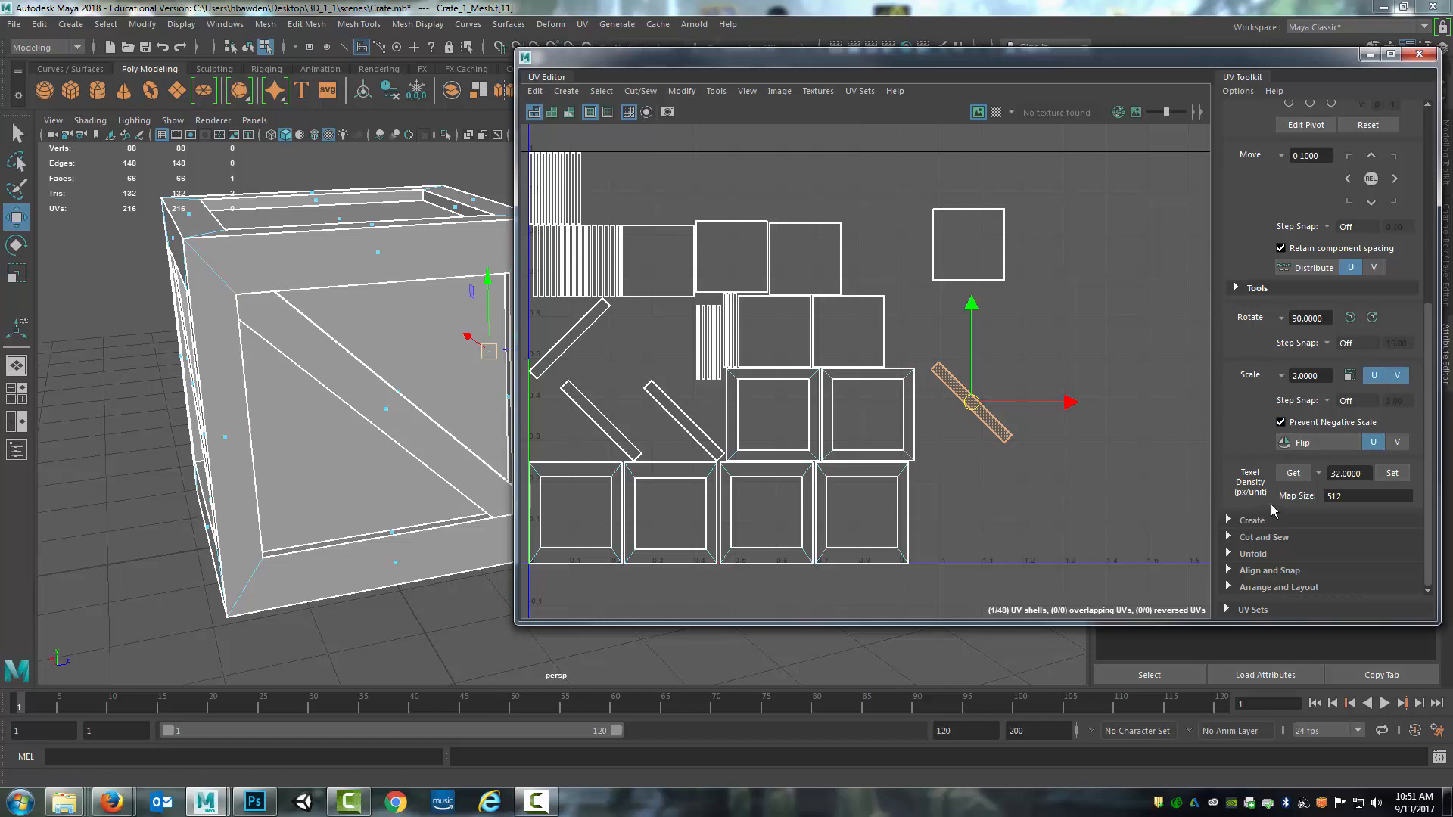
- Show the Cut and Sew tools and select the outer vertical edge of the last frame shell in the bottom row
click(1232, 539)
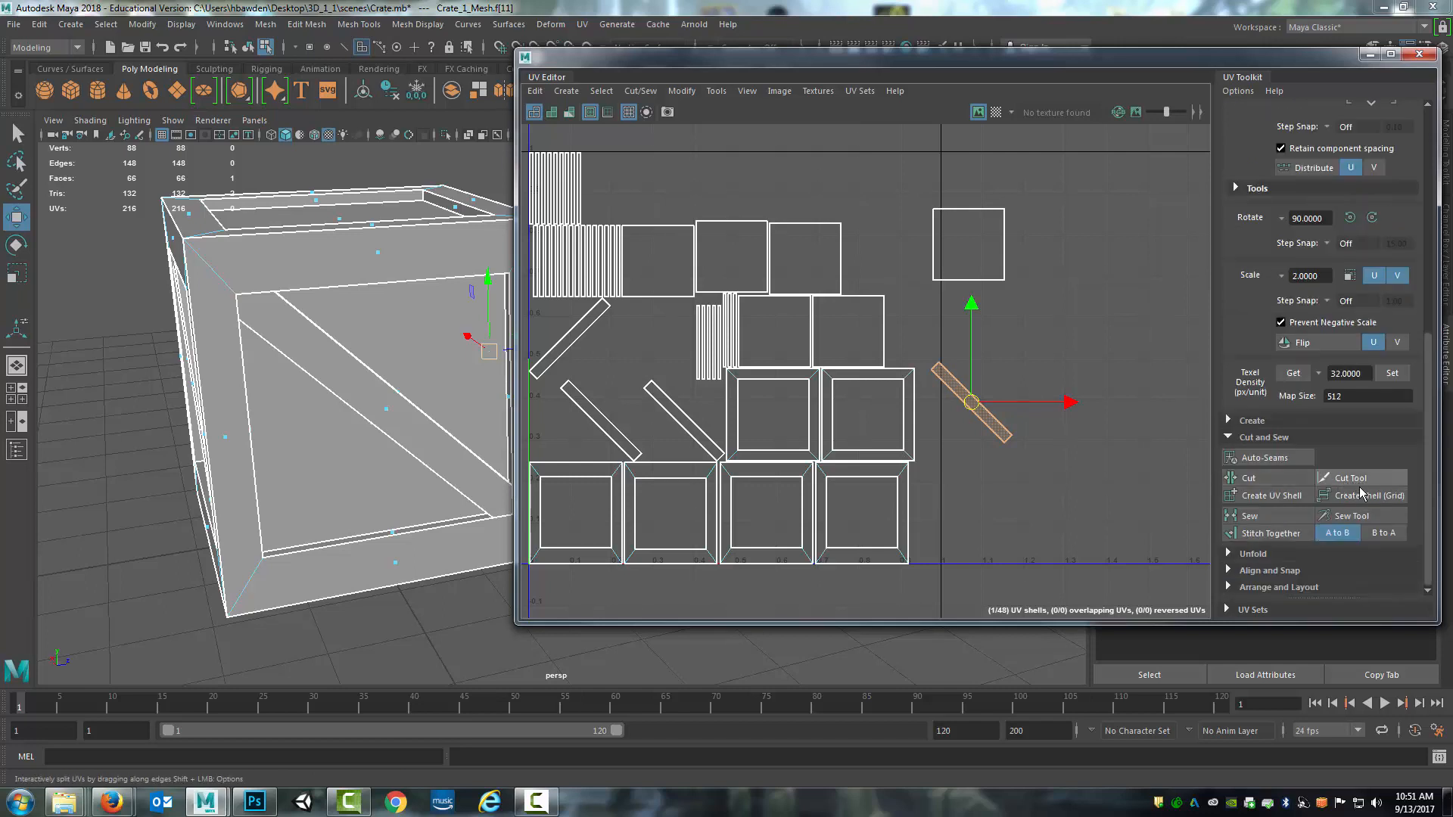
alt+middle_drag(819, 421, 904, 452)
scroll(910, 377, up, 3)
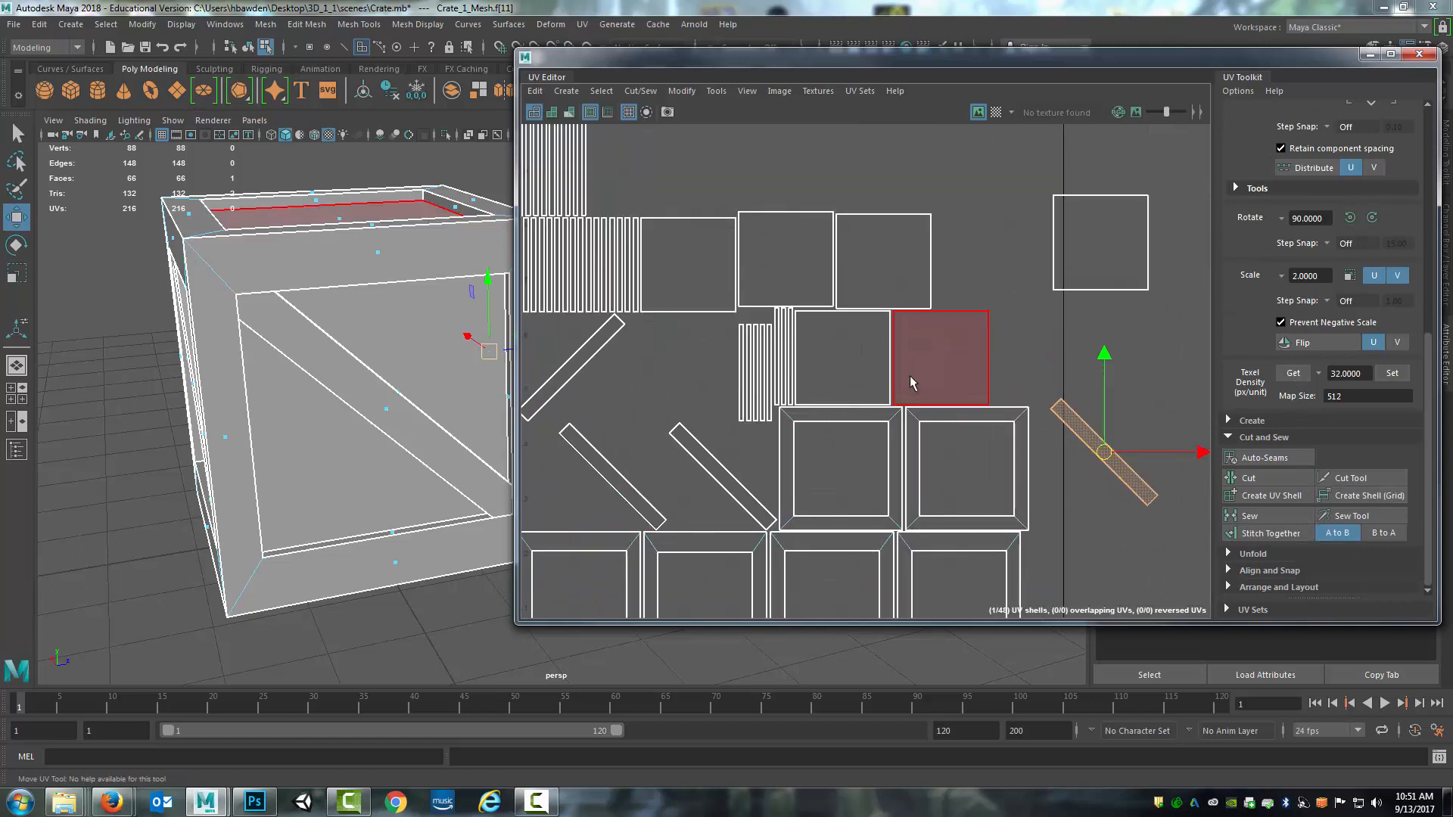
scroll(943, 354, down, 3)
alt+middle_drag(987, 496, 969, 426)
right_drag(969, 425, 972, 380)
scroll(972, 459, up, 3)
click(970, 440)
alt+middle_drag(901, 437, 957, 420)
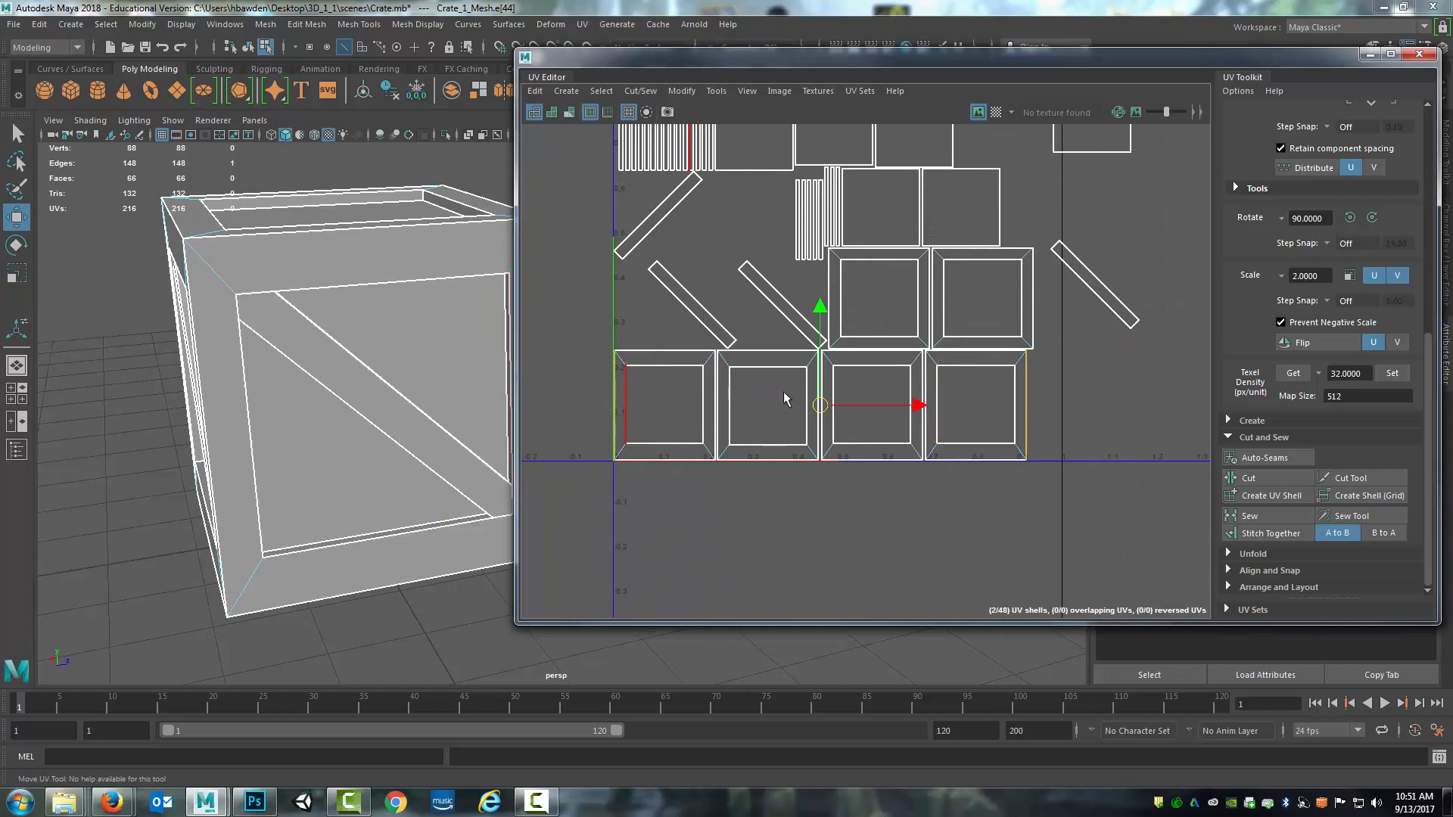
- Switch to face selection, select the whole last frame shell in the bottom row, and move it below the UV square
right_drag(919, 405, 986, 455)
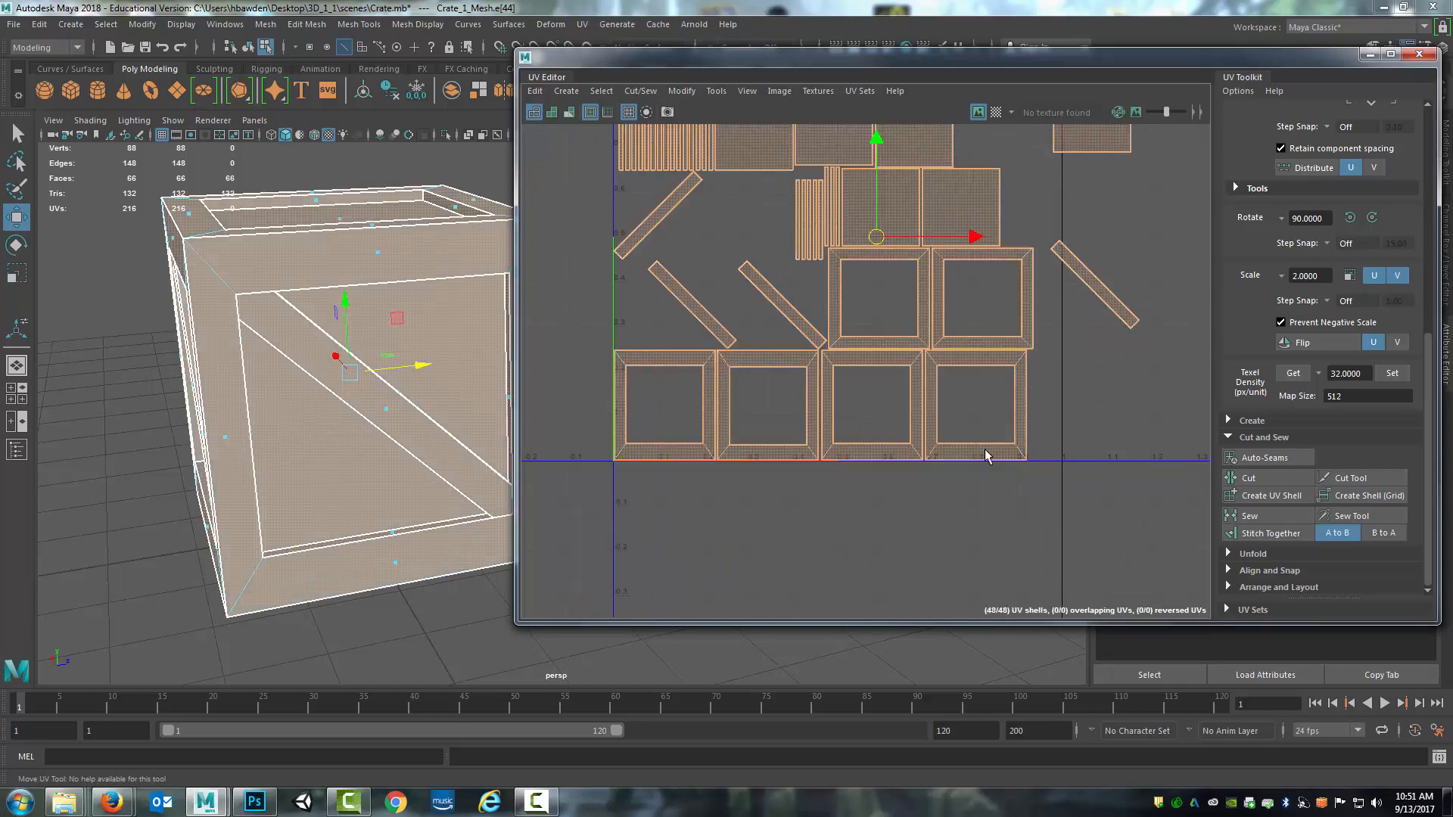
click(982, 452)
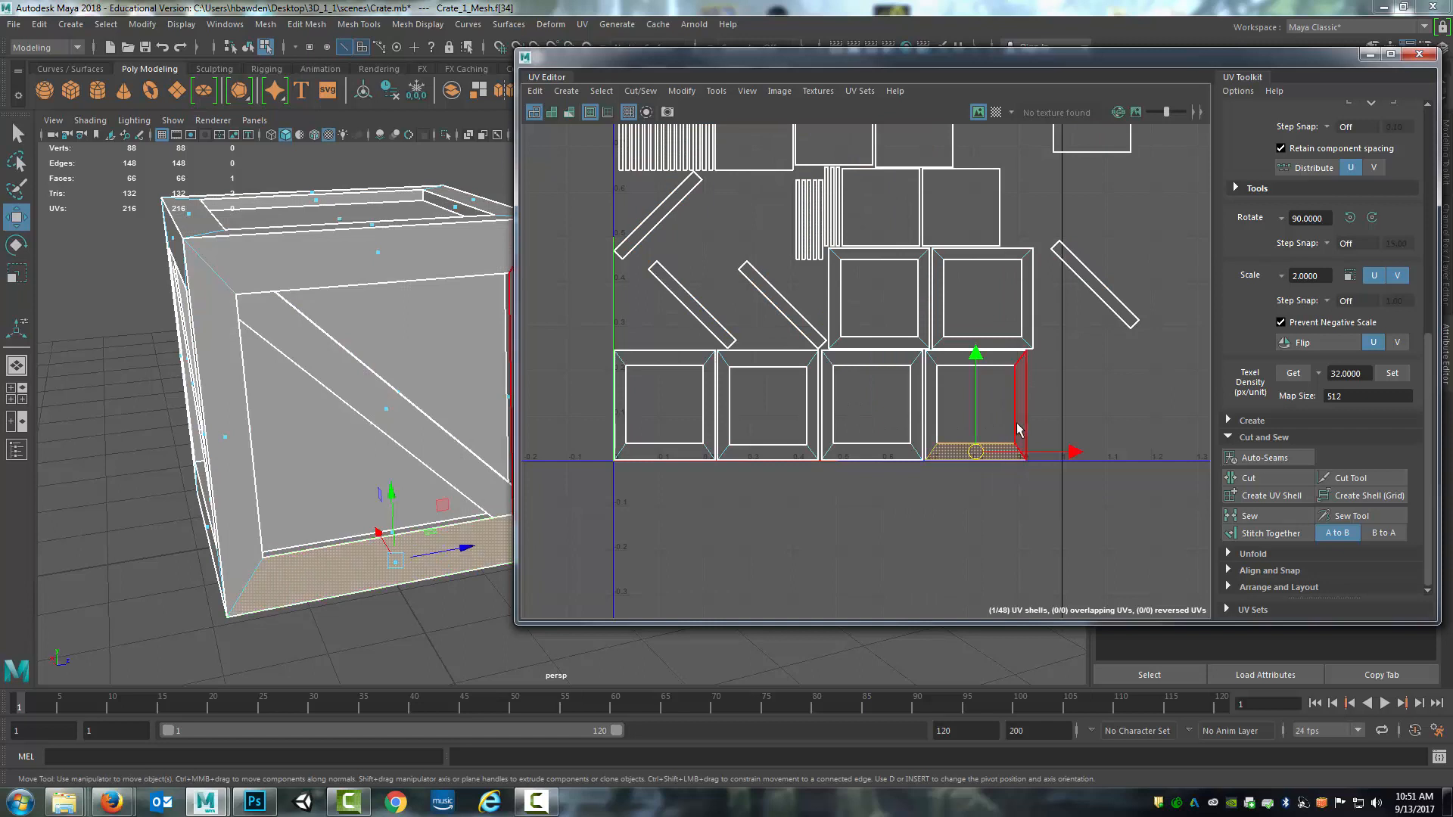
double_click(1018, 430)
scroll(1003, 424, down, 3)
drag(986, 411, 824, 525)
alt+middle_drag(824, 526, 831, 470)
click(602, 92)
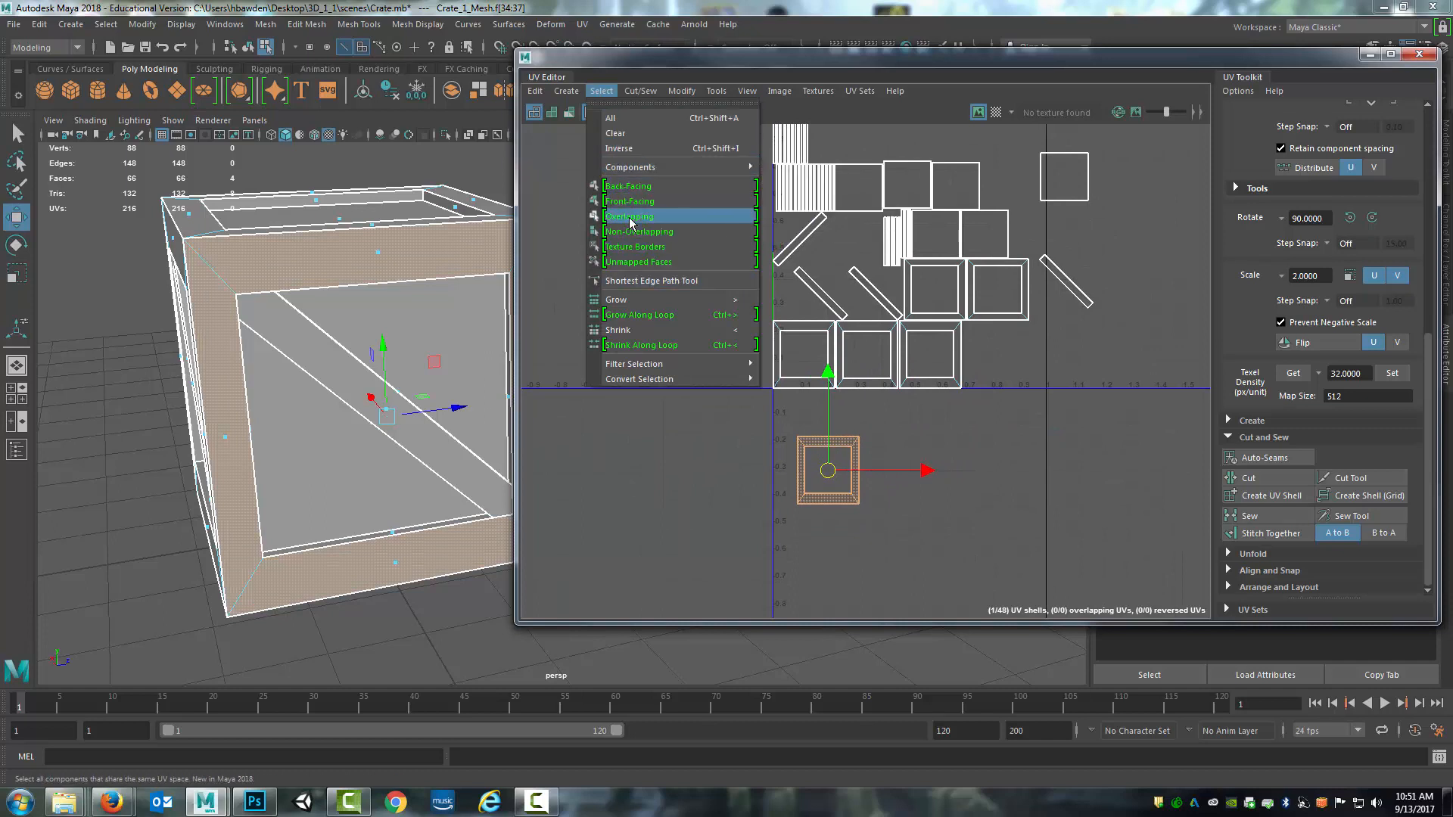
mouse_move(585, 98)
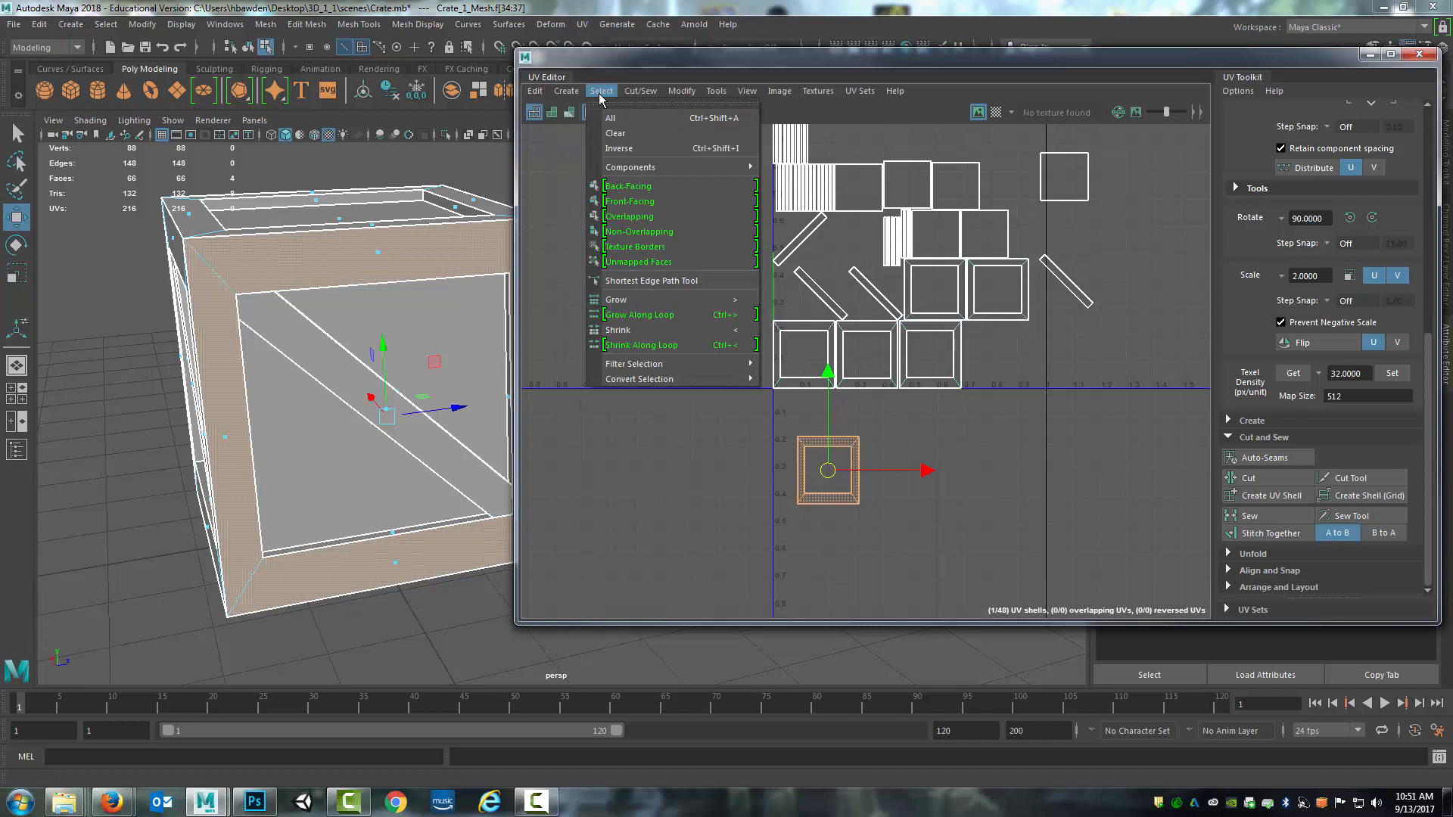
click(601, 98)
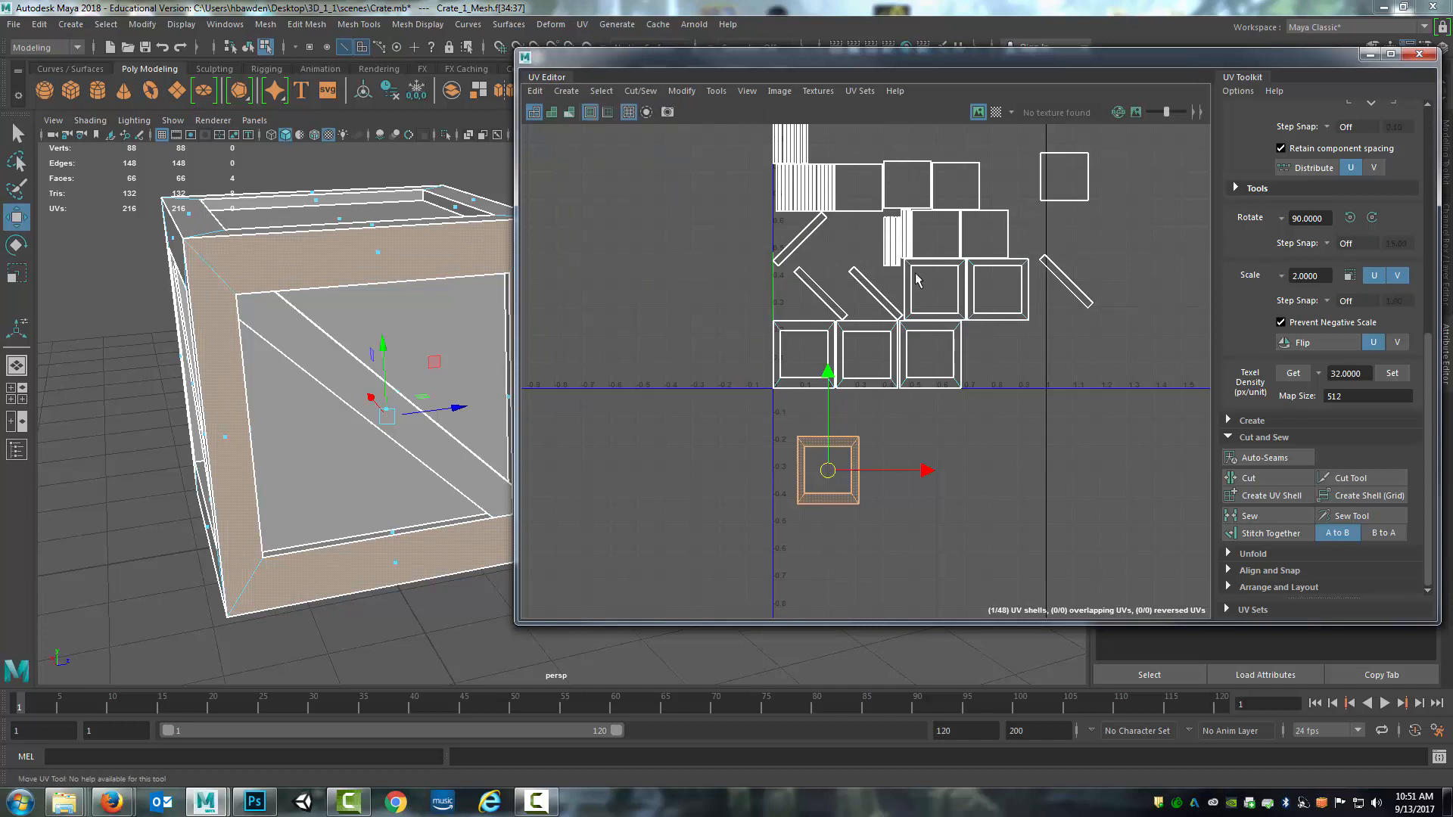
- Move the third and first frame shells of the bottom row below the UV square, placing the first between the other two
click(920, 379)
drag(919, 379, 995, 458)
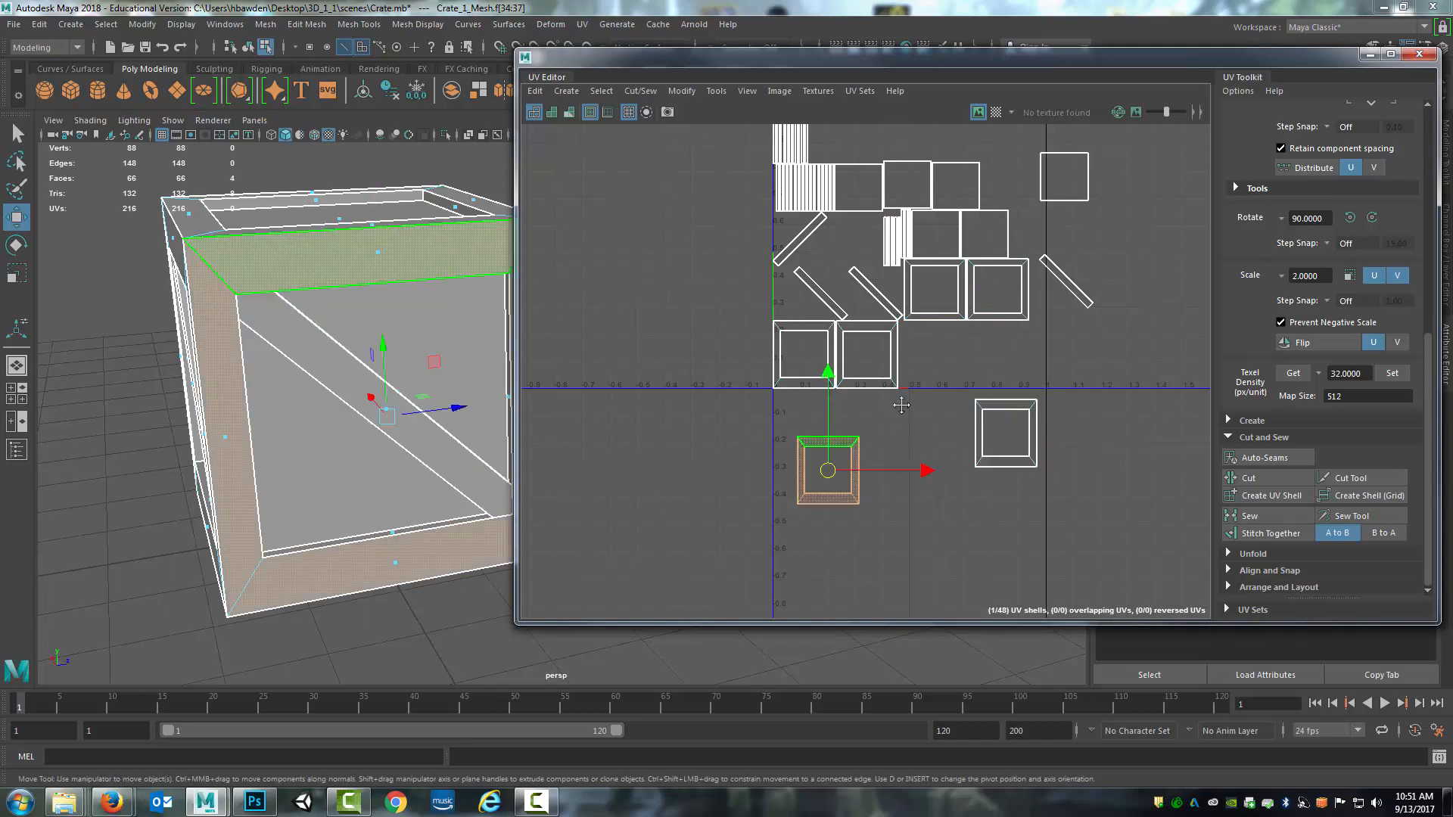
alt+middle_drag(901, 407, 912, 367)
right_drag(931, 385, 987, 380)
click(994, 366)
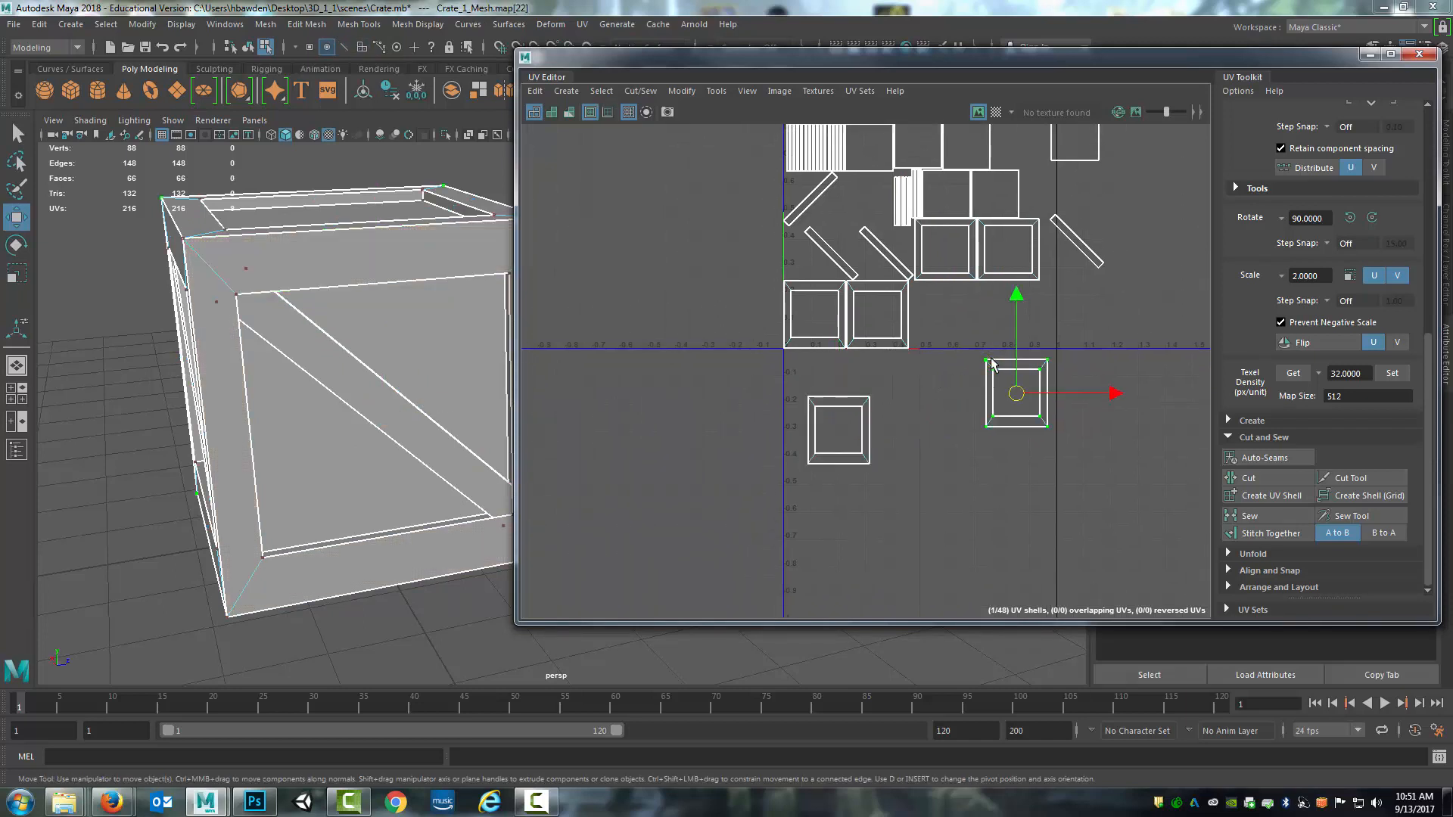
mouse_move(1024, 392)
mouse_down()
mouse_move(834, 404)
mouse_move(1015, 403)
mouse_up()
click(787, 291)
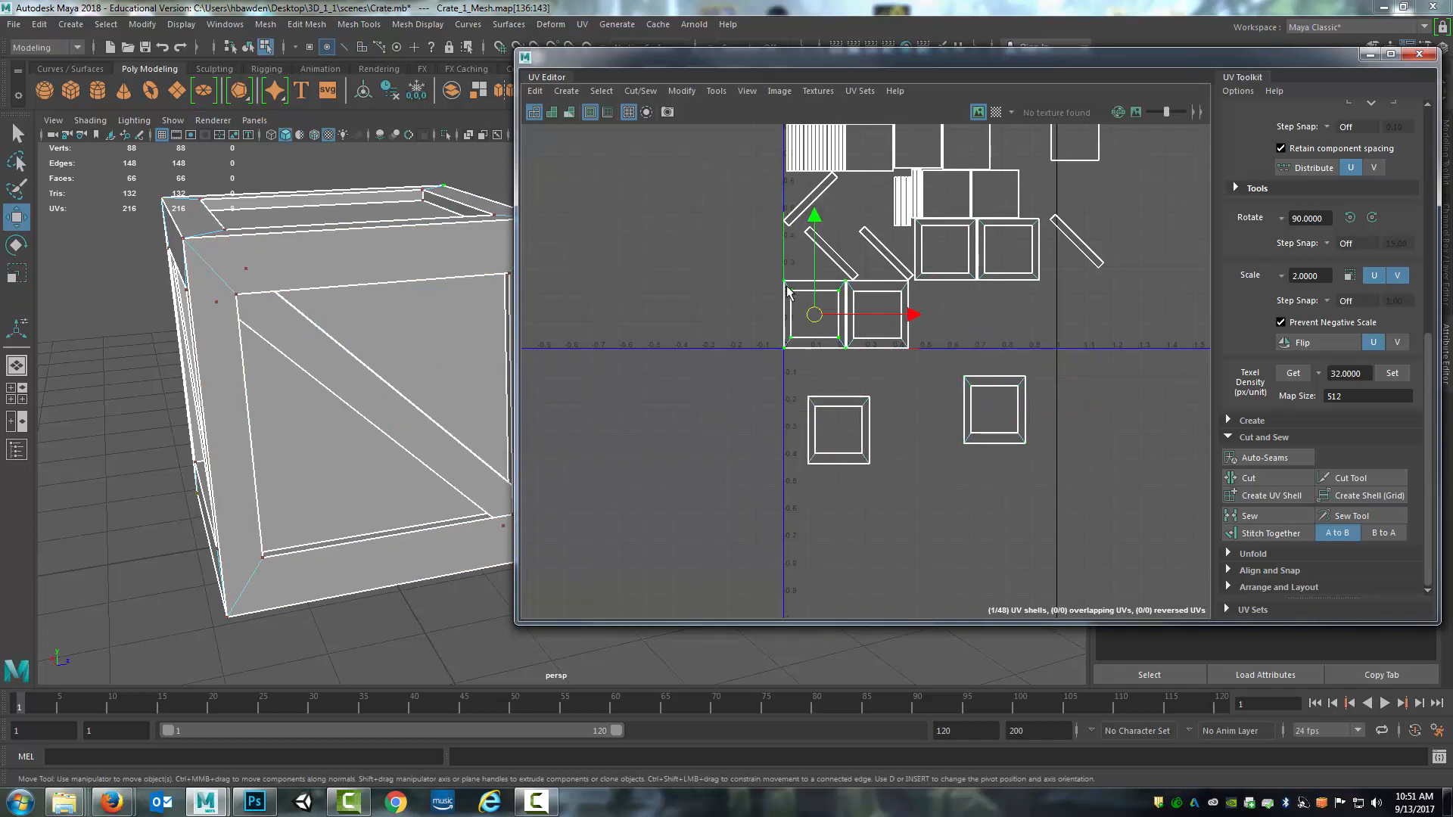
drag(811, 316, 916, 430)
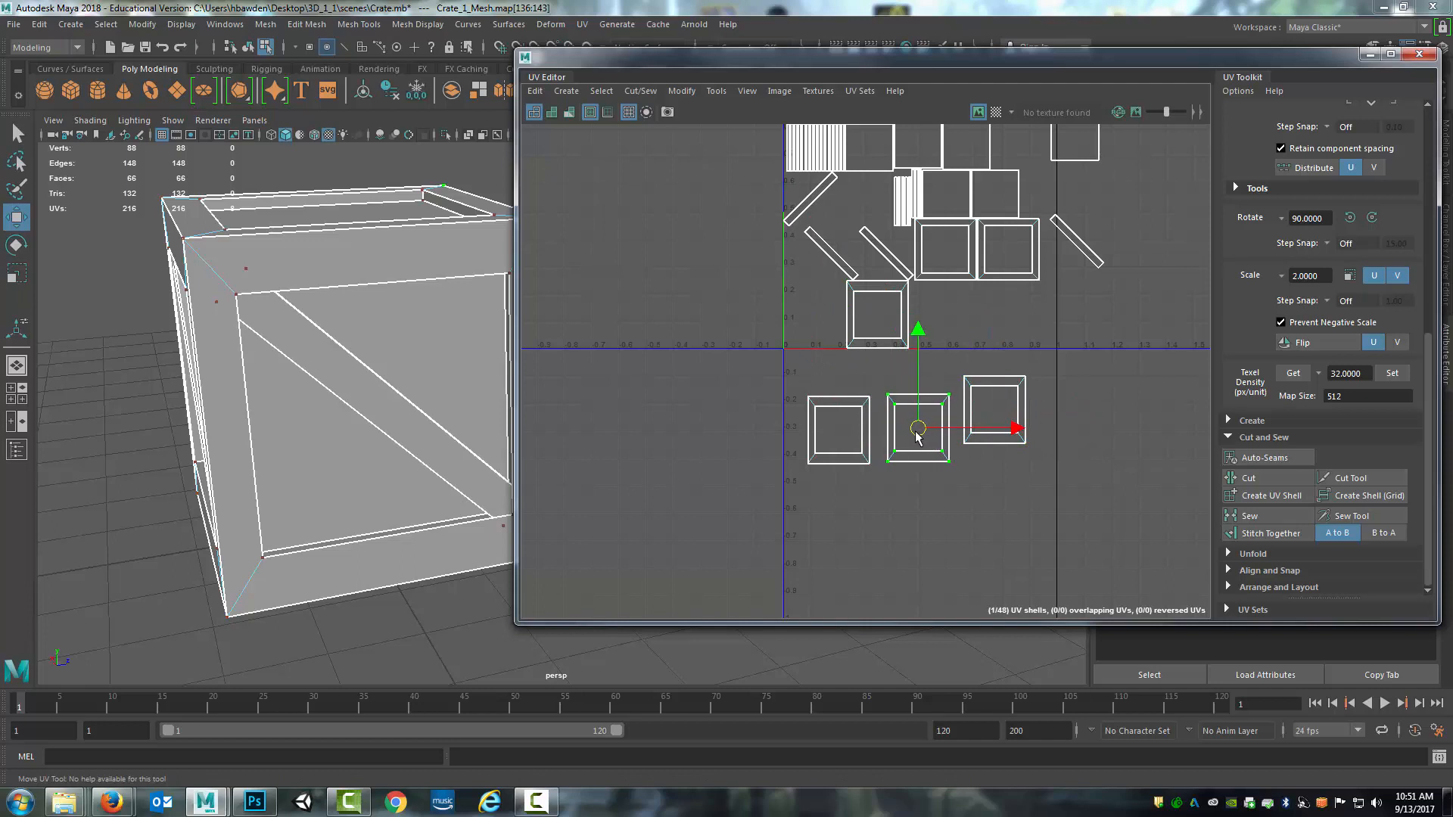
- Switch to edge selection and select the shared vertical edge between the first two separated frame shells
right_click(899, 422)
click(898, 382)
scroll(894, 449, up, 3)
click(888, 415)
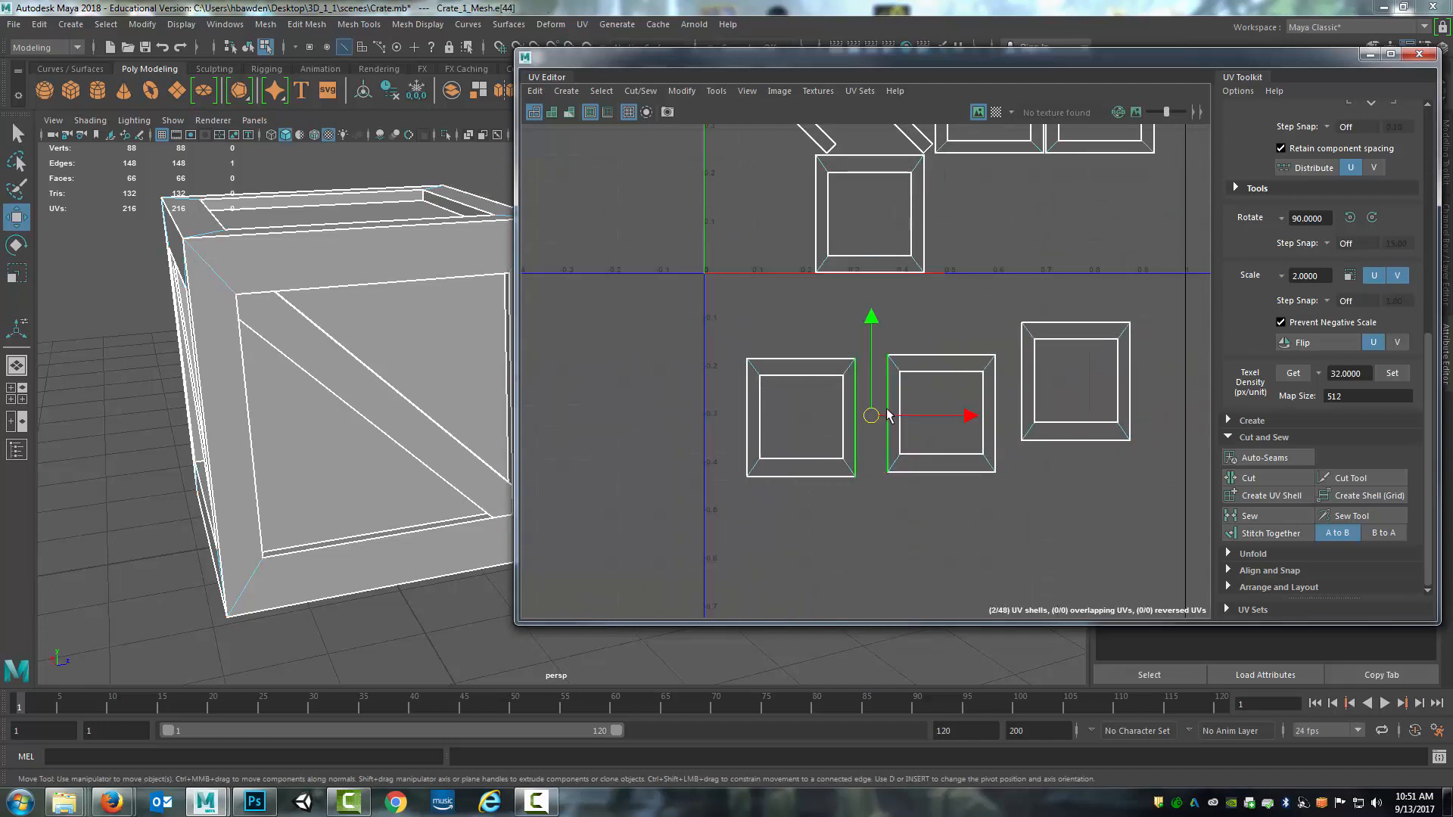
alt+middle_drag(953, 331, 901, 367)
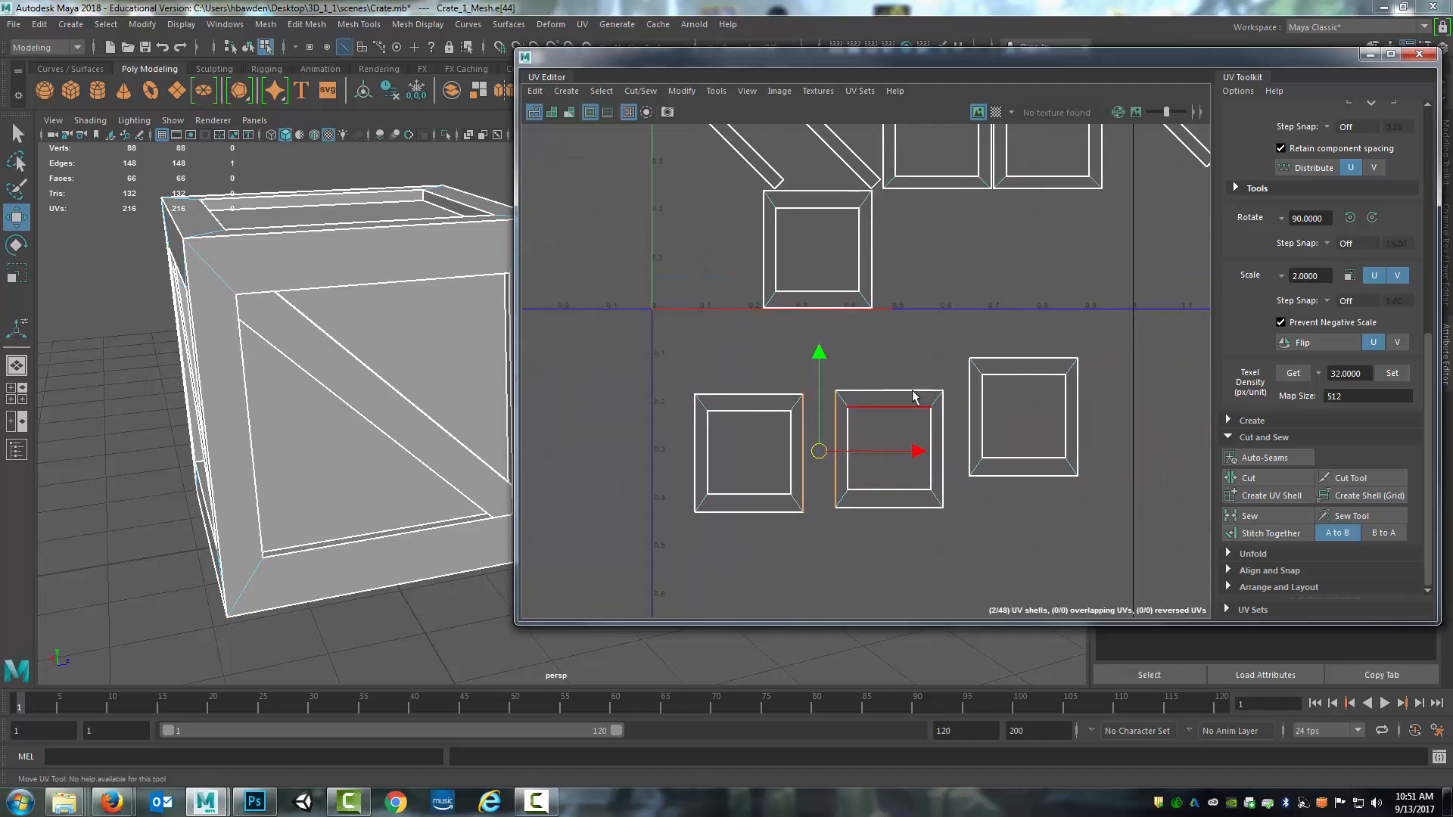
click(794, 548)
click(806, 467)
alt+middle_drag(1069, 473, 1052, 420)
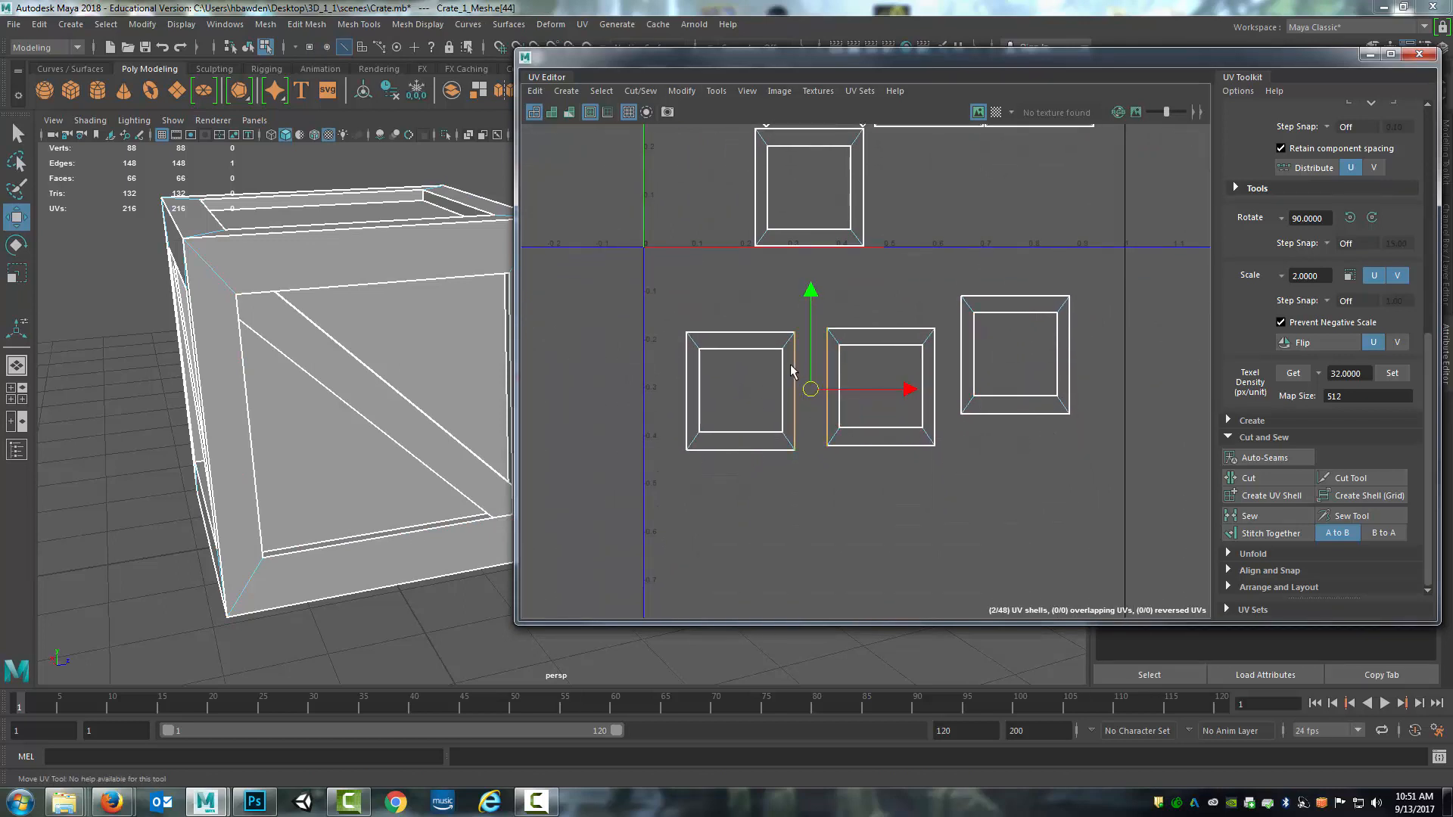
- Check the shared edge on the crate's corner, try sewing the two frame shells along it, and undo the sew
scroll(825, 393, down, 3)
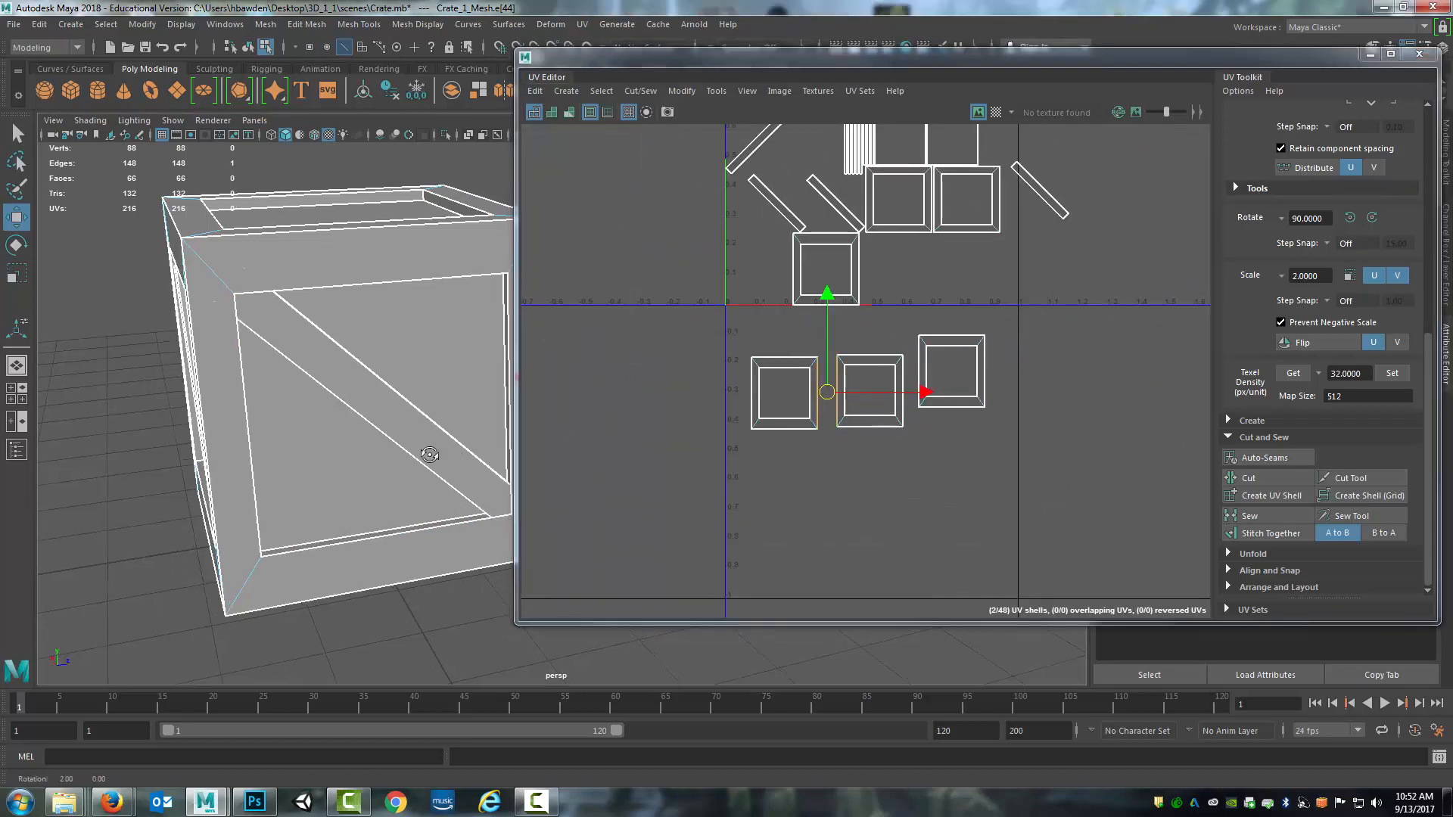
alt+drag(425, 451, 399, 267)
alt+middle_drag(965, 490, 945, 483)
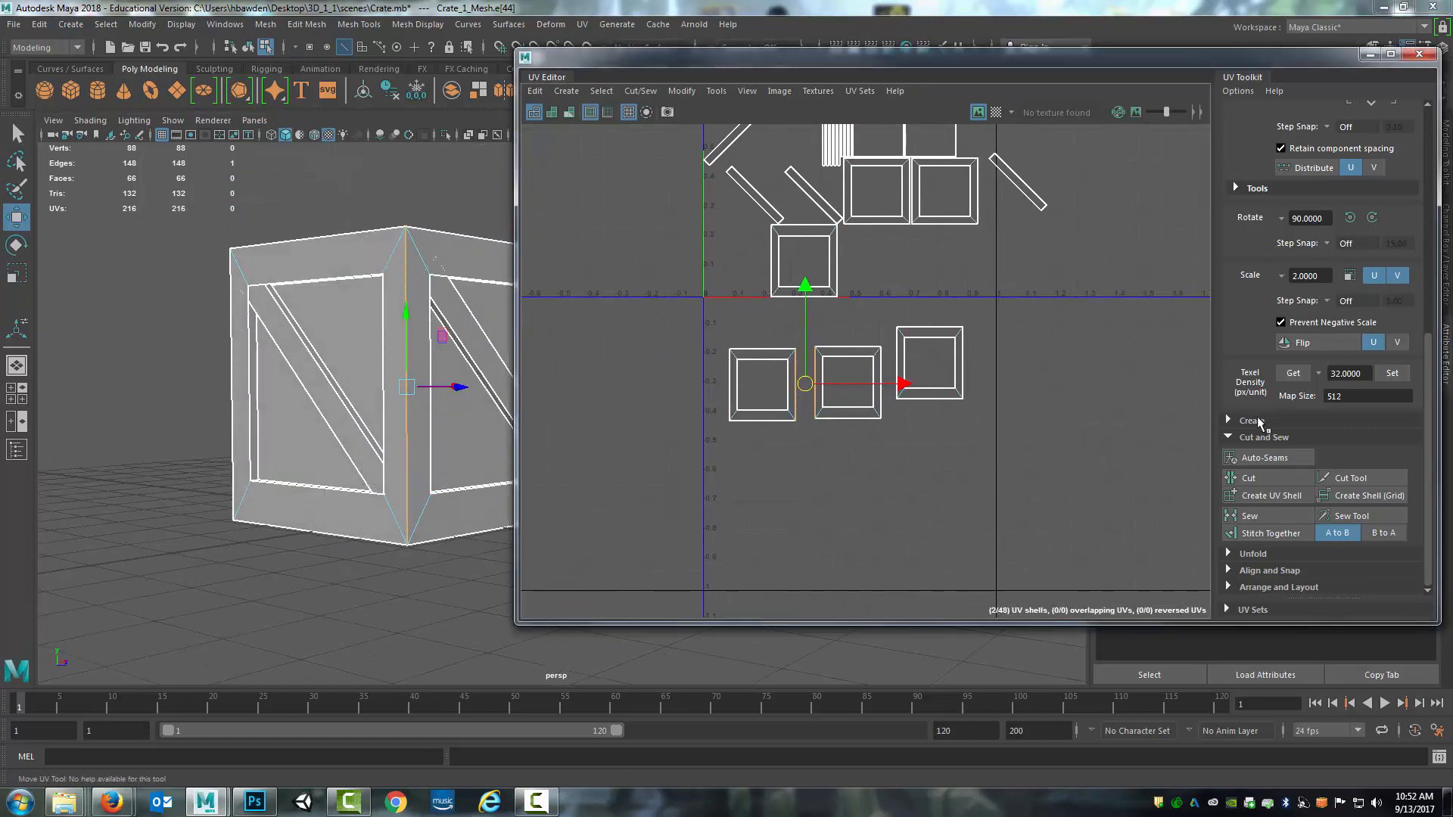
click(1249, 516)
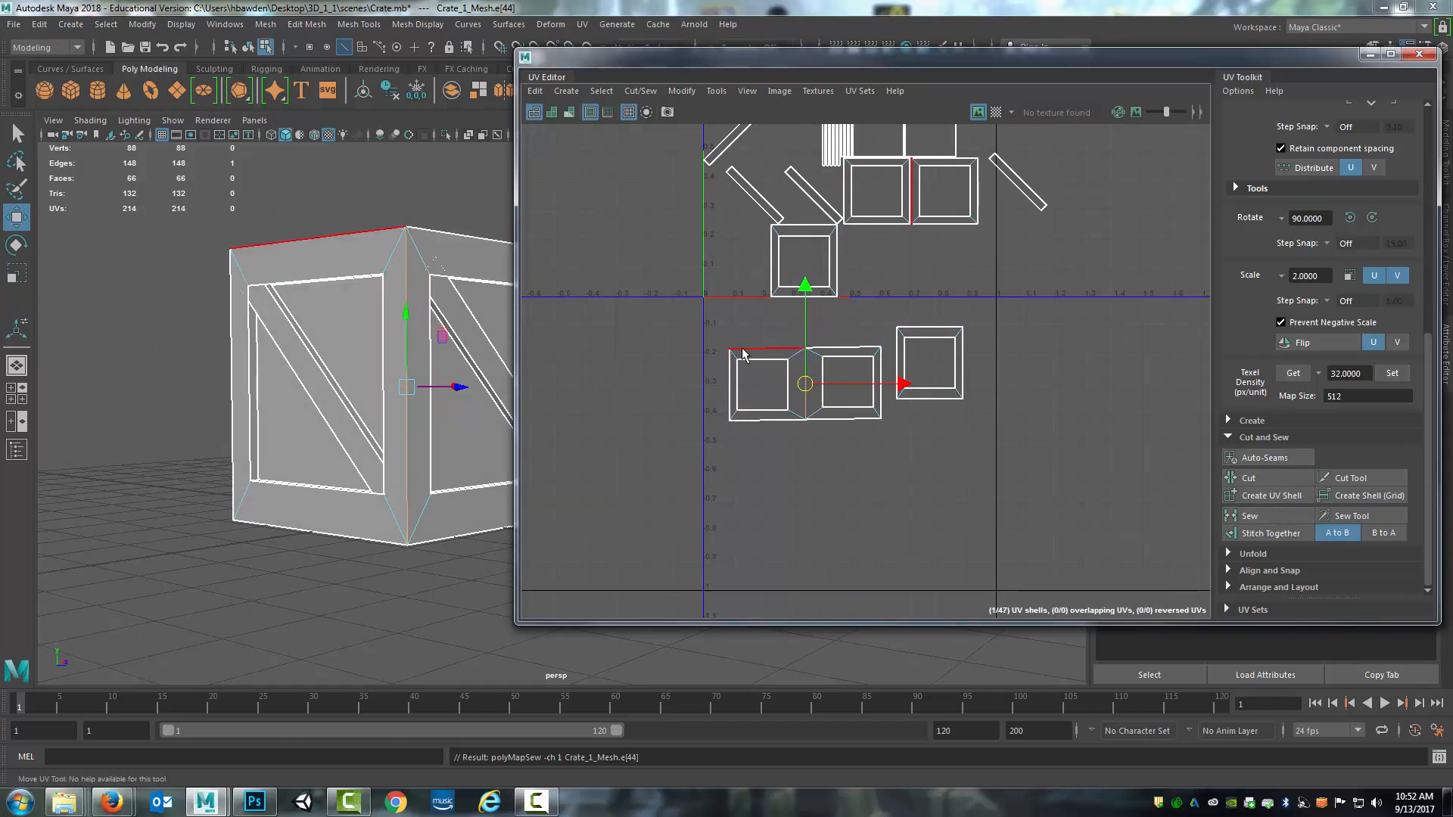
key(ctrl+z)
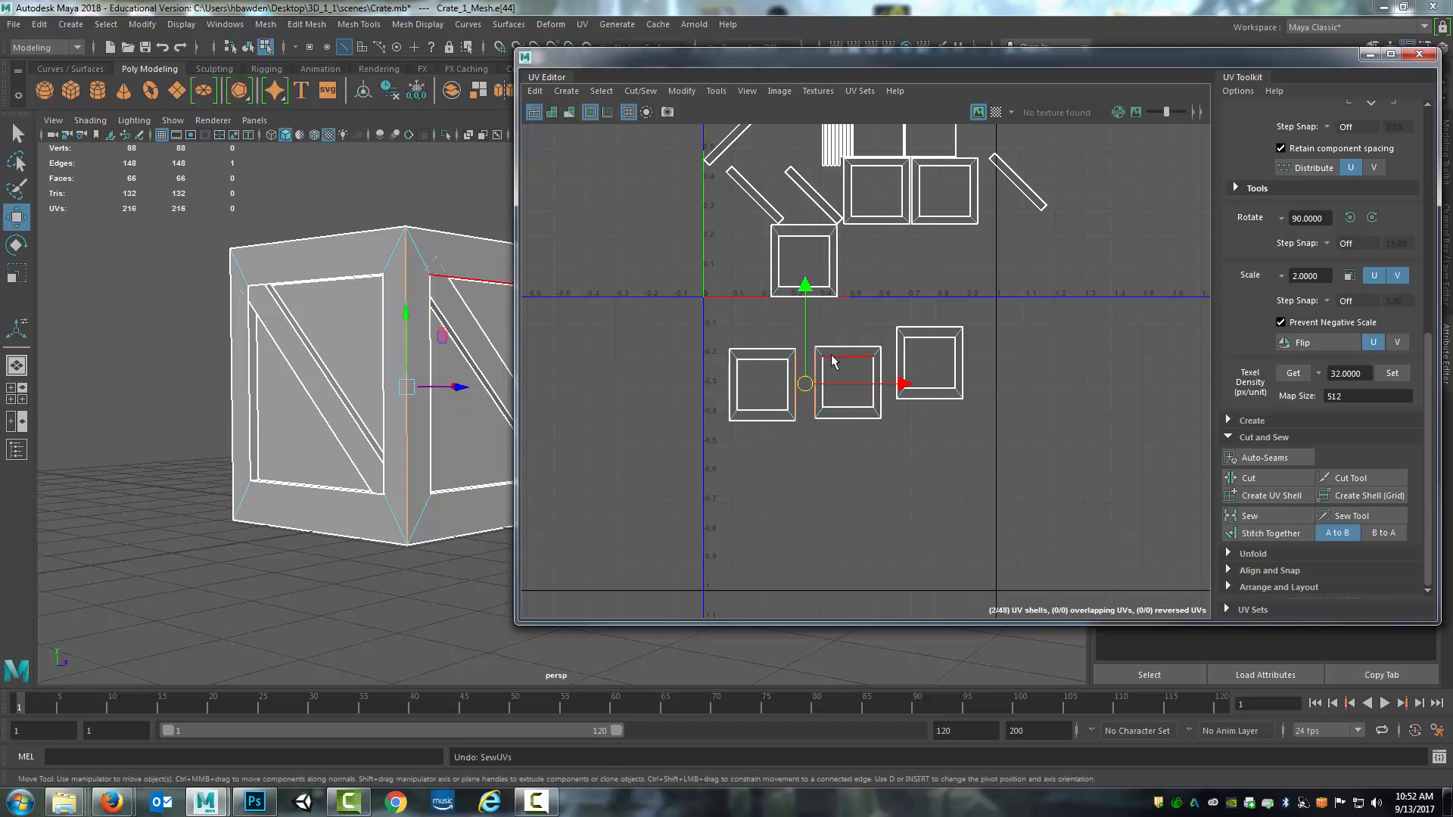
- Stitch the first two frame shells together from A to B, and try stitching the third frame onto them before undoing that
click(1254, 534)
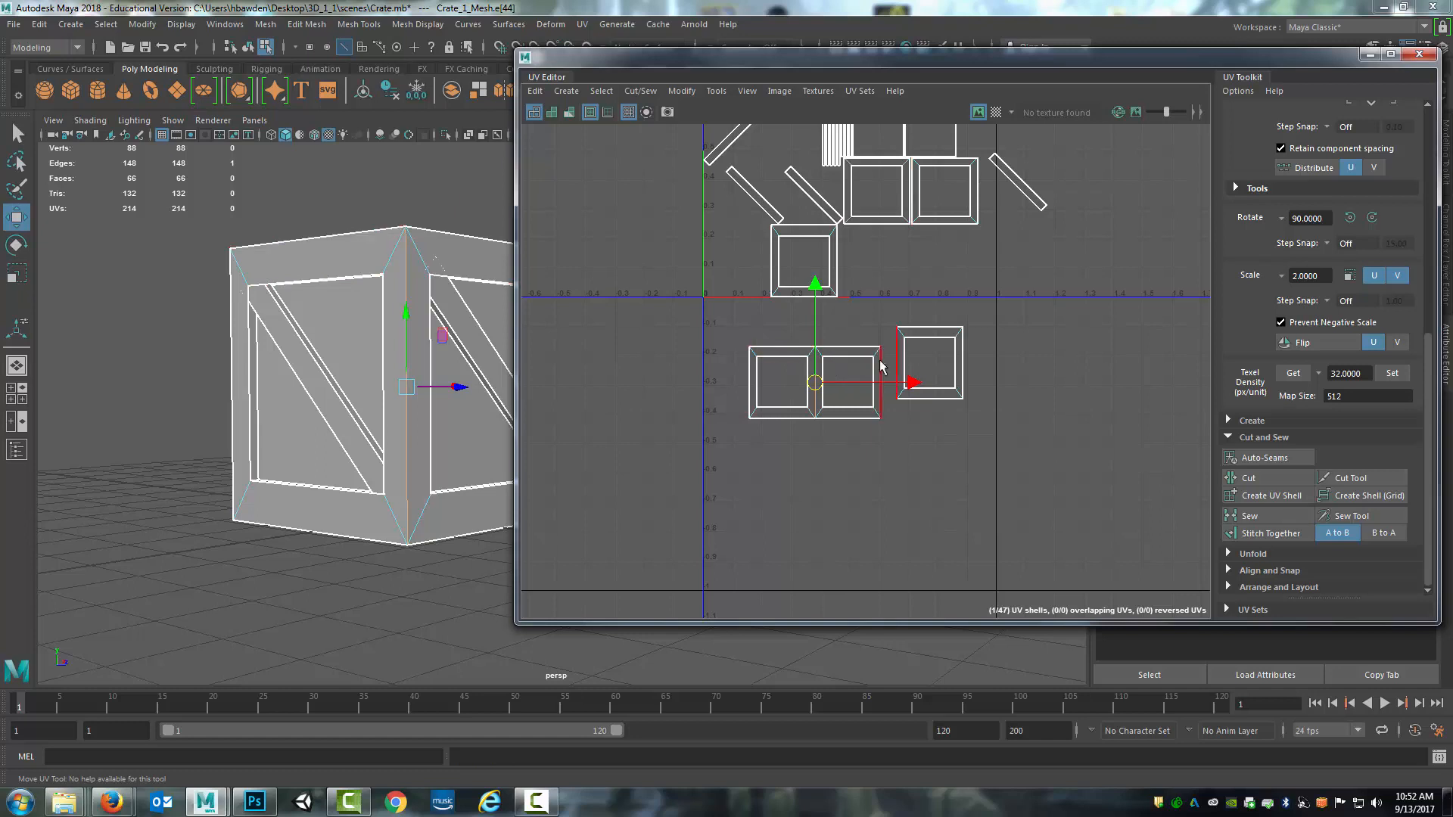
click(898, 344)
click(1271, 533)
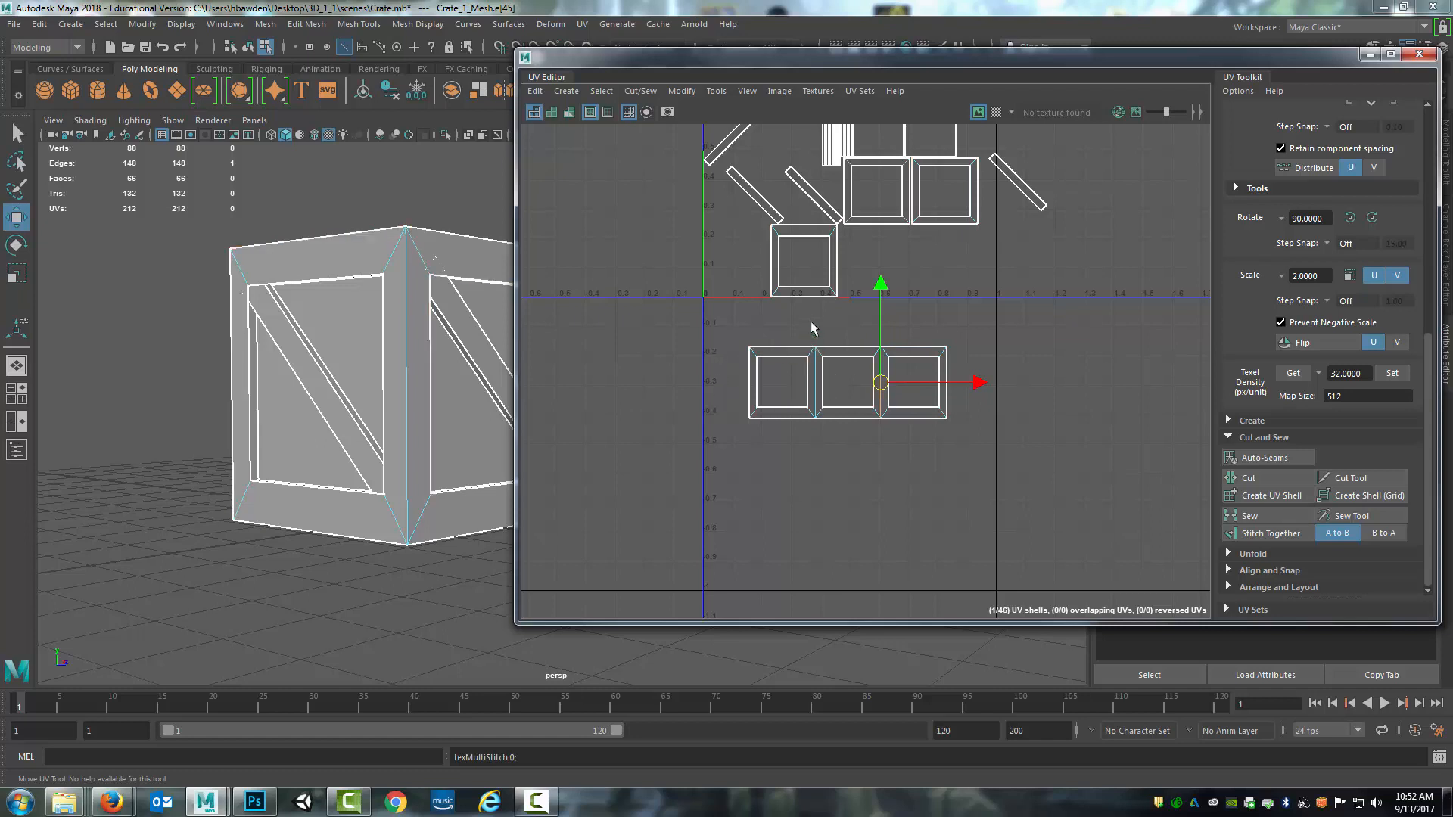
key(ctrl+z)
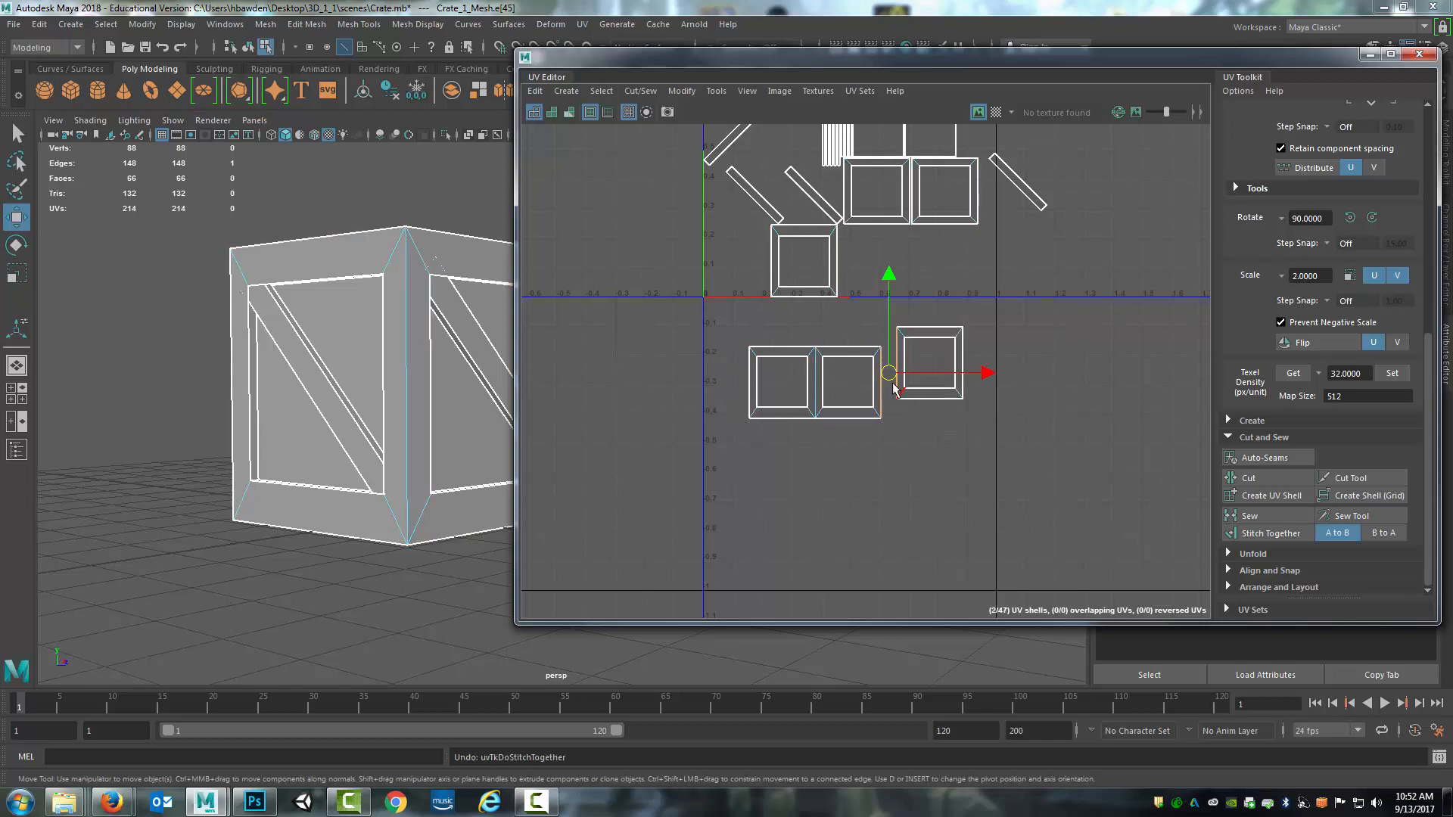
- Scale the unattached third frame shell up slightly and select the edge it shares with the joined pair
right_drag(898, 339, 980, 350)
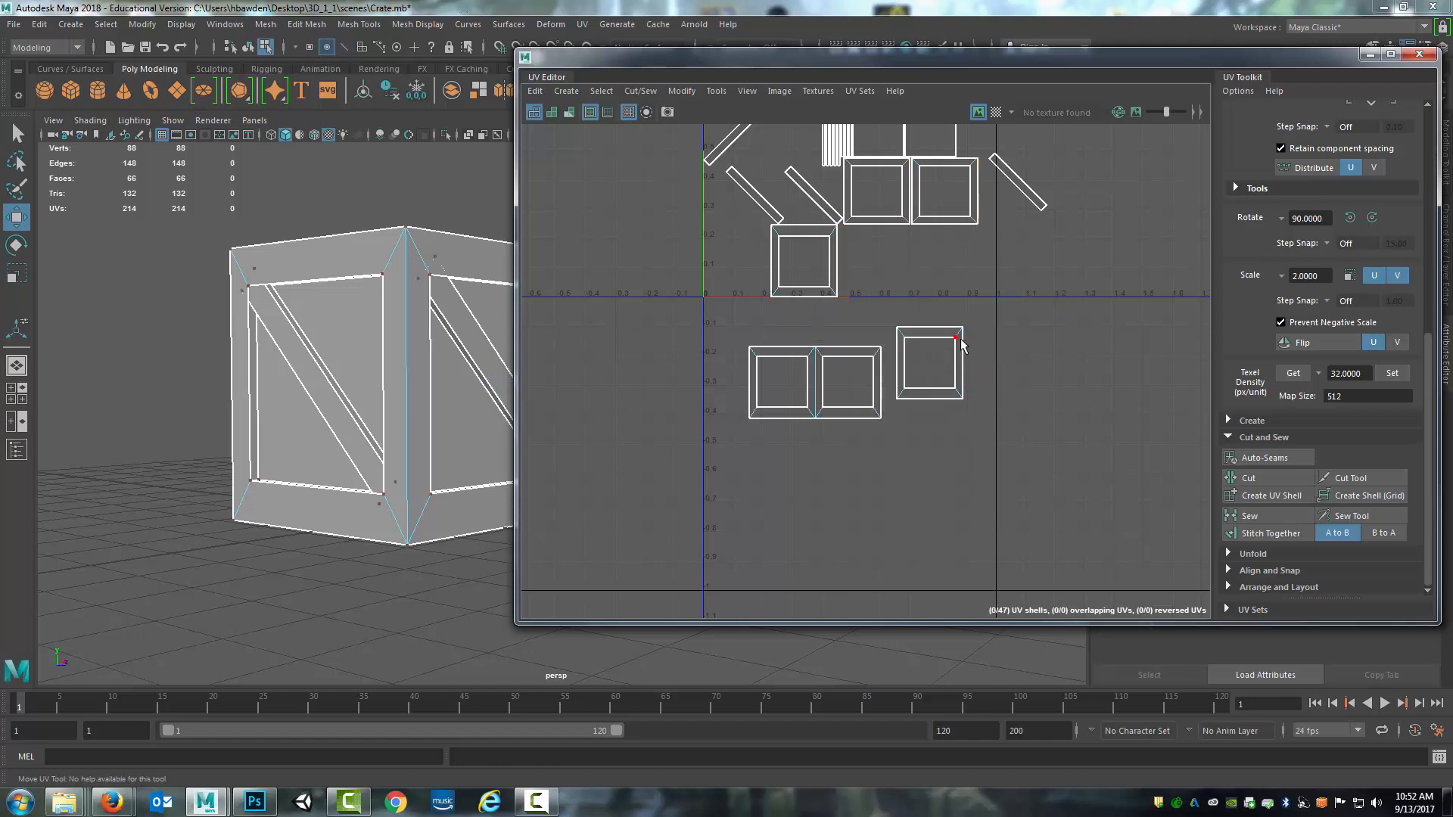
key(r)
drag(930, 364, 940, 364)
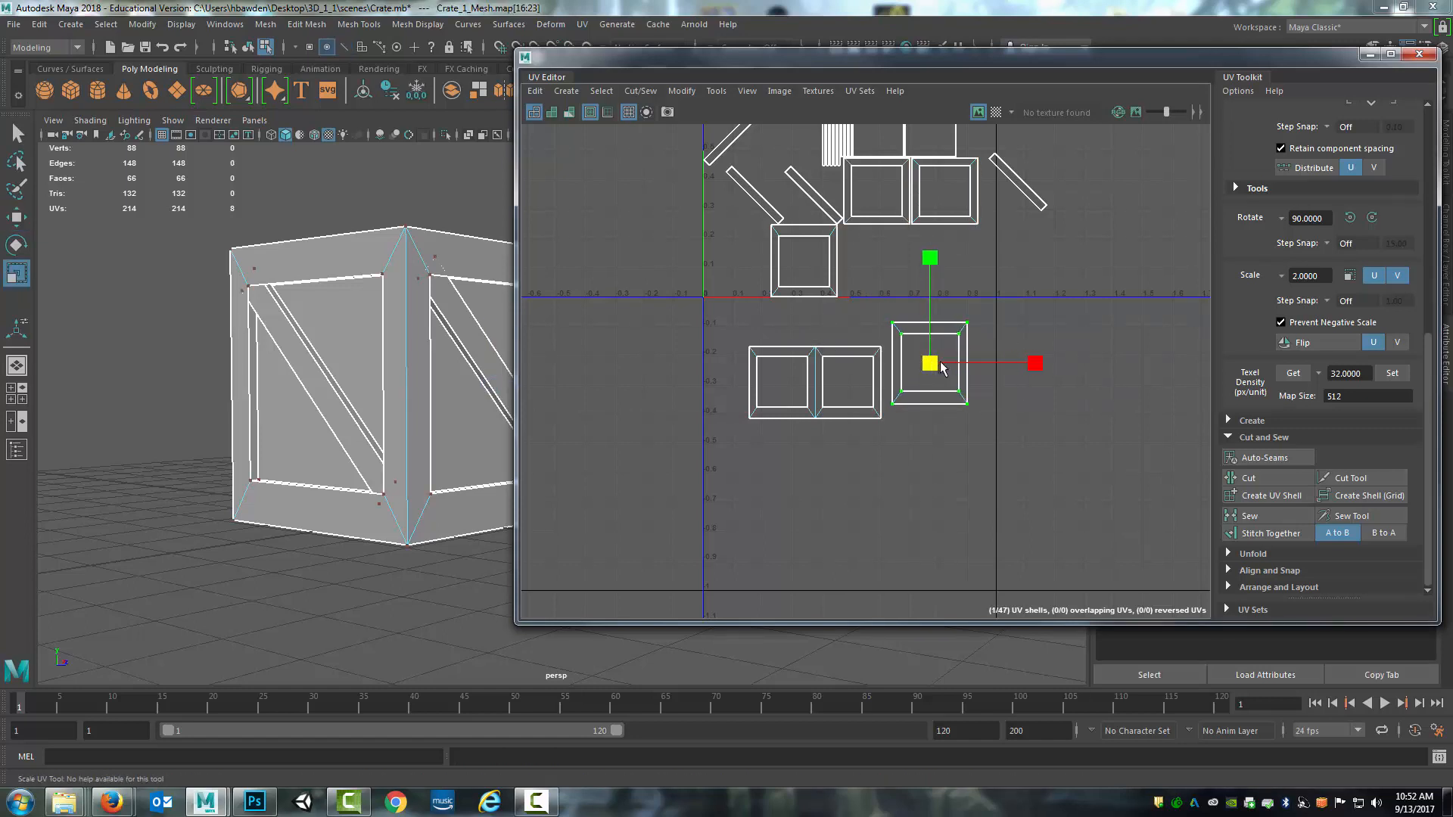
right_drag(880, 373, 880, 356)
click(880, 372)
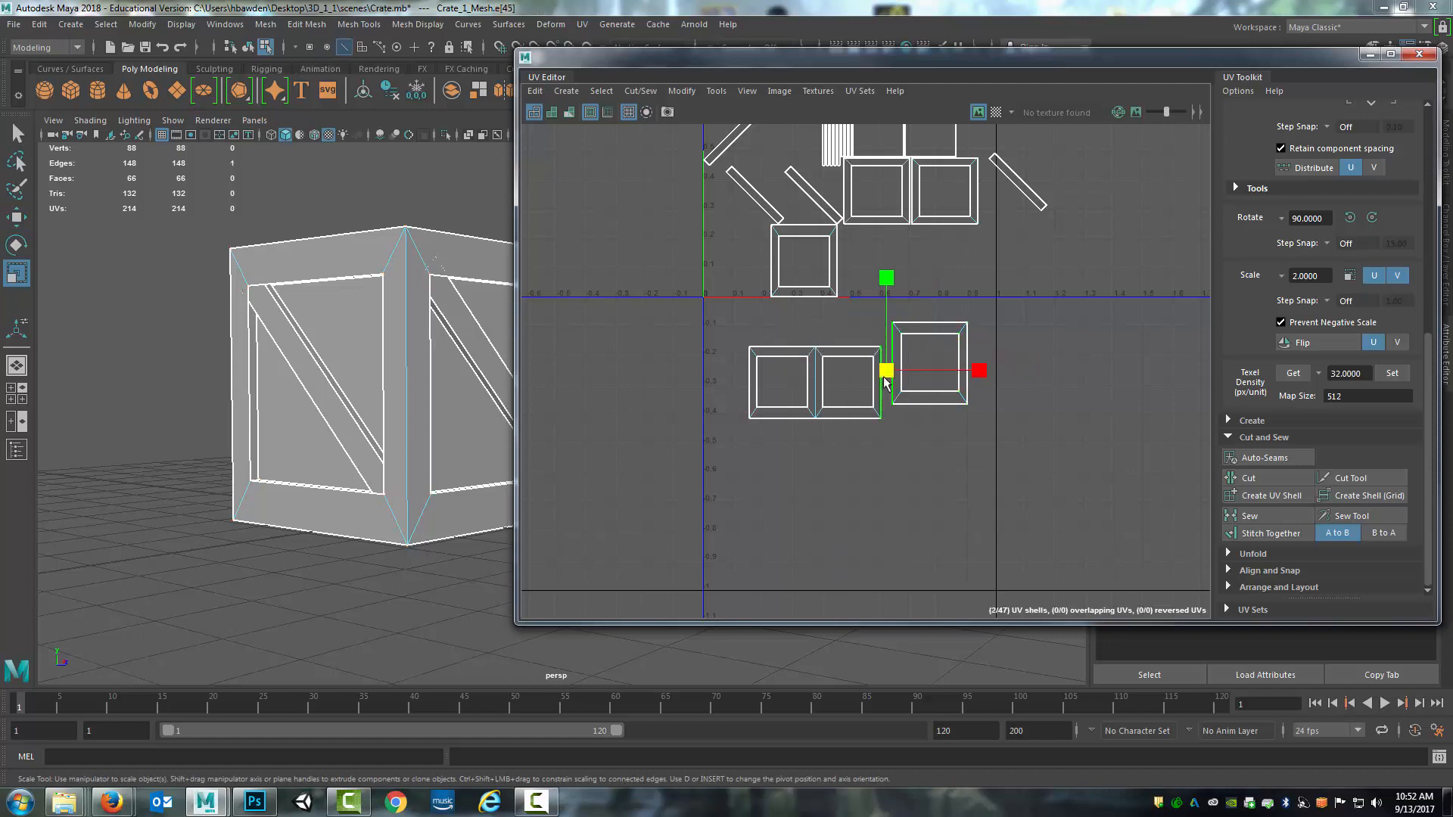
- Stitch the enlarged frame to the joined pair, undo it, and stitch it again along the same shared edge
click(1249, 536)
key(ctrl+z)
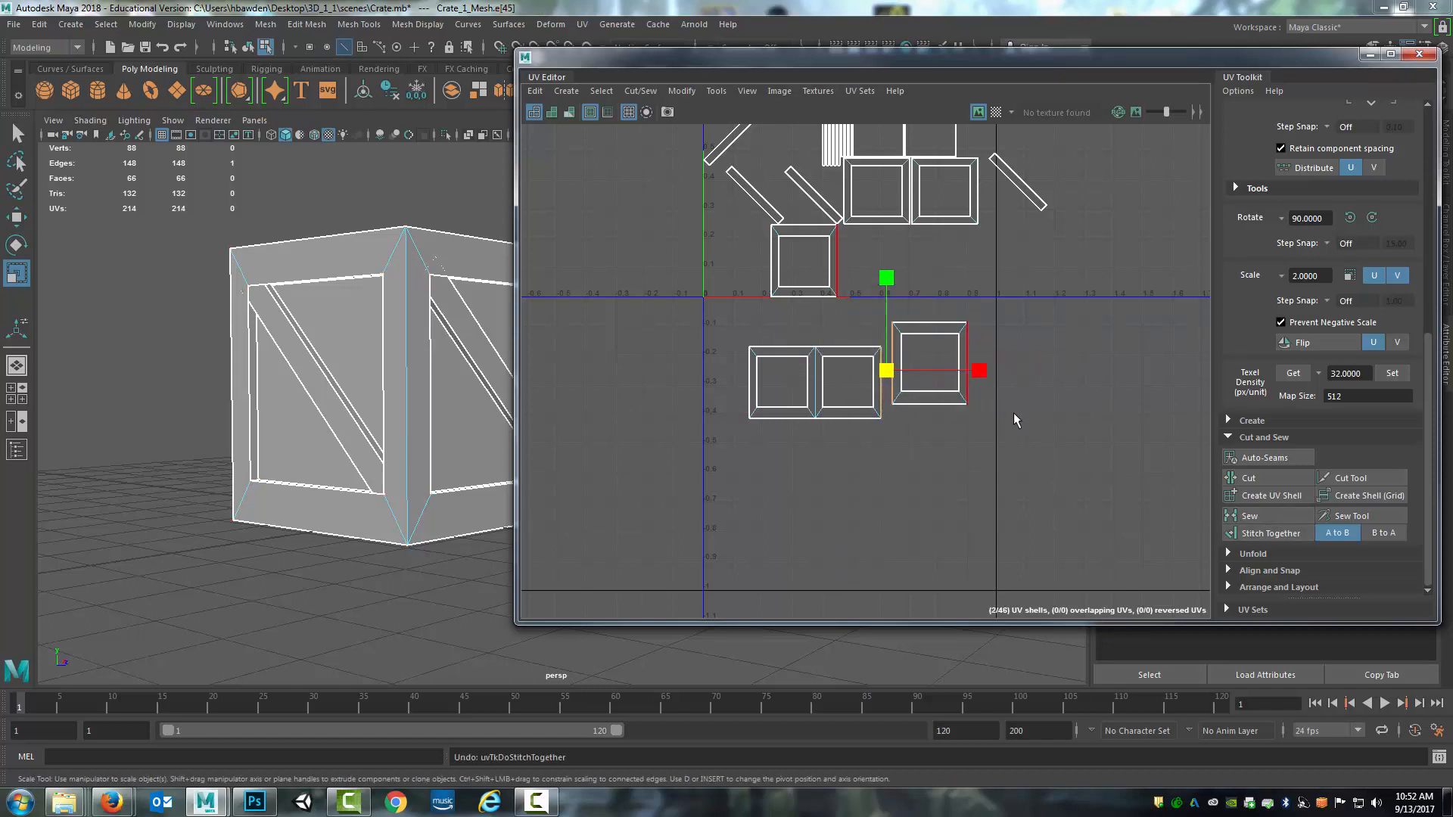
click(988, 477)
click(881, 398)
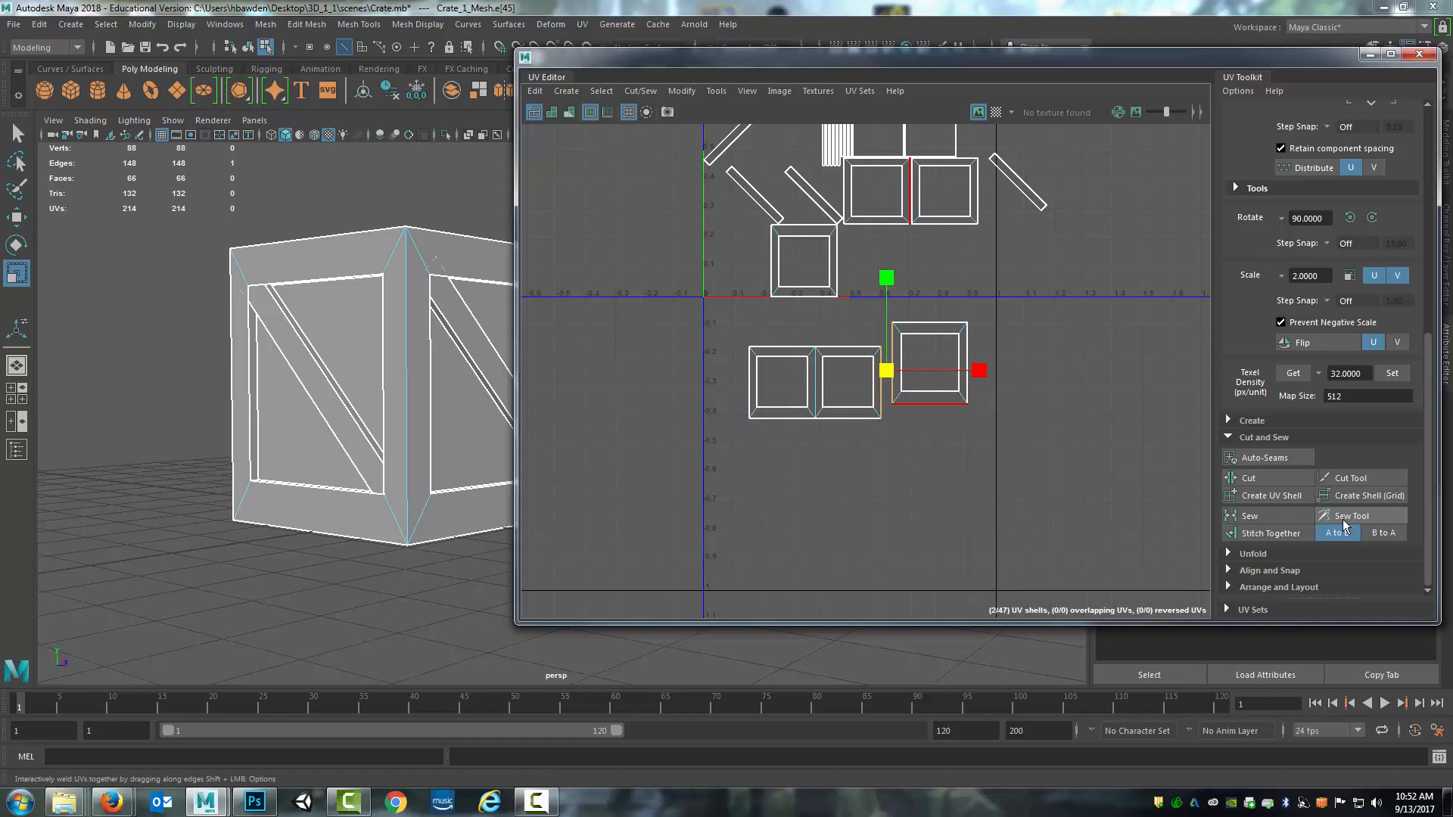
click(1270, 533)
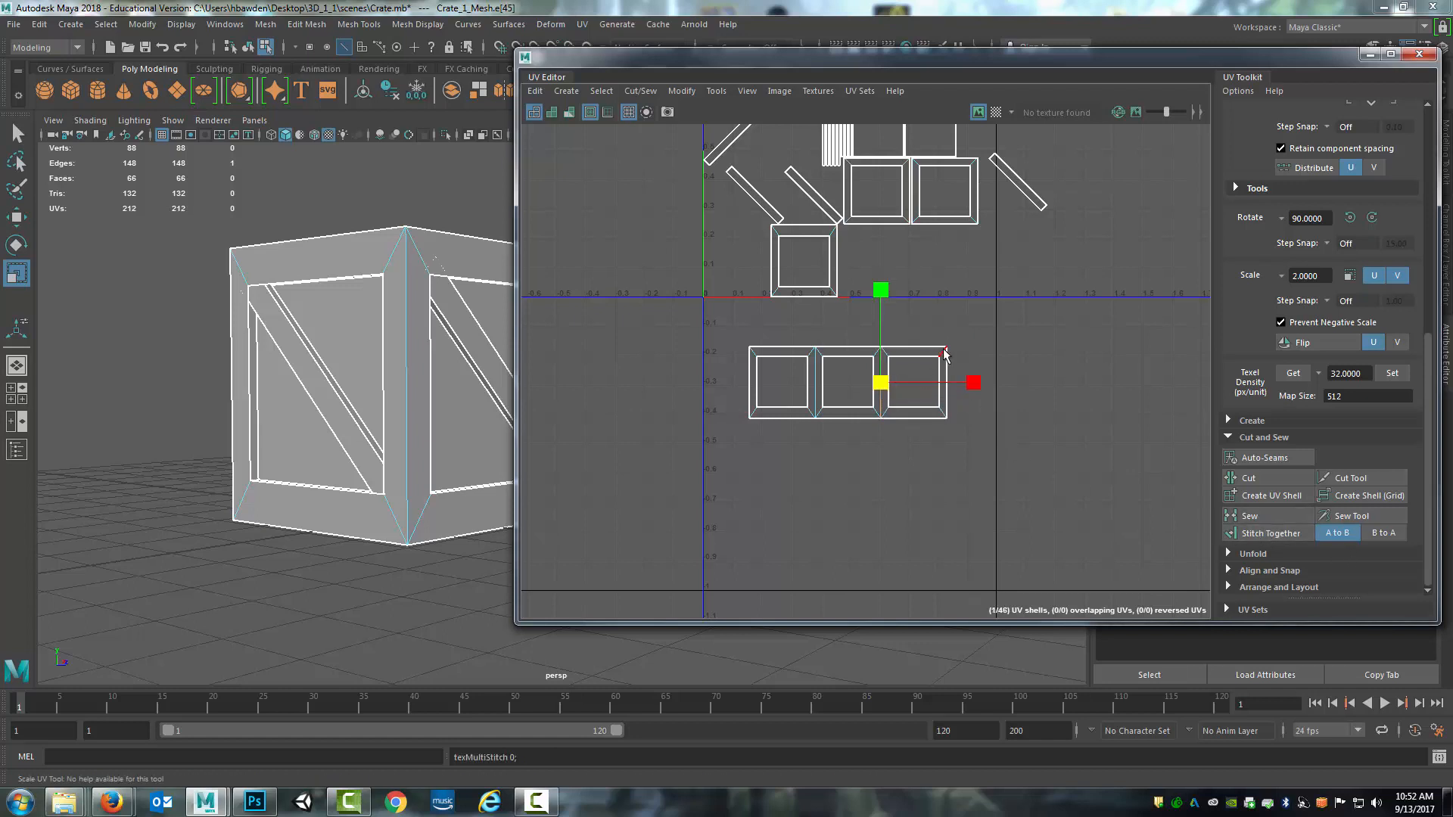
- Try stitching the remaining bottom-row frame onto the end of the three-frame strip, and undo back to the joined pair
click(952, 357)
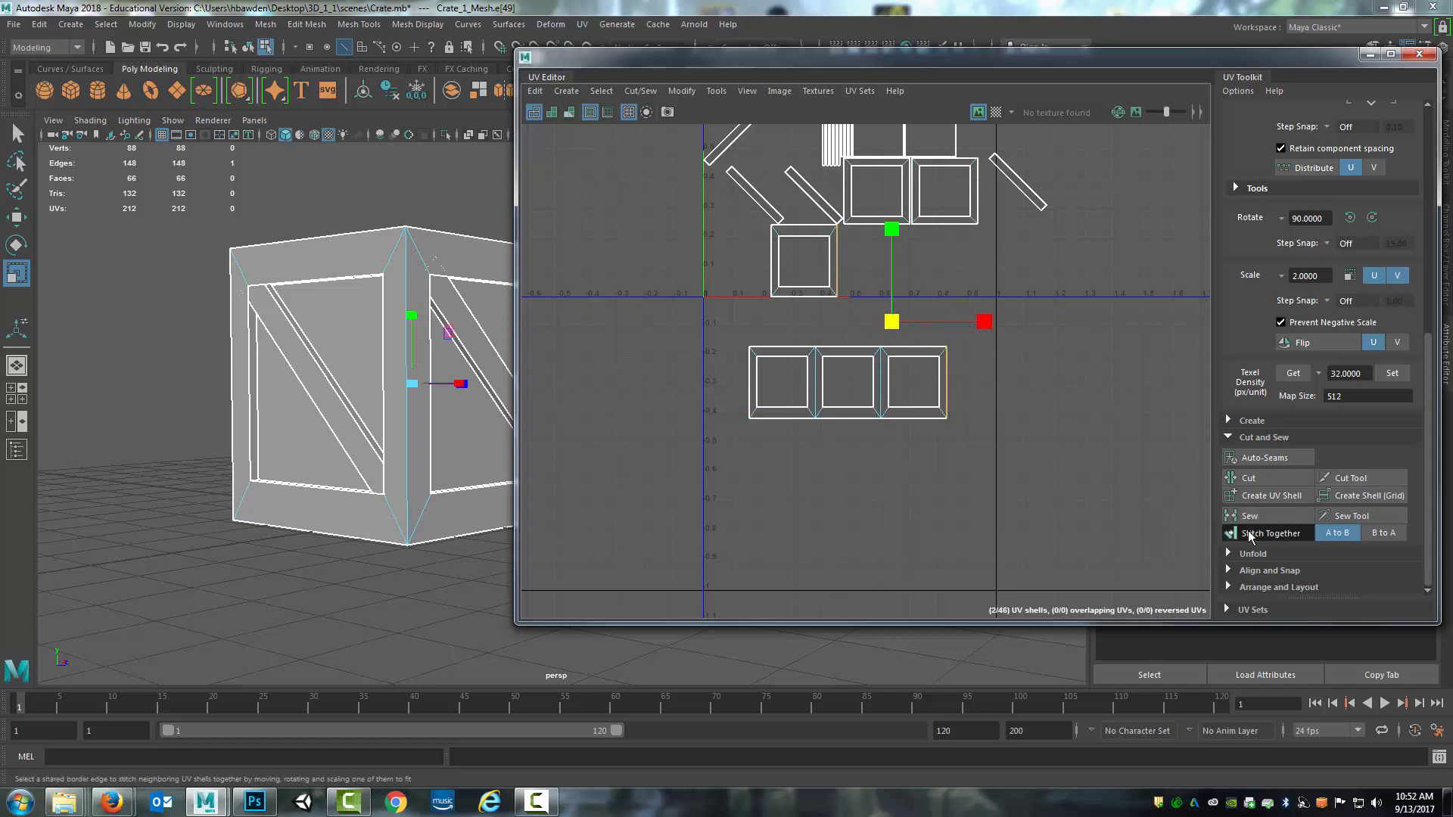
click(1270, 533)
alt+middle_drag(984, 273, 1033, 267)
key(ctrl+z)
key(ctrl+z)
- Try sewing the separate larger frame shell to the joined pair along their shared edge, and undo the sew
scroll(1018, 283, up, 3)
right_click(941, 270)
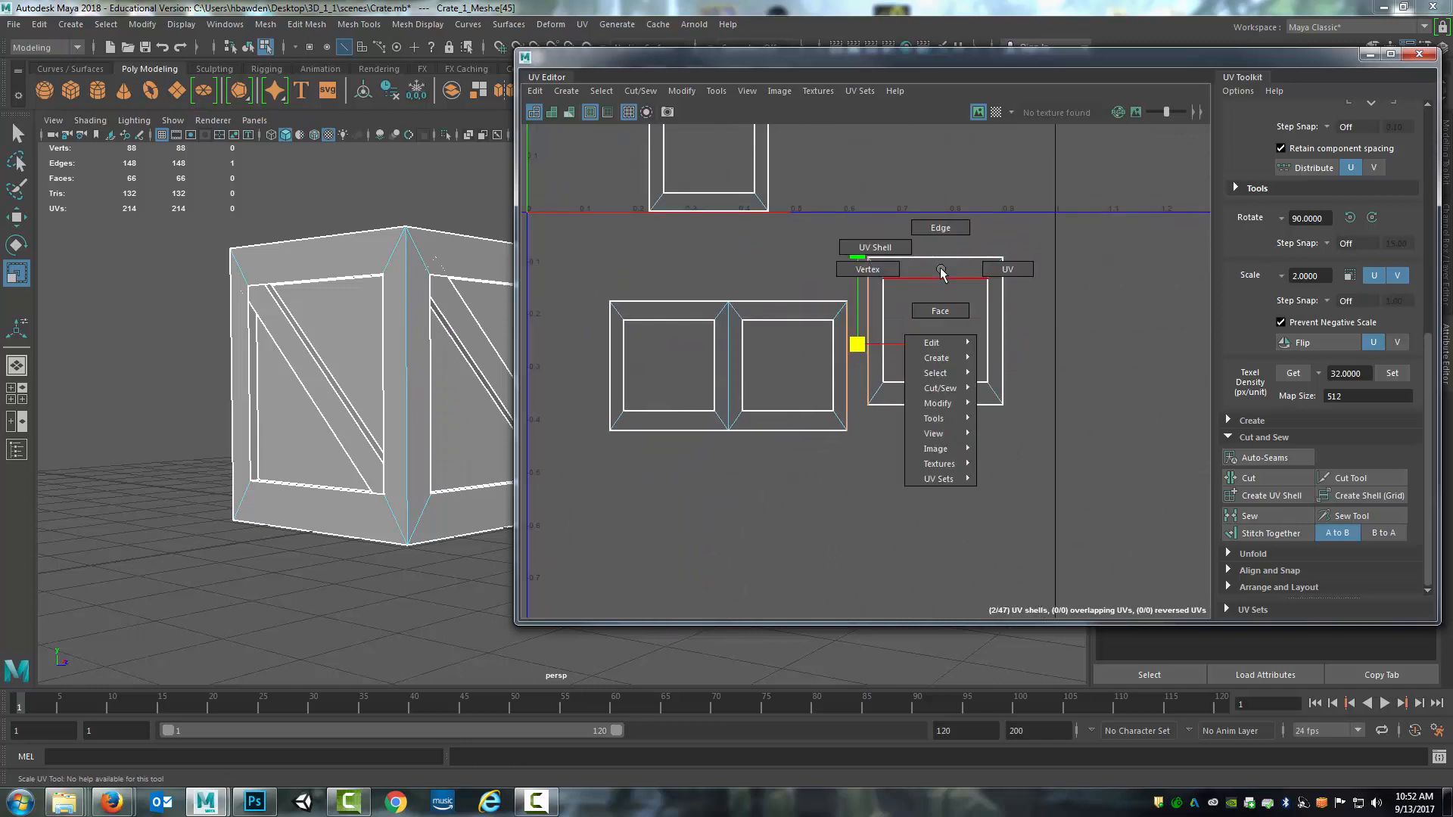
click(1007, 269)
scroll(943, 358, down, 3)
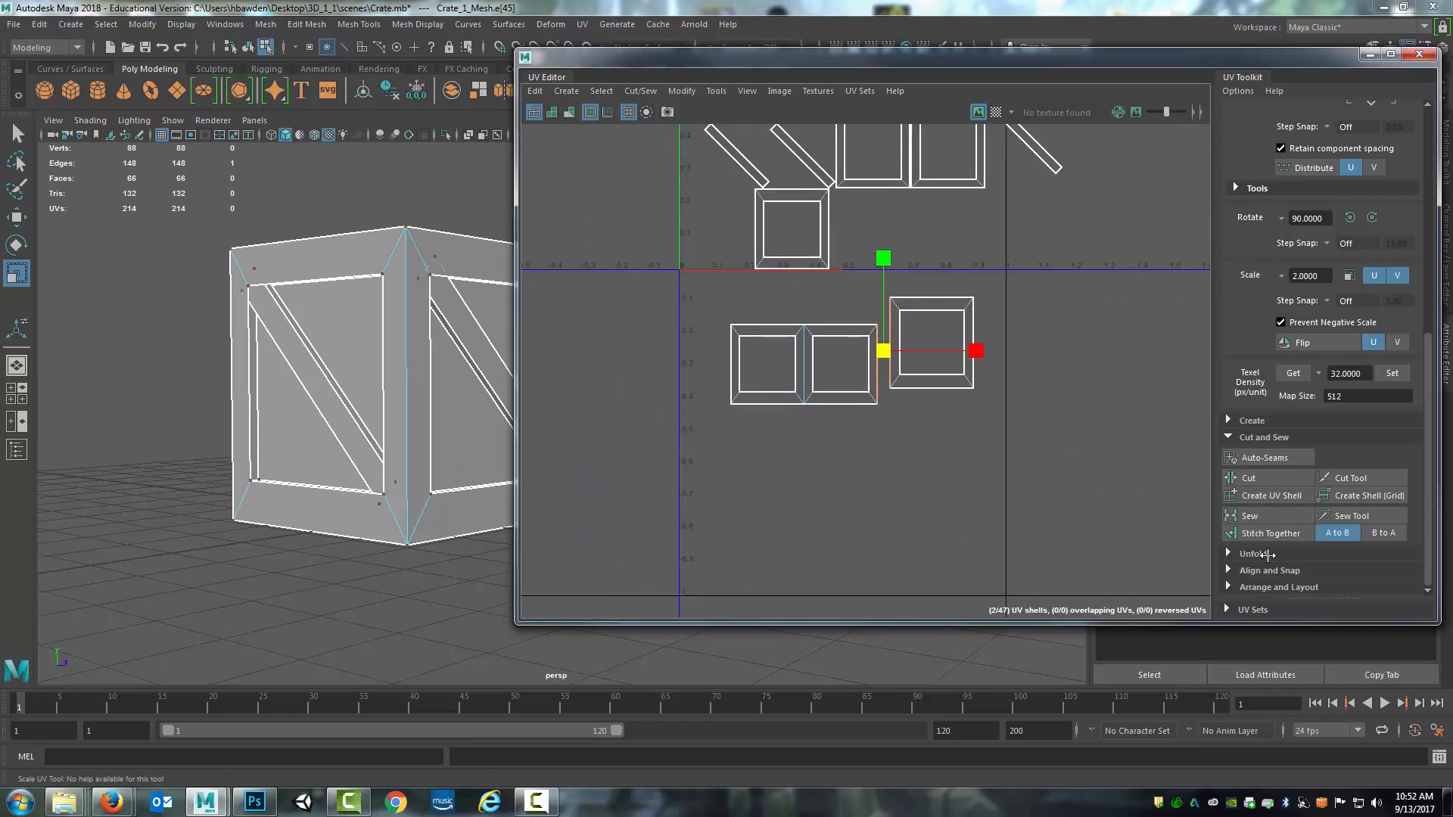
click(1255, 517)
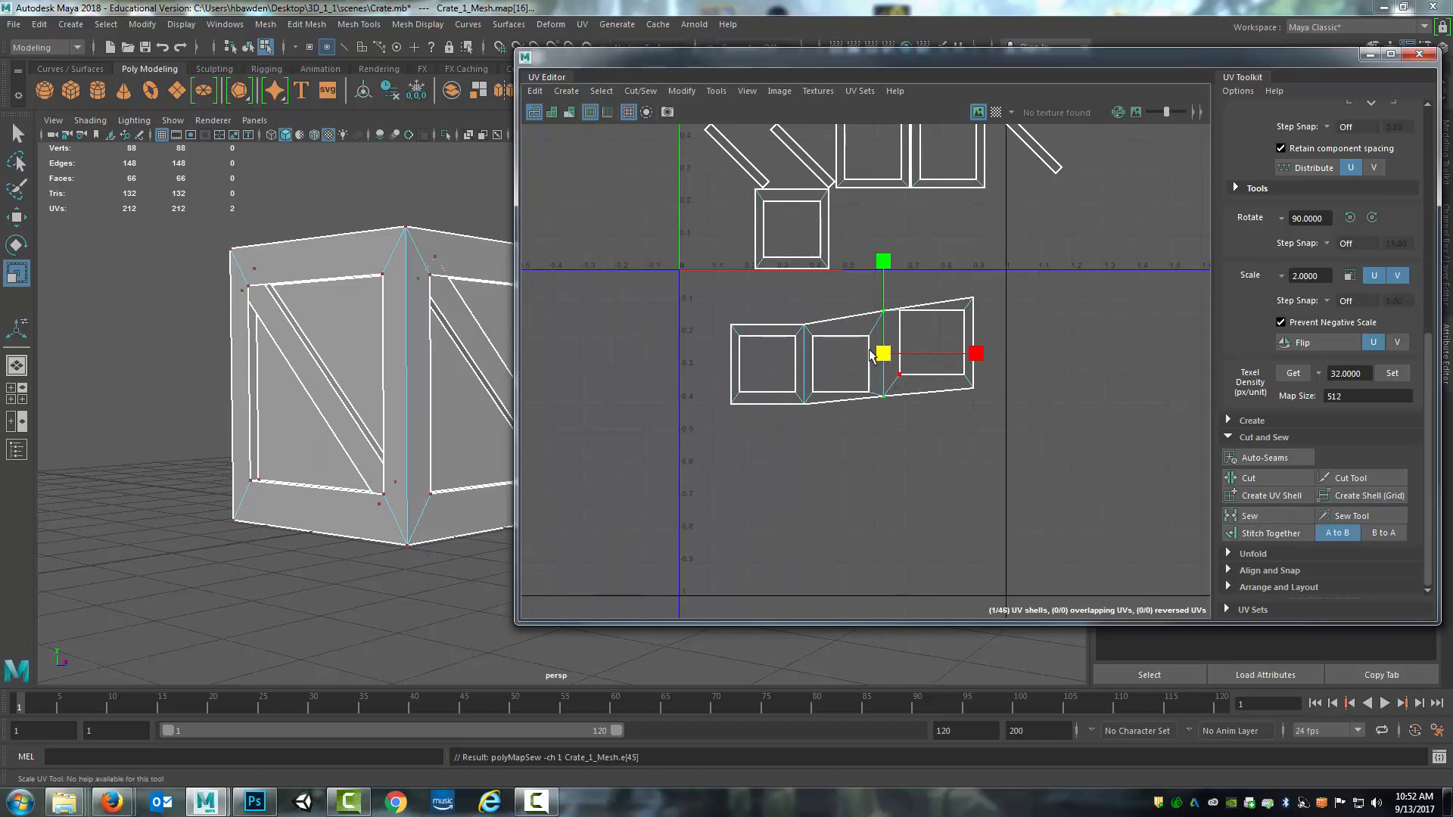
key(ctrl+z)
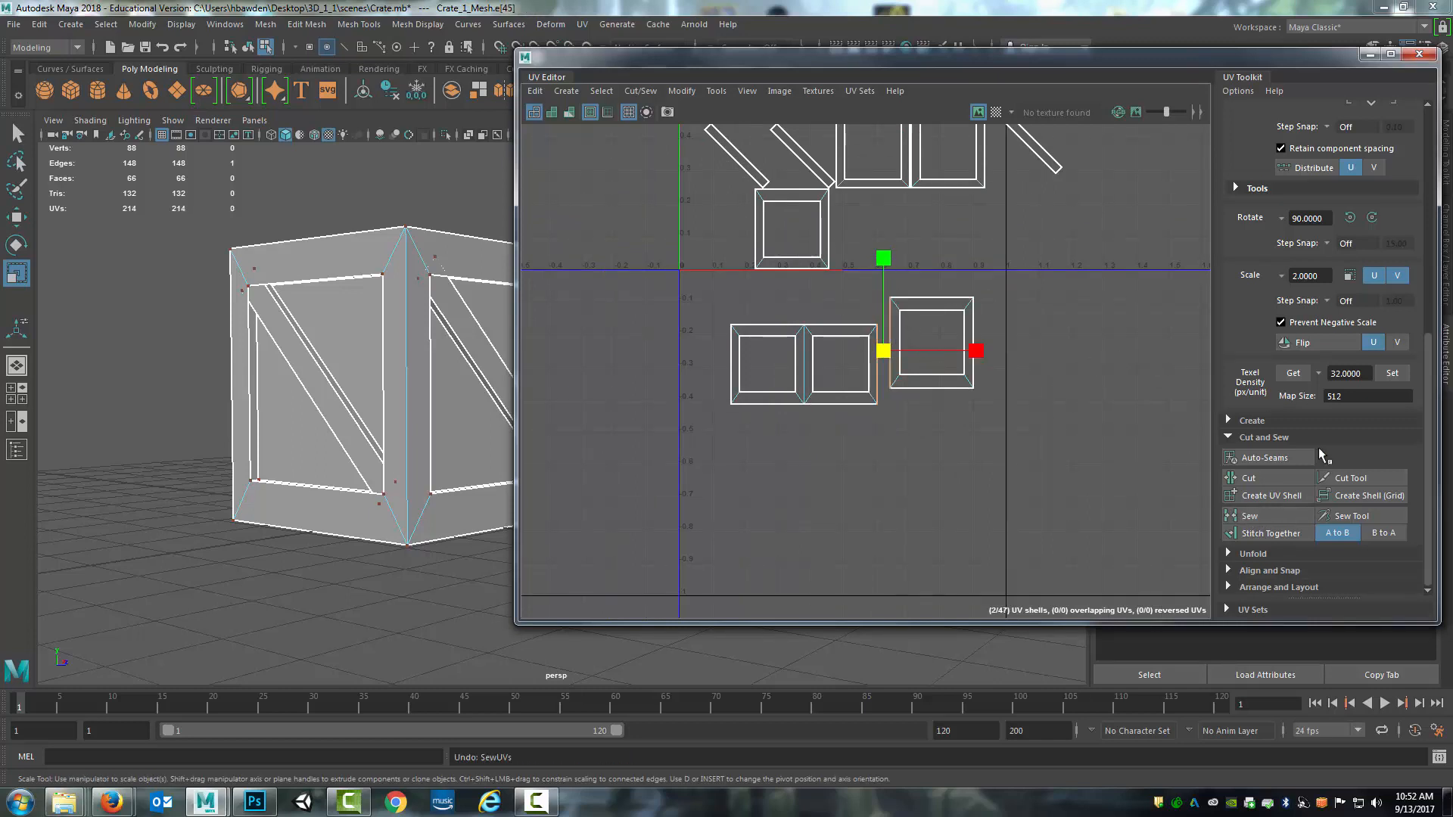
- Cut the joined pair of frame shells along the edge they share
right_drag(807, 348, 807, 306)
click(804, 357)
alt+middle_drag(847, 357, 909, 346)
scroll(877, 353, up, 3)
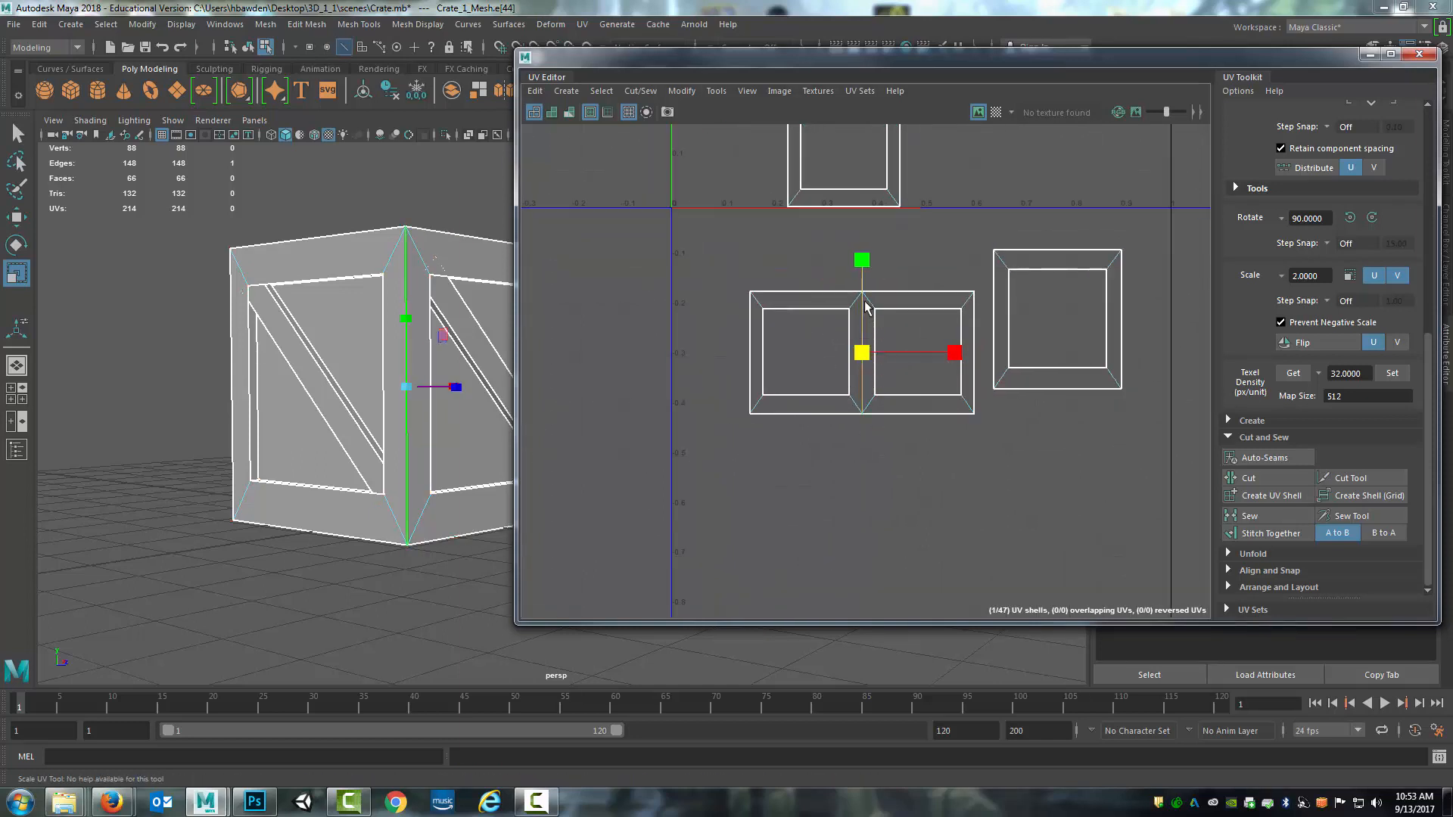
click(1249, 481)
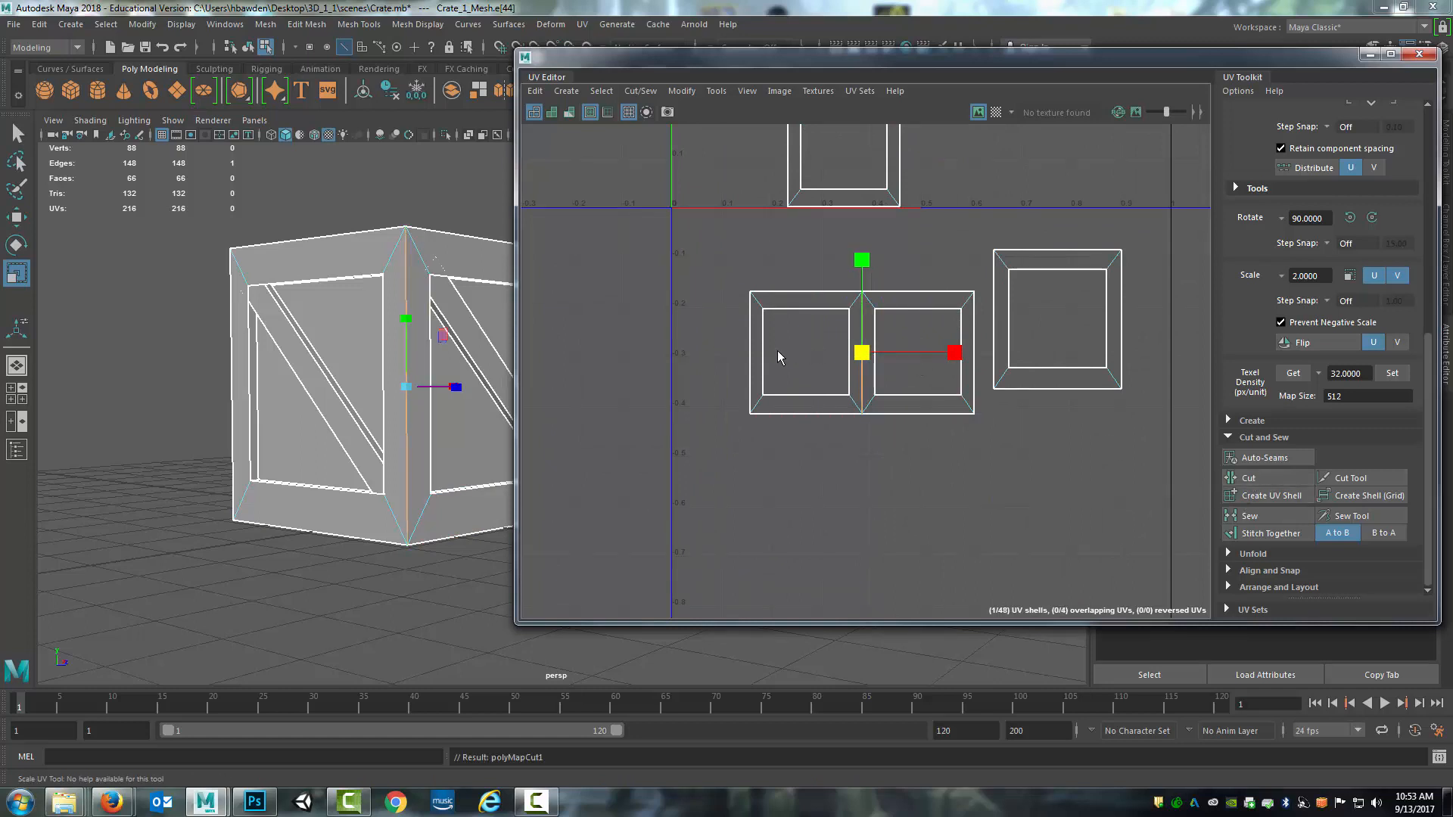
- Move the left frame shell of the cut pair away from its neighbour
click(836, 291)
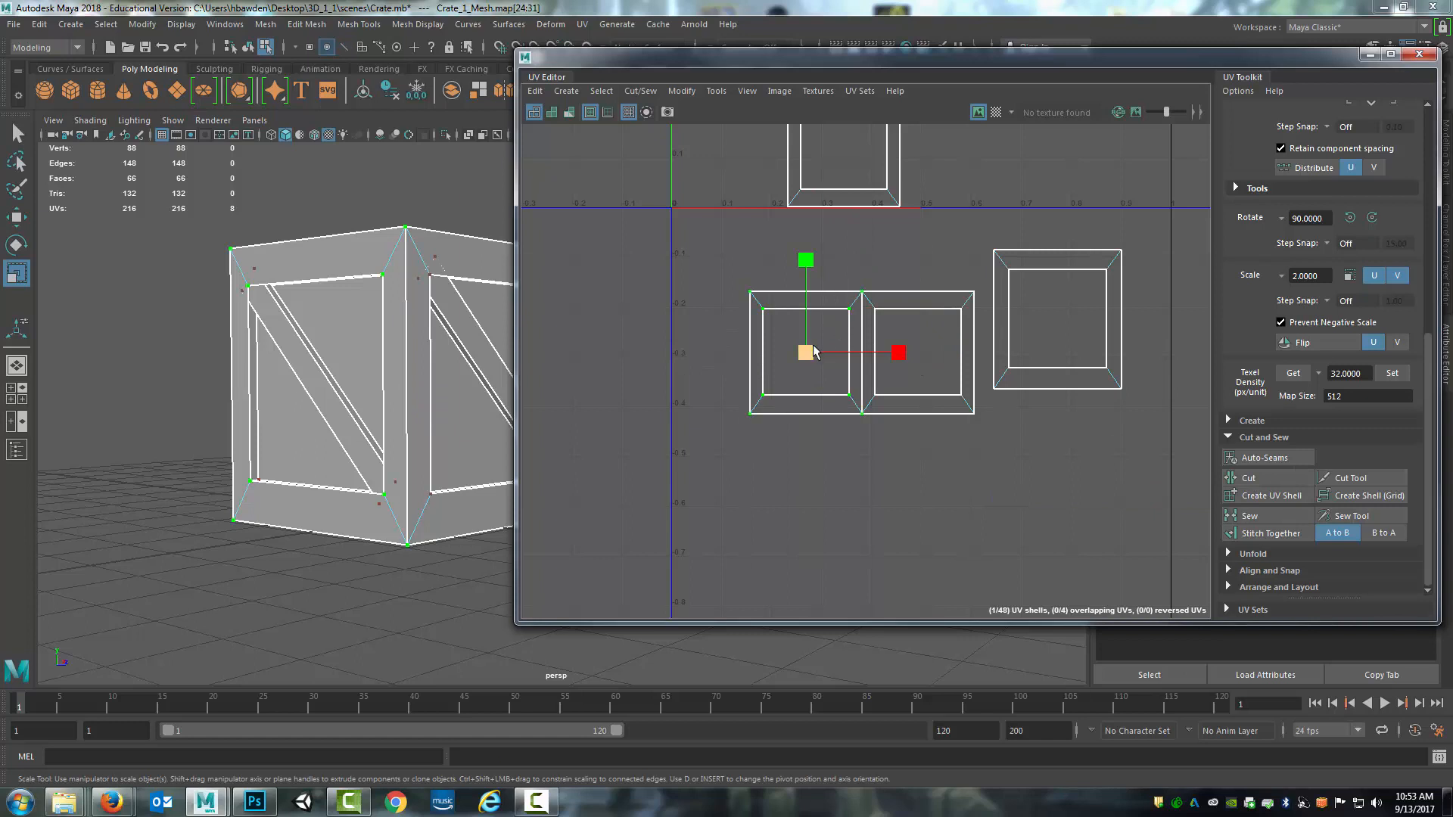
key(w)
drag(795, 344, 738, 325)
- Cut the left frame shell along its four diagonal corner edges
right_drag(783, 284, 794, 262)
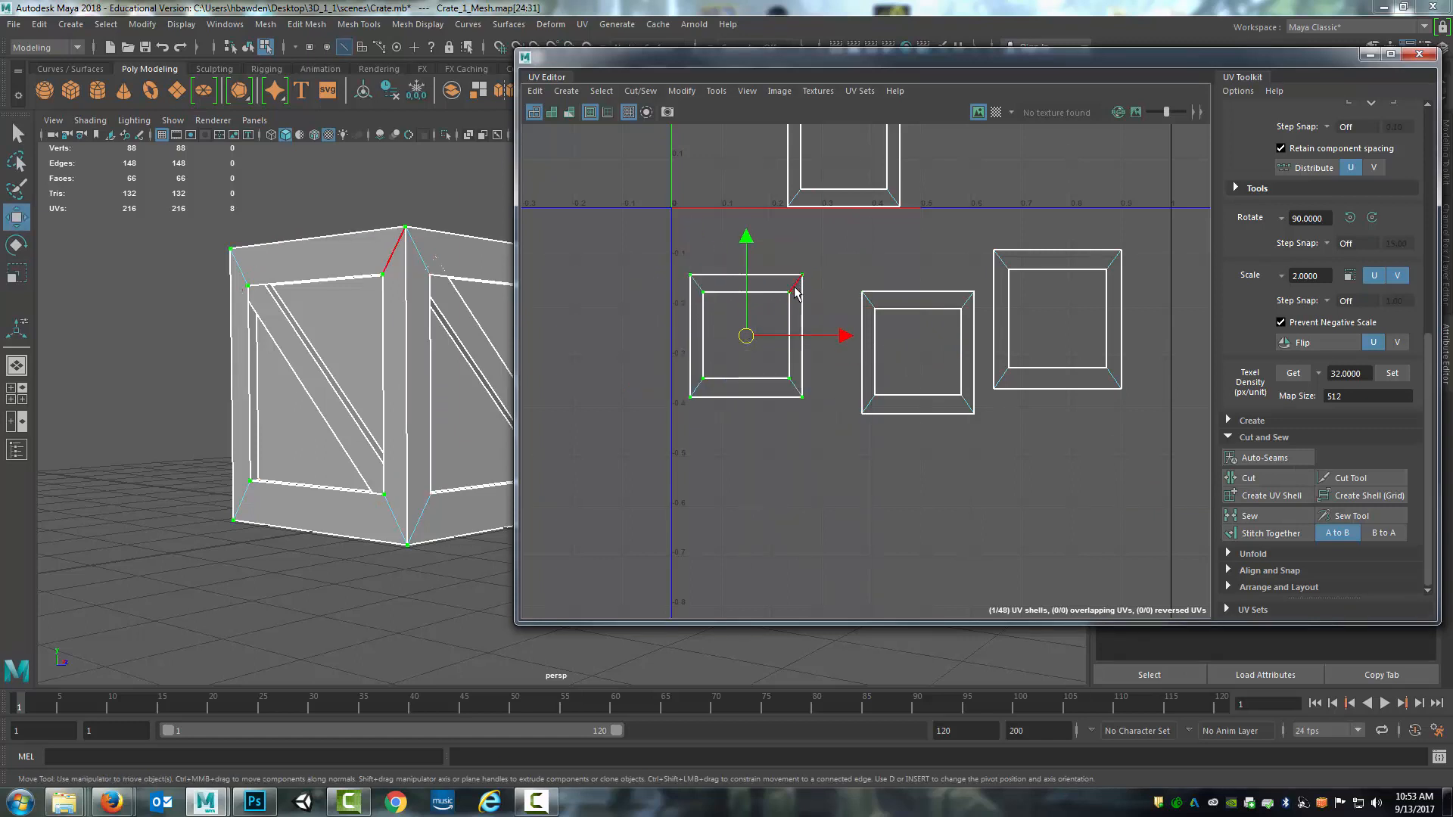
click(795, 285)
shift+click(698, 288)
shift+click(695, 389)
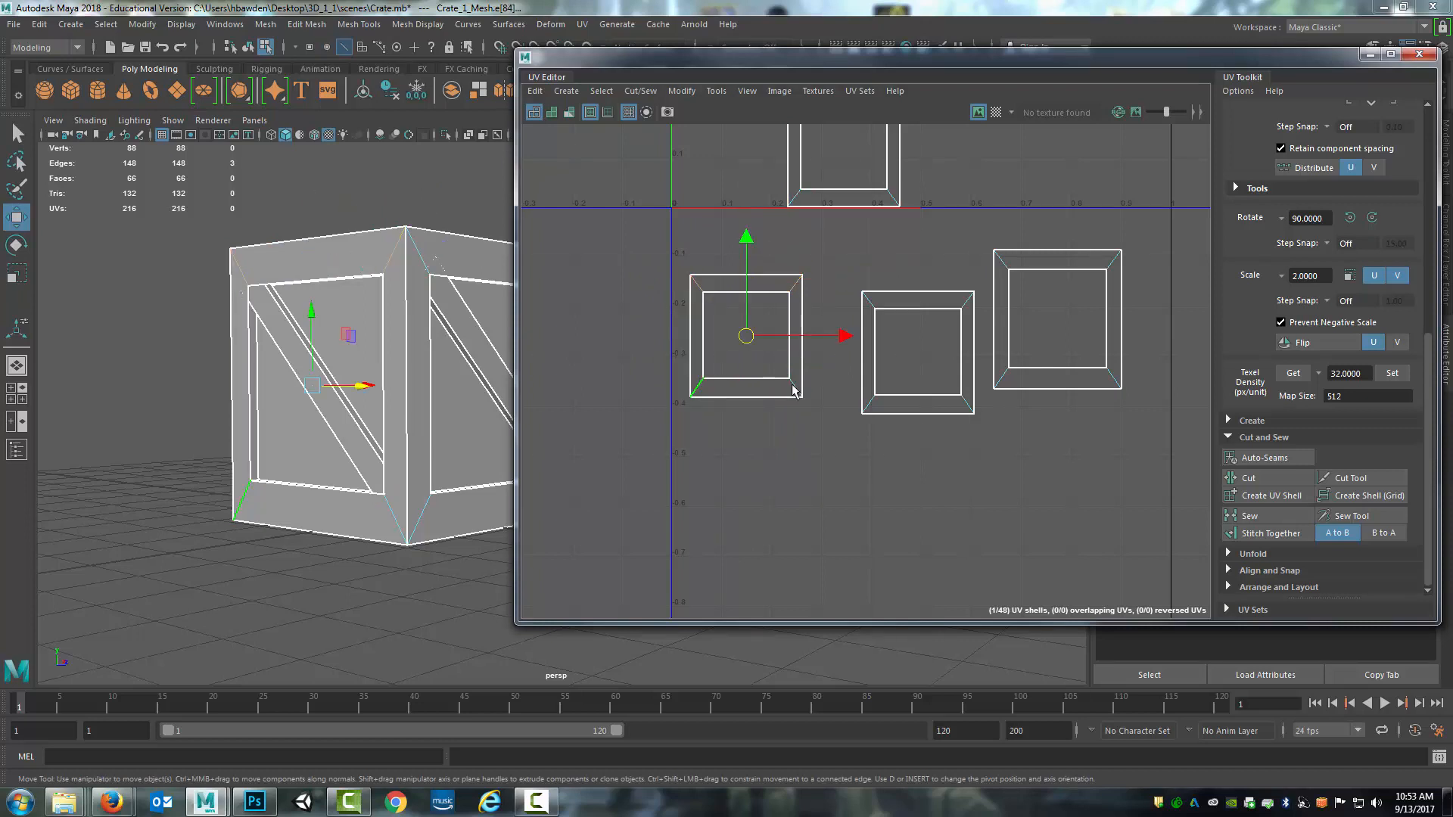
shift+click(792, 389)
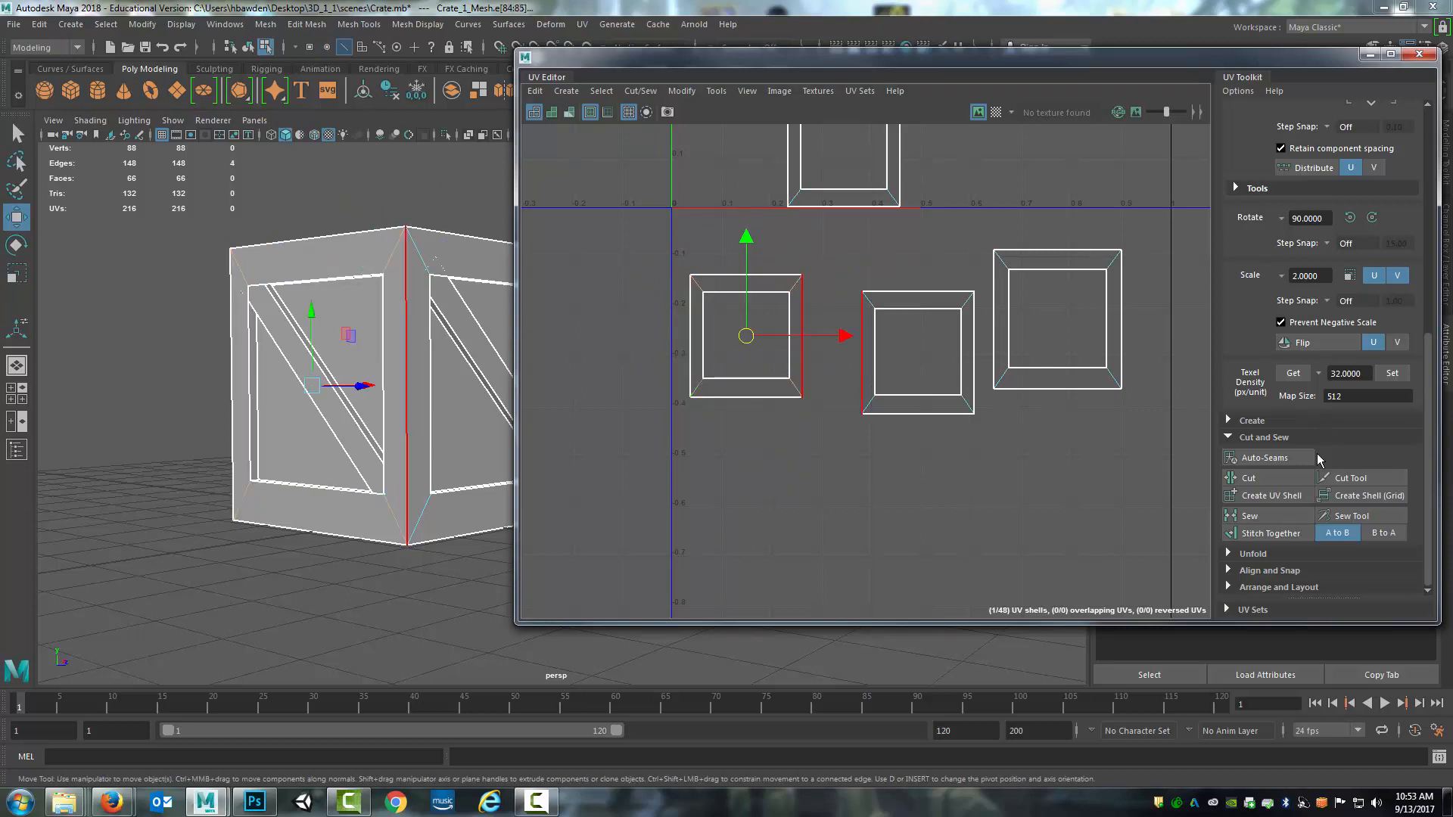
click(1276, 479)
- Move the left frame's top strip up clear of the frame, and shift its right strip slightly down
right_drag(716, 302, 718, 281)
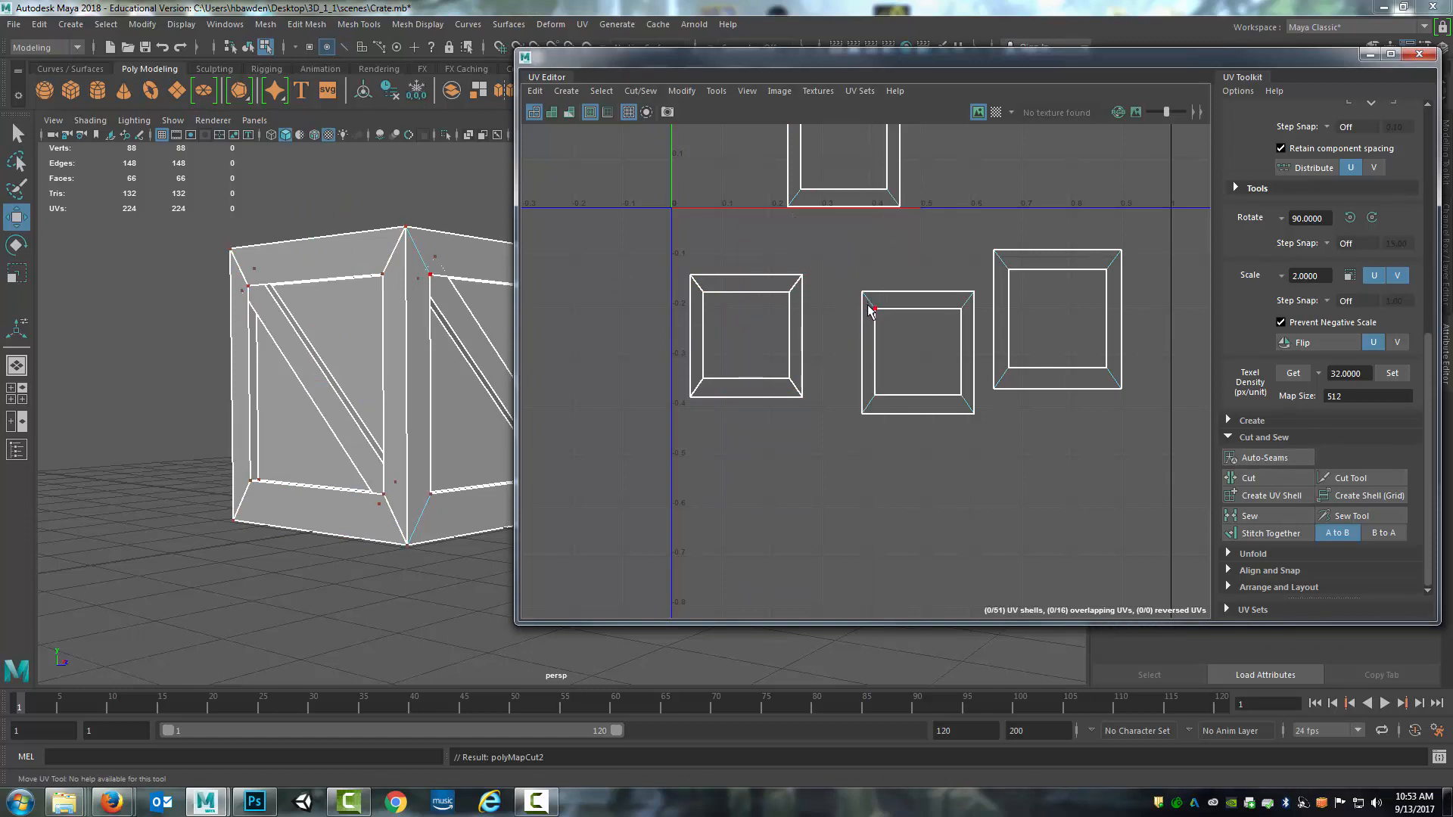
right_drag(761, 282, 810, 280)
drag(759, 282, 756, 234)
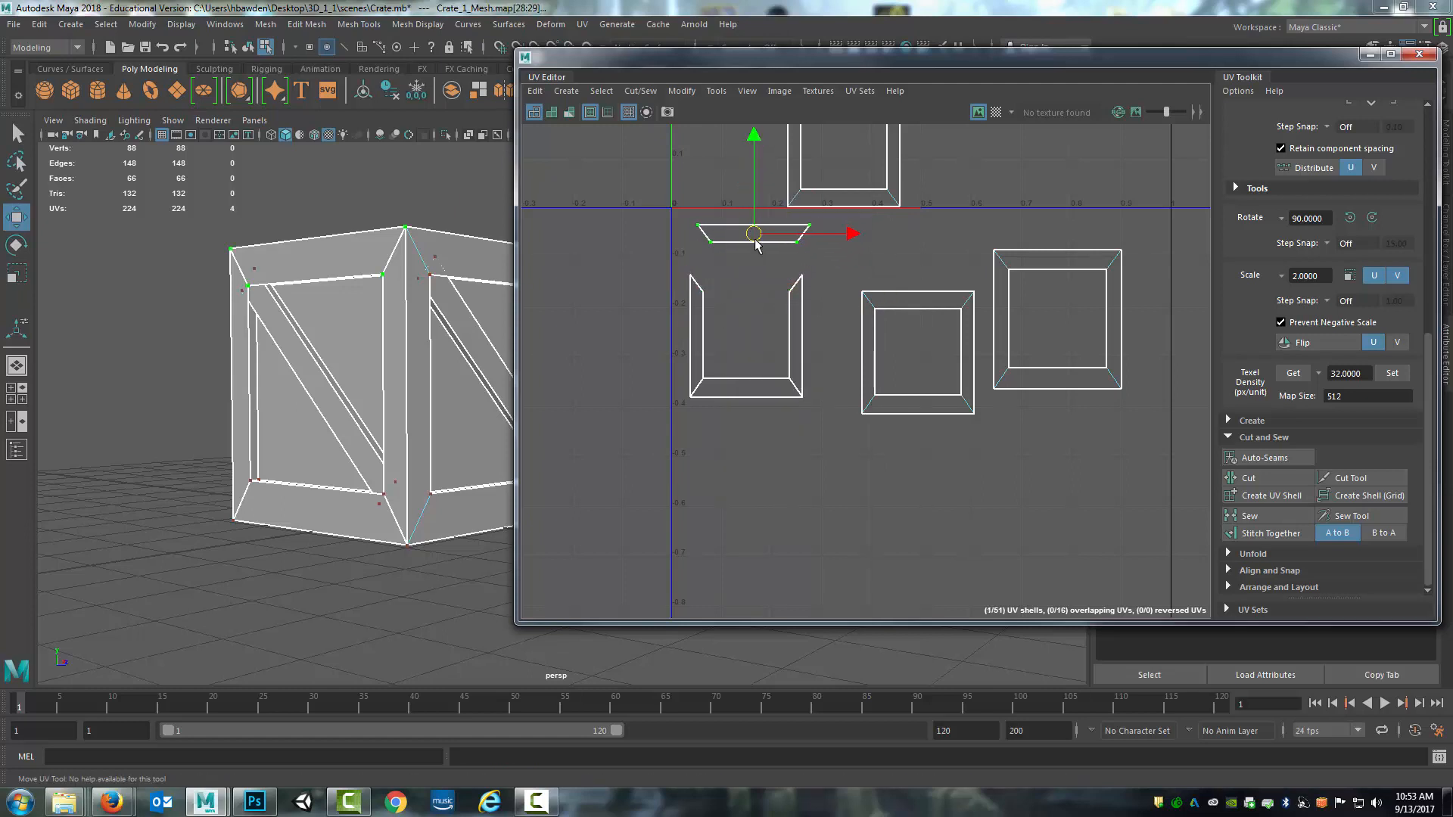
click(791, 299)
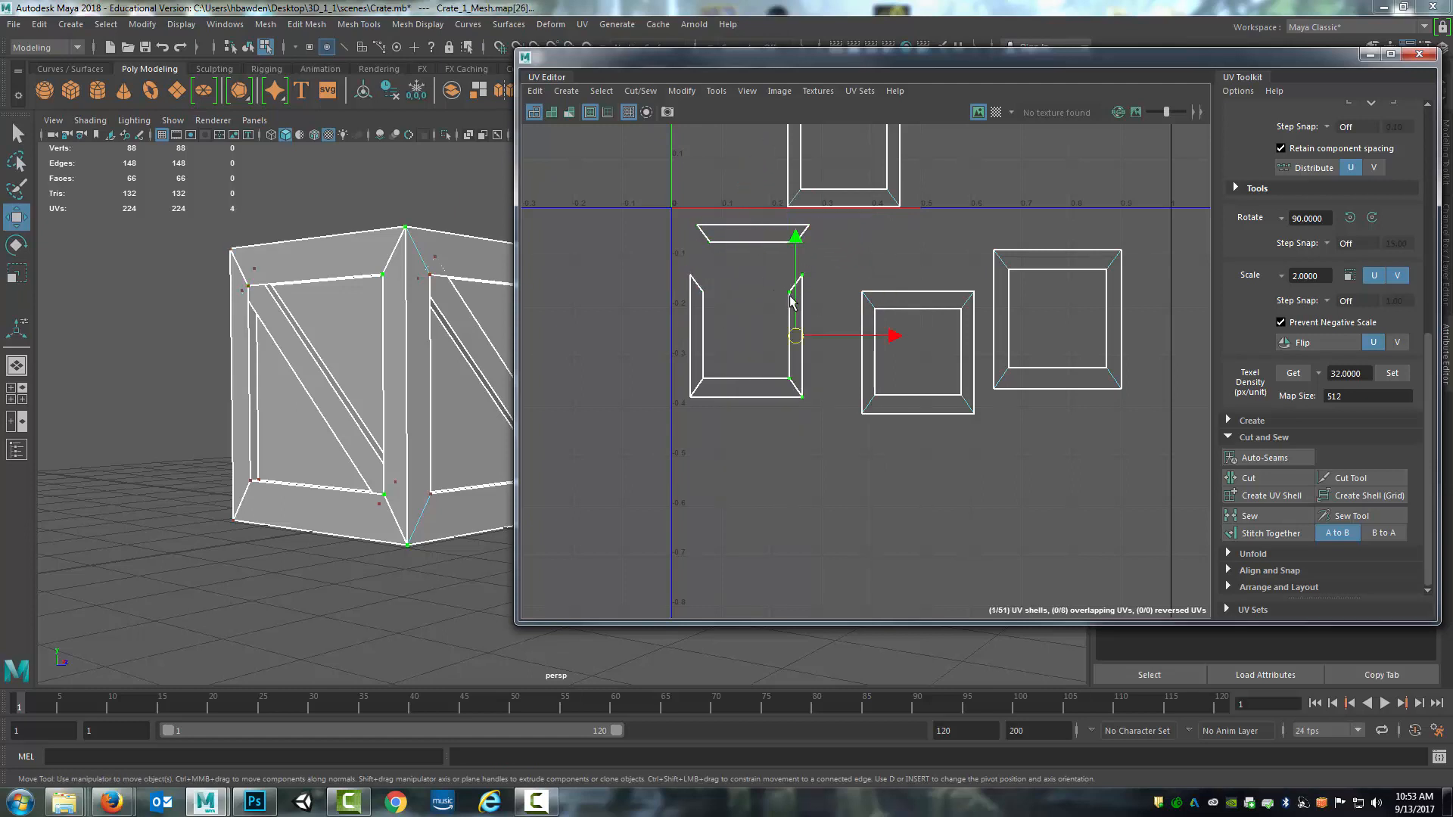
click(833, 338)
- Sew the loose right strip to the neighbouring frame, undo it, and stitch the two together from A to B instead
right_drag(830, 313, 831, 270)
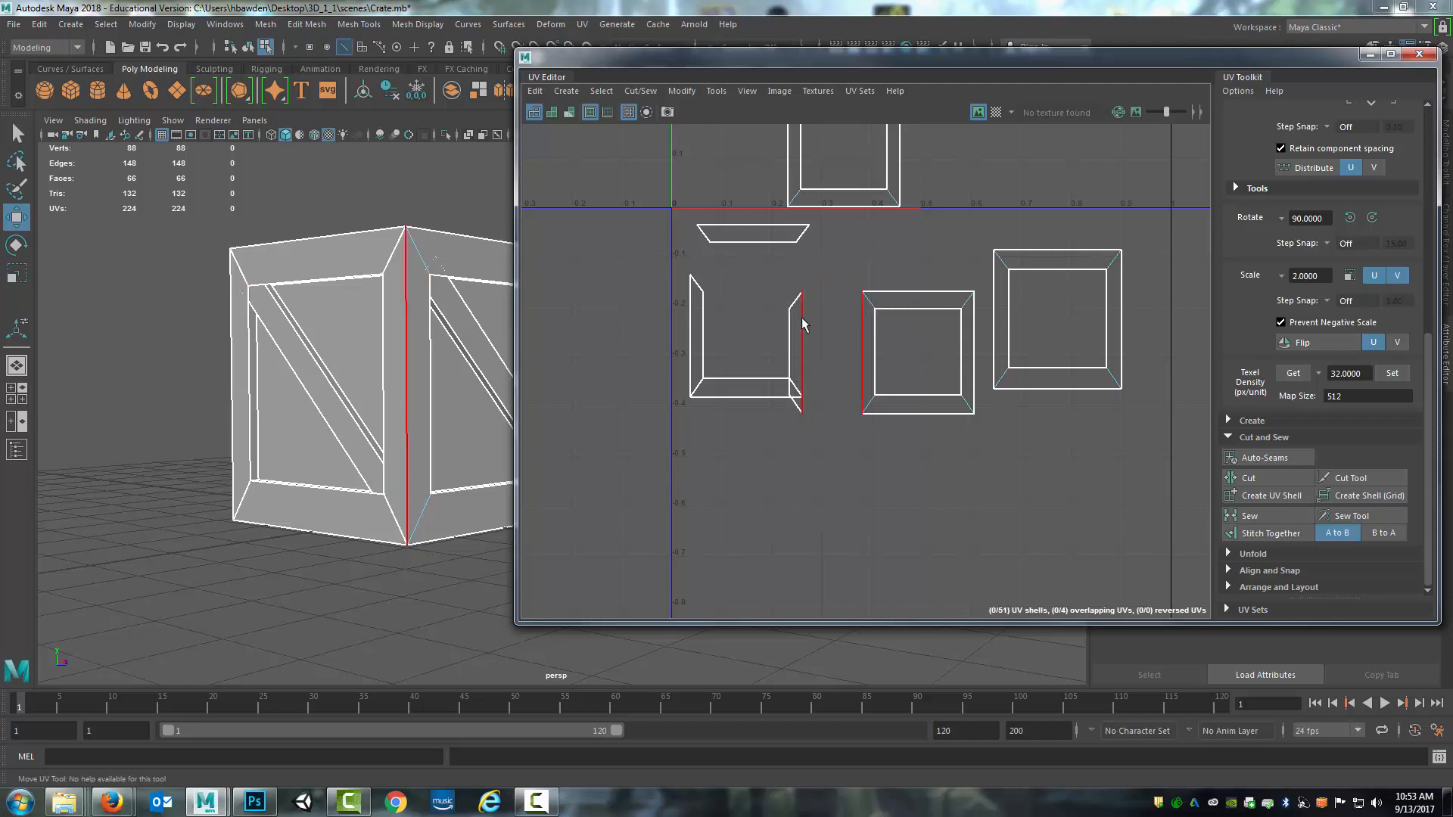
click(801, 317)
click(1267, 522)
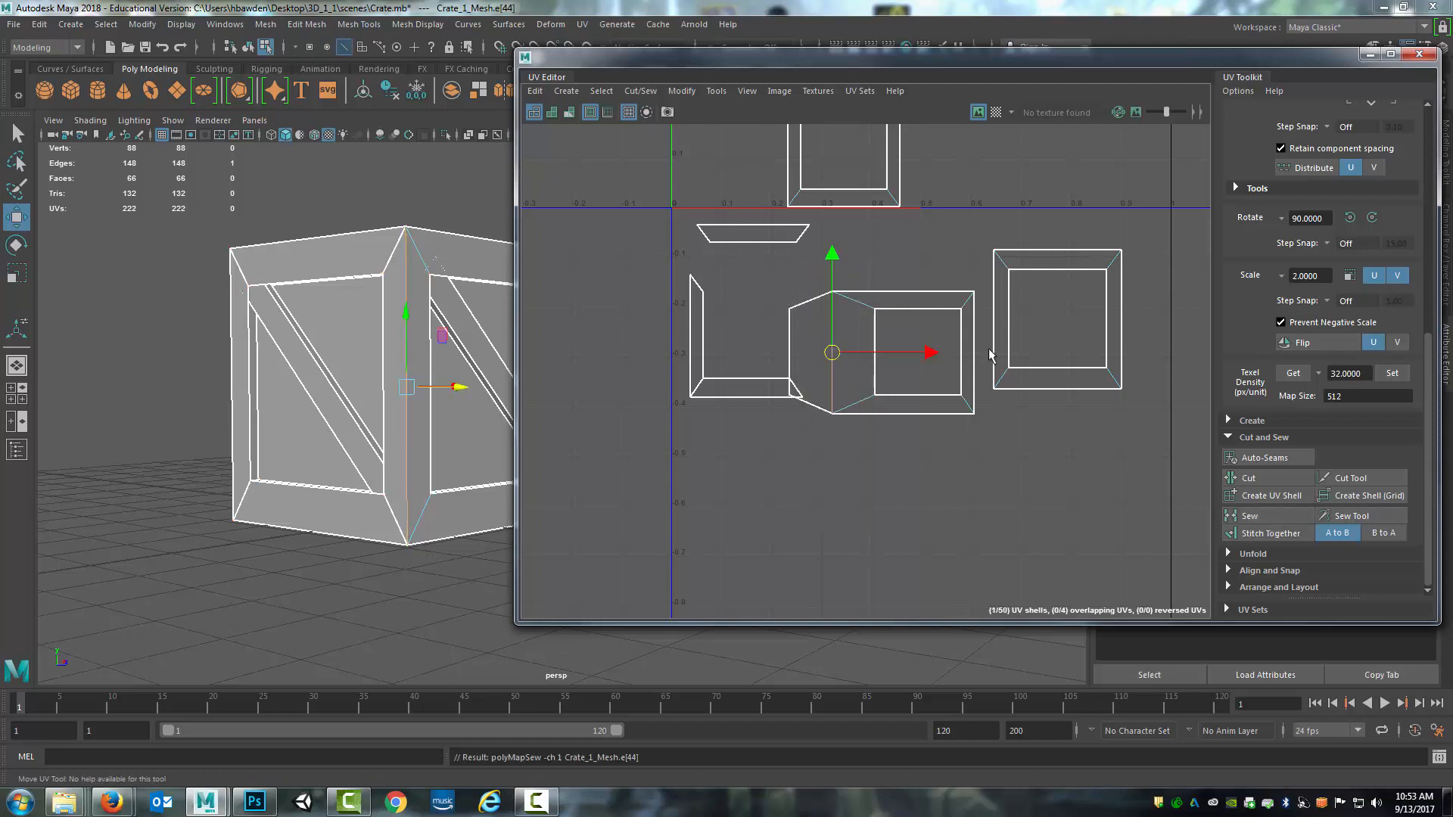
key(ctrl+z)
click(1276, 534)
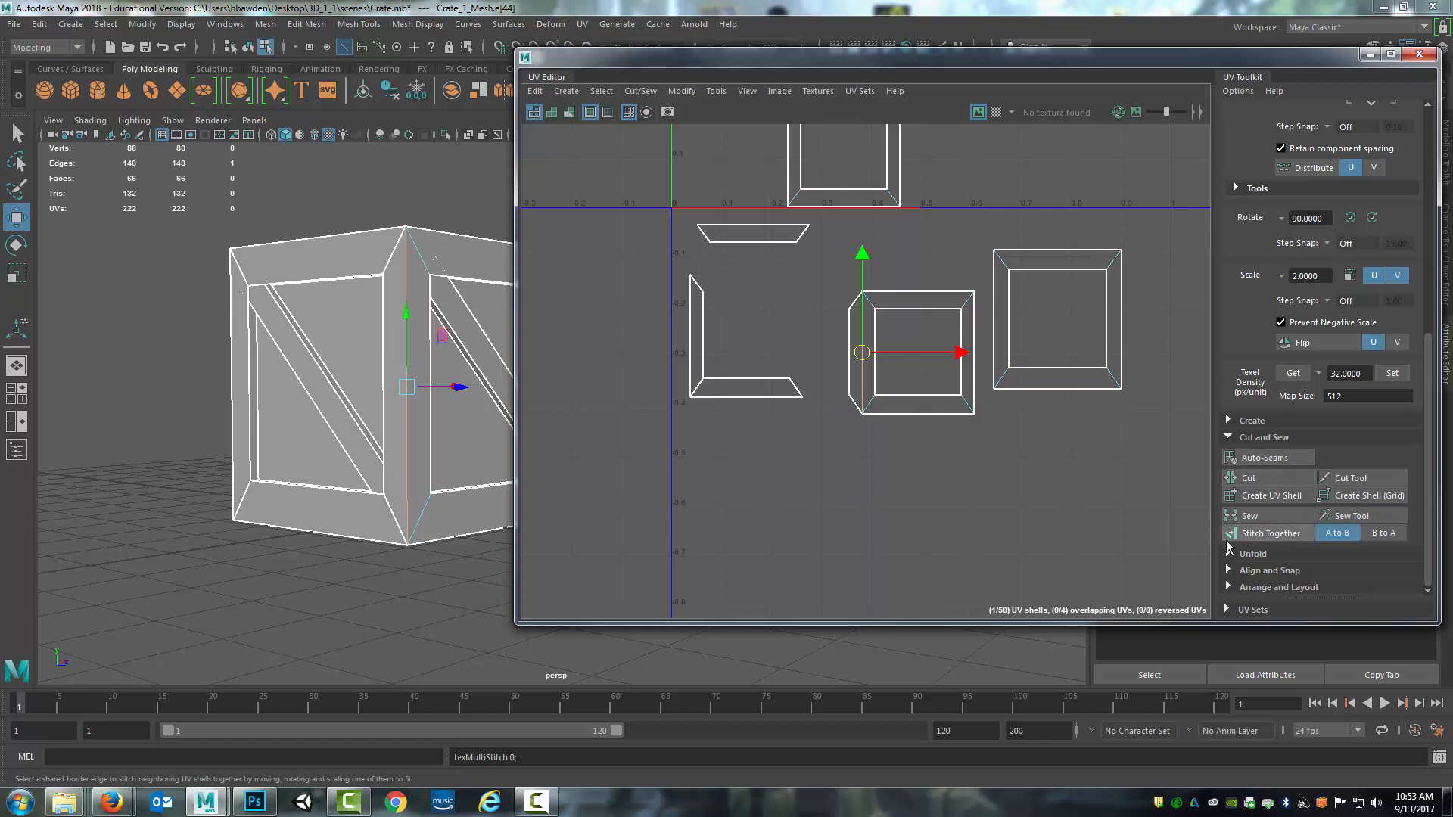
- Look over the Unfold tools and bring up the Align and Snap tools
click(1253, 553)
scroll(1333, 452, down, 2)
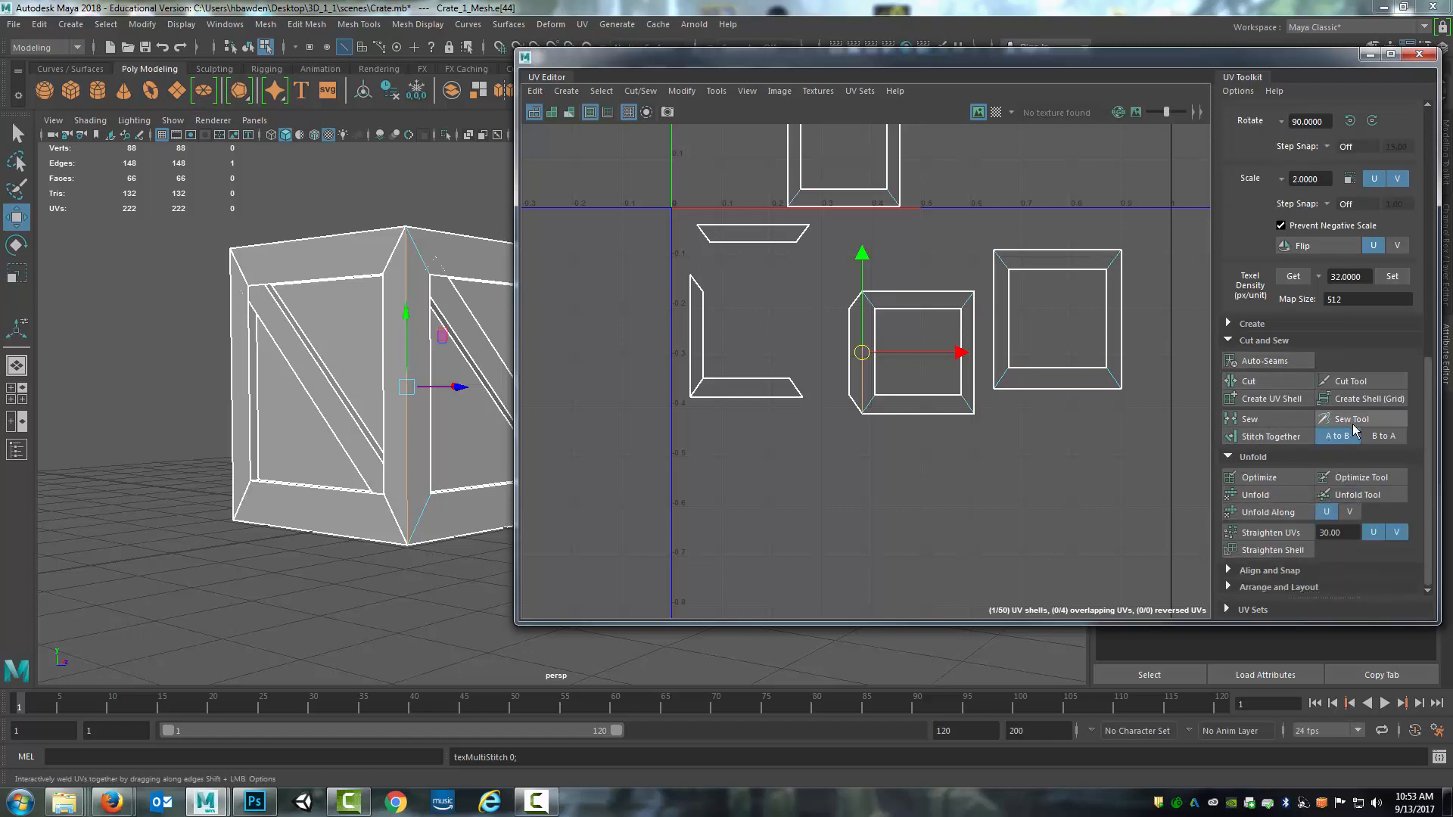
click(1230, 458)
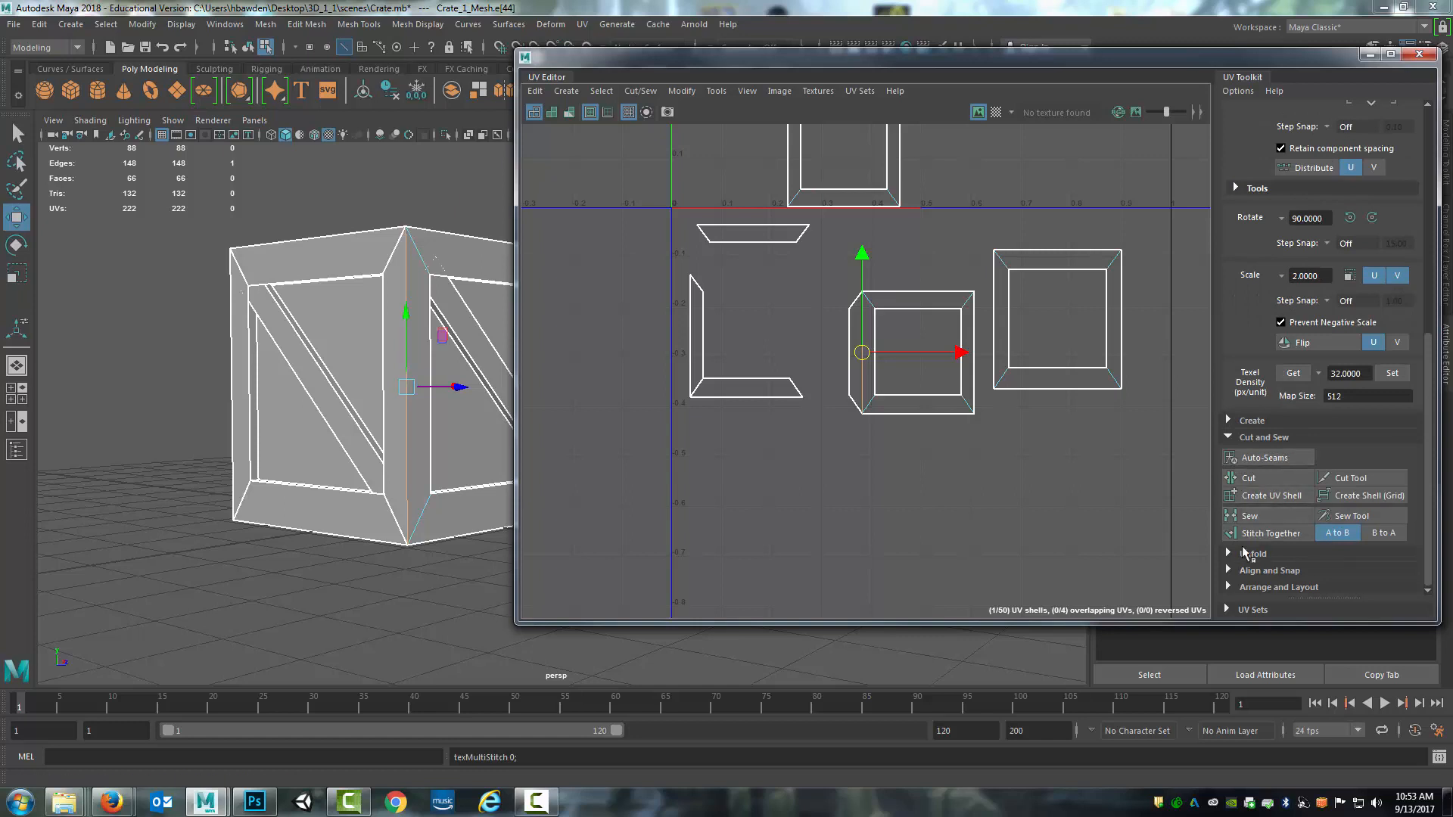
click(1234, 572)
scroll(1332, 466, down, 3)
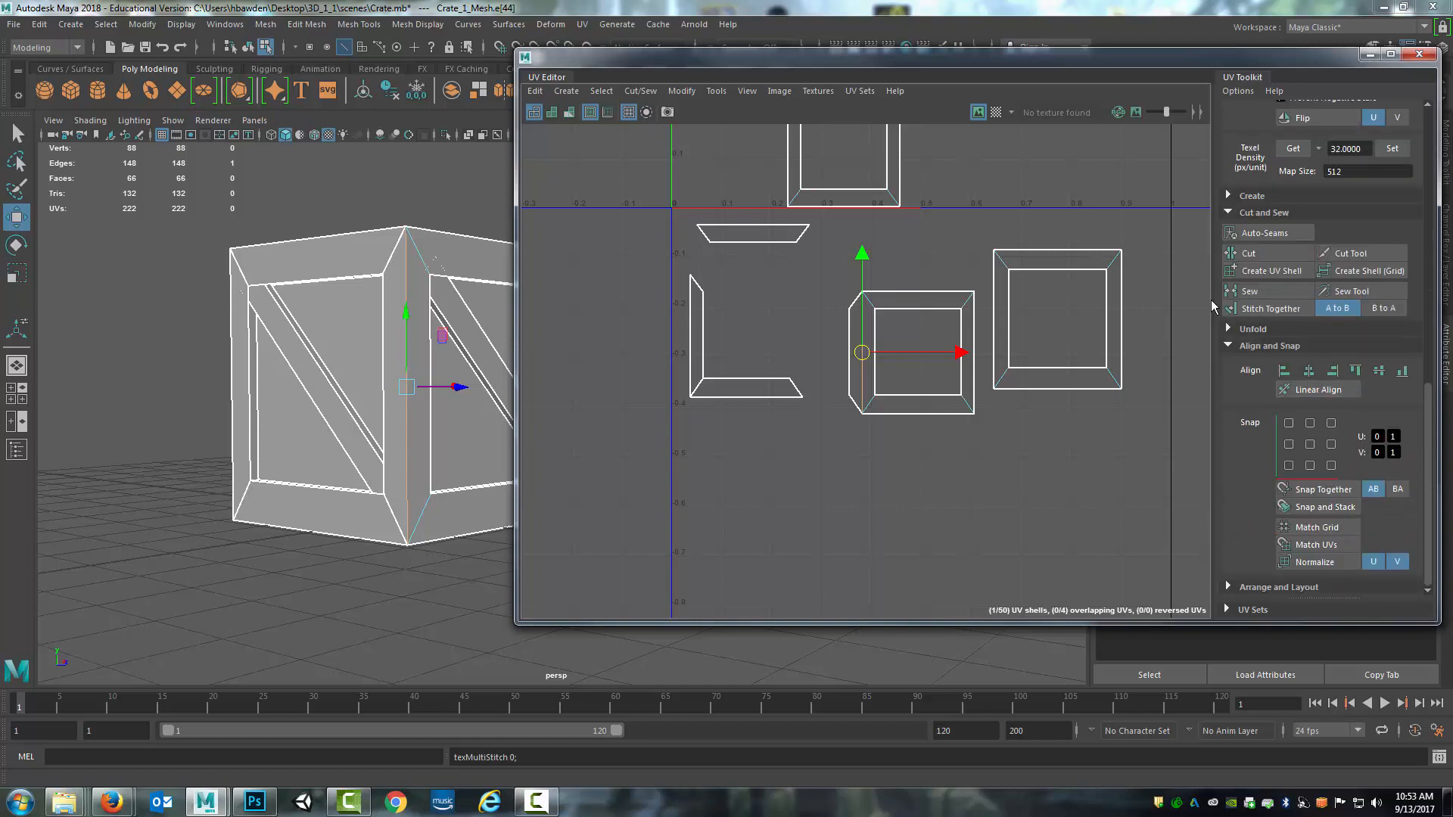
- Examine the arrangement of the crate's UV shells around the two lower frames and the cut strips
scroll(1011, 337, up, 3)
scroll(1011, 333, down, 5)
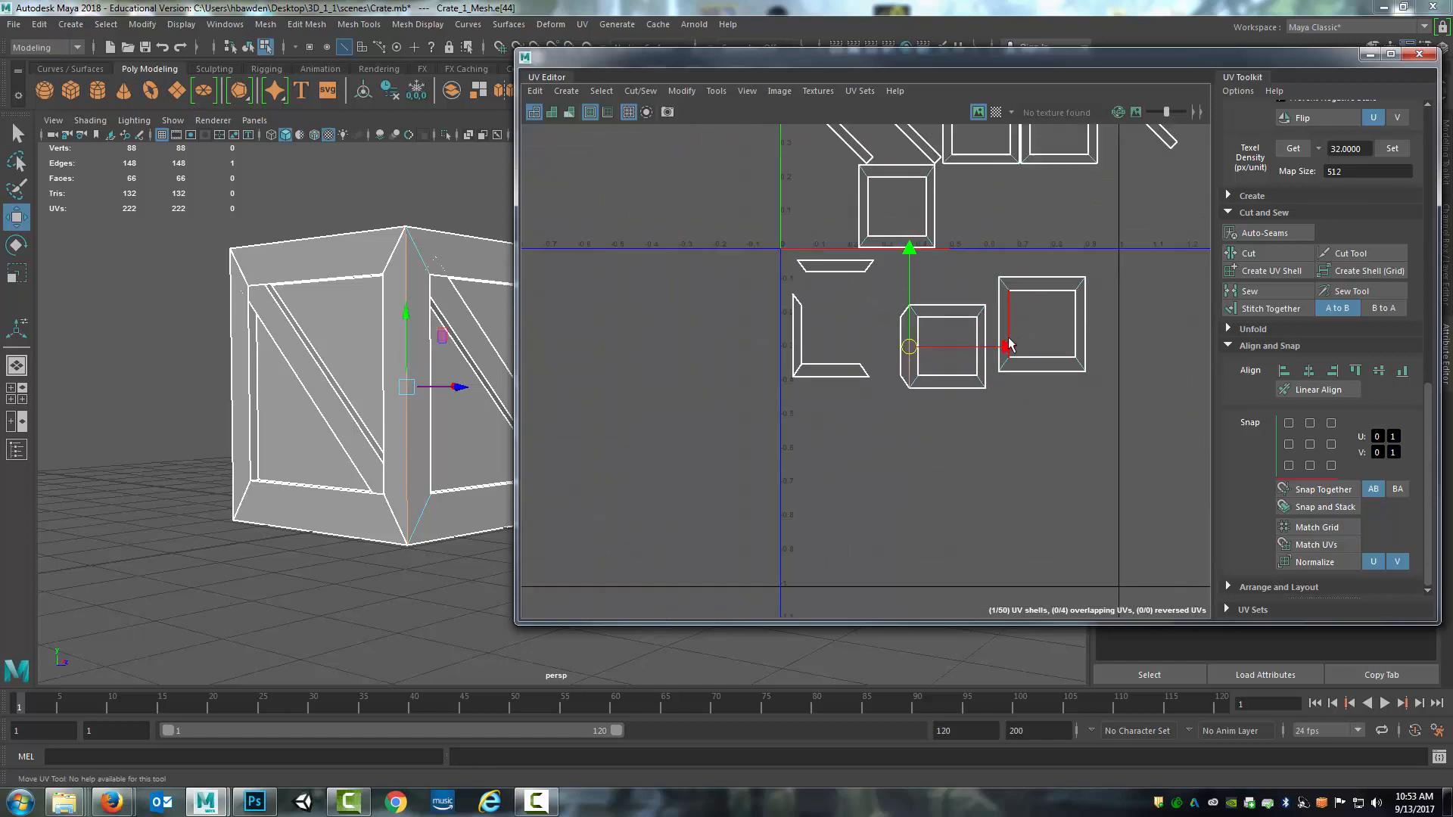
scroll(1009, 318, up, 3)
scroll(1009, 309, down, 4)
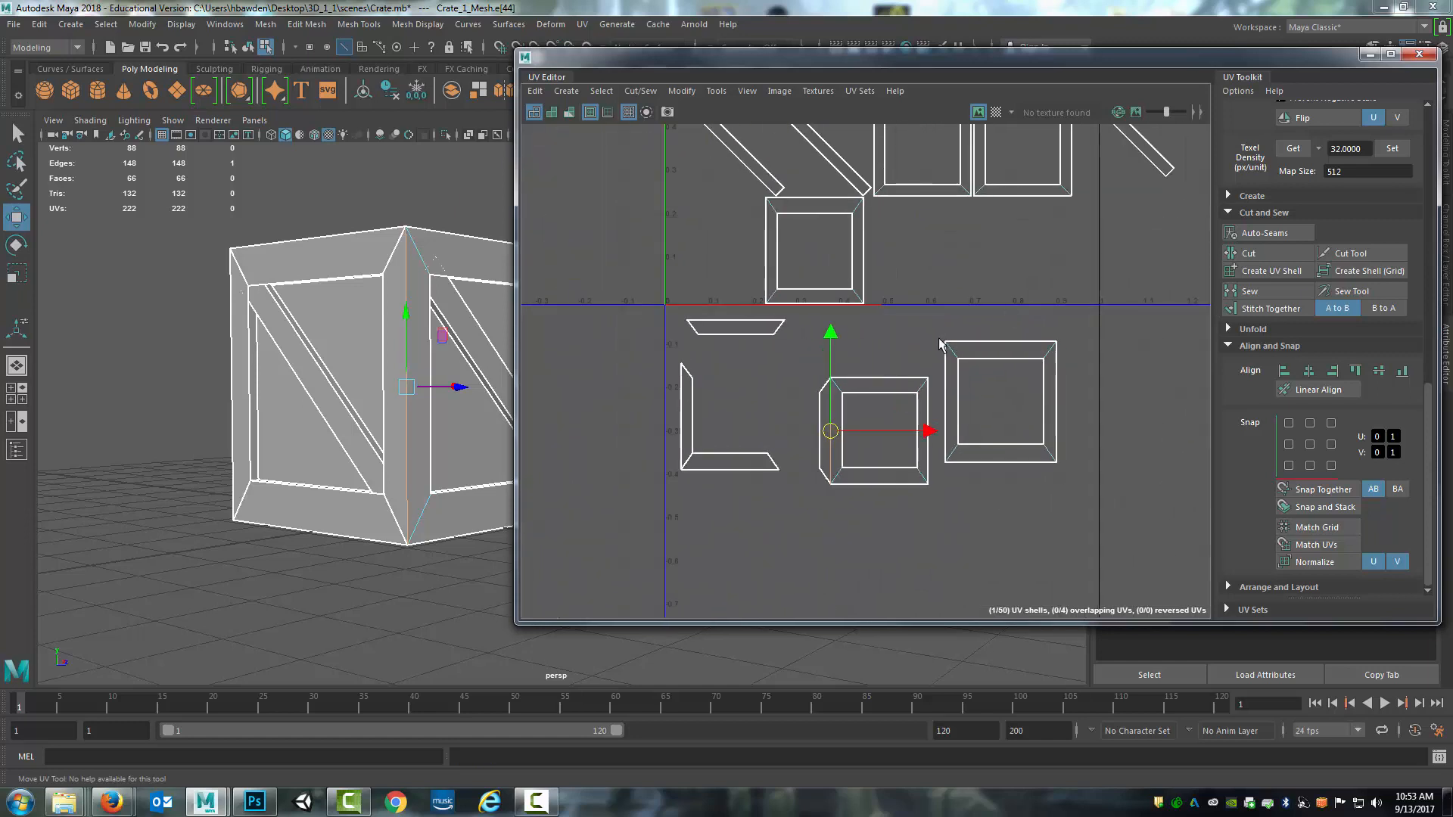
alt+middle_drag(1003, 267, 948, 429)
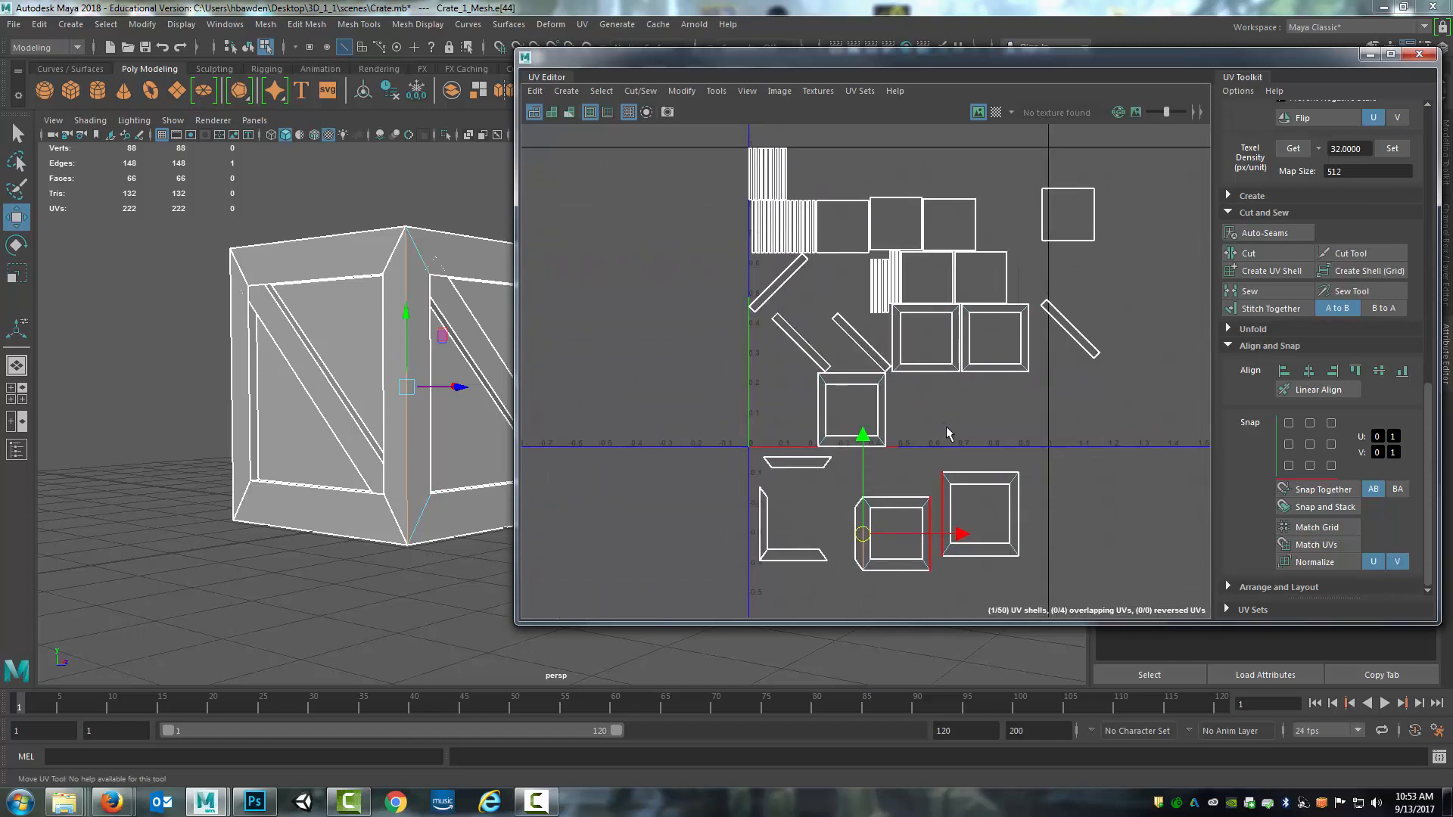
scroll(957, 357, up, 3)
alt+middle_drag(1030, 385, 1031, 163)
scroll(993, 357, up, 2)
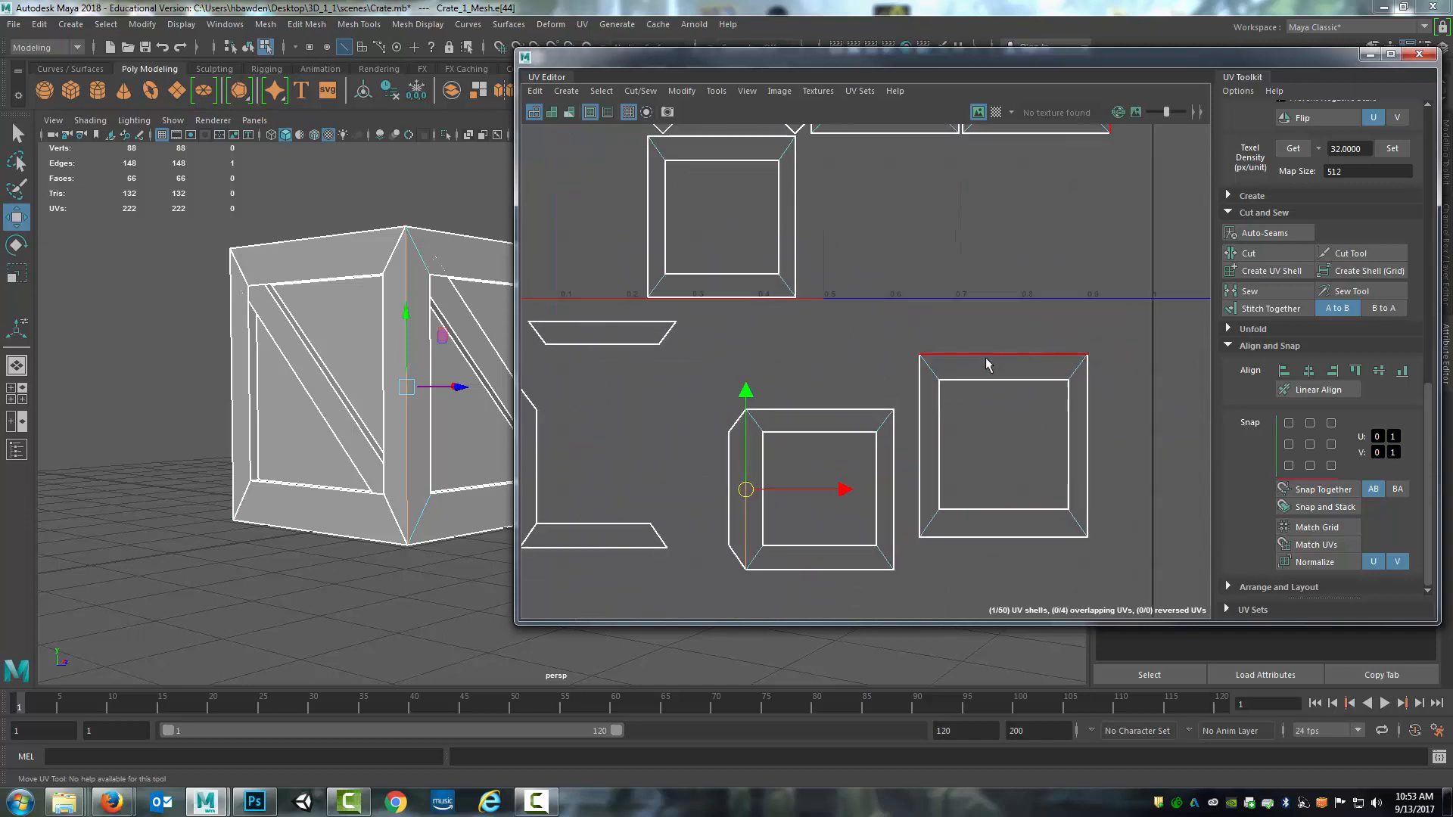
scroll(984, 365, down, 3)
alt+middle_drag(938, 482, 965, 358)
scroll(974, 345, up, 1)
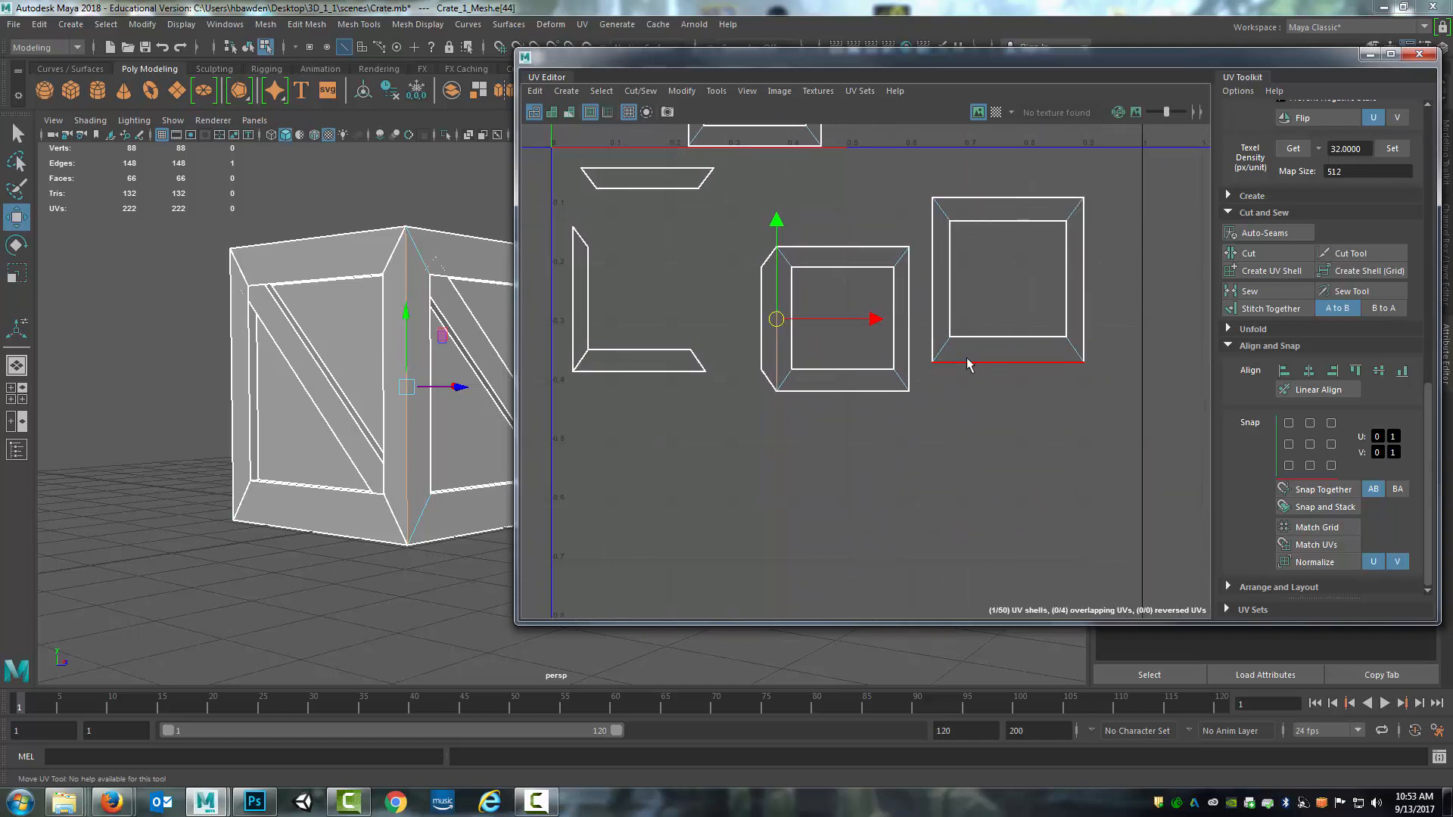
- Select the lower outer corner UVs shared by the two lower frames' facing area, try snapping both shells to bottom-middle, and undo the snap
right_drag(968, 358, 1060, 353)
drag(1127, 354, 911, 396)
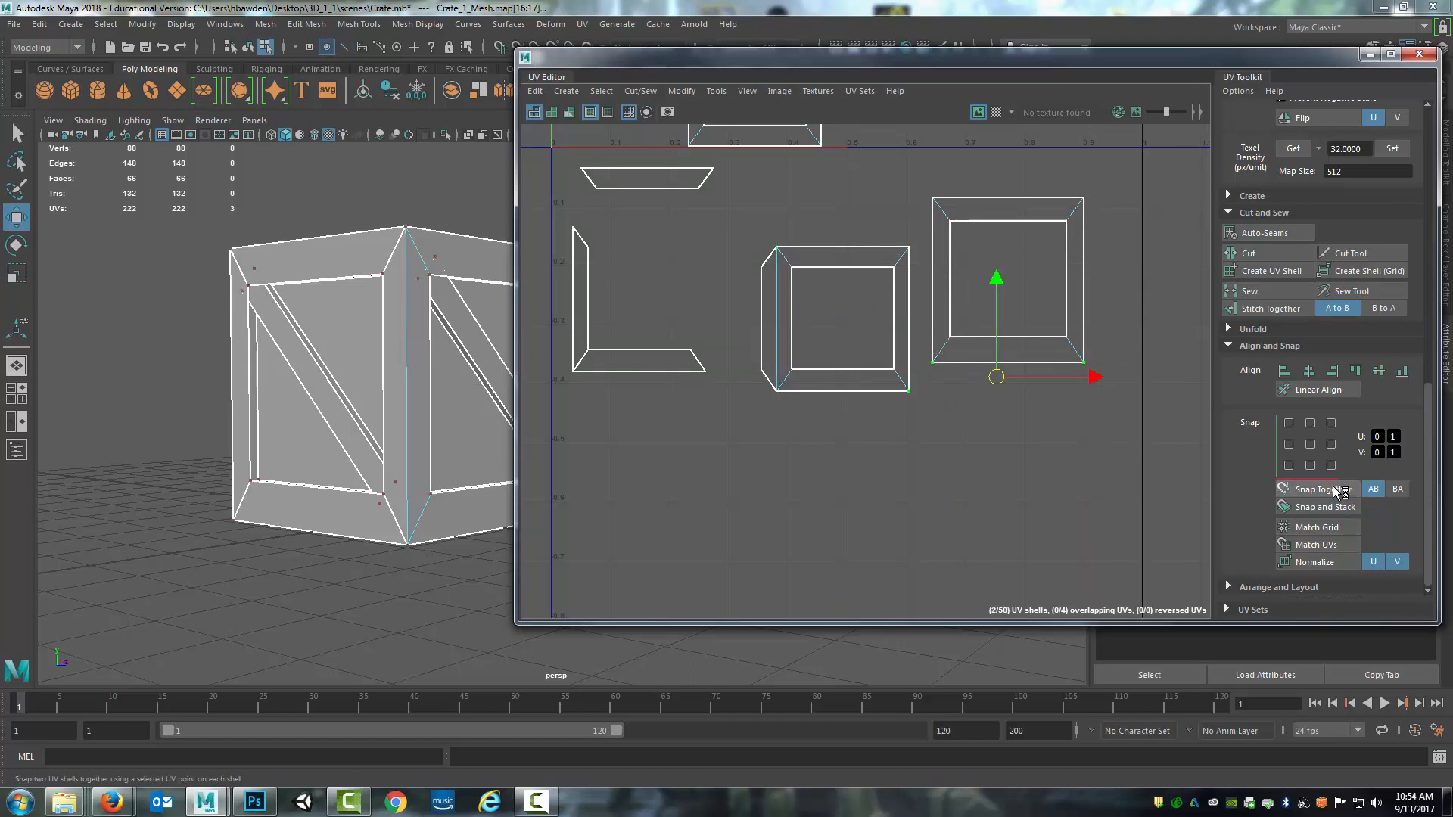
click(1310, 466)
key(ctrl+z)
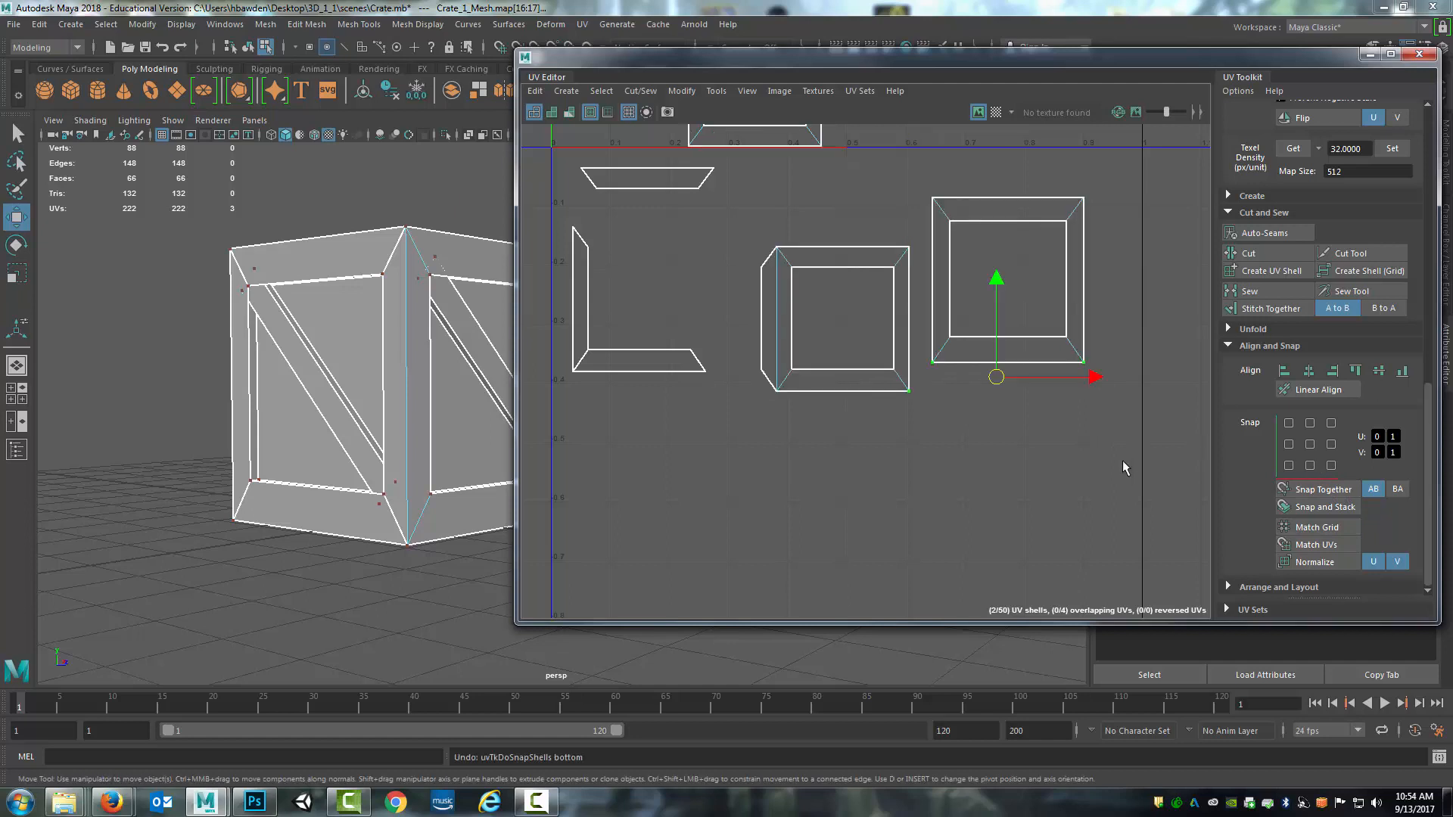
- Try the bottom-middle snap on the two frame shells again with the whole UV grid in view, and undo it
scroll(1059, 371, up, 2)
alt+middle_drag(1090, 275, 1061, 505)
scroll(1061, 481, down, 5)
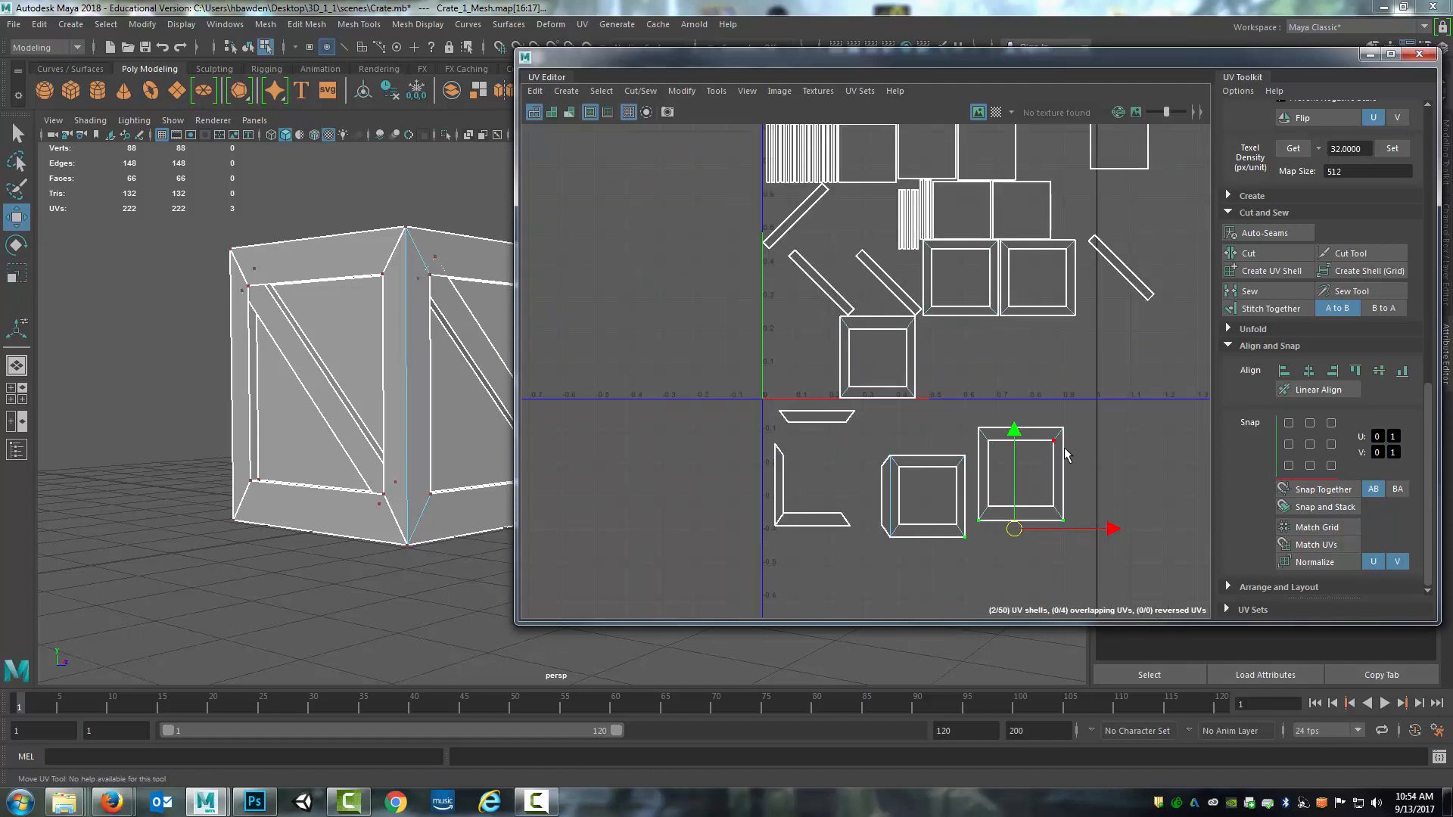
scroll(1083, 484, down, 3)
scroll(1106, 487, up, 6)
scroll(1107, 479, down, 5)
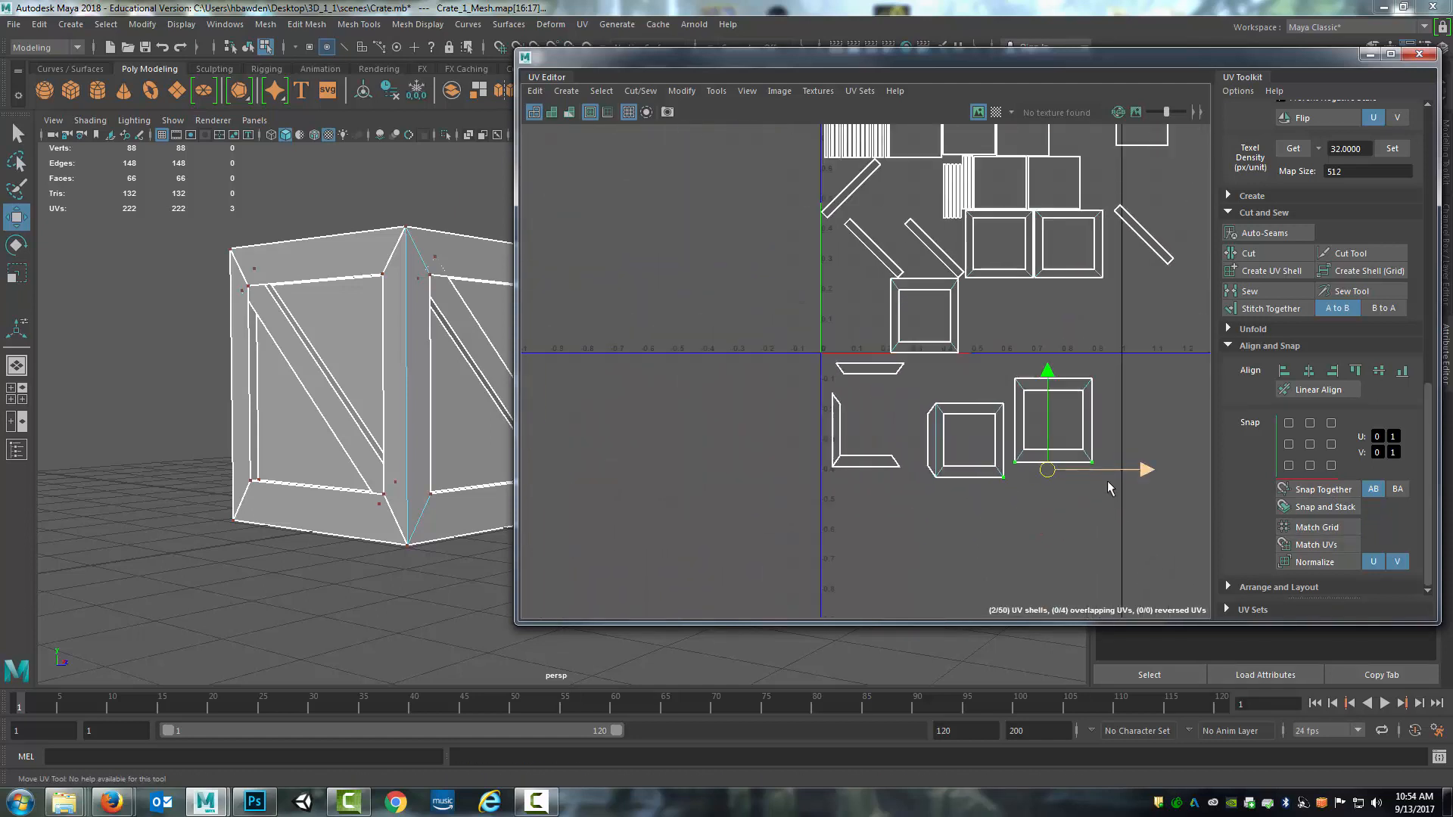
click(1309, 466)
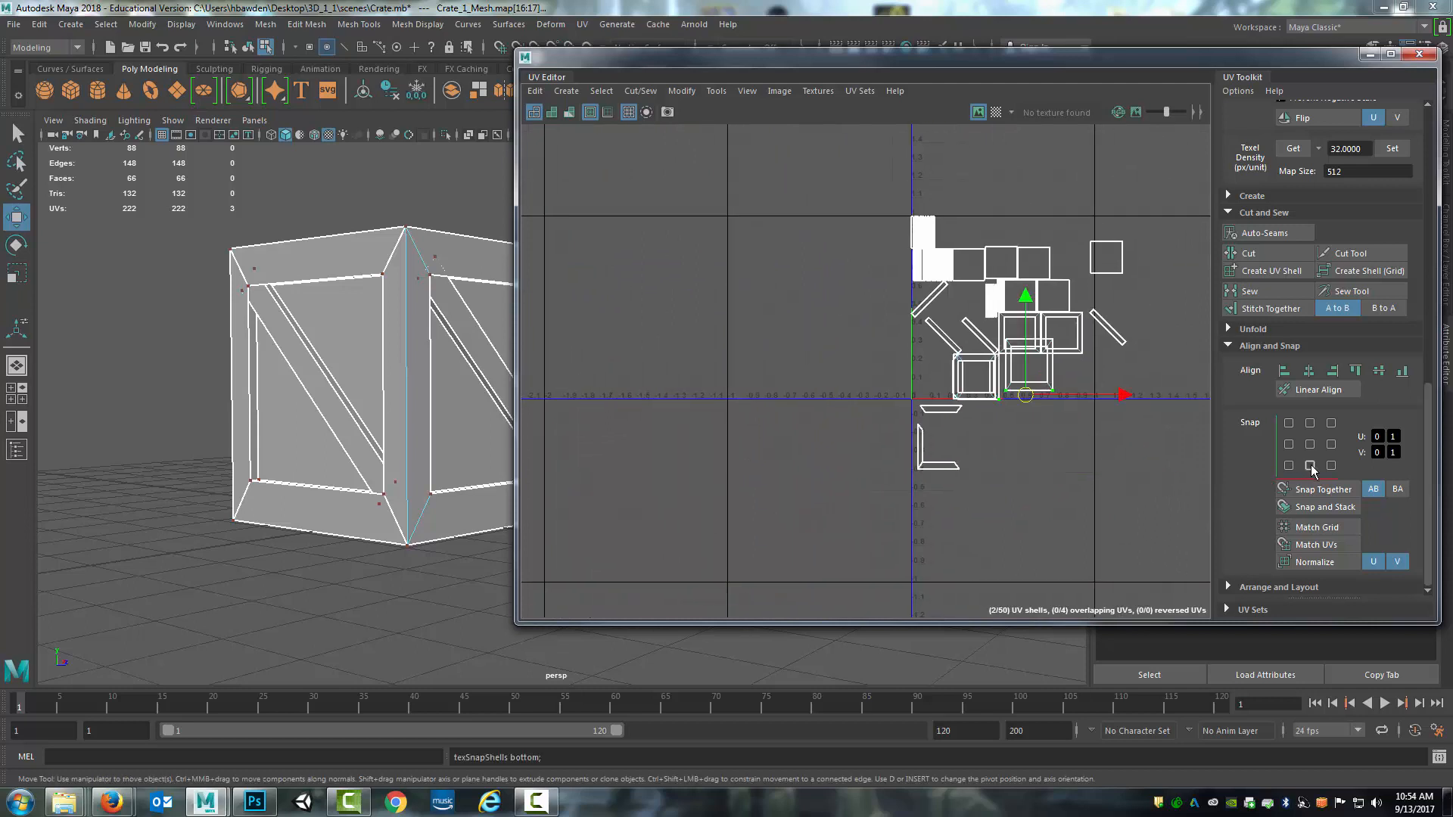
scroll(1031, 526, up, 4)
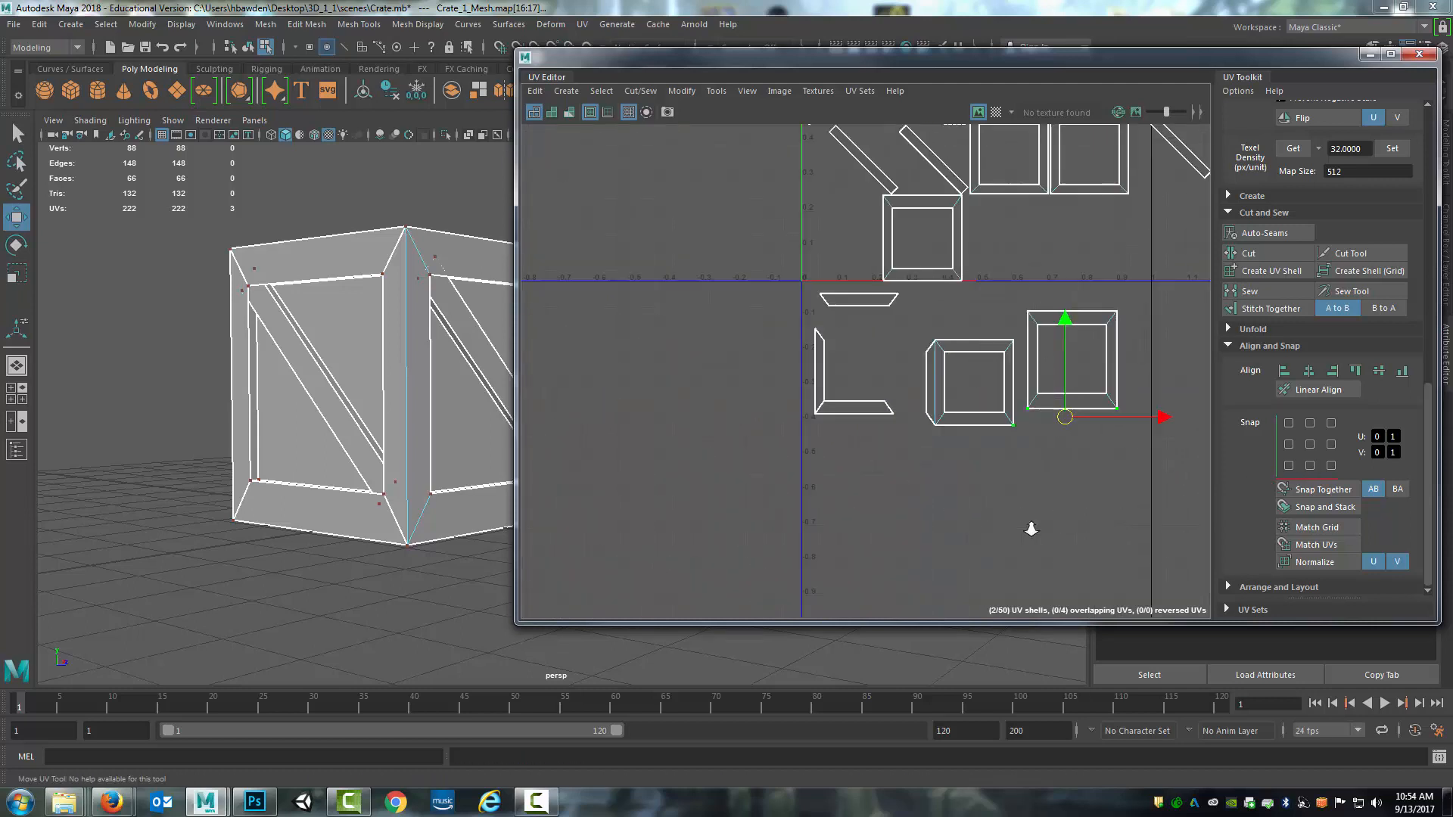
- Reselect the two frames' lower outer corner UVs, snap their shells to bottom-middle once more, and undo the snap
alt+middle_drag(1029, 438, 970, 489)
right_drag(974, 457, 1063, 445)
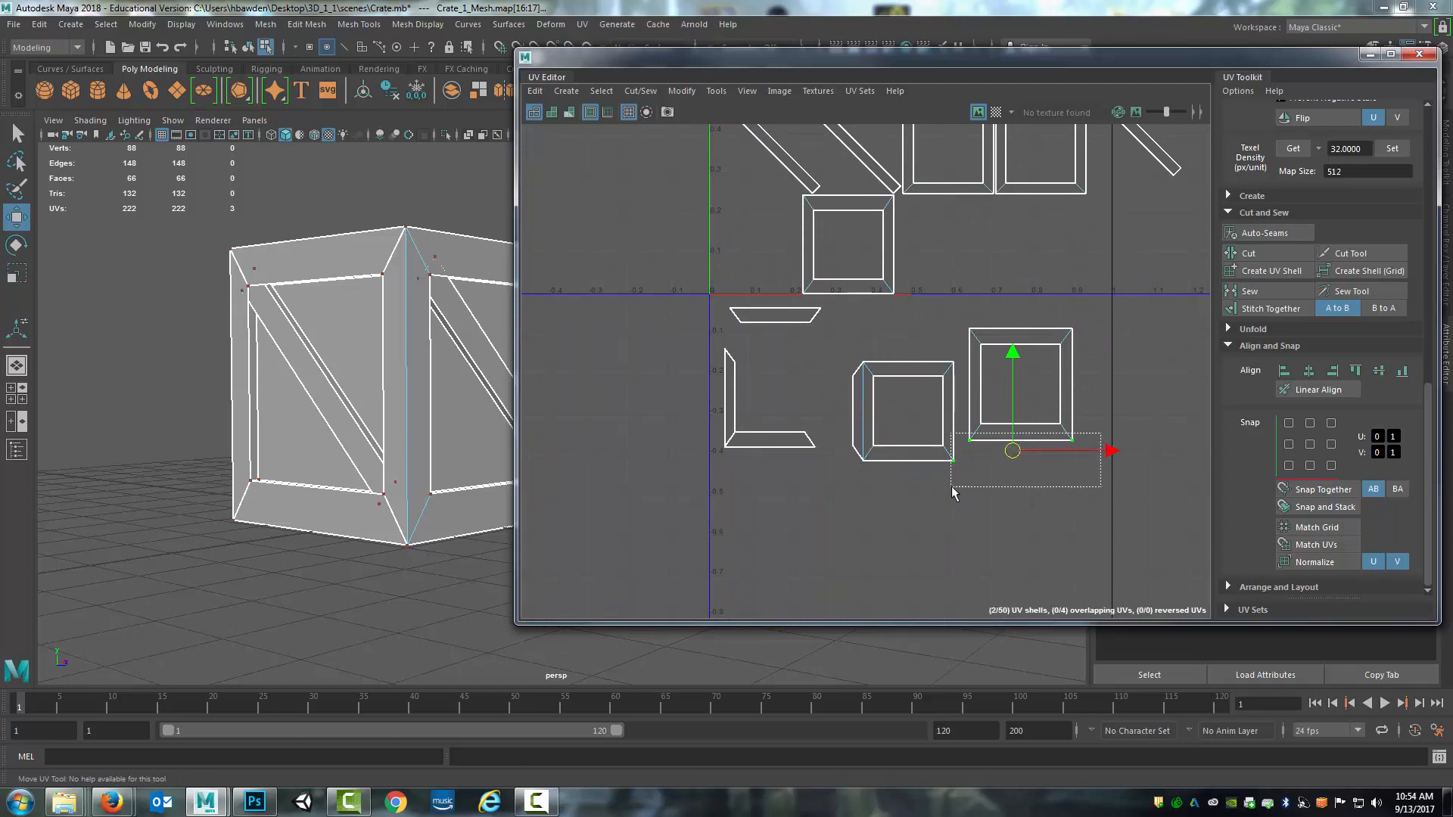
click(1310, 466)
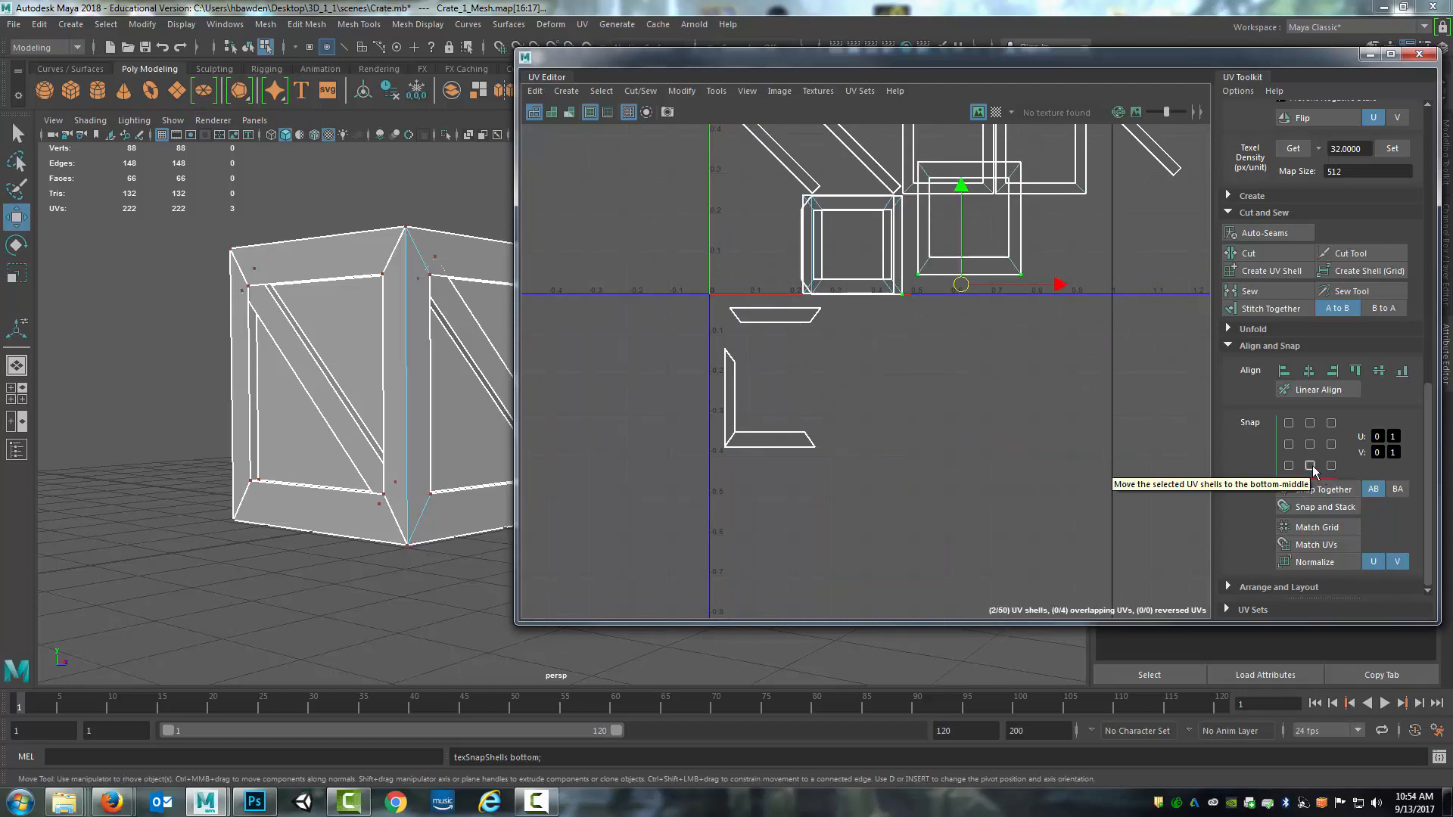
key(ctrl+z)
- Align the two frames' selected lower outer corner UVs to the minimum V, and do the same for their lower inner corner UVs
alt+middle_drag(1064, 366, 1043, 442)
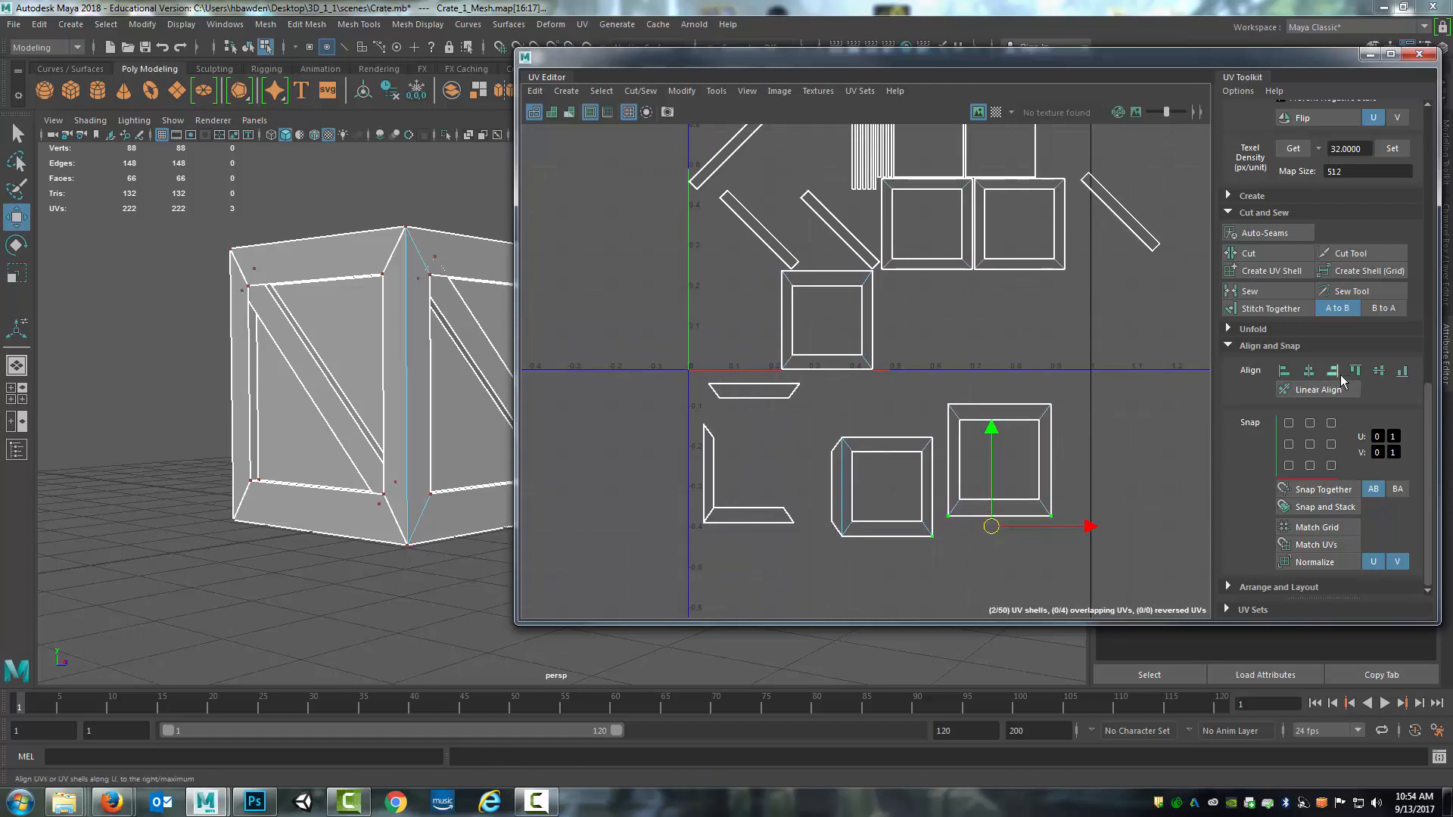
click(1406, 376)
alt+middle_drag(1006, 500, 1003, 473)
drag(895, 456, 1084, 502)
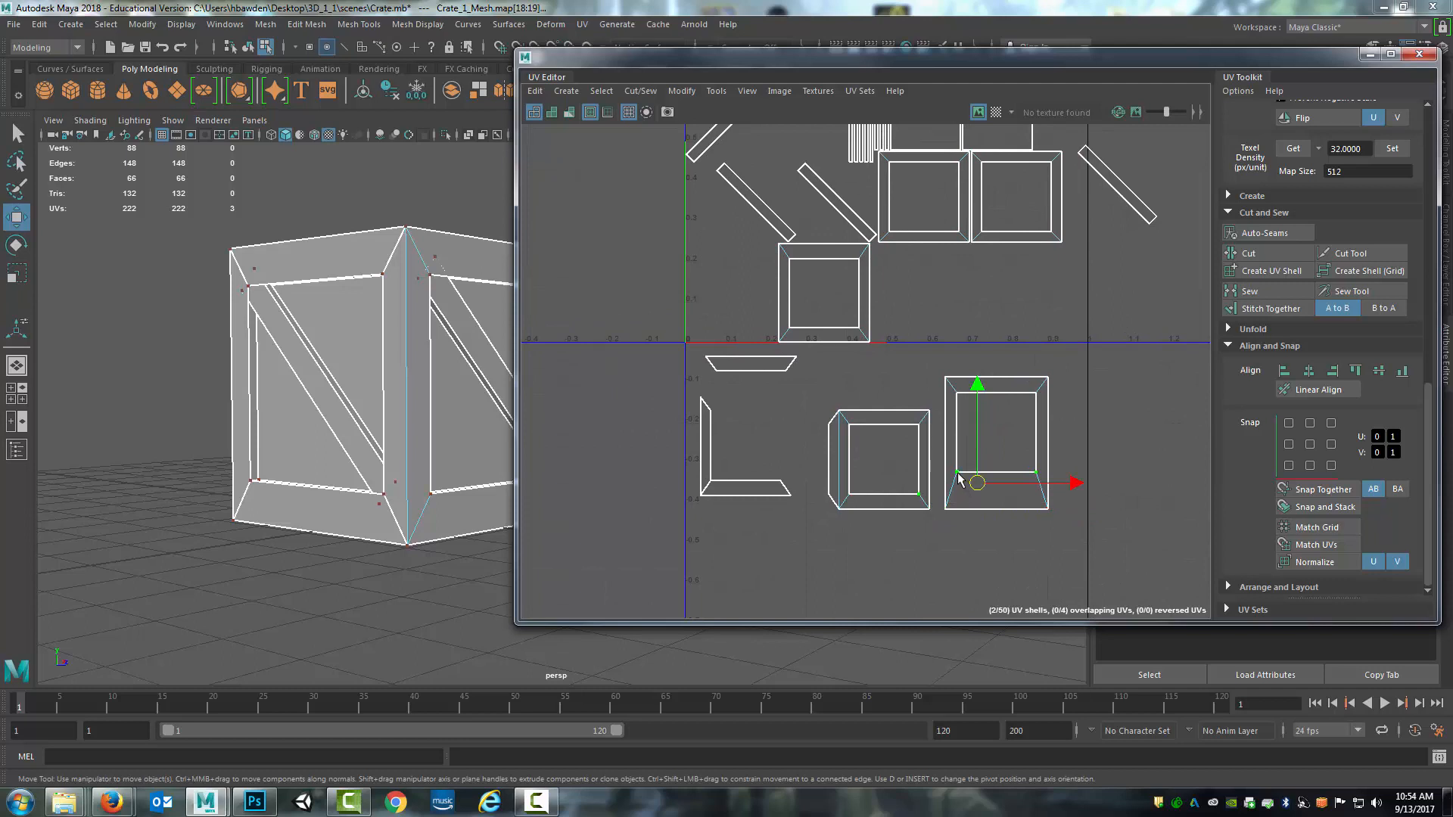
click(1404, 376)
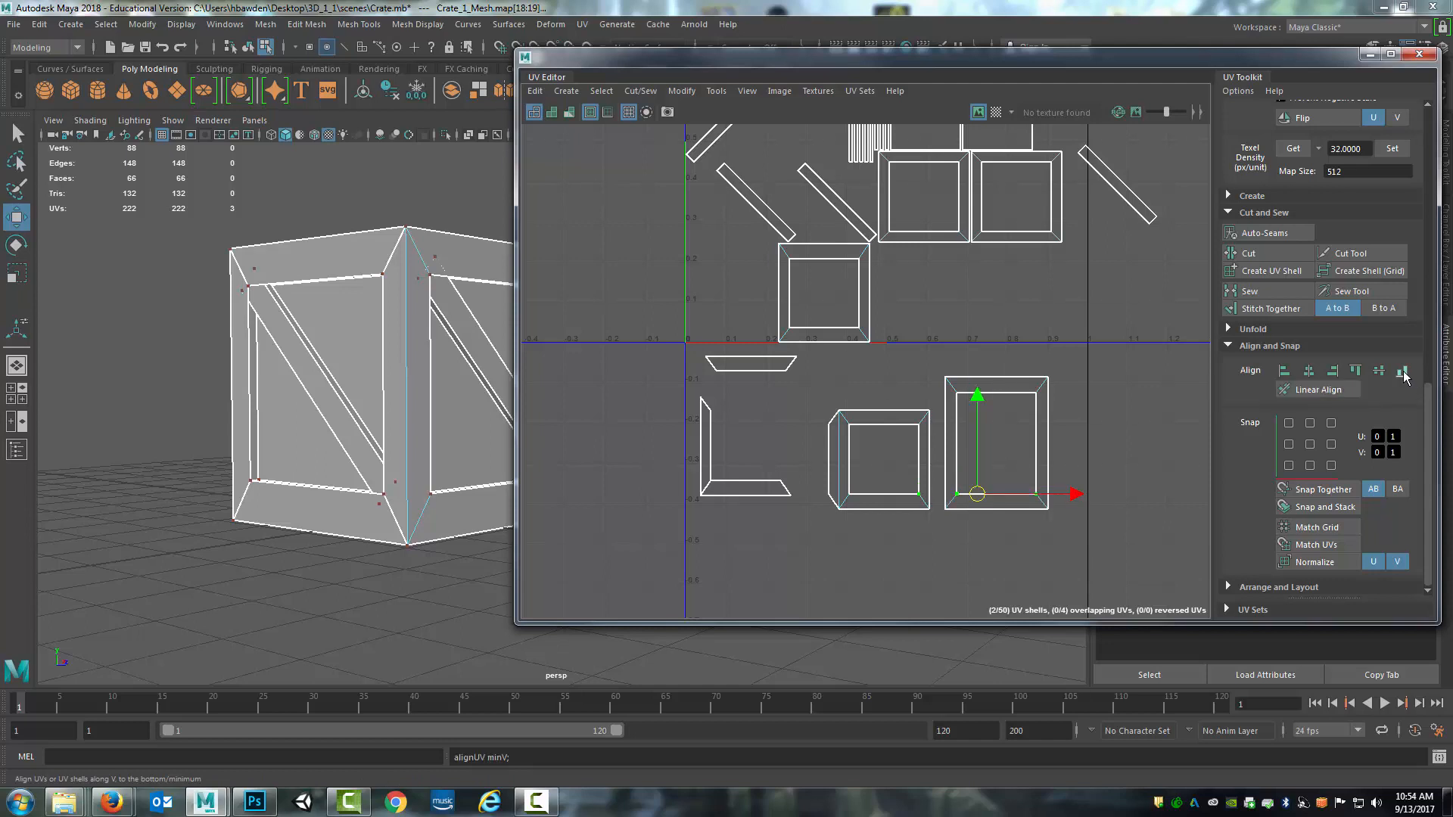
- Undo the lower inner corners' minimum V alignment, and try the maximum V, center V, minimum U, maximum U and center U alignments, undoing each
key(ctrl+z)
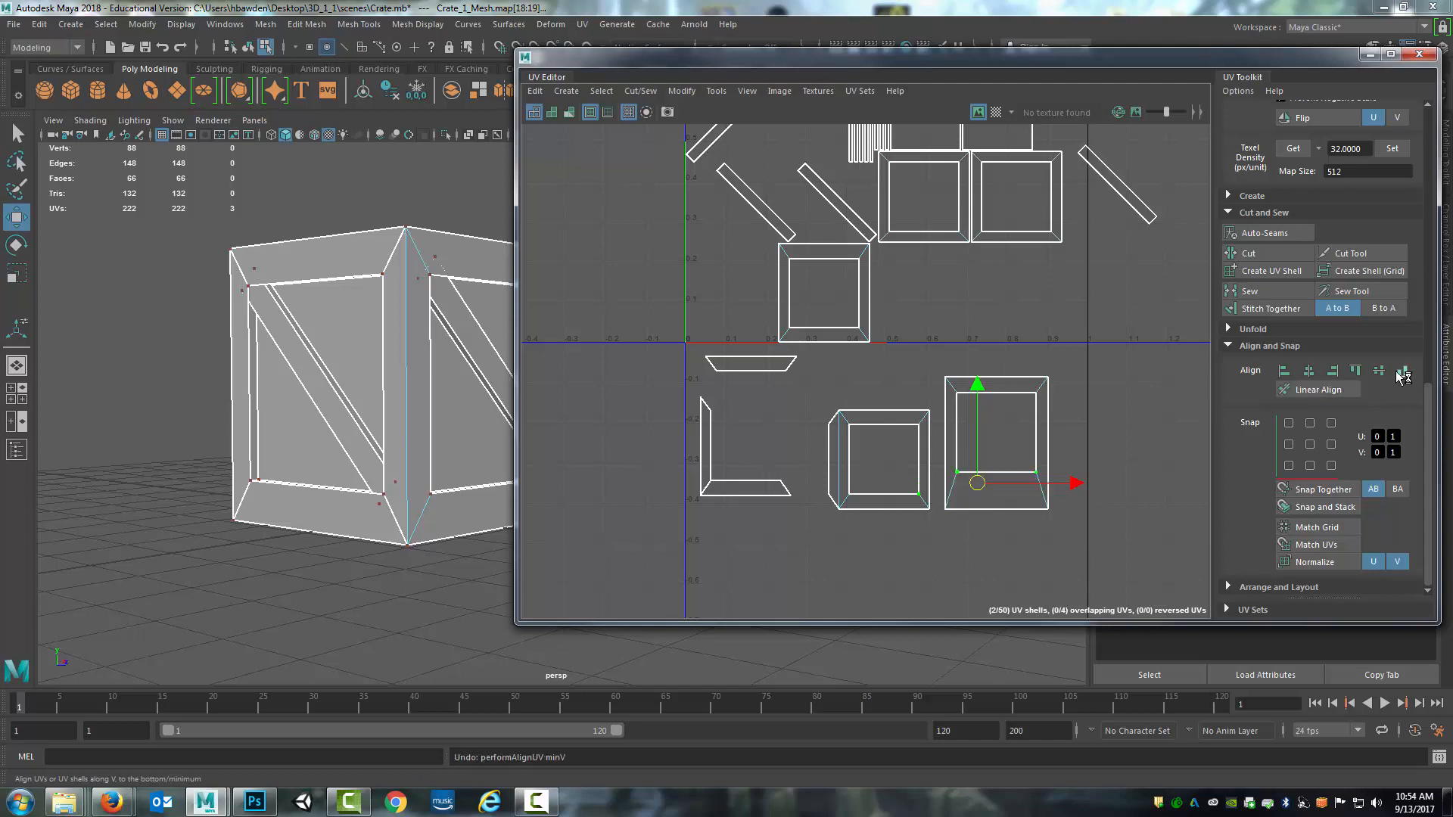
click(1355, 373)
key(ctrl+z)
click(1285, 370)
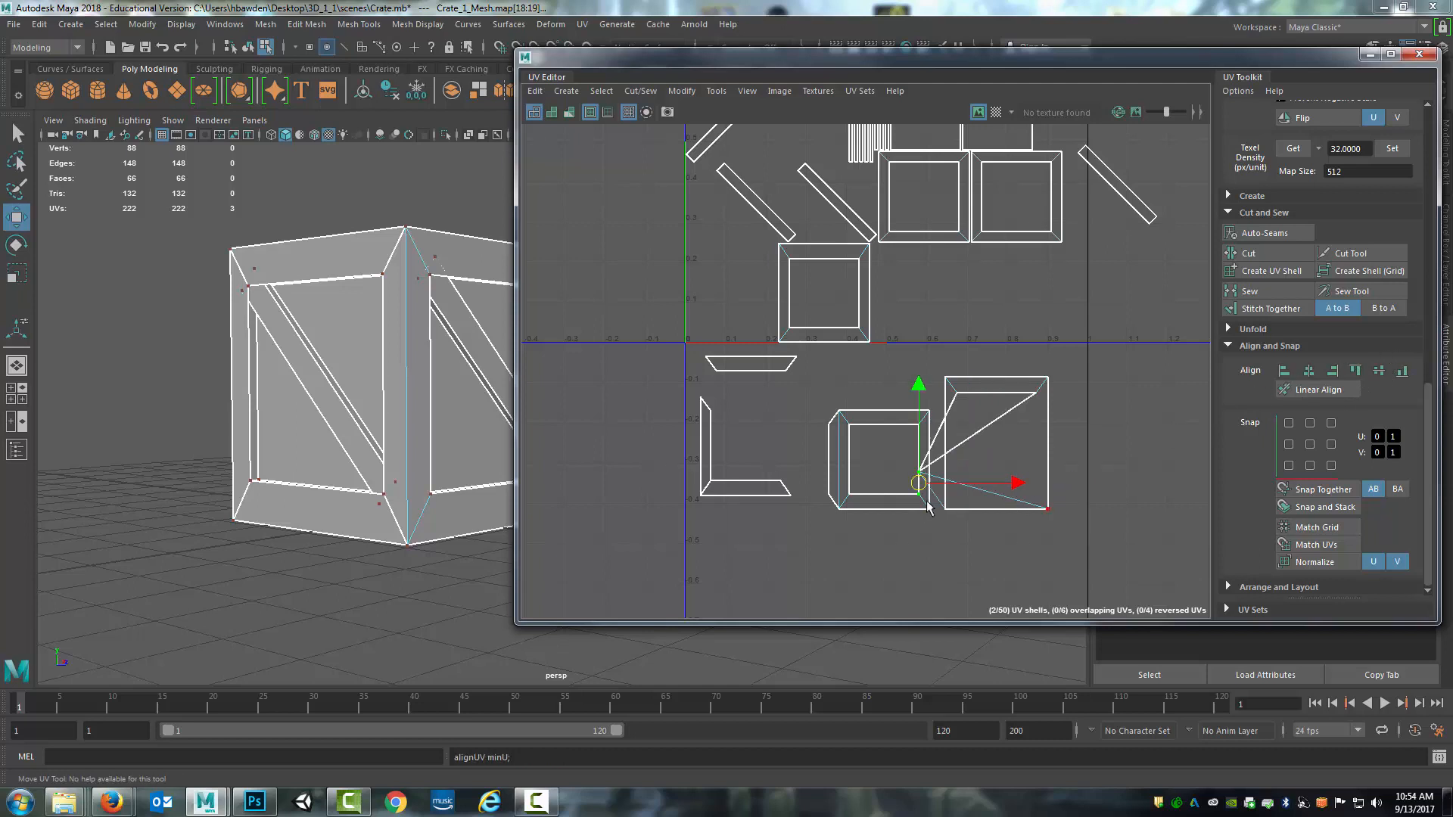
key(ctrl+z)
click(1333, 371)
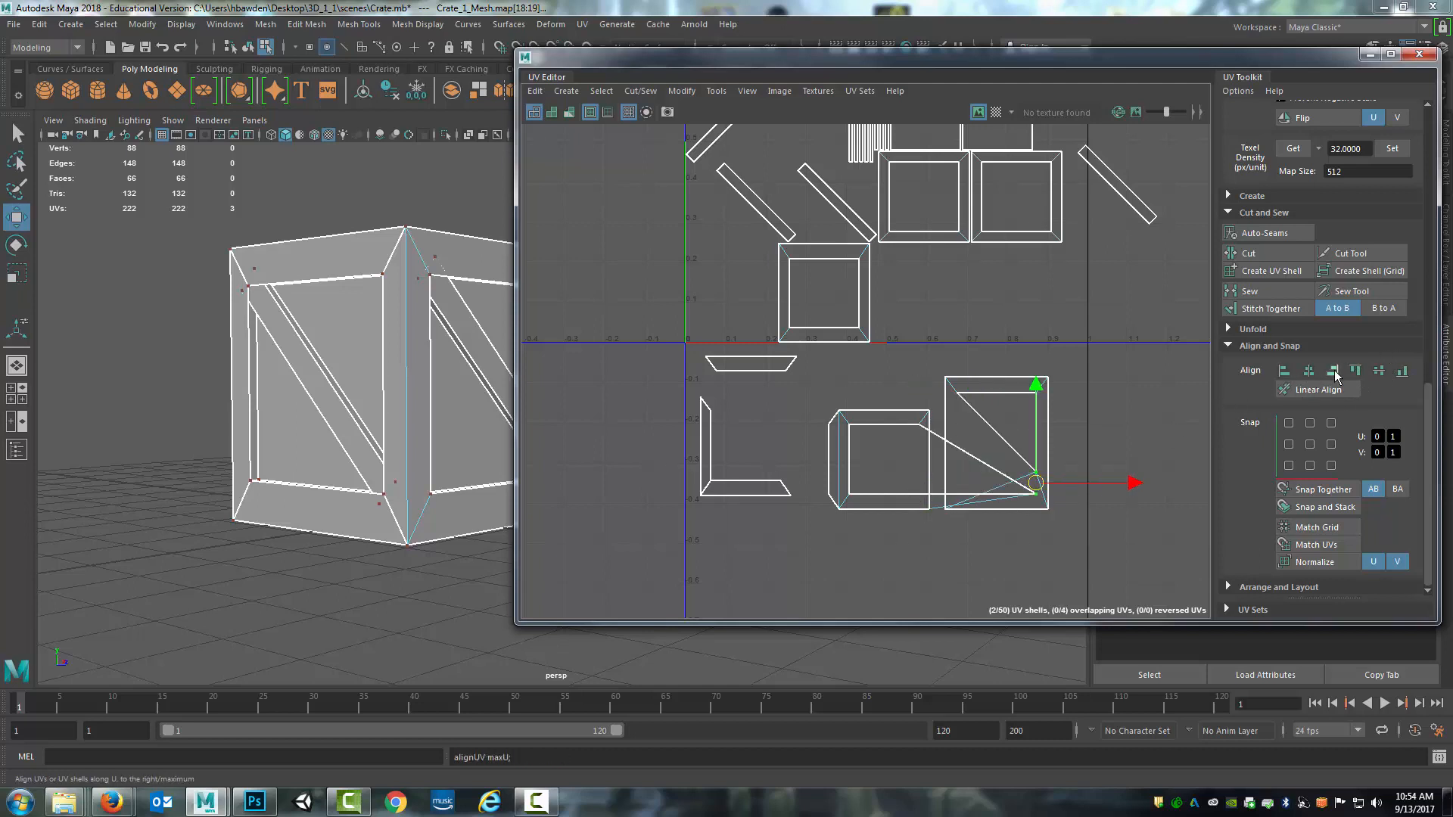
key(ctrl+z)
click(1310, 371)
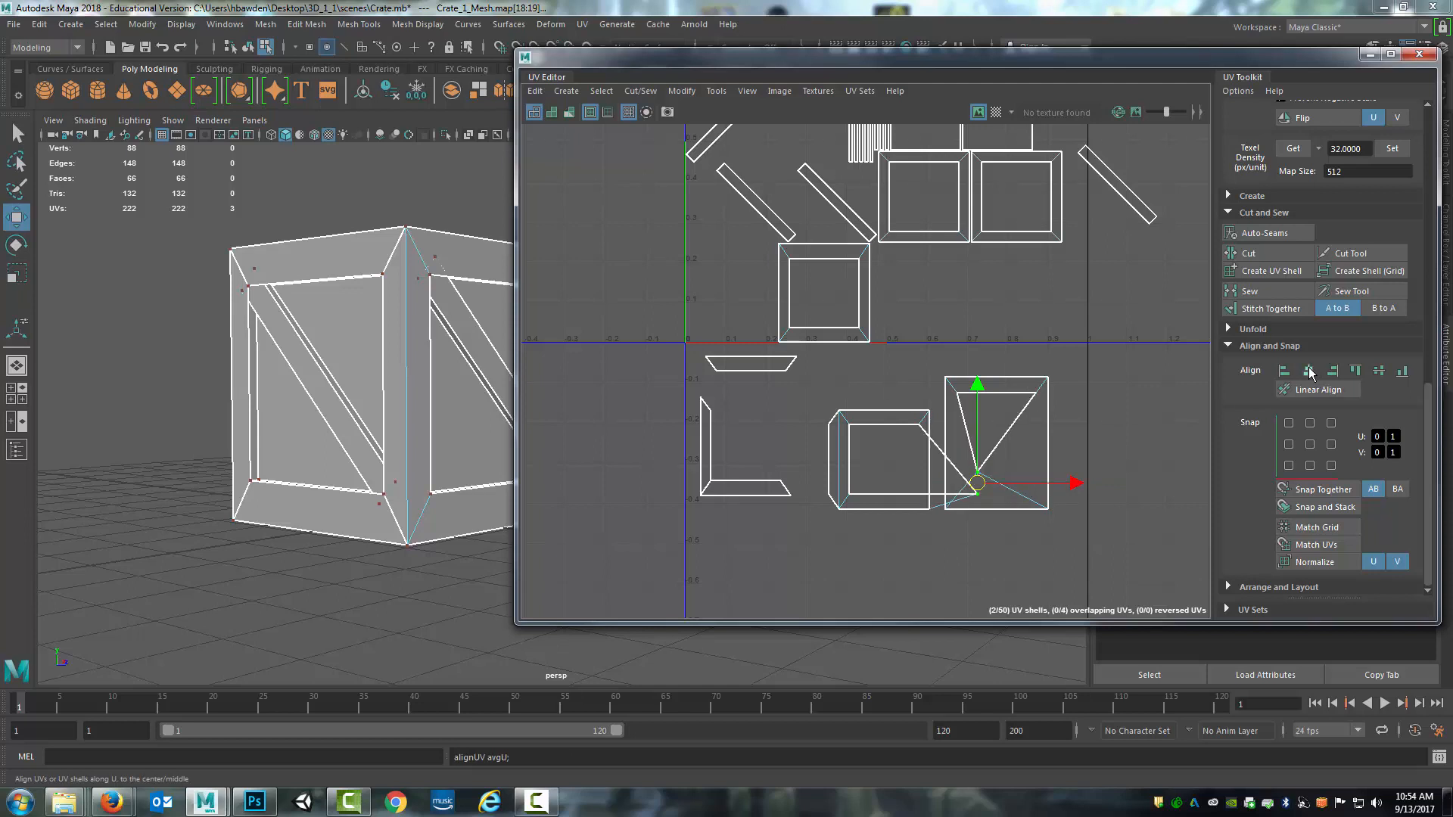
key(ctrl+z)
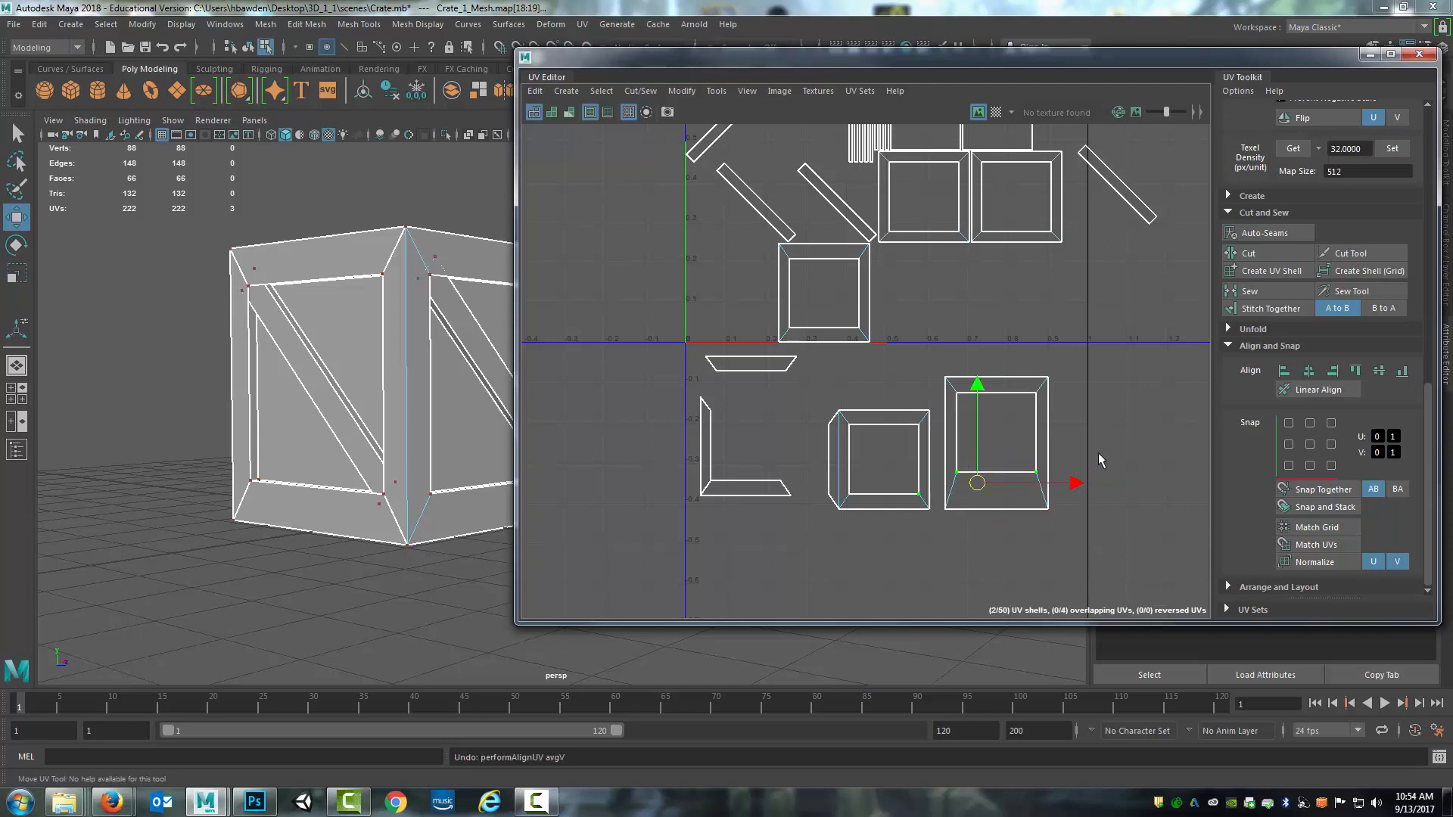
- Align the two lower frames' lower inner corner UVs, upper inner corner UVs and upper outer corner UVs to the minimum V
click(1402, 370)
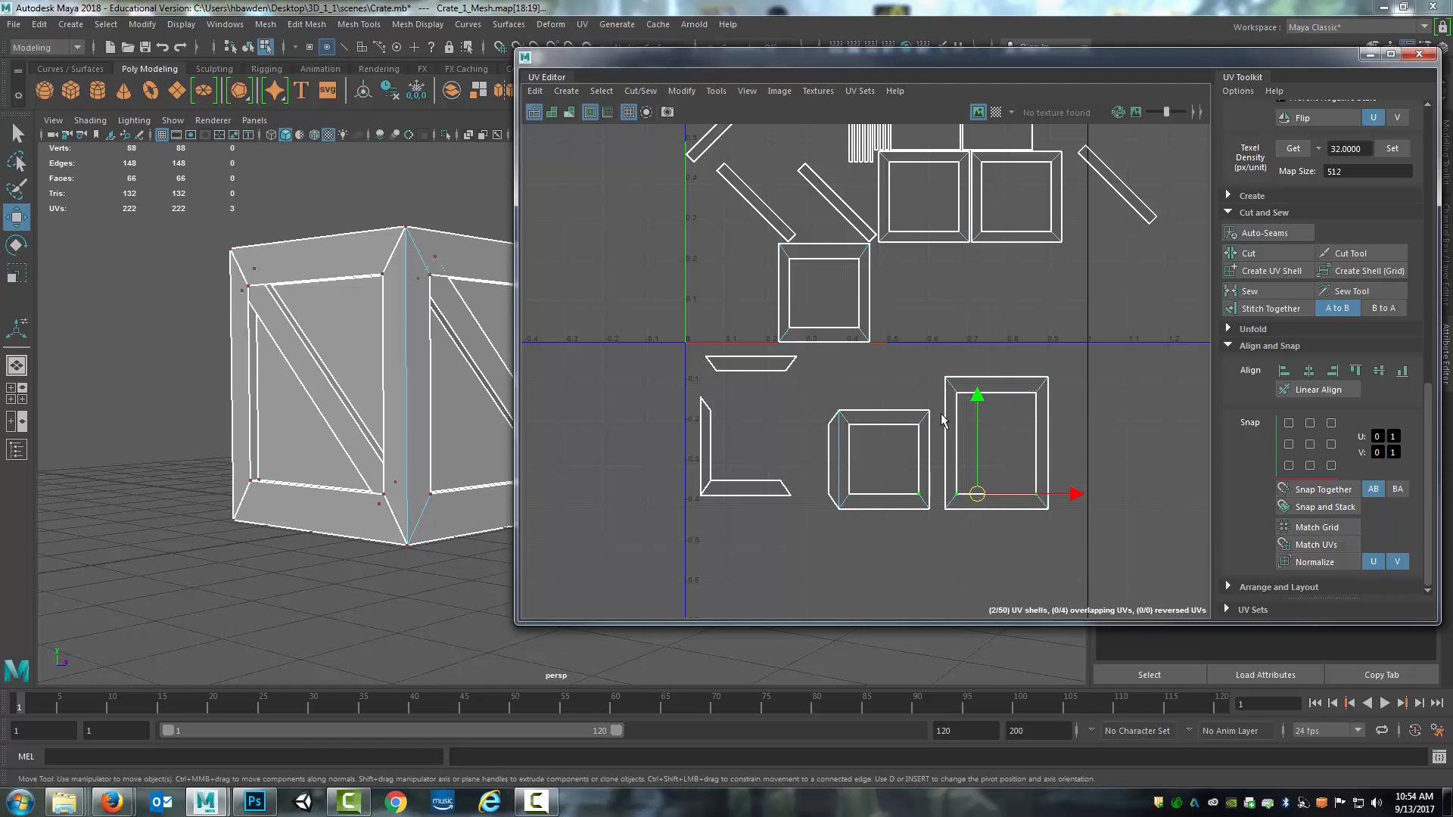
click(959, 396)
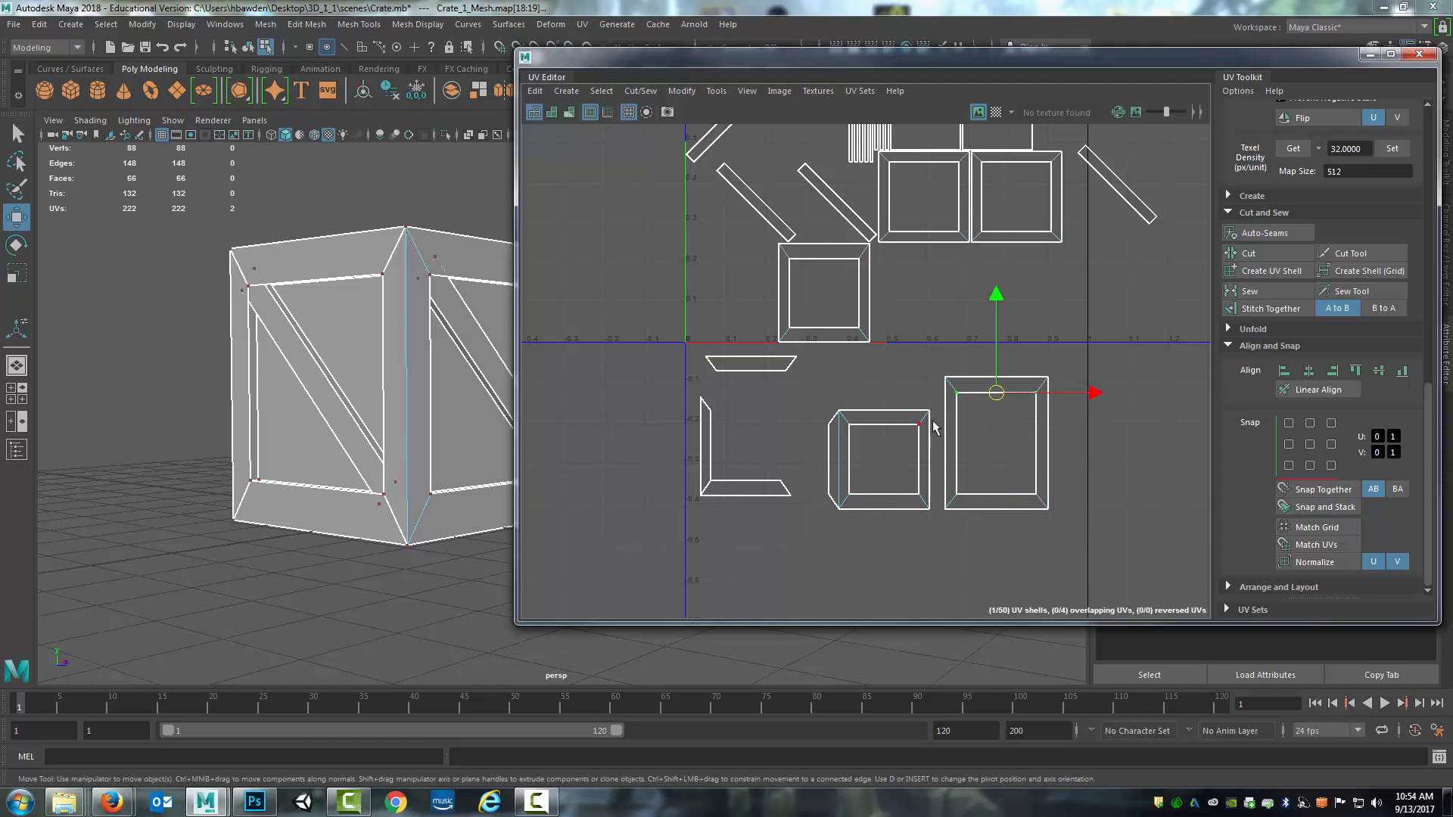
click(1403, 371)
drag(1099, 361, 894, 423)
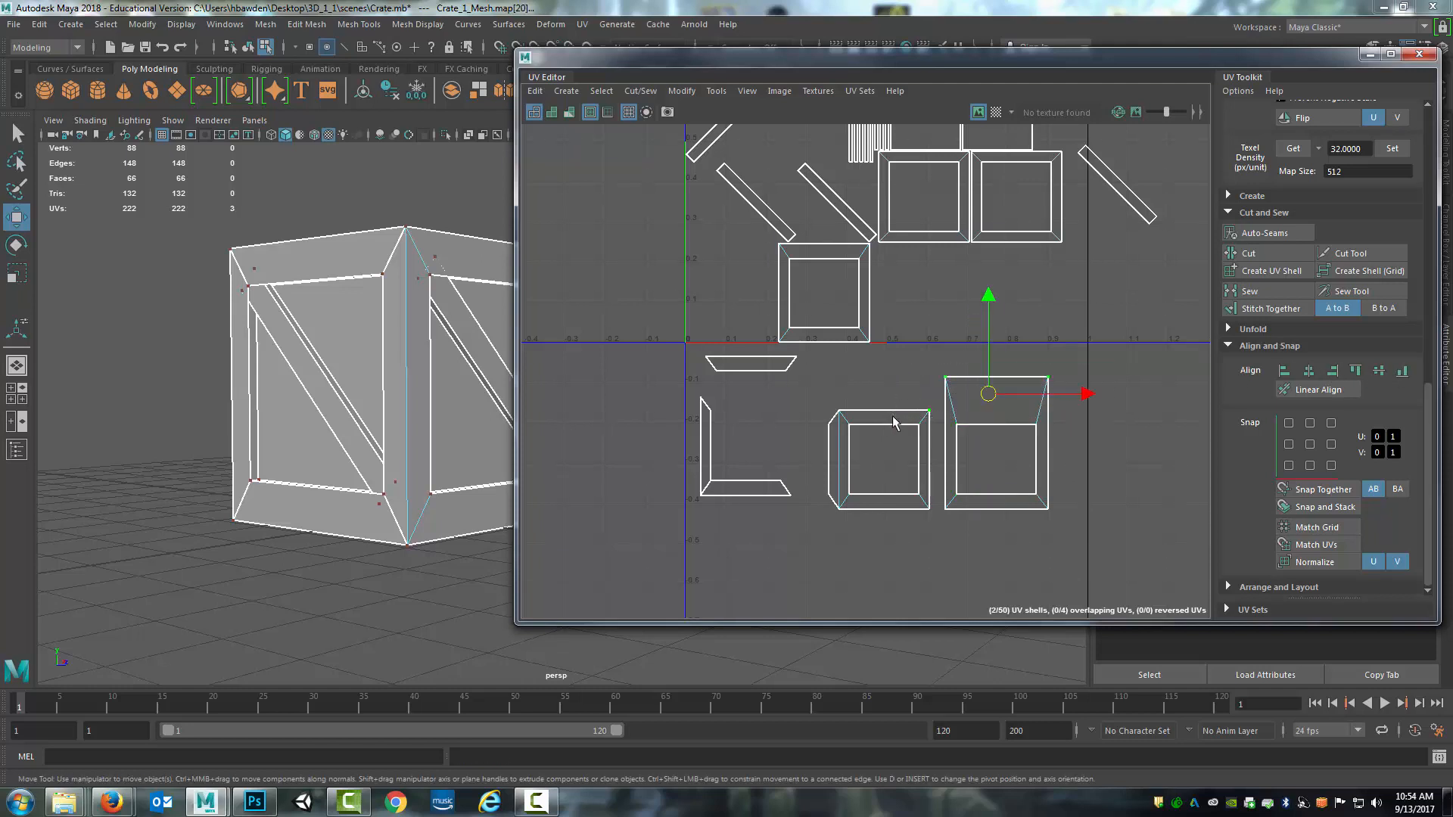
click(1403, 371)
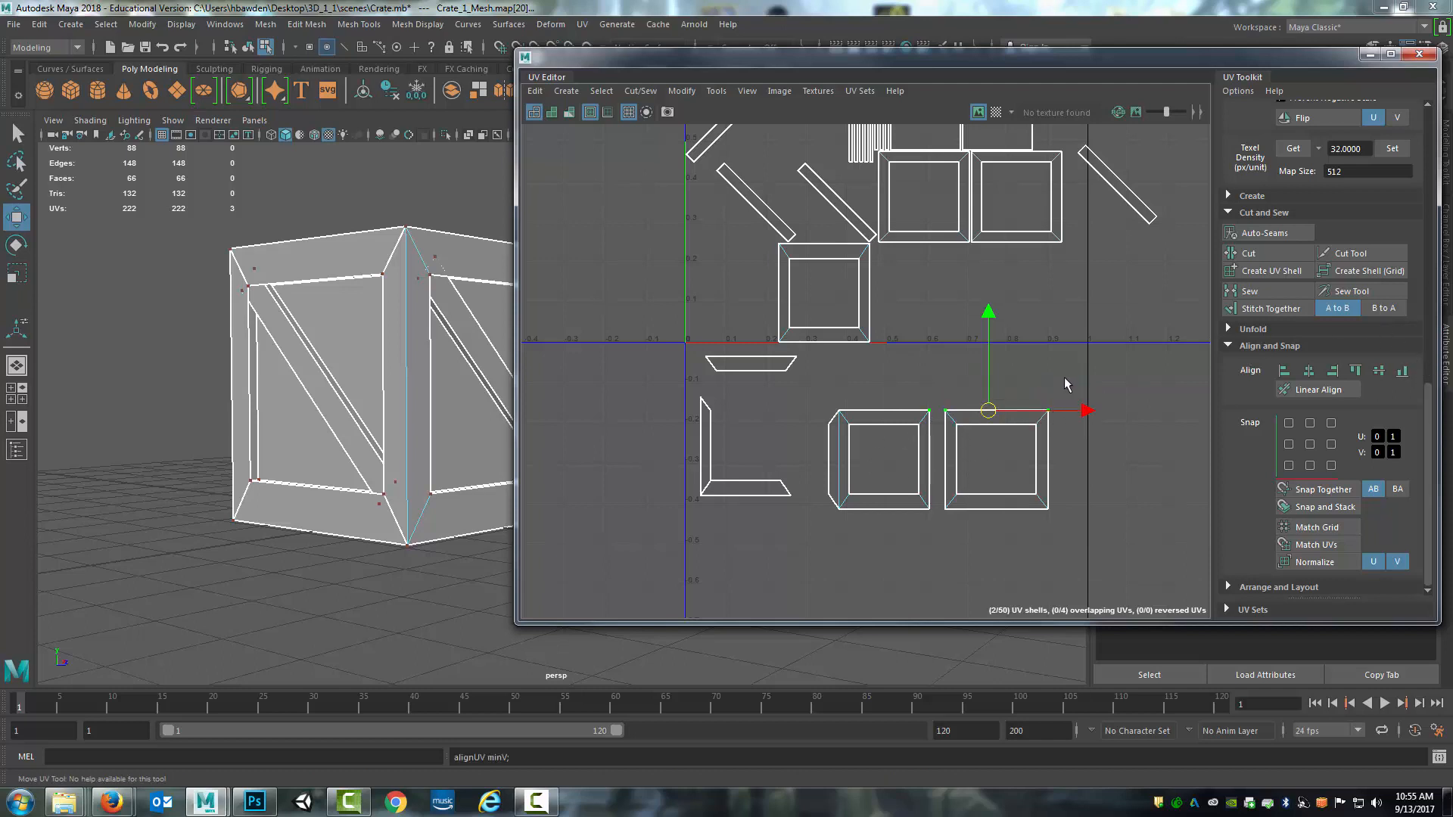
- Align the lower-right frame's right outer and inner corner UVs to the matching corners of the frame above, using maximum U
drag(1067, 376, 1041, 532)
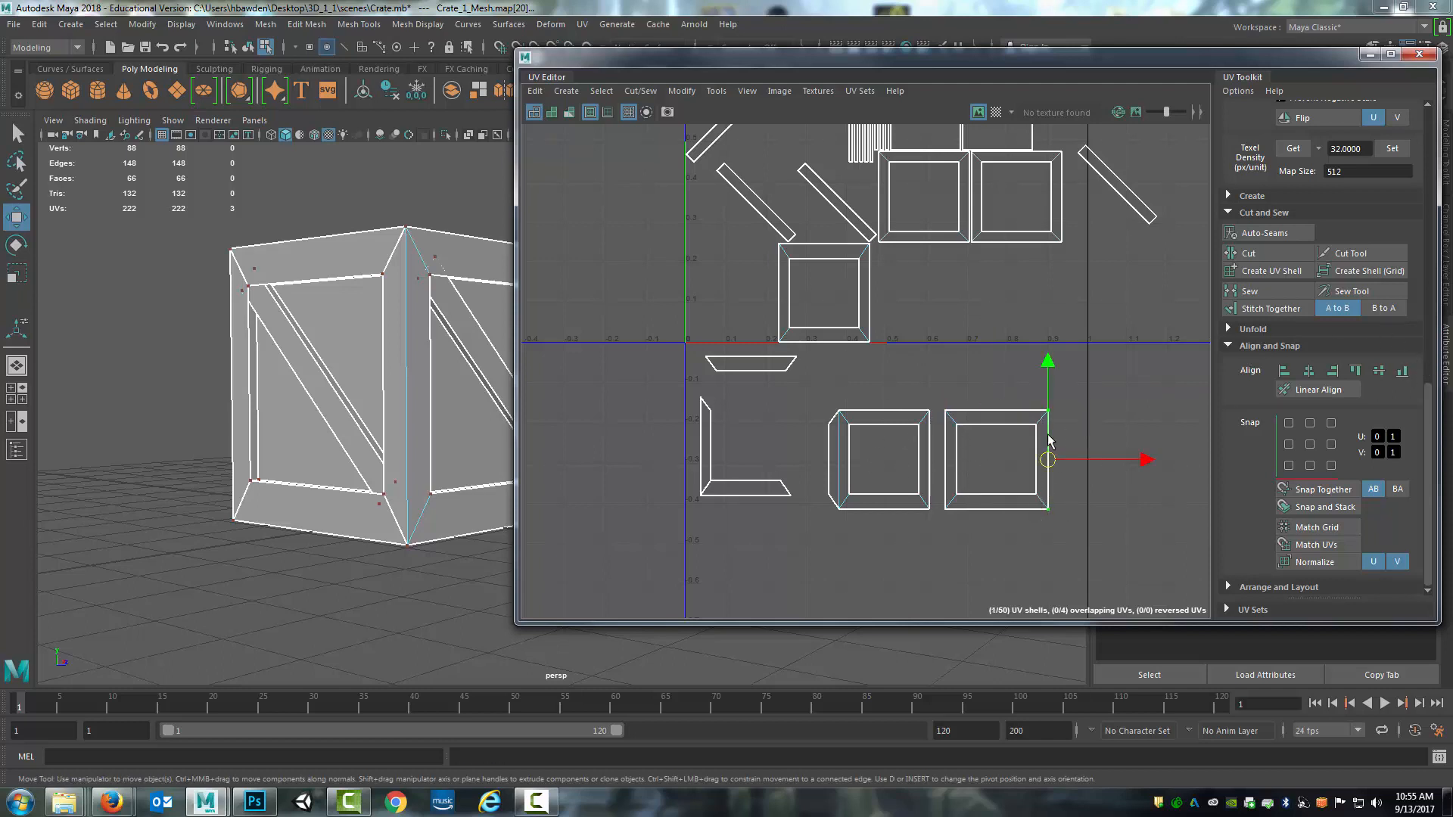
shift+click(1063, 244)
click(1354, 370)
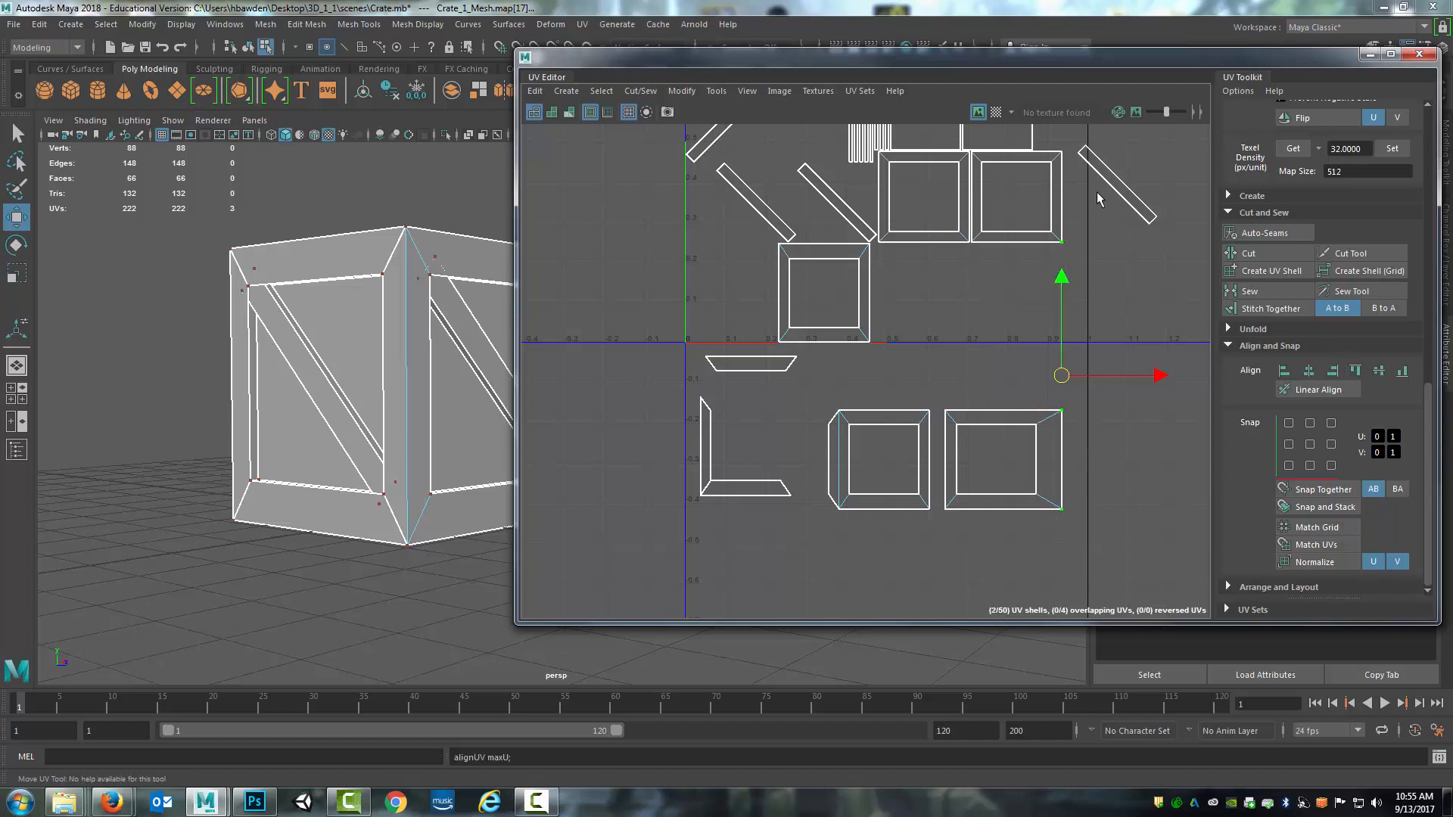
drag(1051, 255, 1053, 255)
shift+drag(1022, 371, 1045, 521)
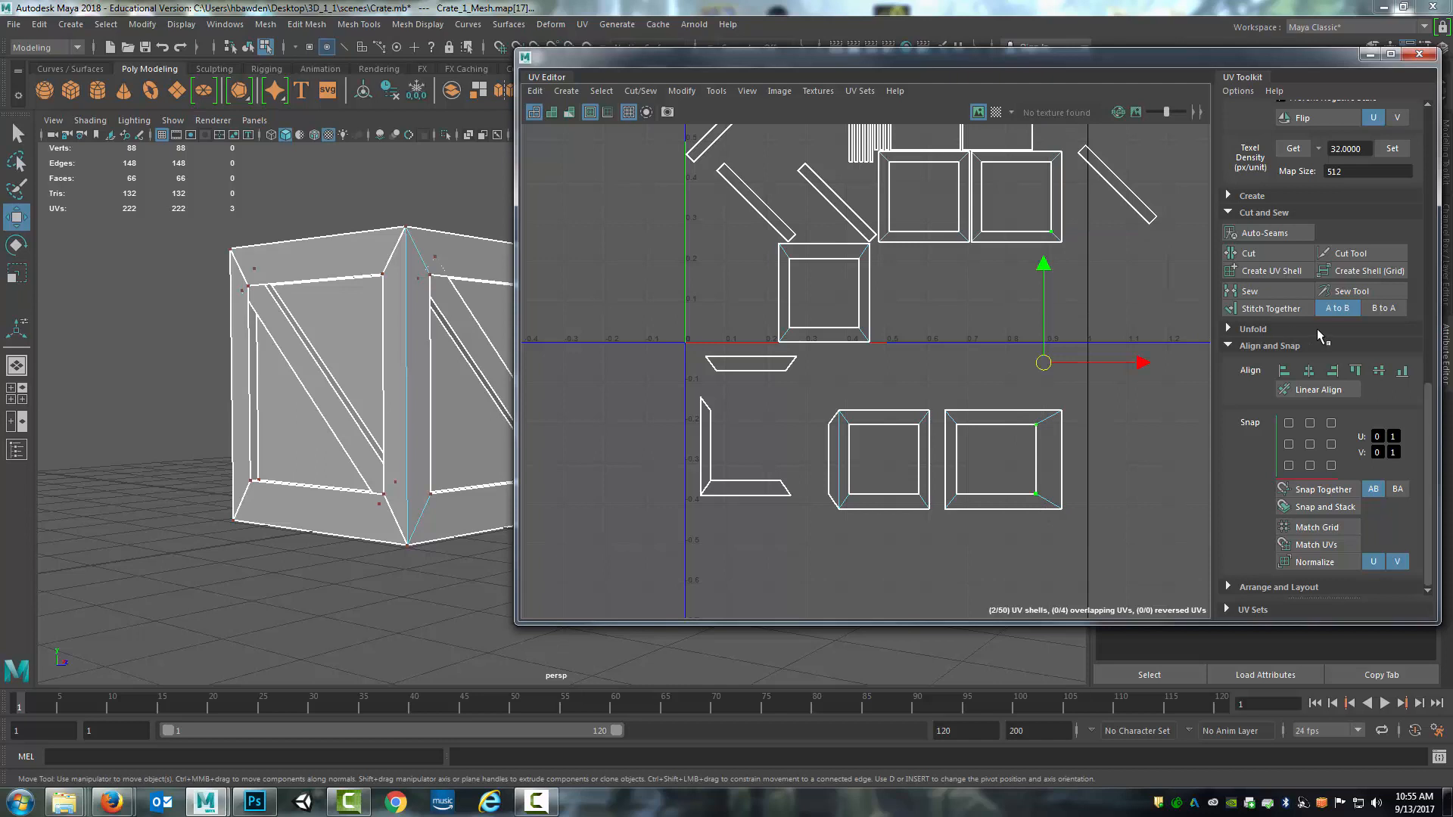
click(1334, 373)
- Align the lower-right frame's left inner and outer corner UVs to the matching corners of the frame above, using maximum U
drag(982, 239, 981, 240)
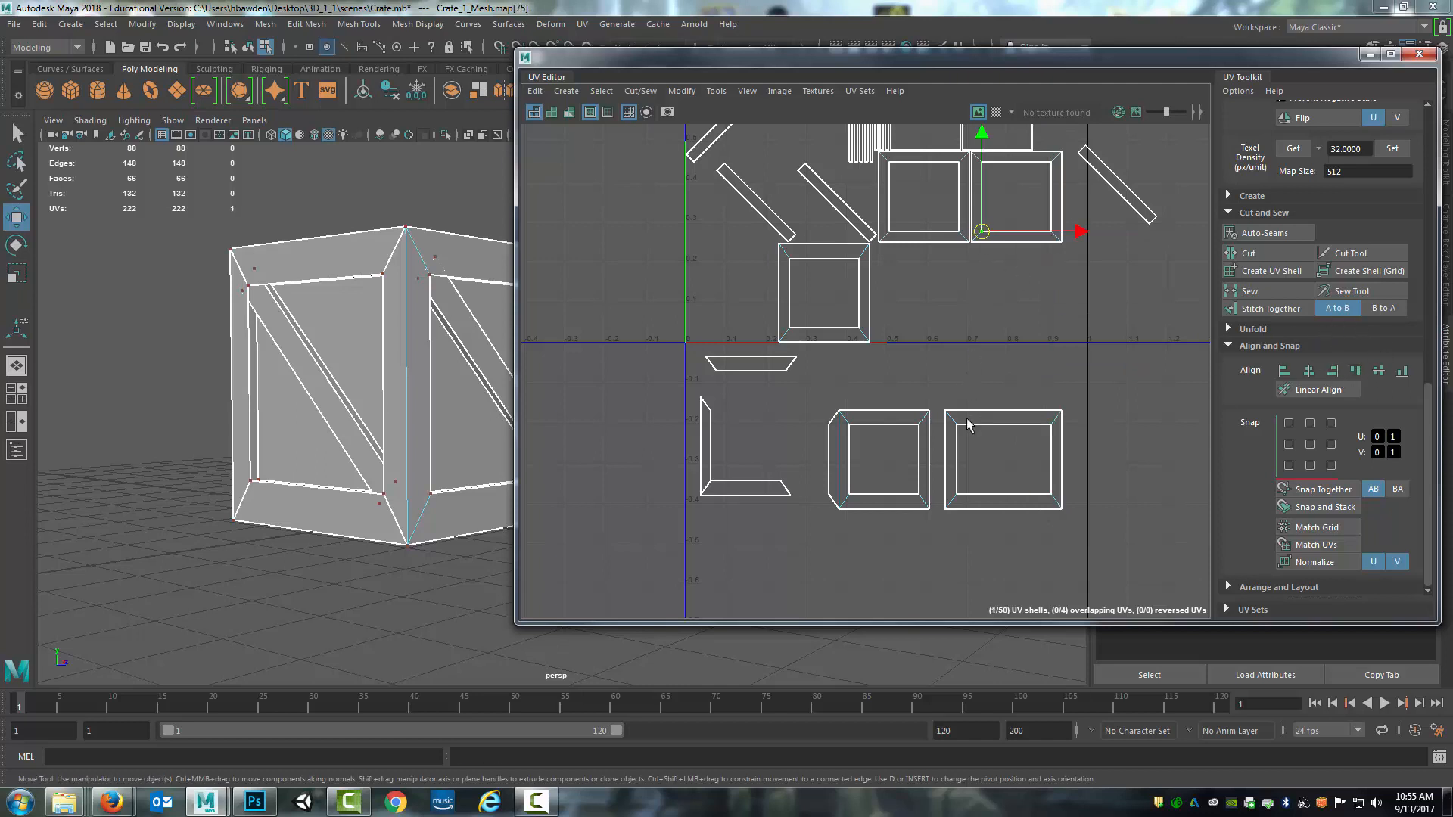
shift+drag(972, 385, 957, 524)
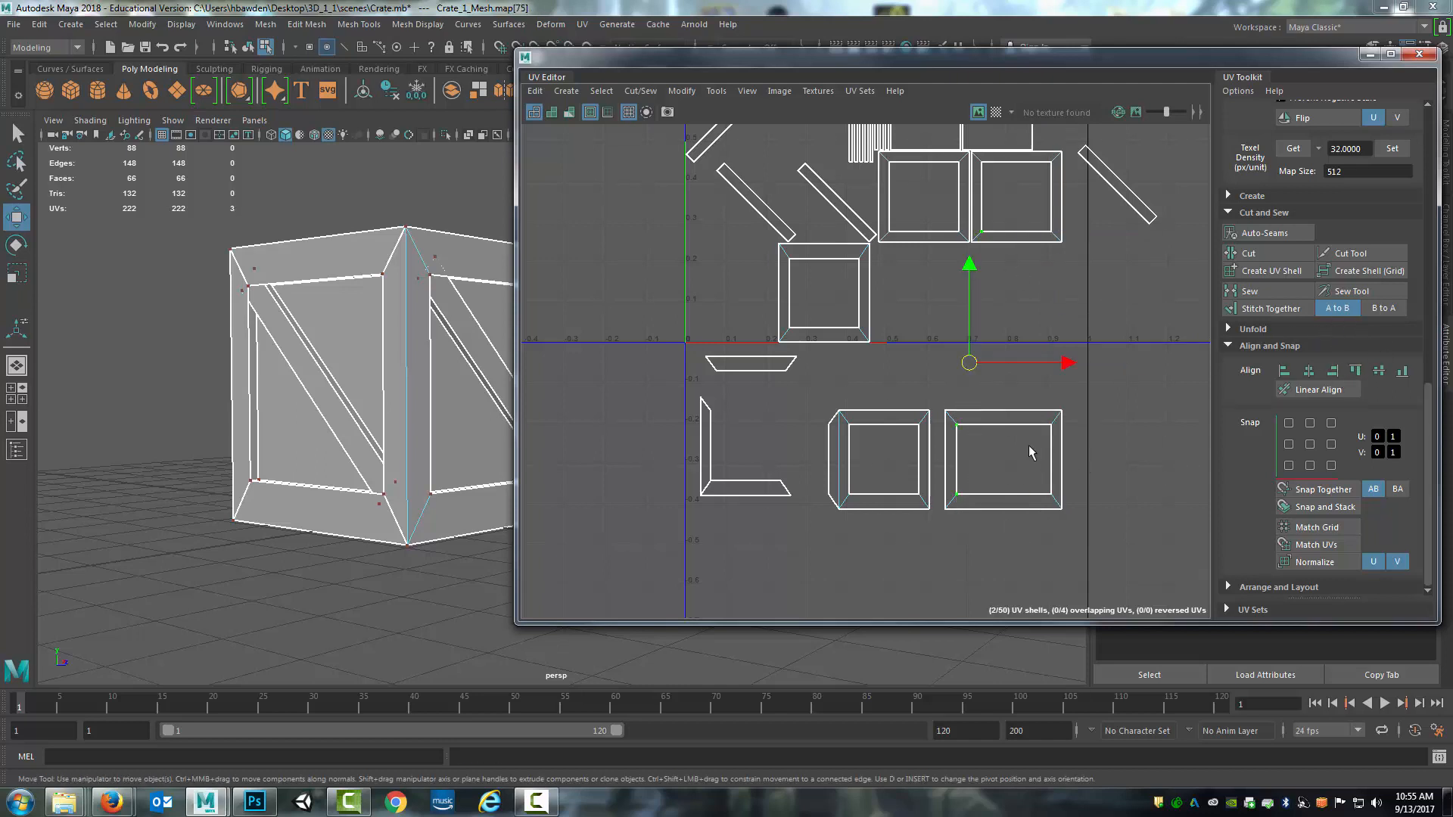
click(1333, 371)
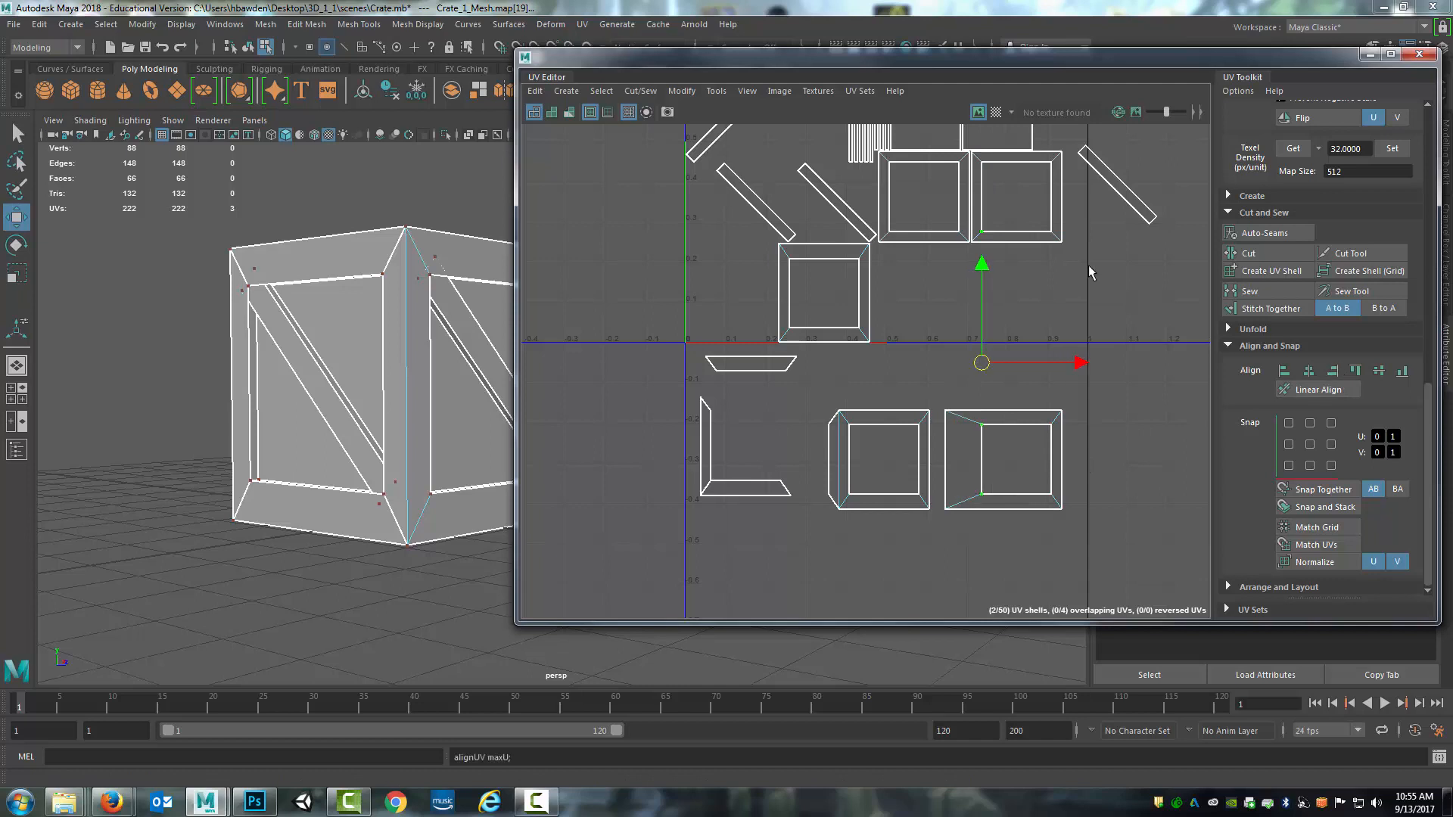
click(973, 242)
shift+drag(948, 379, 934, 541)
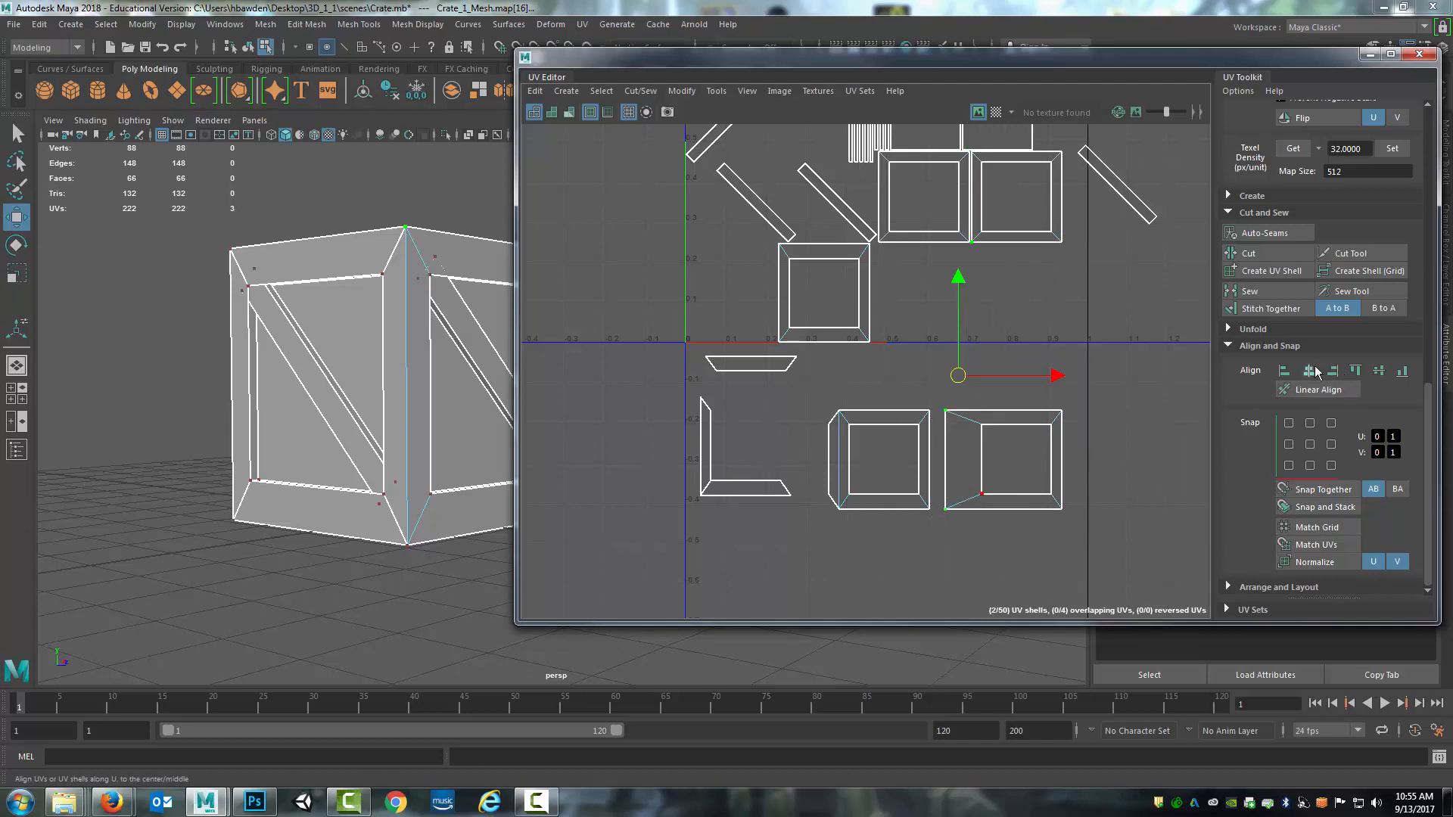
click(1334, 371)
- Select the edge shared by the two lower frame shells and stitch the shells together, A to B
click(1019, 434)
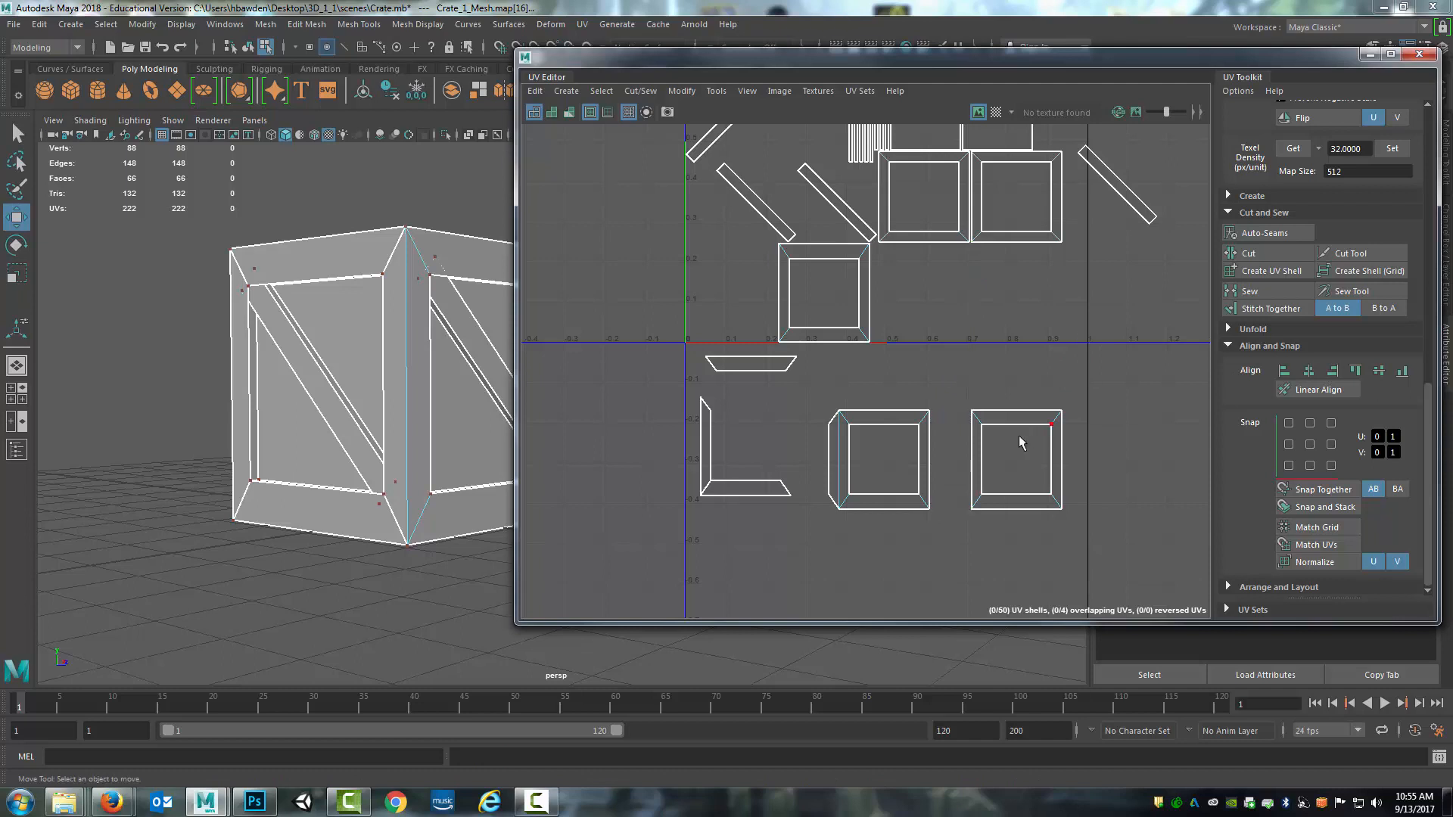
right_drag(1019, 435, 1059, 406)
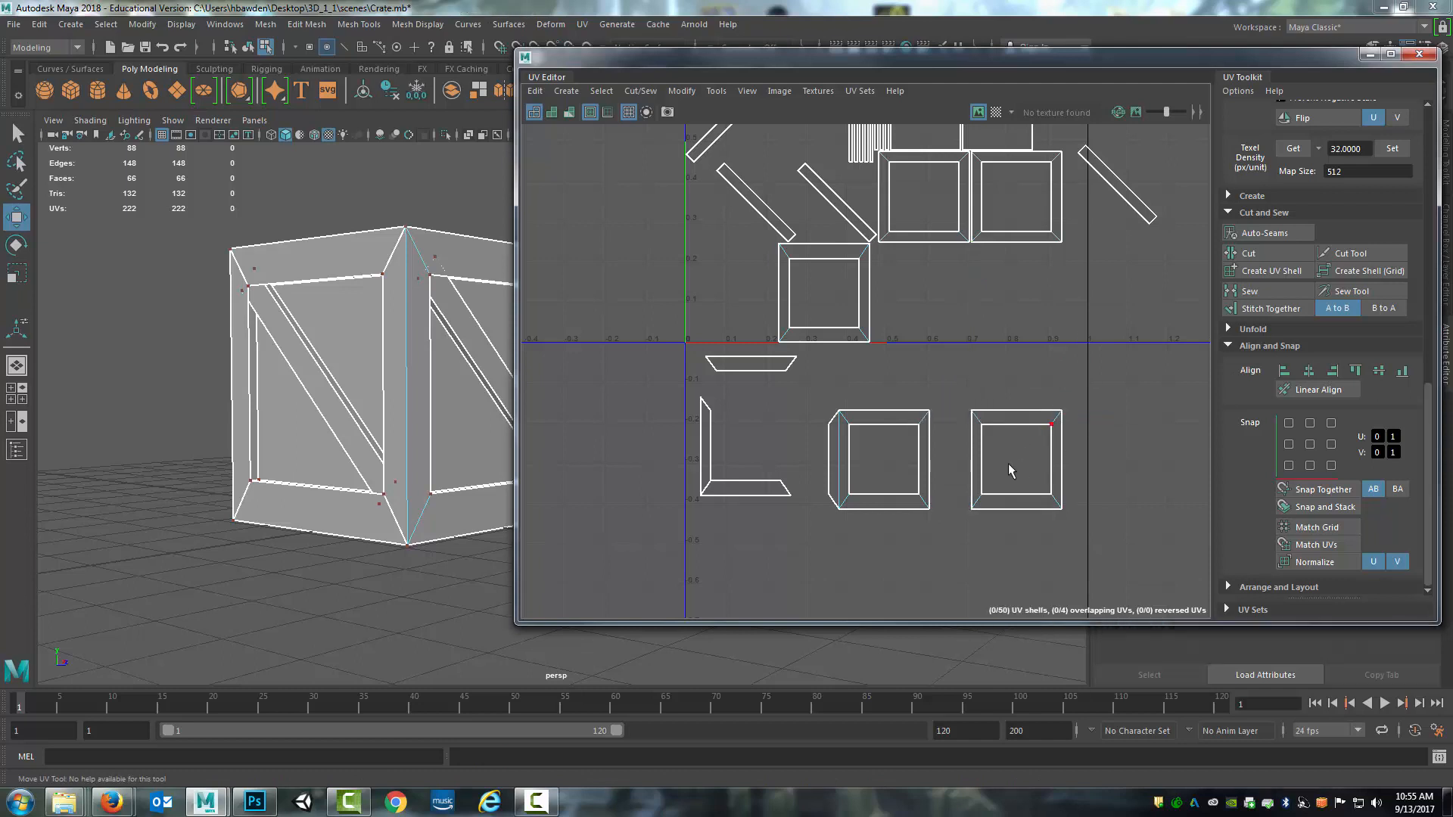
double_click(994, 424)
right_drag(942, 446, 941, 413)
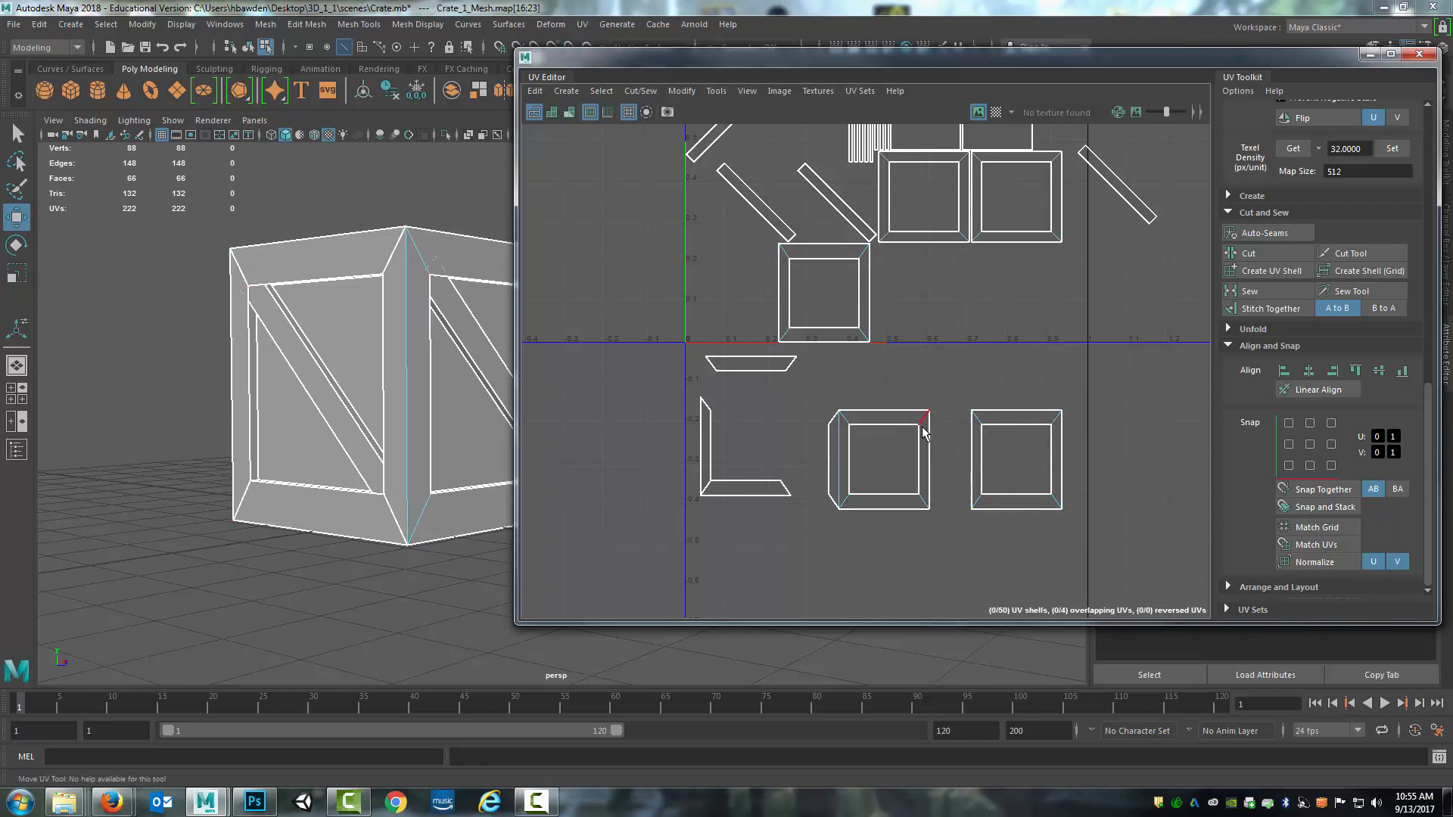
click(924, 433)
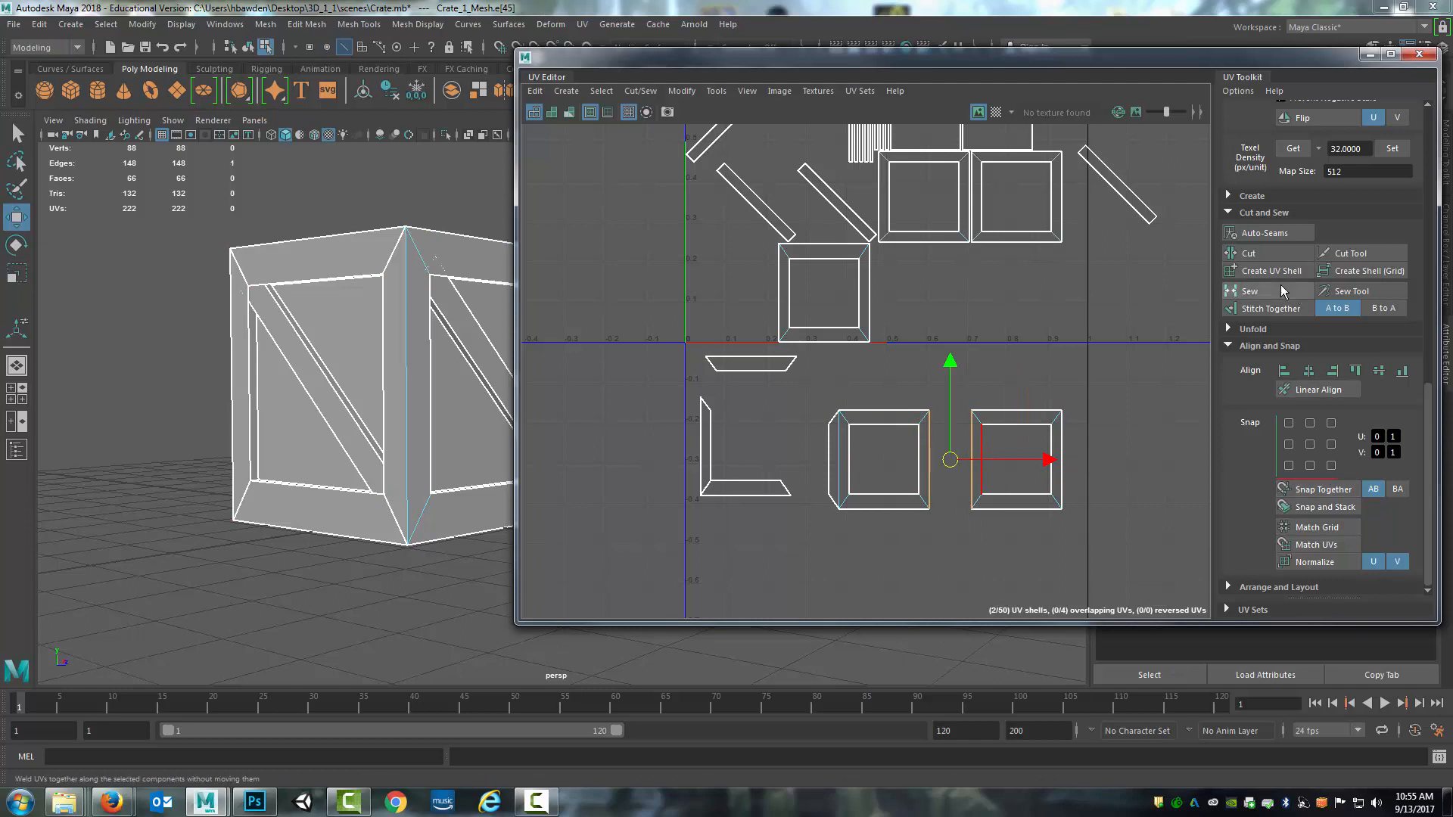
click(1270, 309)
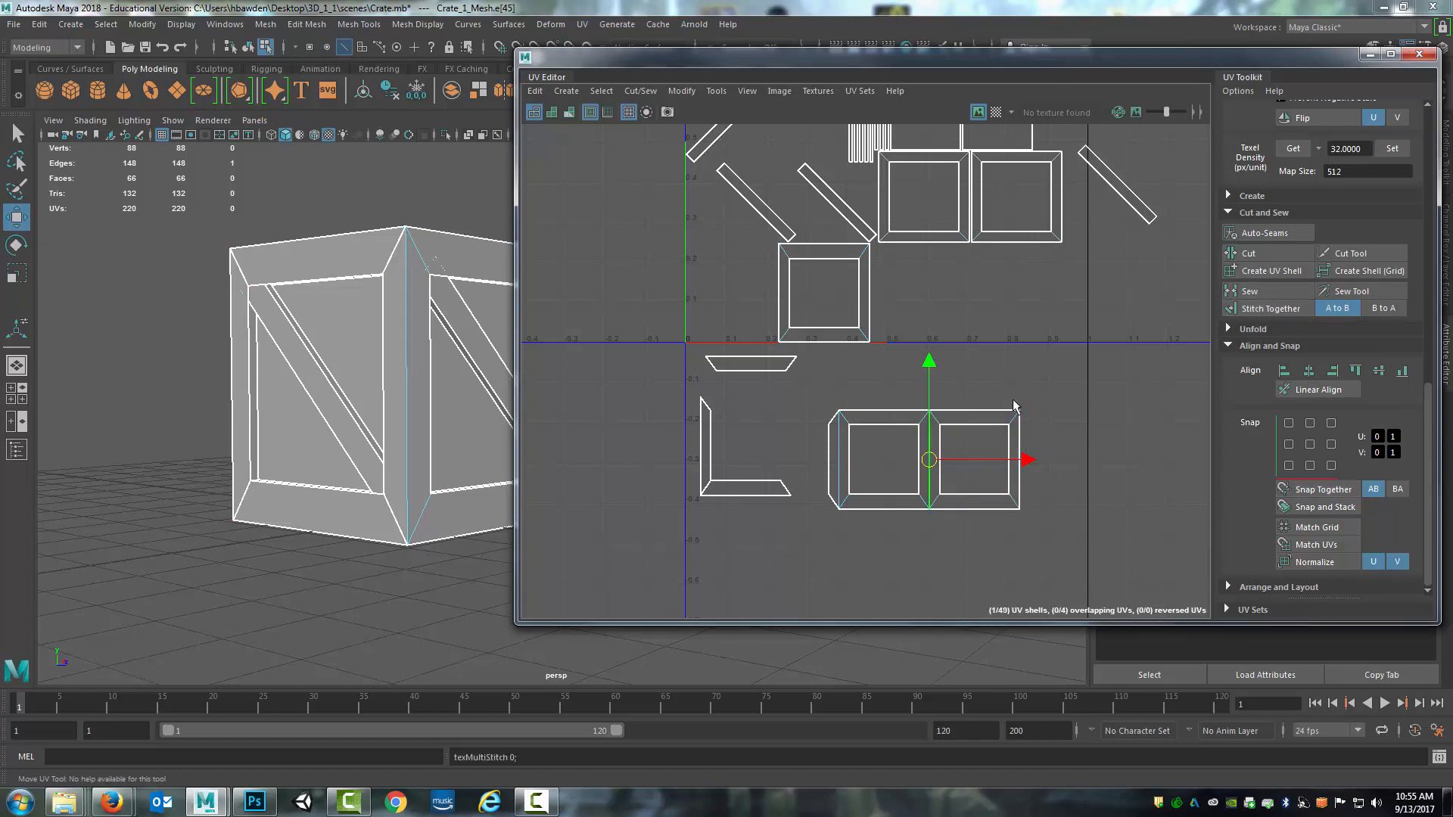
click(1081, 425)
- Select the stitched double-frame shell and snap it to the top-left, bottom-right, bottom-left and top-right of the UV tile in turn
scroll(1079, 425, down, 2)
scroll(1079, 424, up, 1)
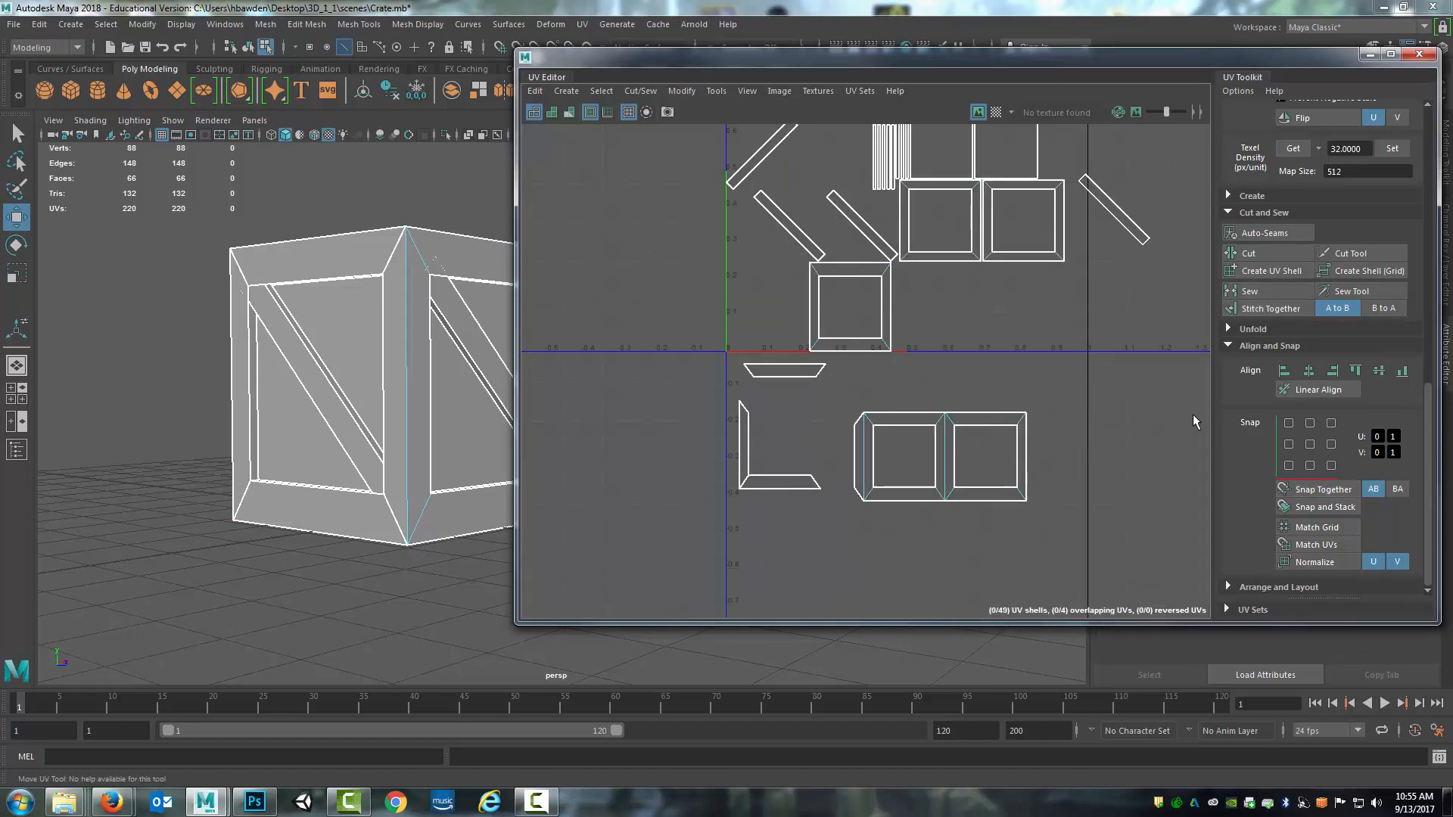
right_drag(976, 429, 1021, 428)
double_click(987, 422)
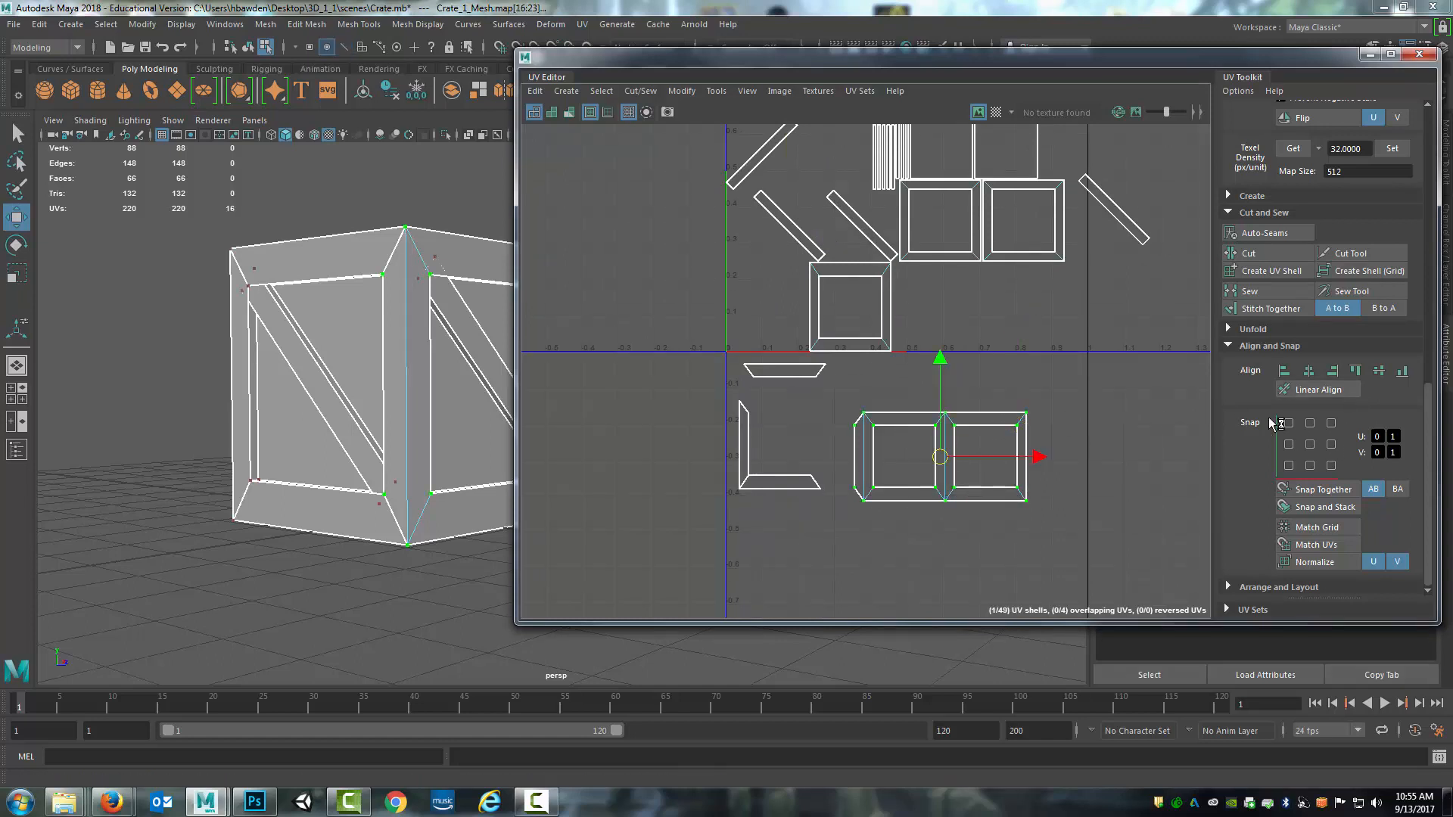
scroll(1082, 427, down, 4)
alt+middle_drag(1084, 415, 1073, 479)
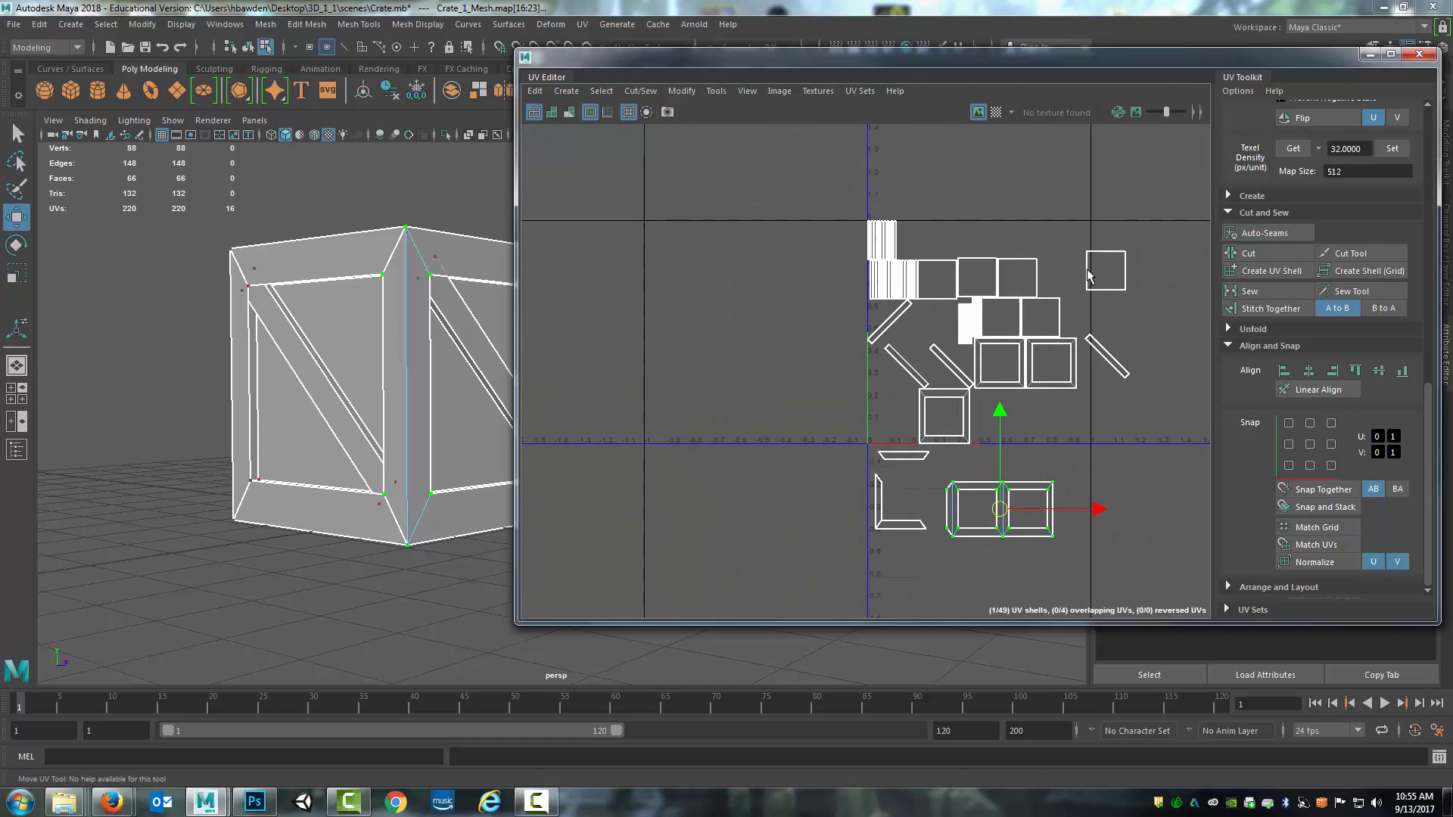
click(1289, 424)
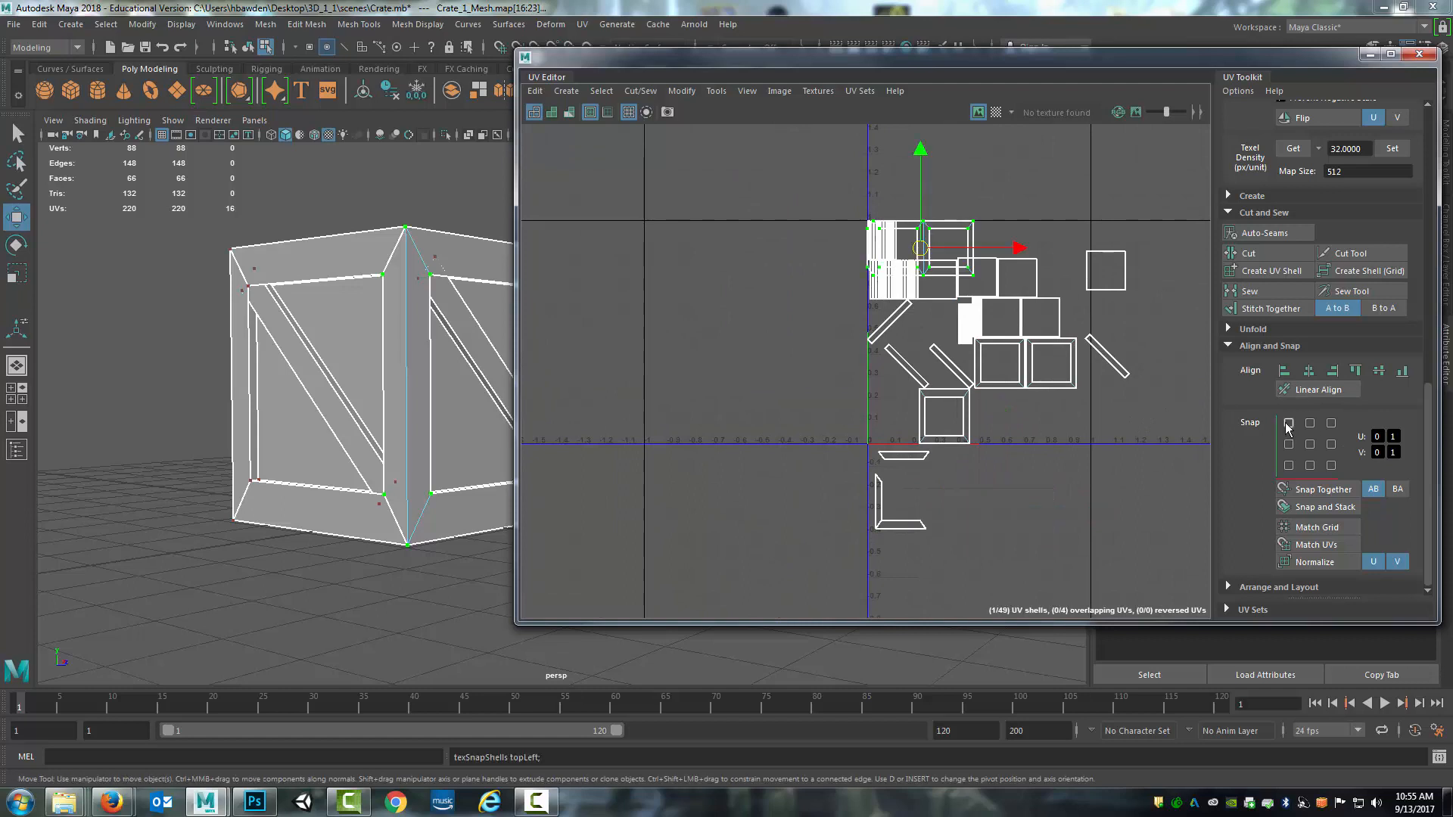
click(1332, 466)
click(1289, 466)
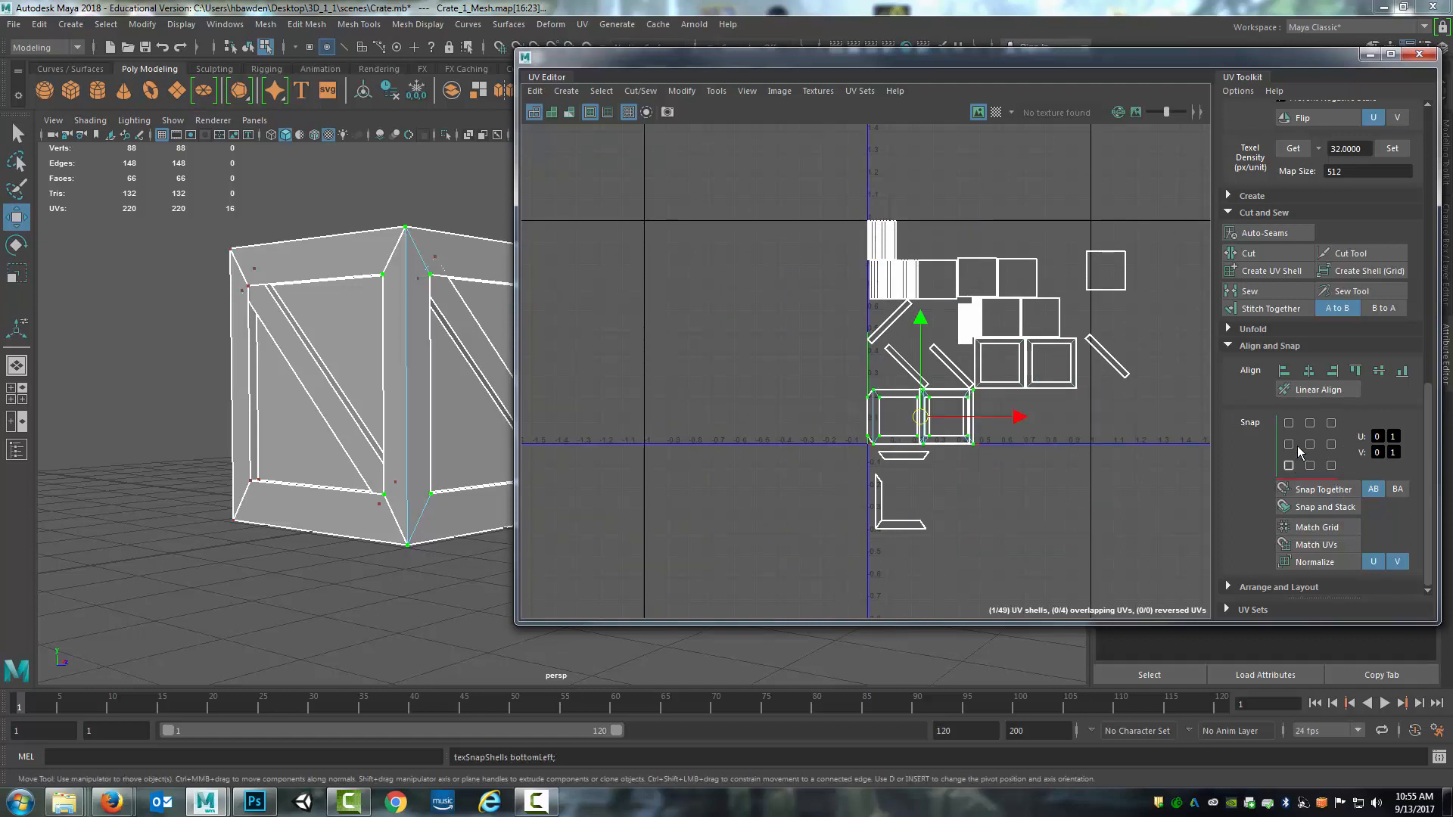
click(1331, 424)
- Move the double-frame shell below the 0 to 1 UV tile, to the right of the loose L-shaped frame piece
scroll(1050, 389, up, 3)
alt+middle_drag(1070, 319, 1004, 419)
scroll(997, 398, down, 3)
scroll(996, 395, down, 3)
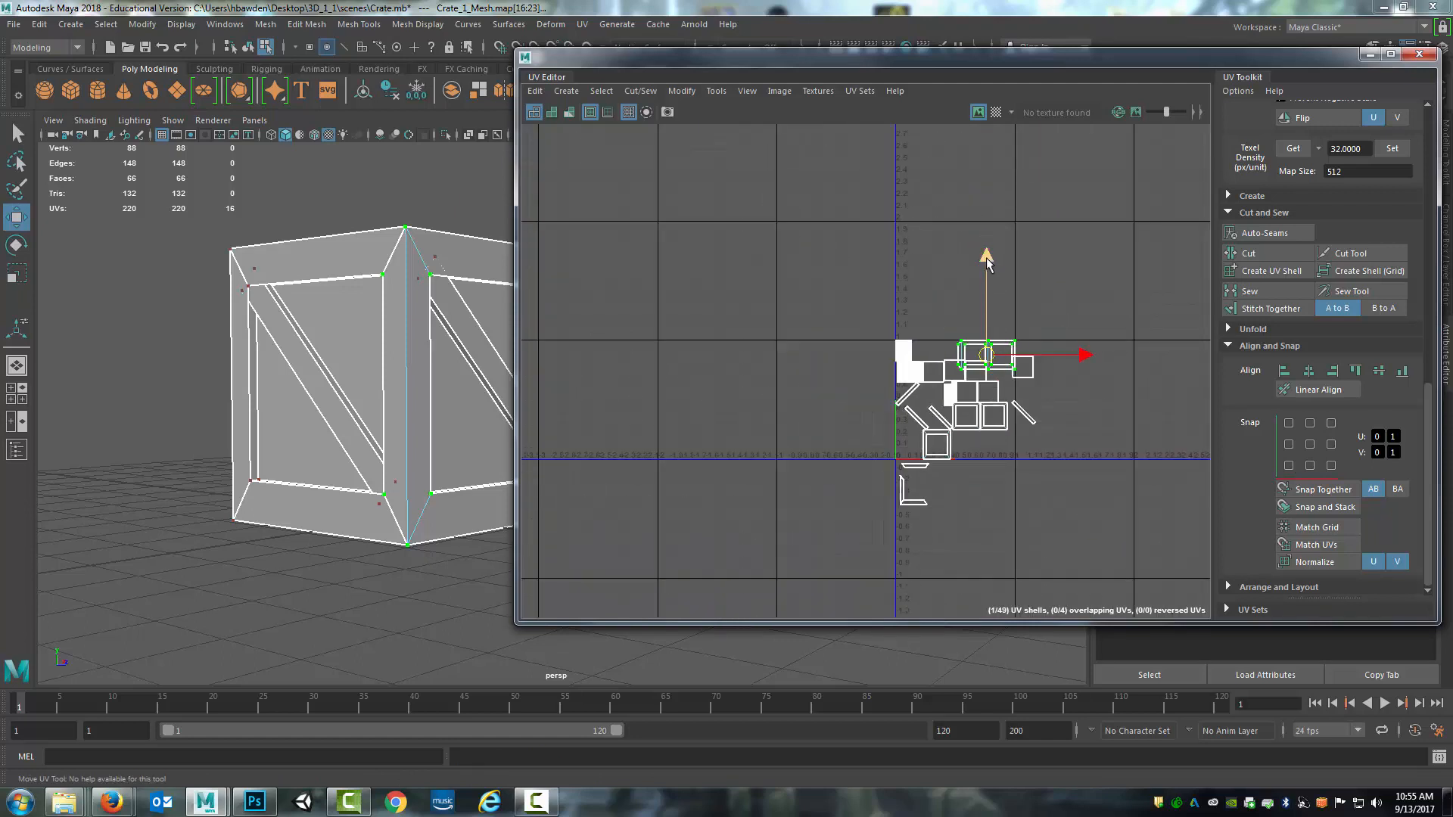
drag(987, 261, 988, 418)
alt+middle_drag(1005, 483, 1012, 358)
scroll(1005, 391, up, 4)
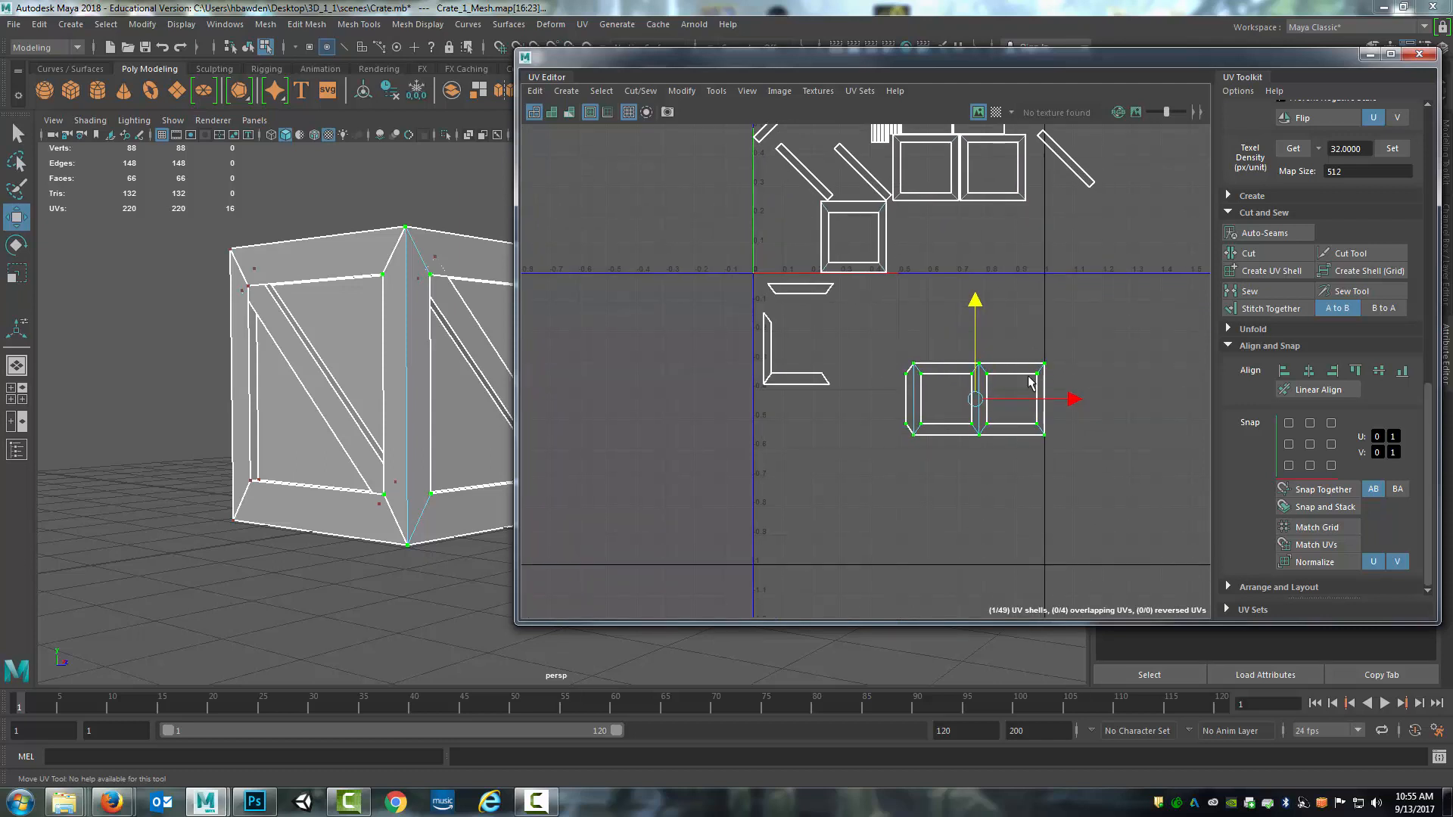
drag(984, 399, 952, 411)
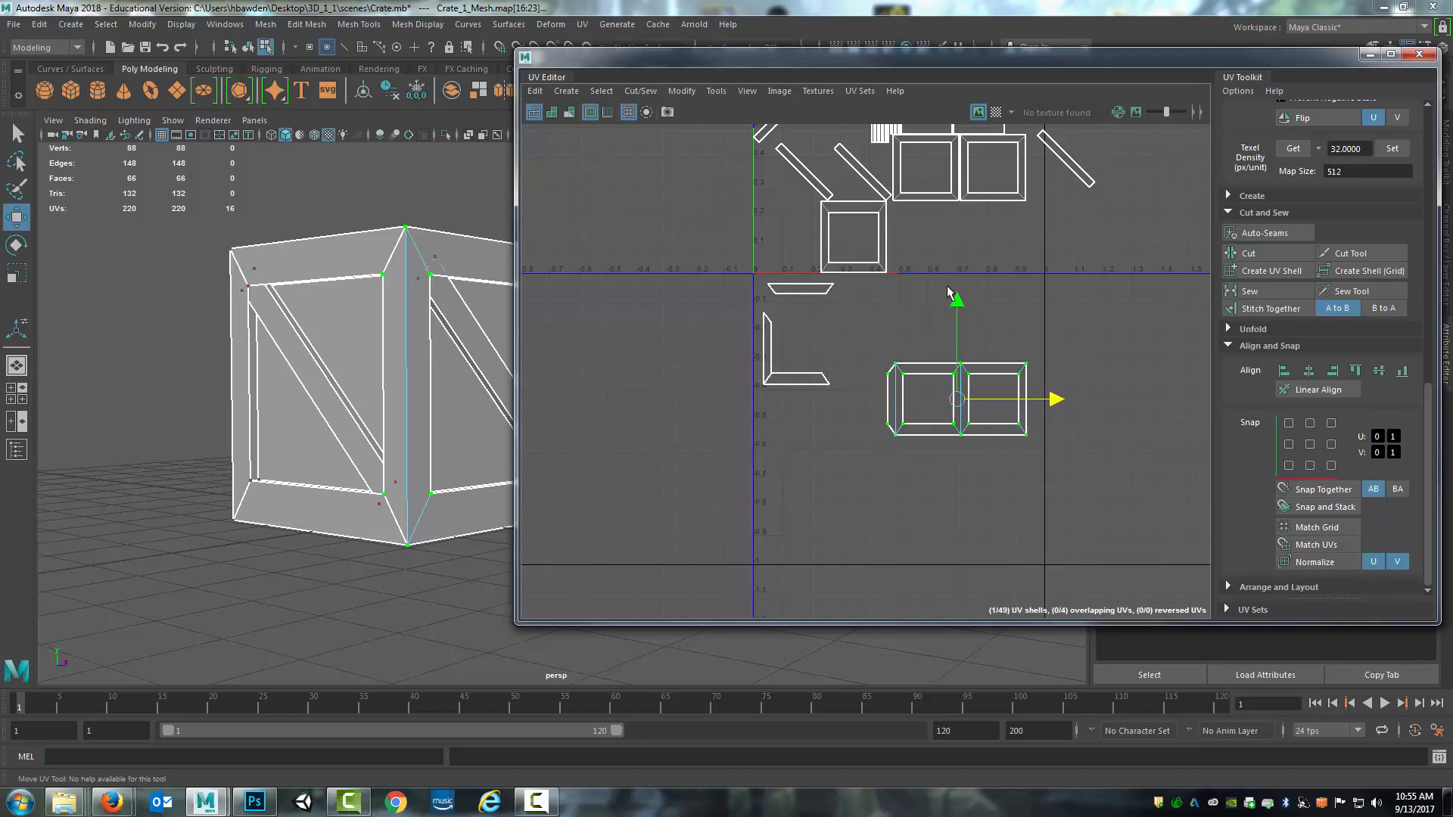
drag(959, 311, 831, 389)
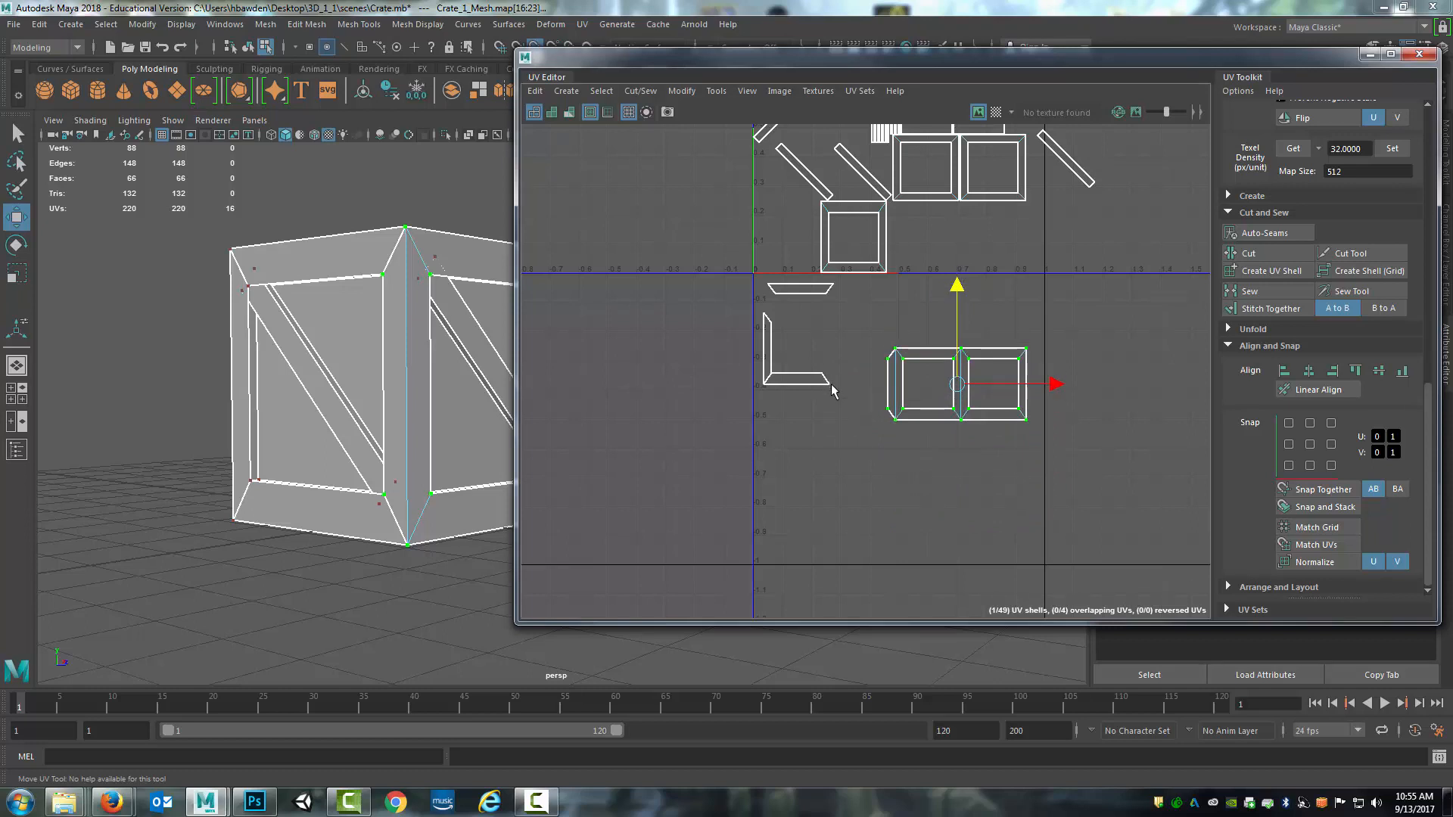
- Review the full UV layout and the UV Toolkit's selection, transform, cut and sew, and align and snap options
scroll(1079, 328, up, 1)
scroll(1078, 329, down, 4)
alt+middle_drag(1012, 272, 1034, 422)
scroll(1270, 401, up, 5)
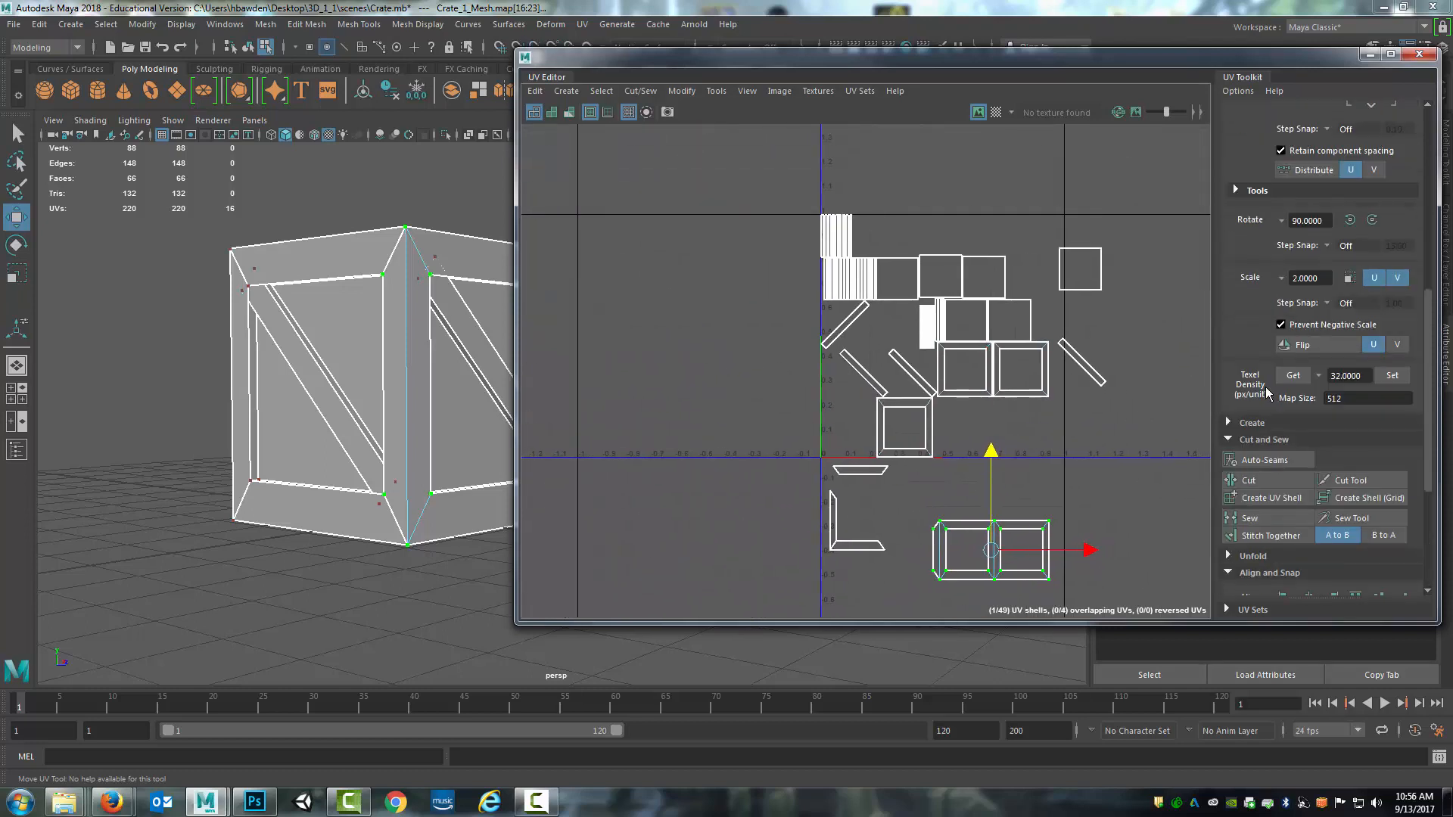
scroll(1269, 399, down, 1)
scroll(1270, 399, down, 4)
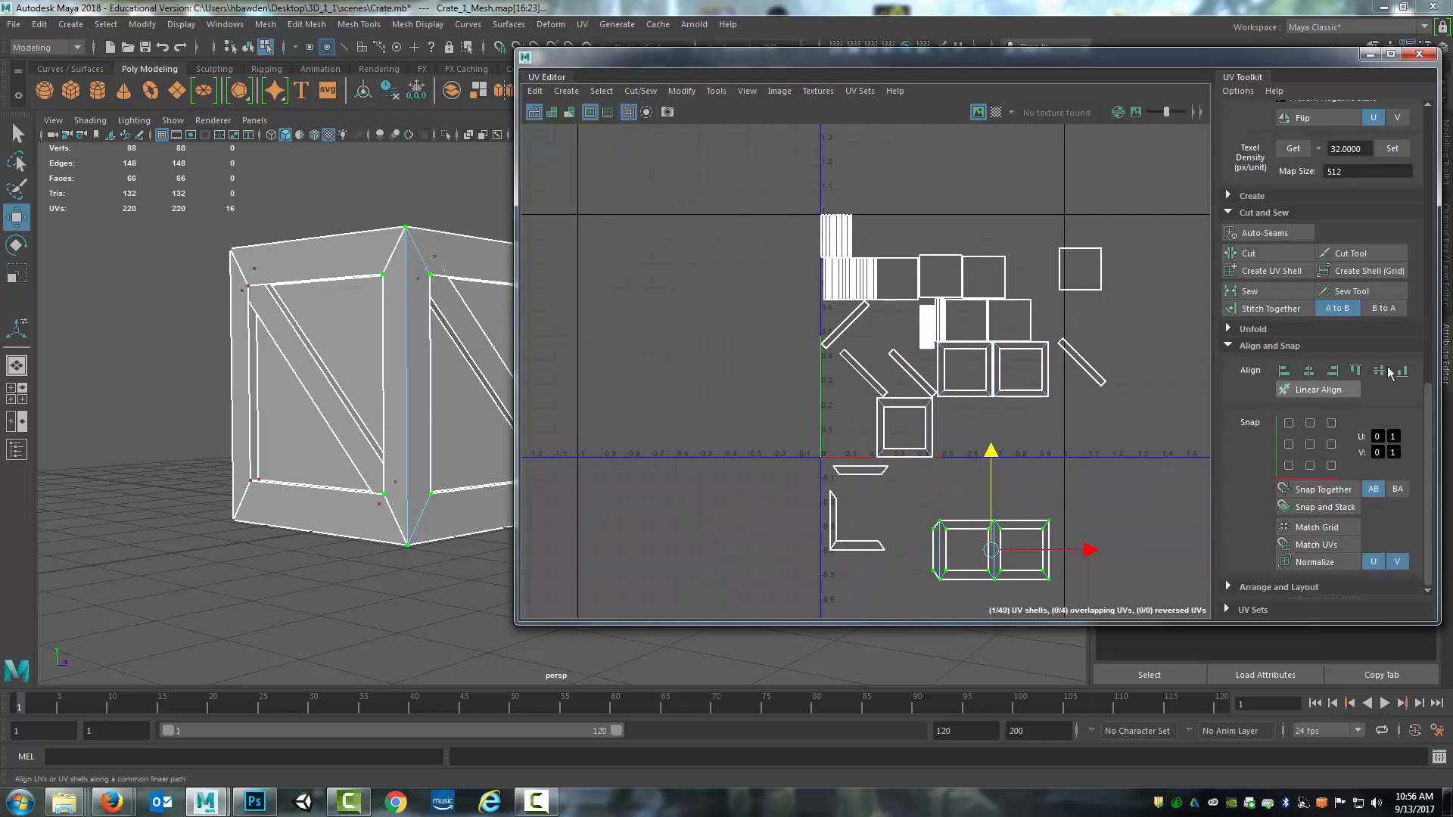
scroll(1416, 283, up, 7)
scroll(1416, 284, up, 8)
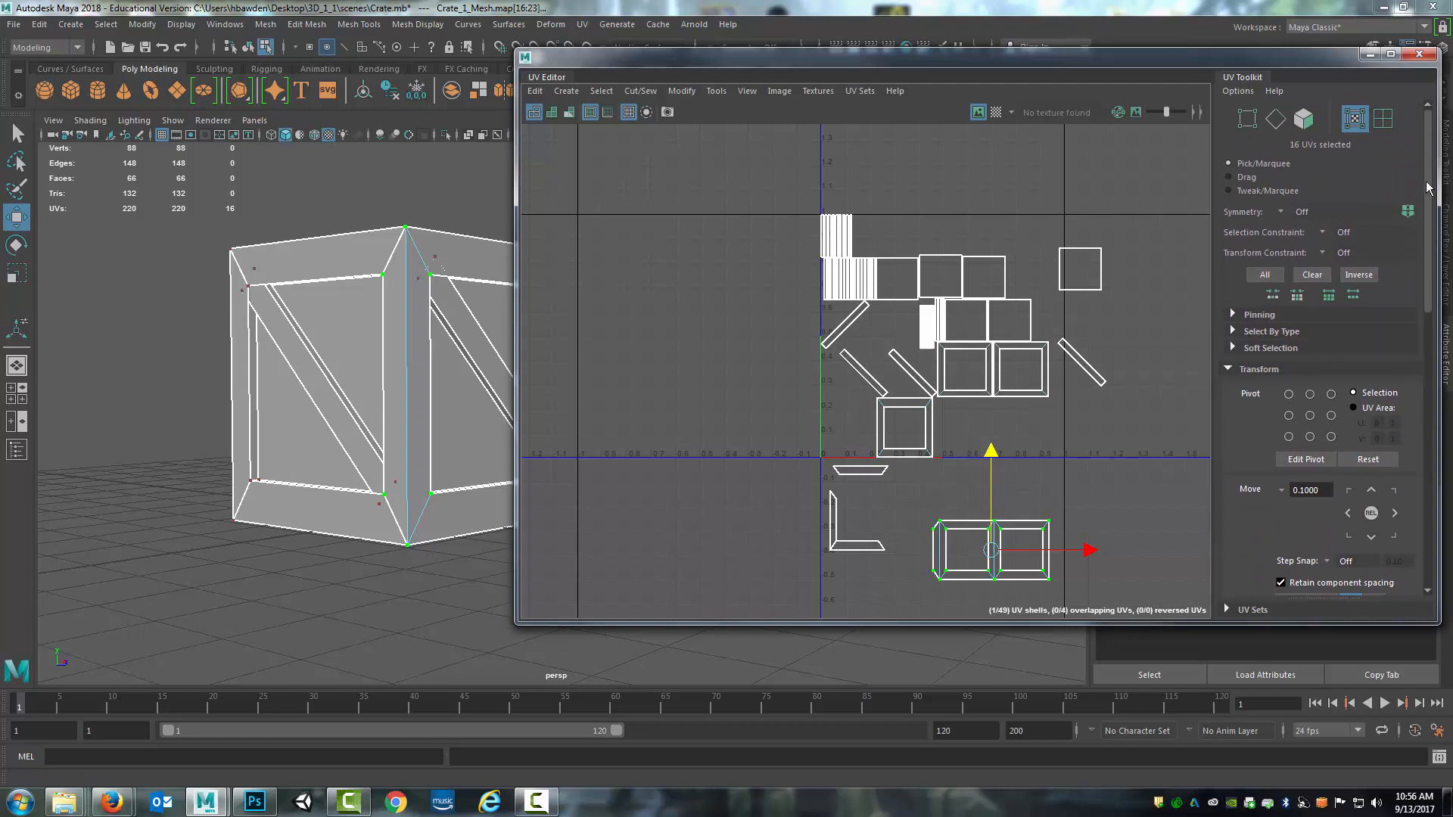
- Select the top corner UVs of the two adjoining square shells near the top of the tile and rotate them so both shells are skewed
right_drag(949, 270, 996, 261)
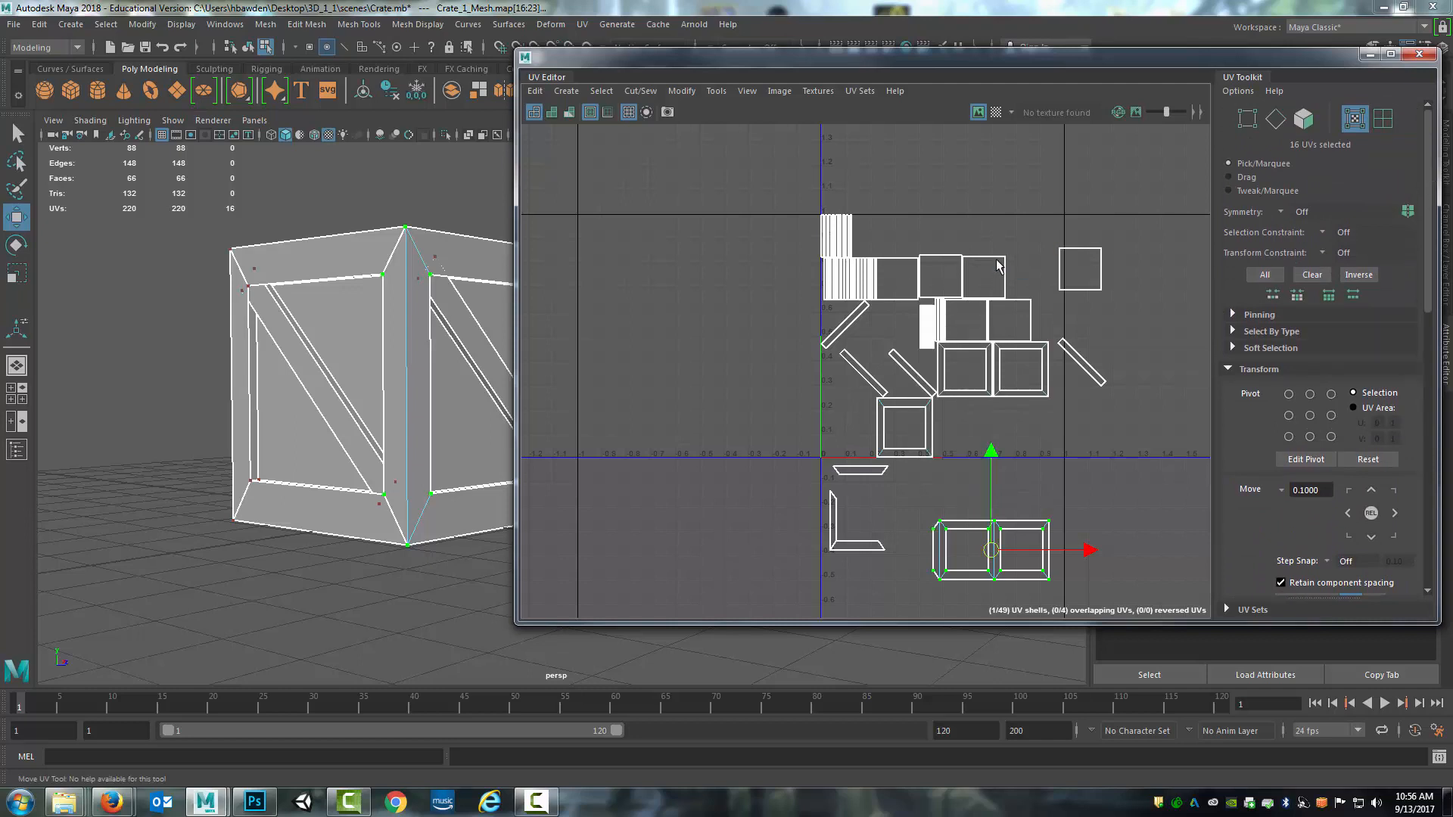
click(1001, 260)
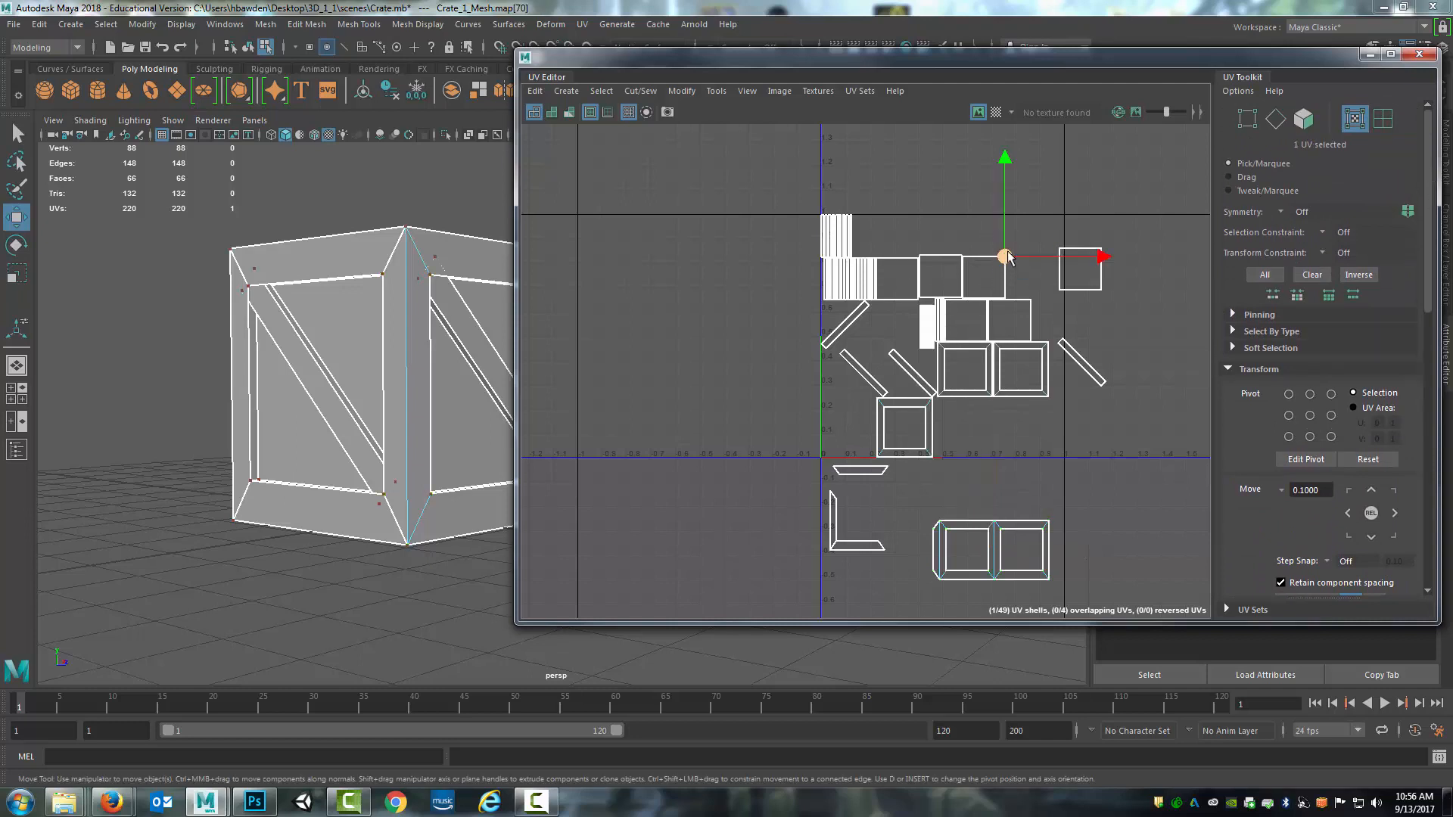
key(r)
key(w)
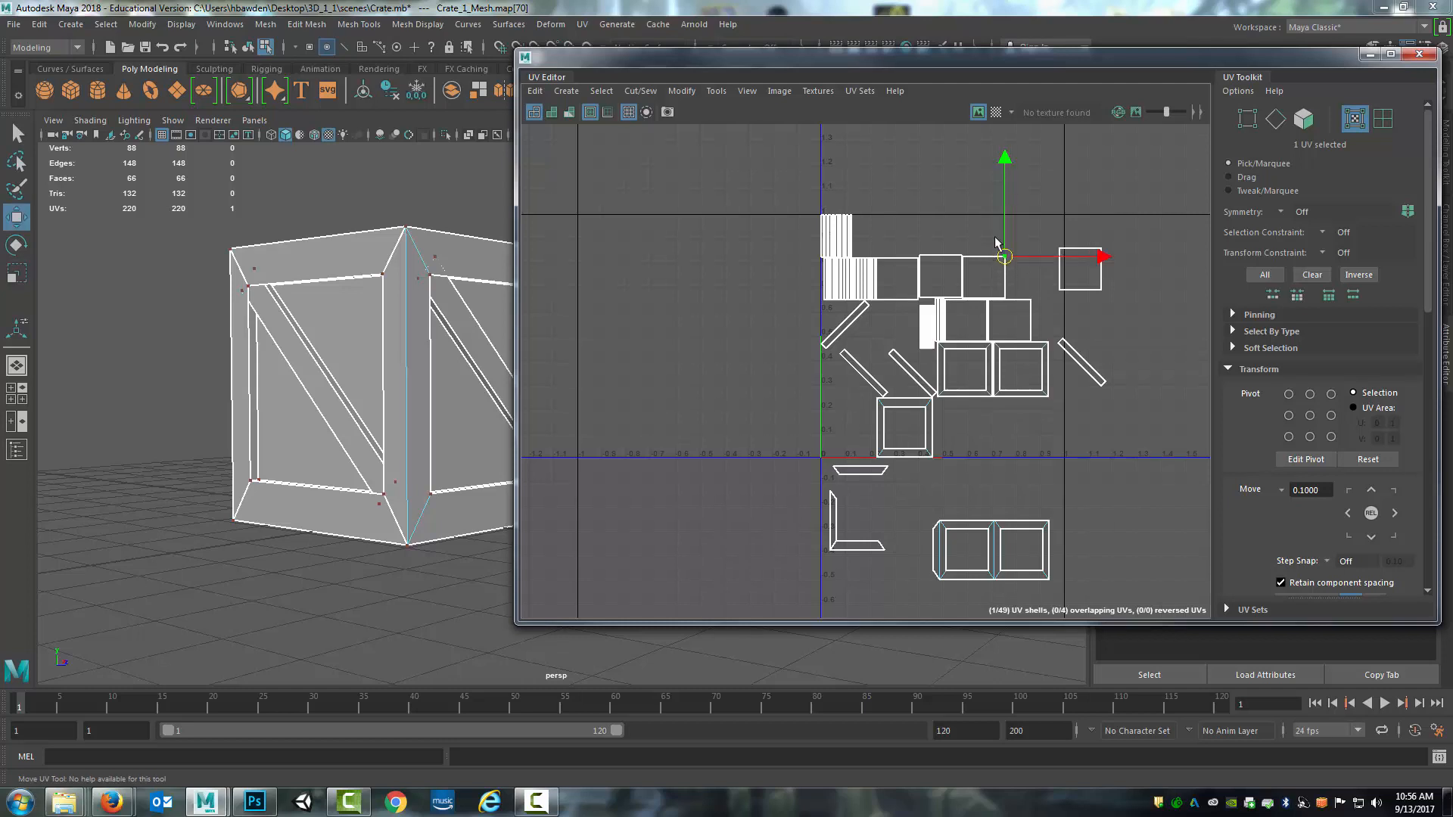
drag(1043, 236, 946, 292)
key(e)
drag(1000, 183, 1093, 246)
click(1071, 284)
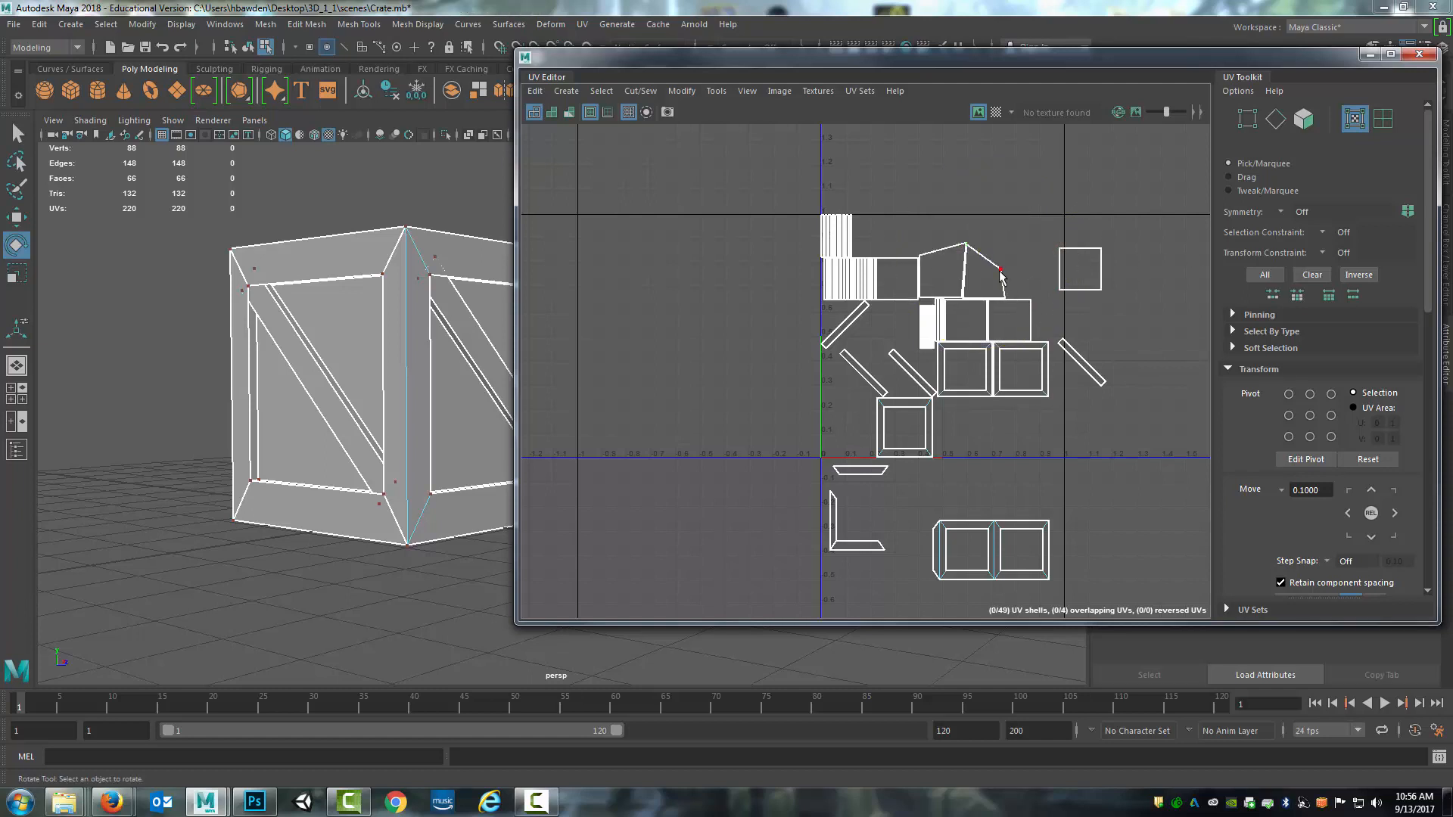
- Select the whole right-hand skewed shell and move it up across the top border of the 0 to 1 UV tile
double_click(1002, 268)
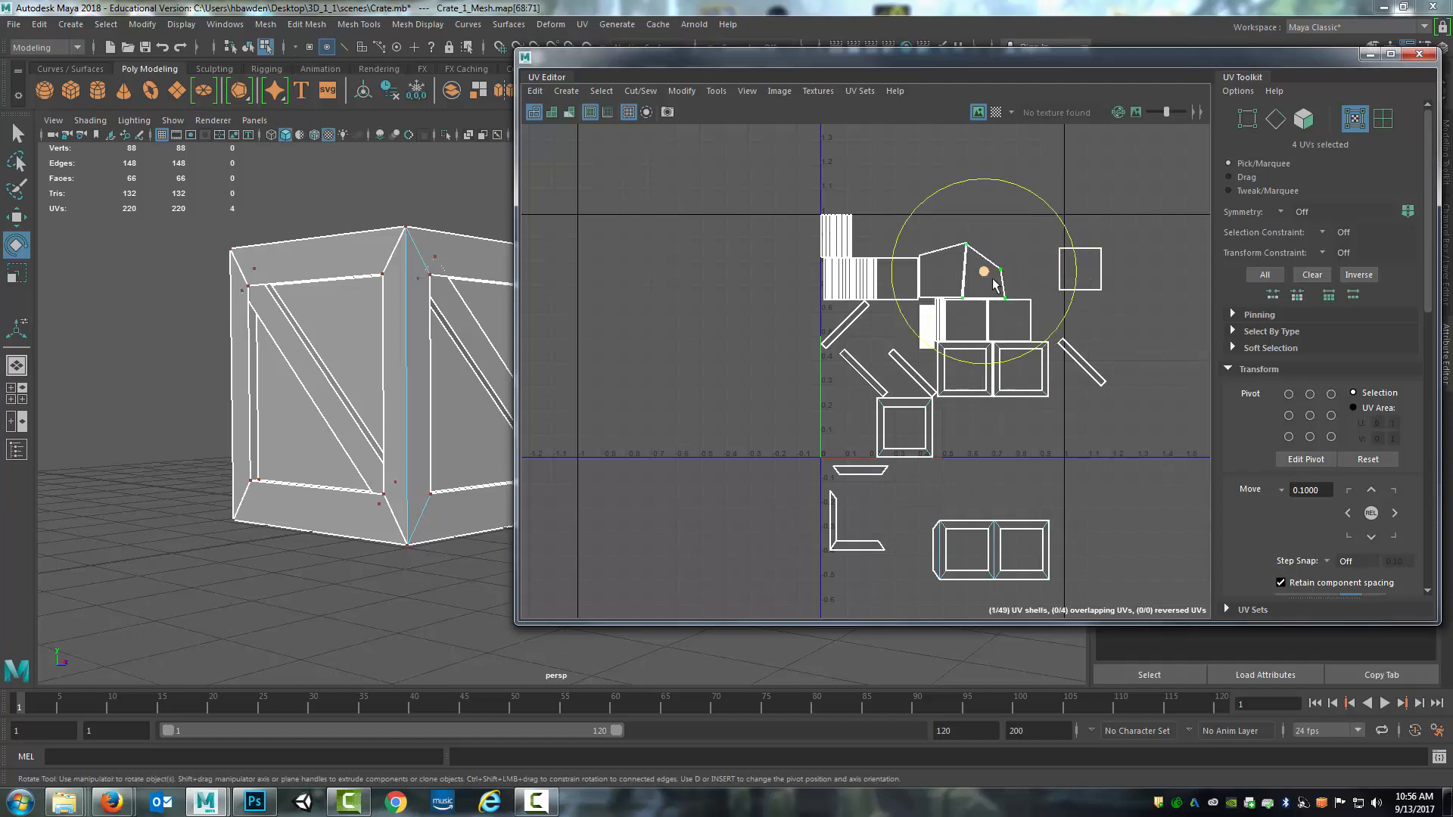
key(w)
drag(984, 272, 1017, 214)
- Square up the skewed shell by aligning its left UVs to minimum U, right UVs to maximum U and top UVs to maximum V
scroll(1306, 448, down, 3)
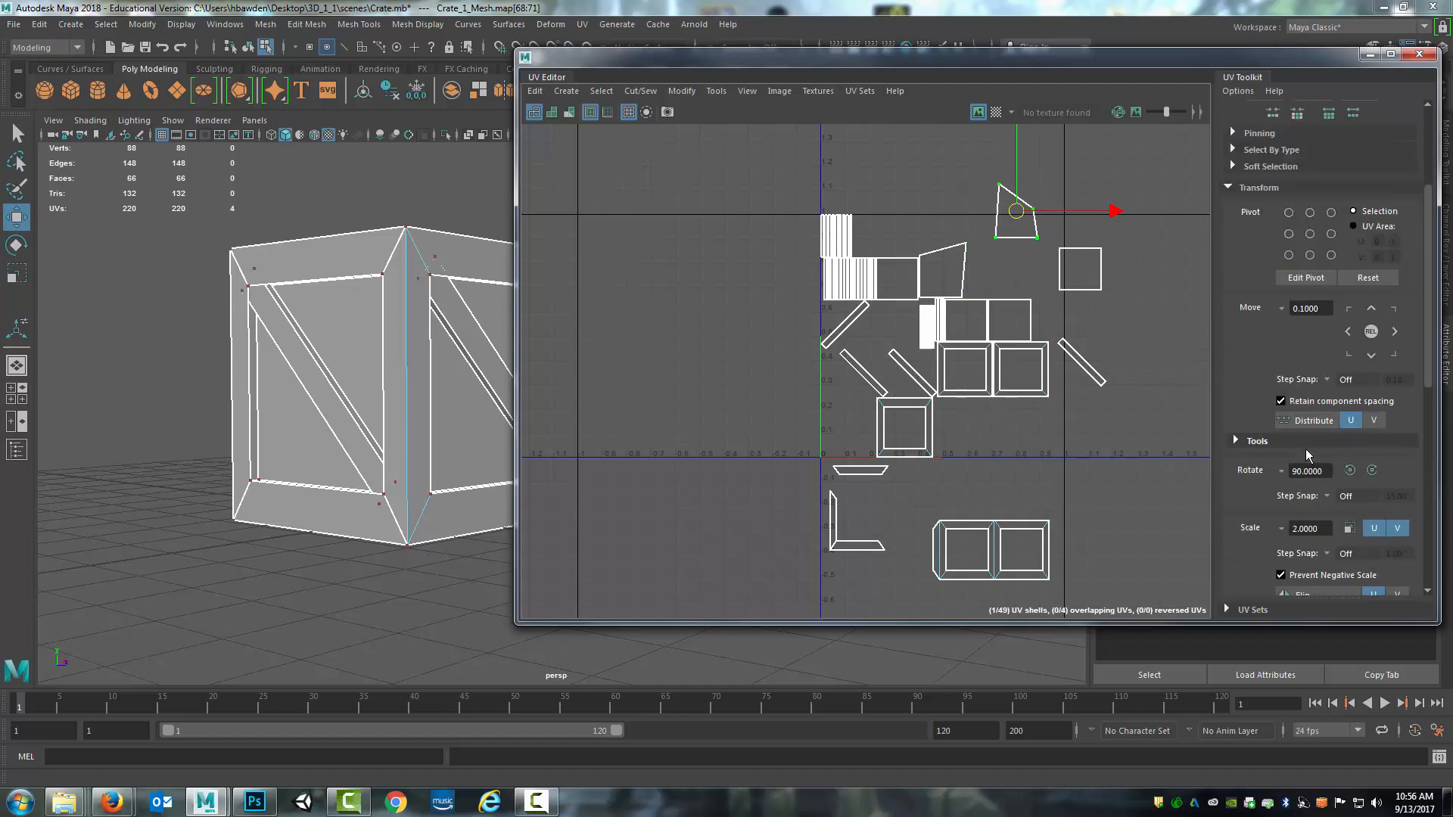
scroll(1305, 448, down, 8)
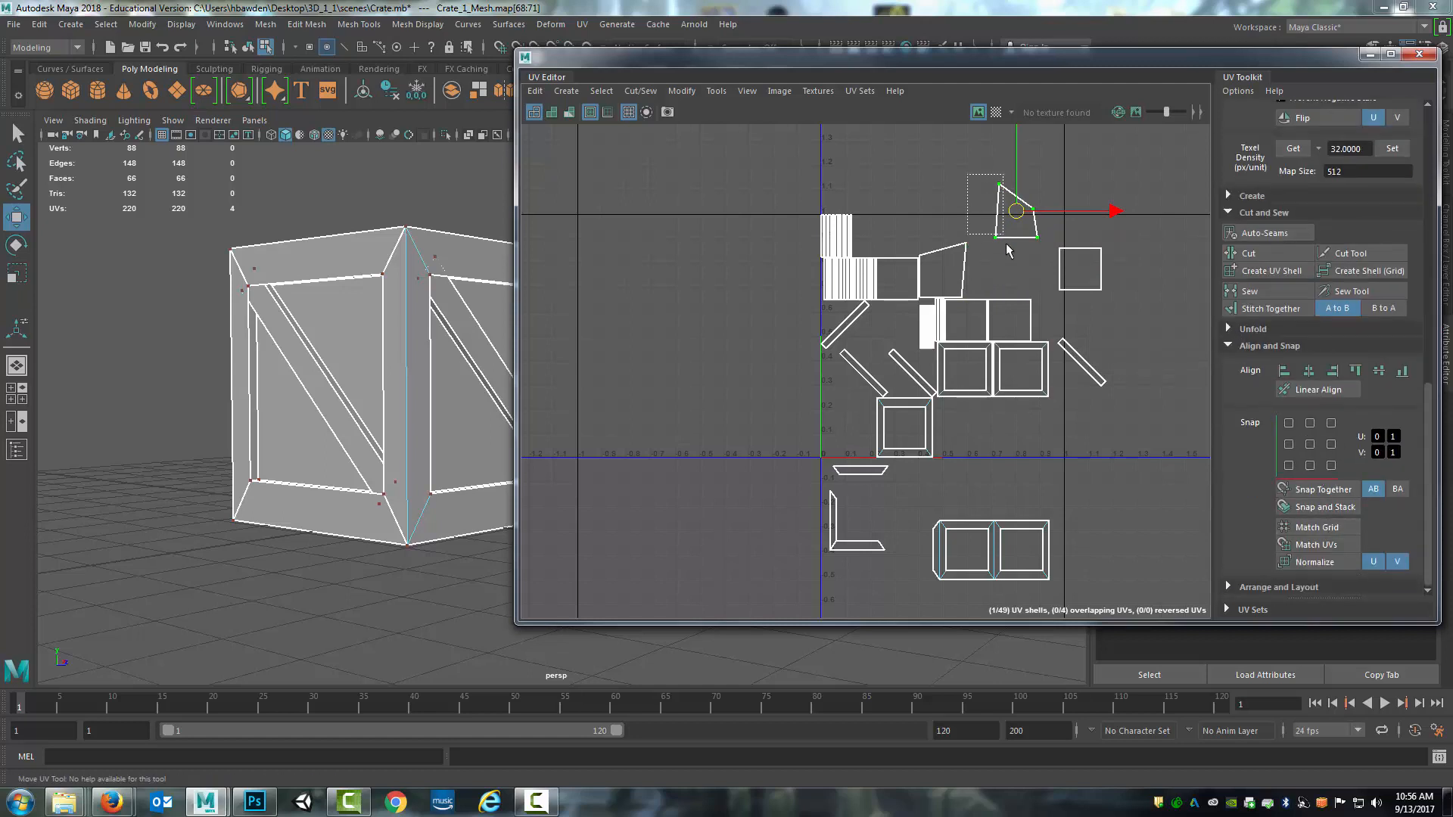
drag(1007, 250, 1004, 236)
click(1284, 371)
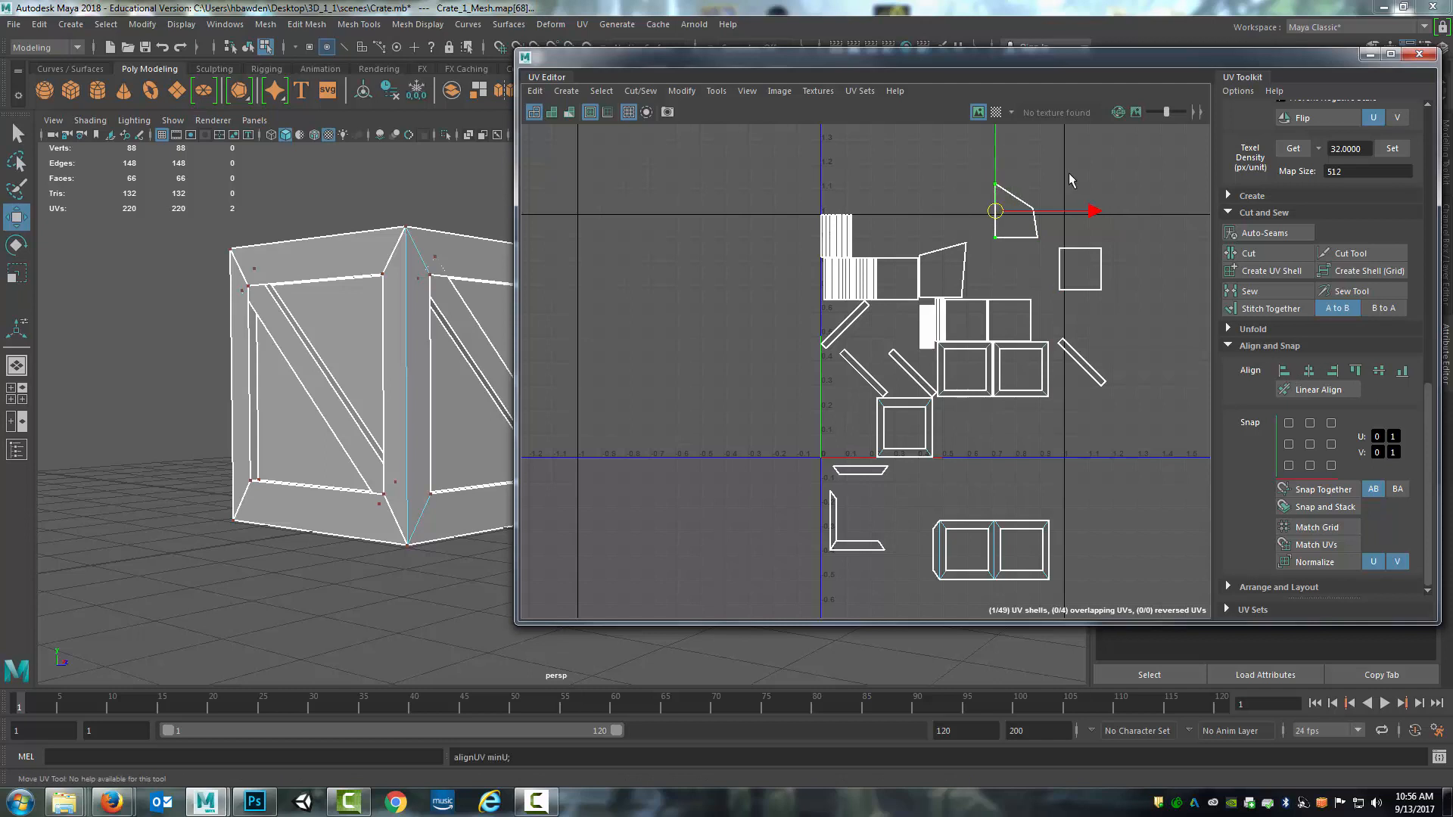
drag(1069, 174, 1031, 244)
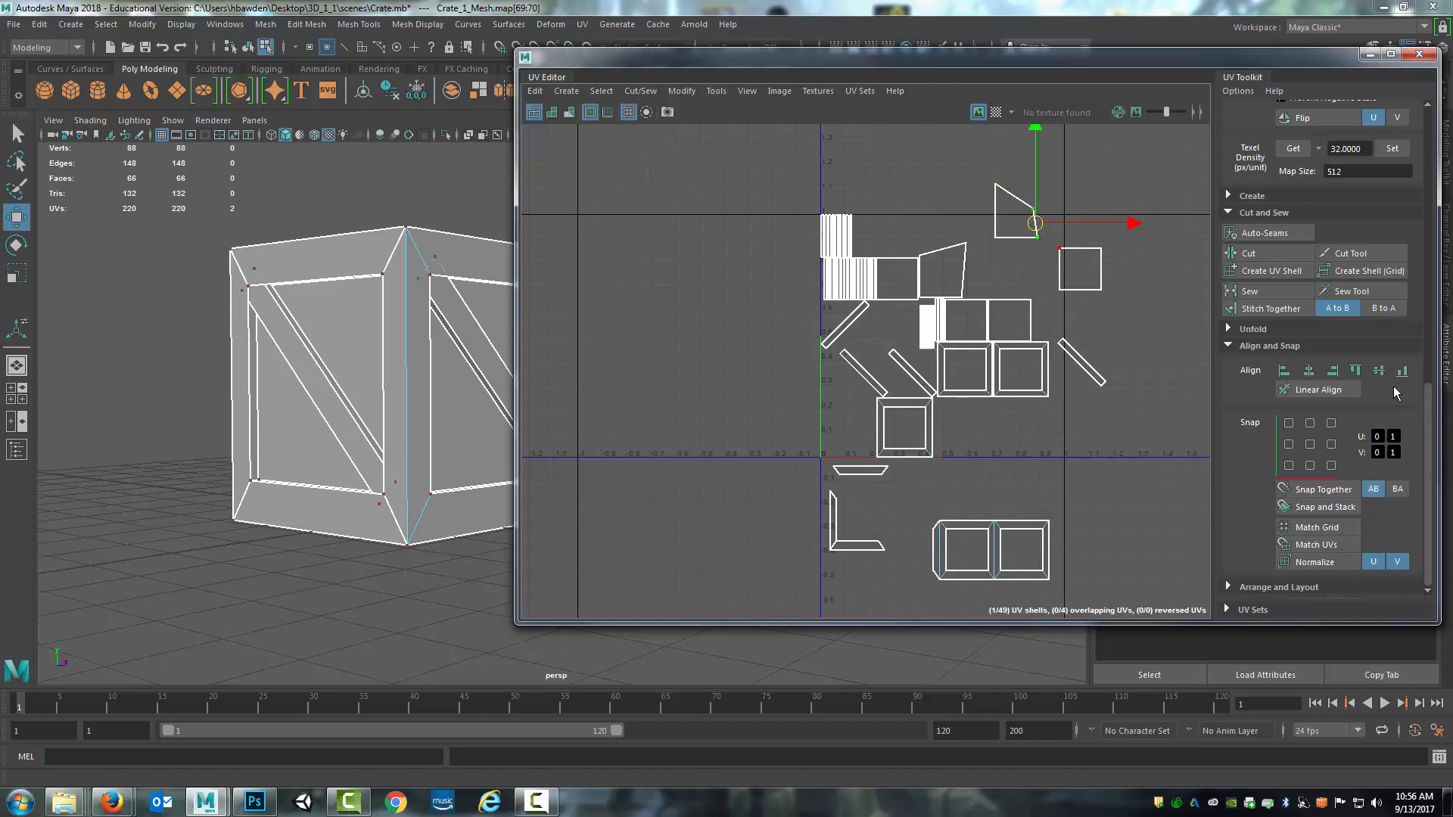
click(1333, 371)
drag(981, 160, 1075, 219)
click(1358, 371)
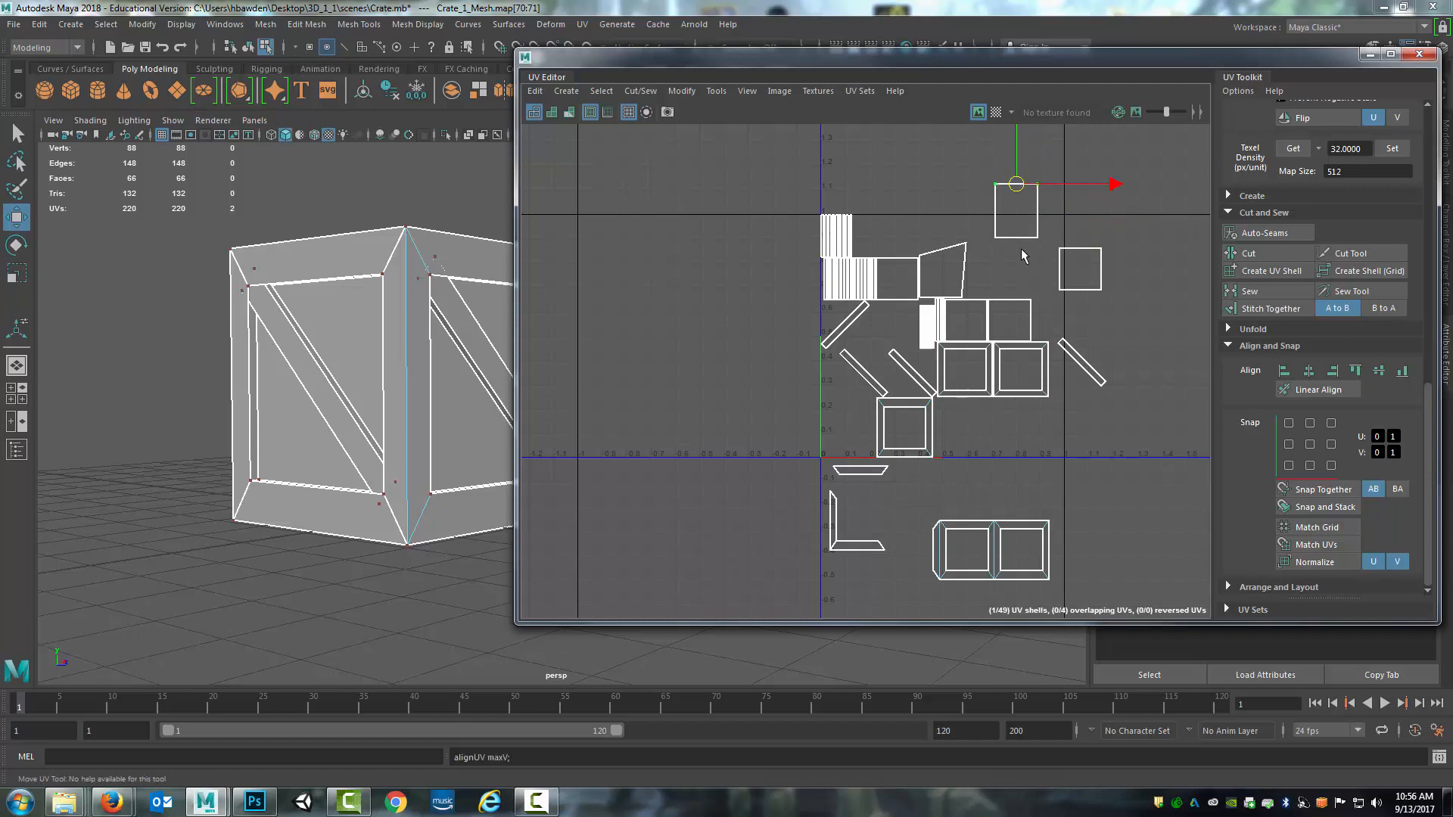
- Snap the squared shell to the right side of the UV tile and stitch its right edge to the adjoining shells, A to B
click(1331, 444)
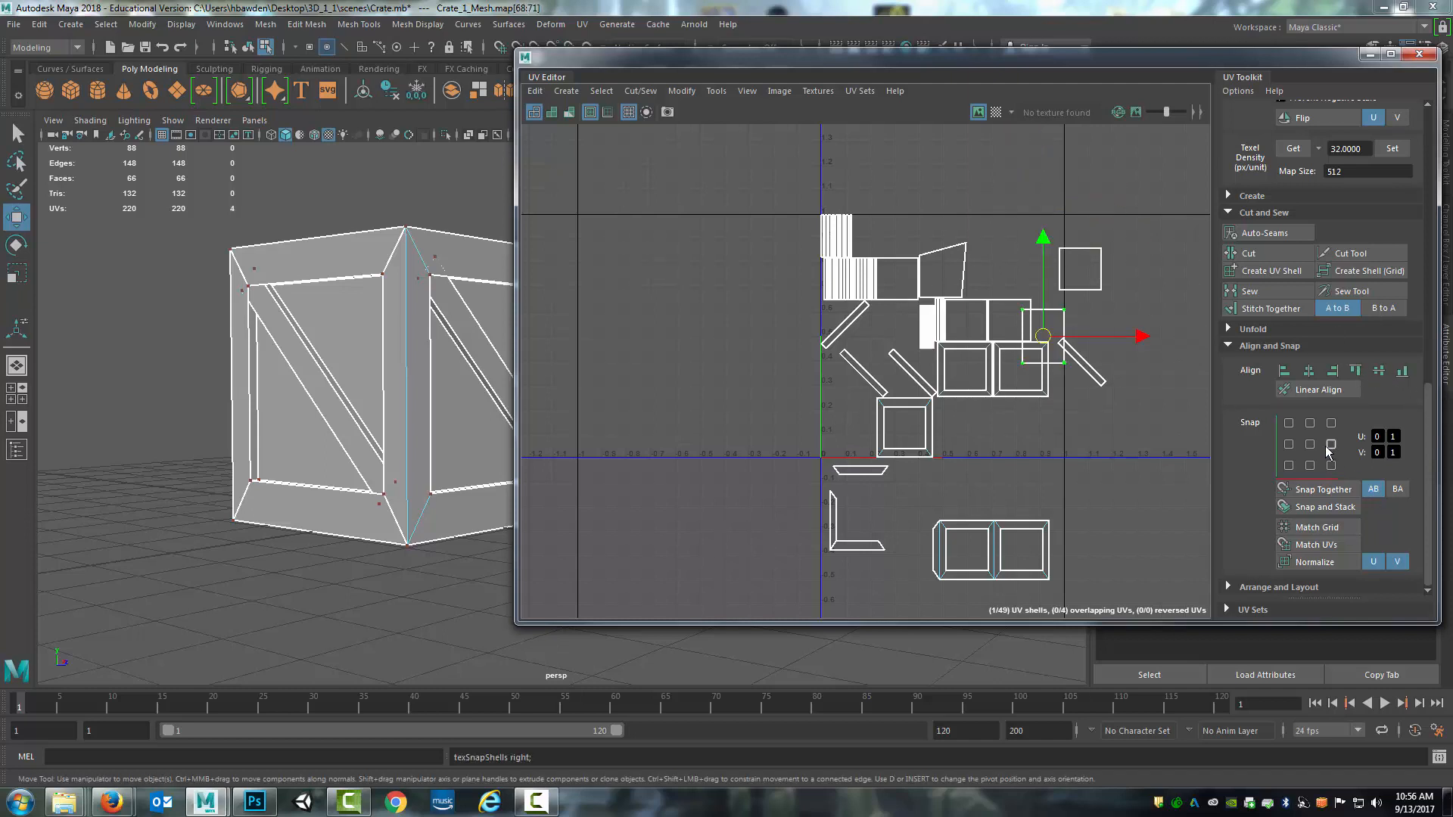
scroll(1253, 367, up, 5)
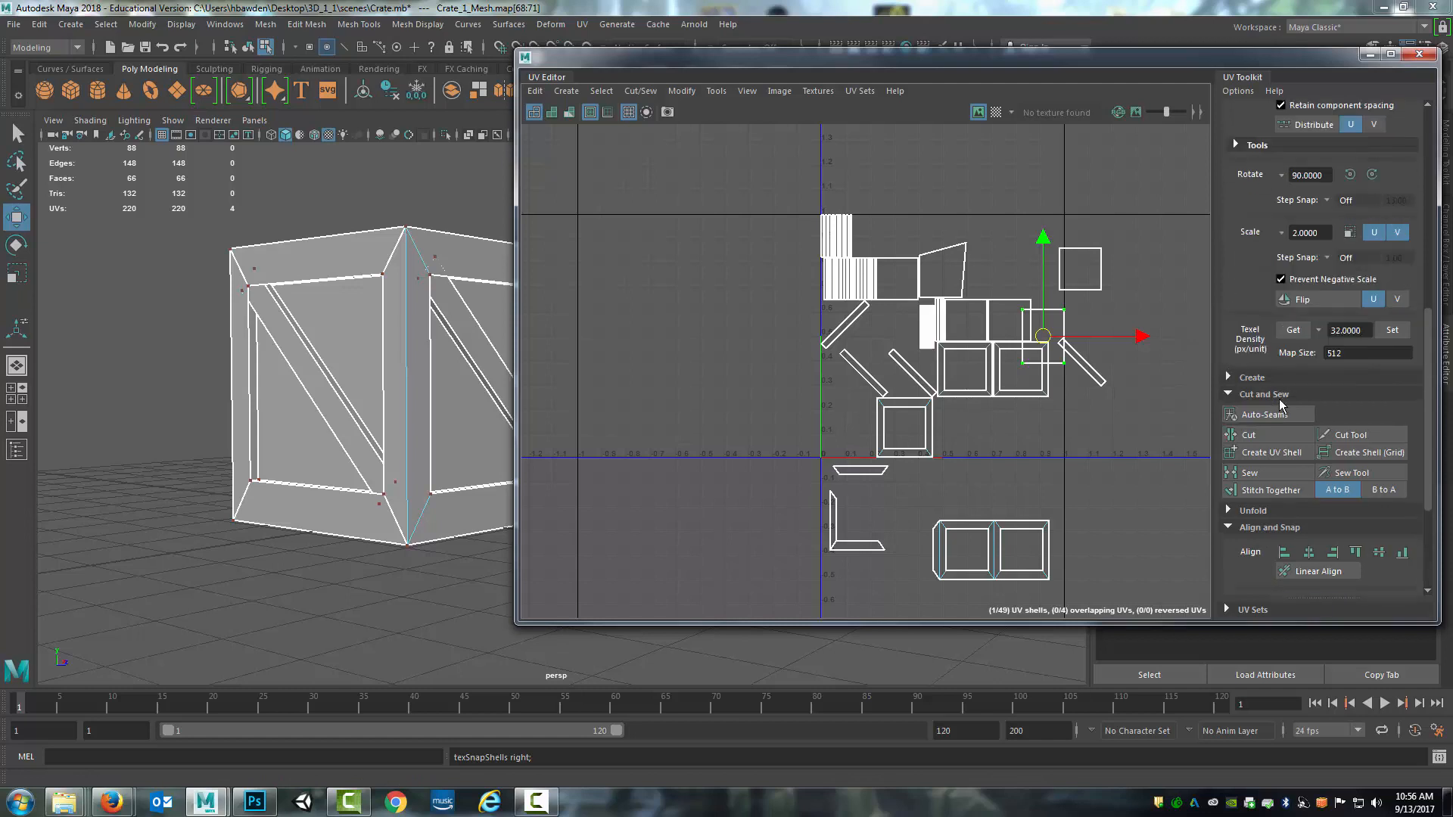
right_drag(1028, 345, 1034, 313)
click(1064, 337)
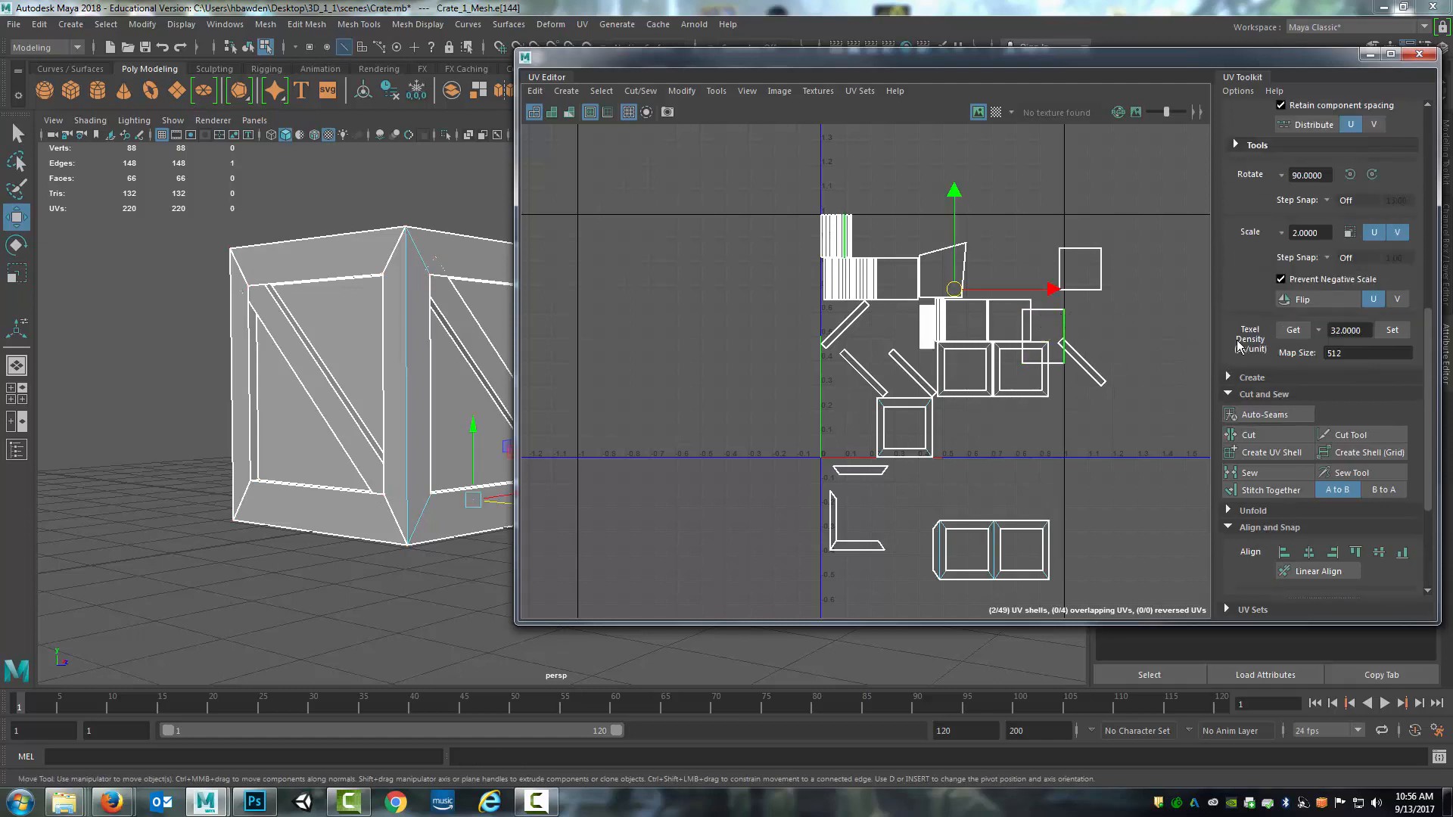
click(1287, 490)
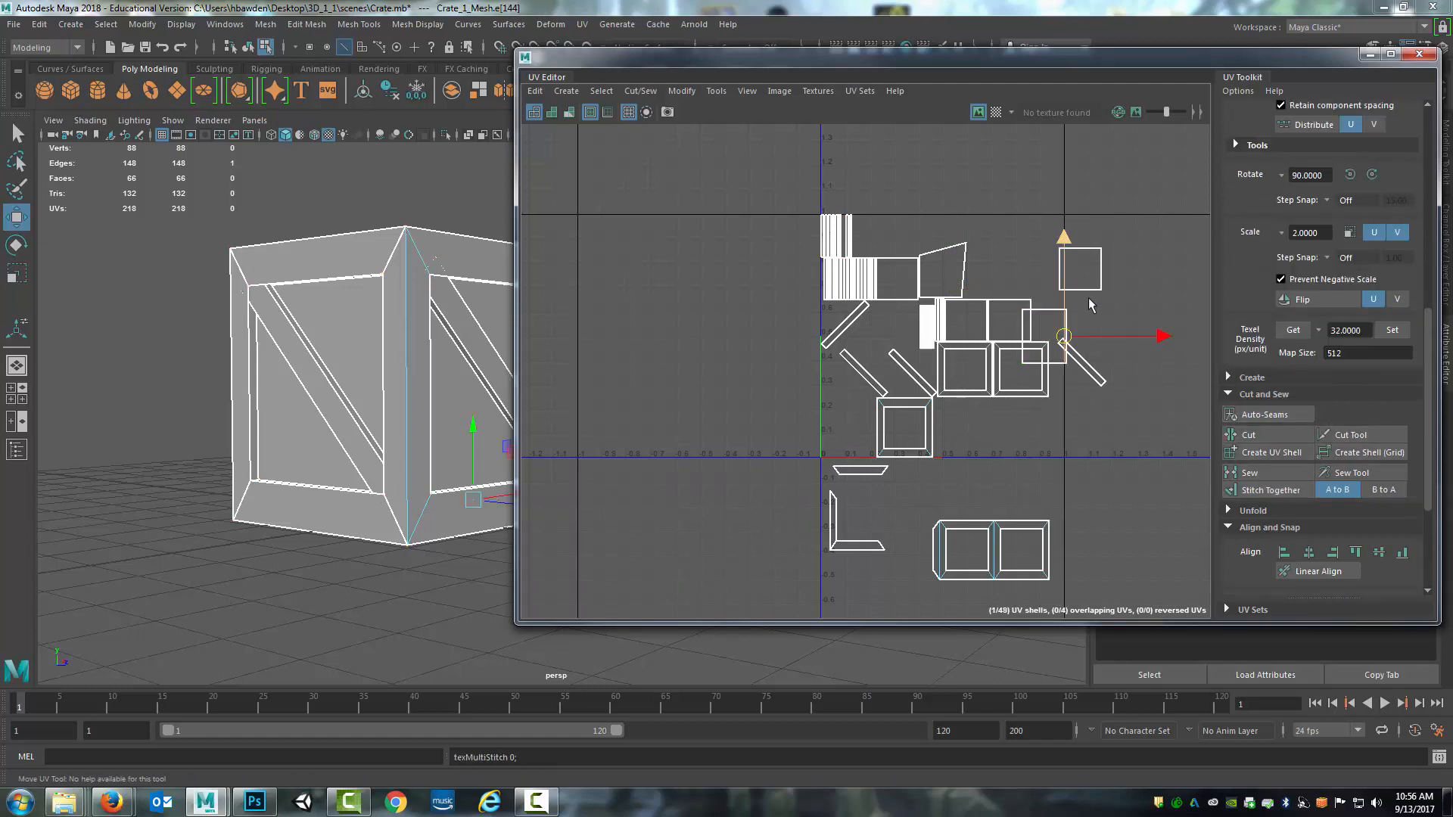
click(1068, 326)
click(1275, 490)
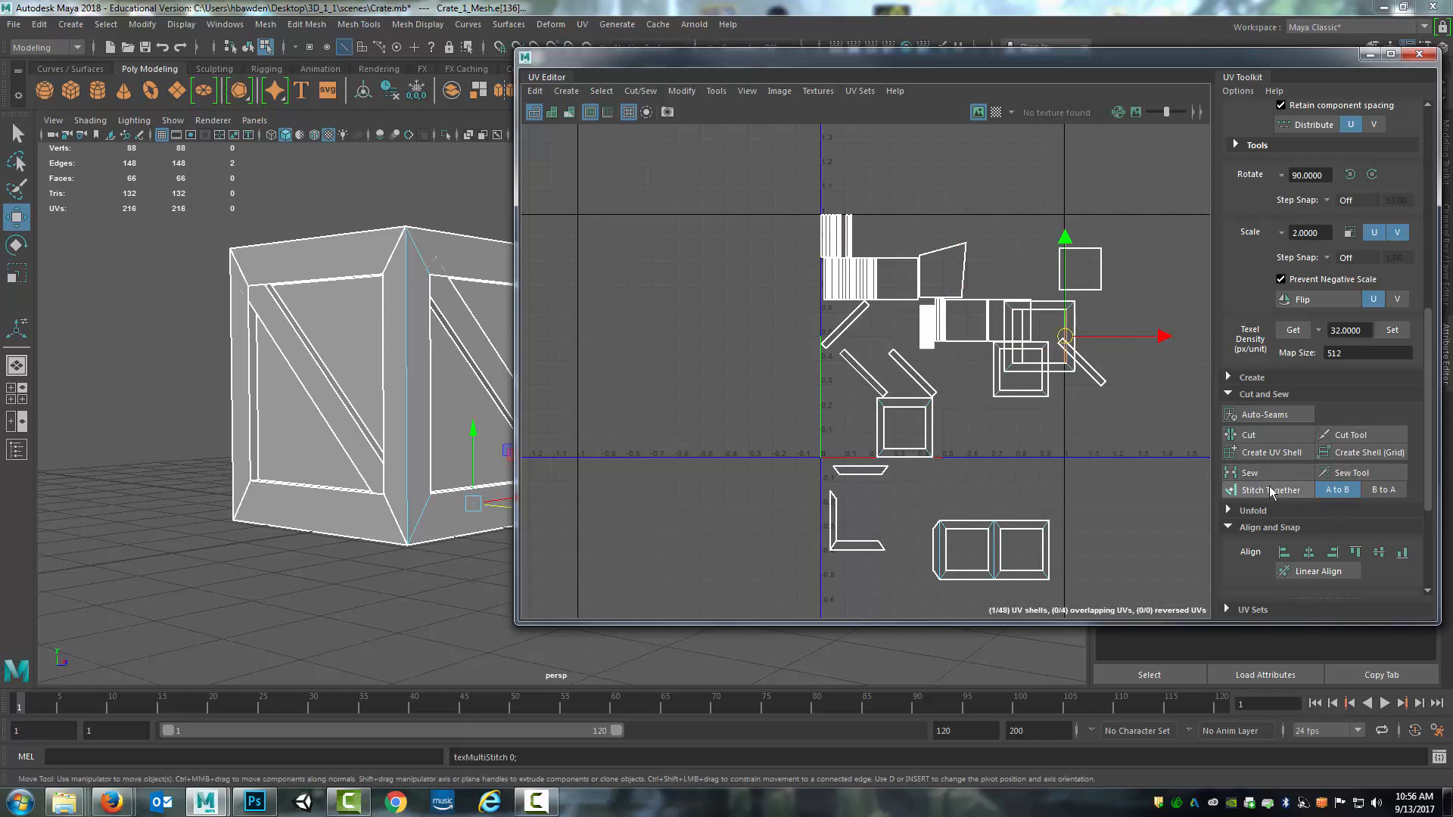
- Select the right outer edge of the enlarged frame shell and stitch the double-frame shell onto it, A to B
right_drag(1077, 312, 1196, 325)
click(1077, 312)
click(1275, 491)
- Cut the edge between the two stacked frames and move the separated upper frame shell above the top of the UV tile
click(1112, 301)
click(1249, 435)
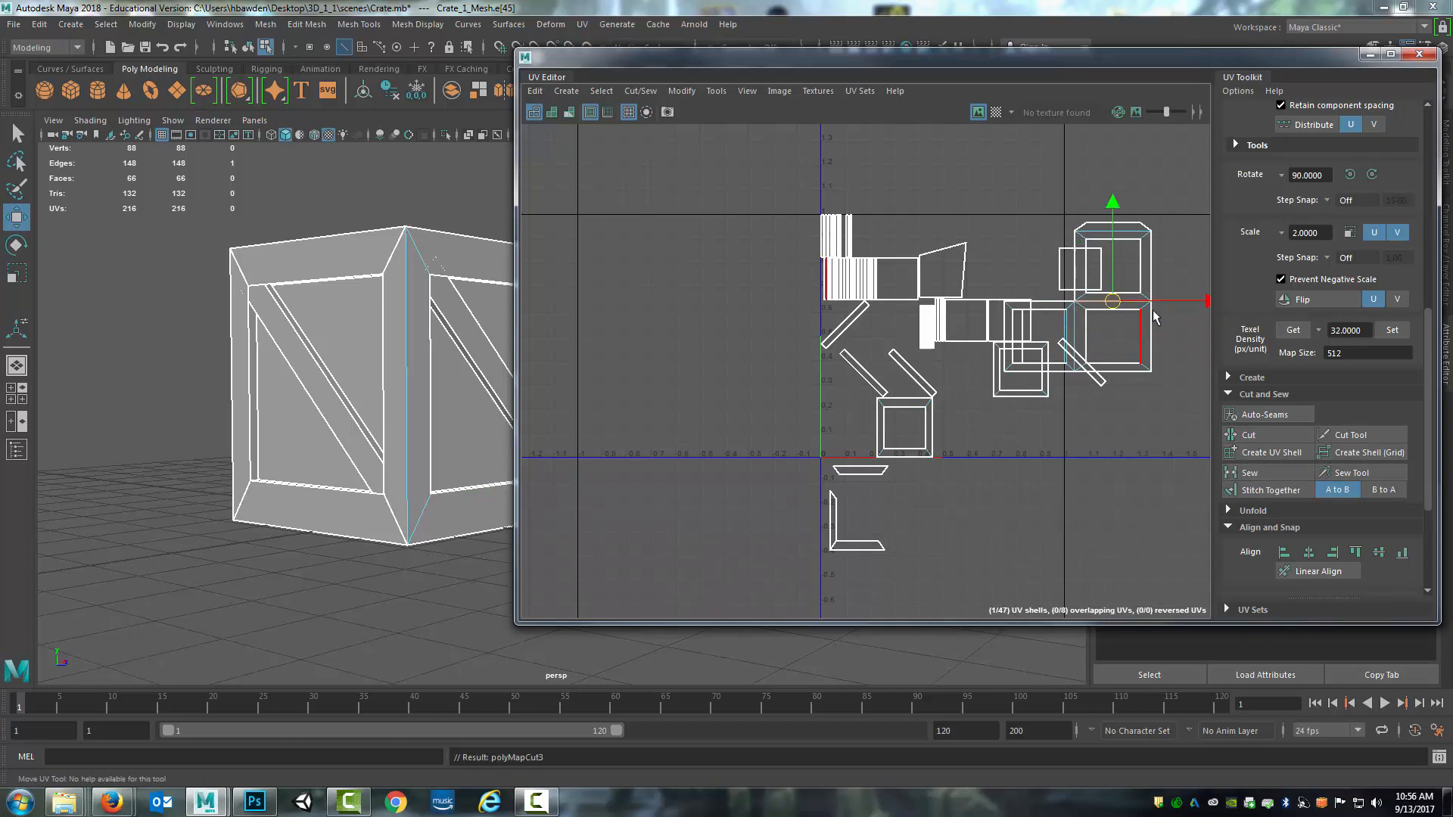
click(1141, 239)
ctrl+right_drag(1147, 260, 1148, 263)
drag(1113, 261, 975, 193)
alt+middle_drag(1041, 225, 1047, 245)
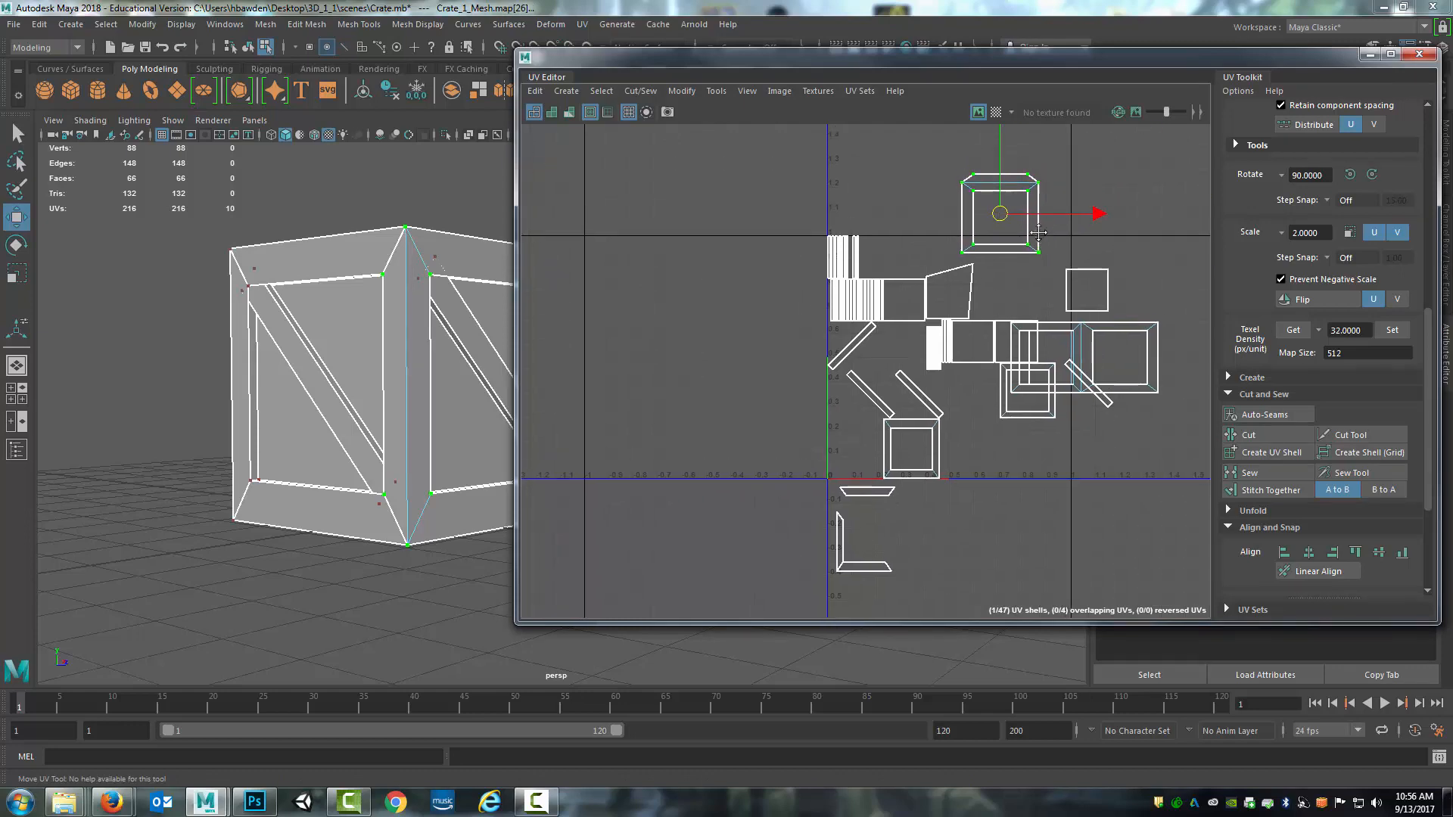
- Bring the UV Toolkit's rotate, scale, flip and texel density options into view for the separated frame shell
scroll(1325, 433, up, 3)
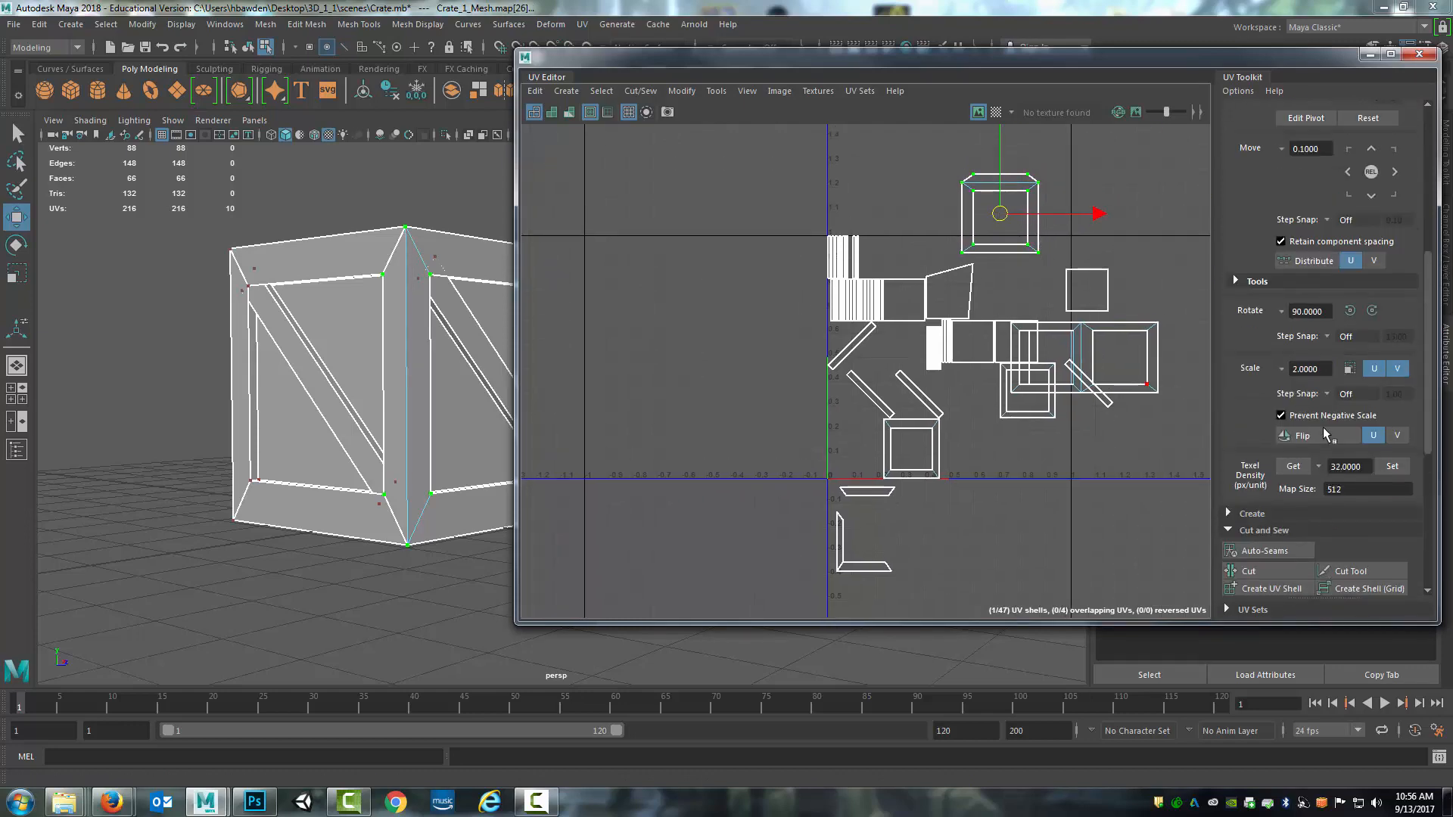
scroll(1249, 348, up, 8)
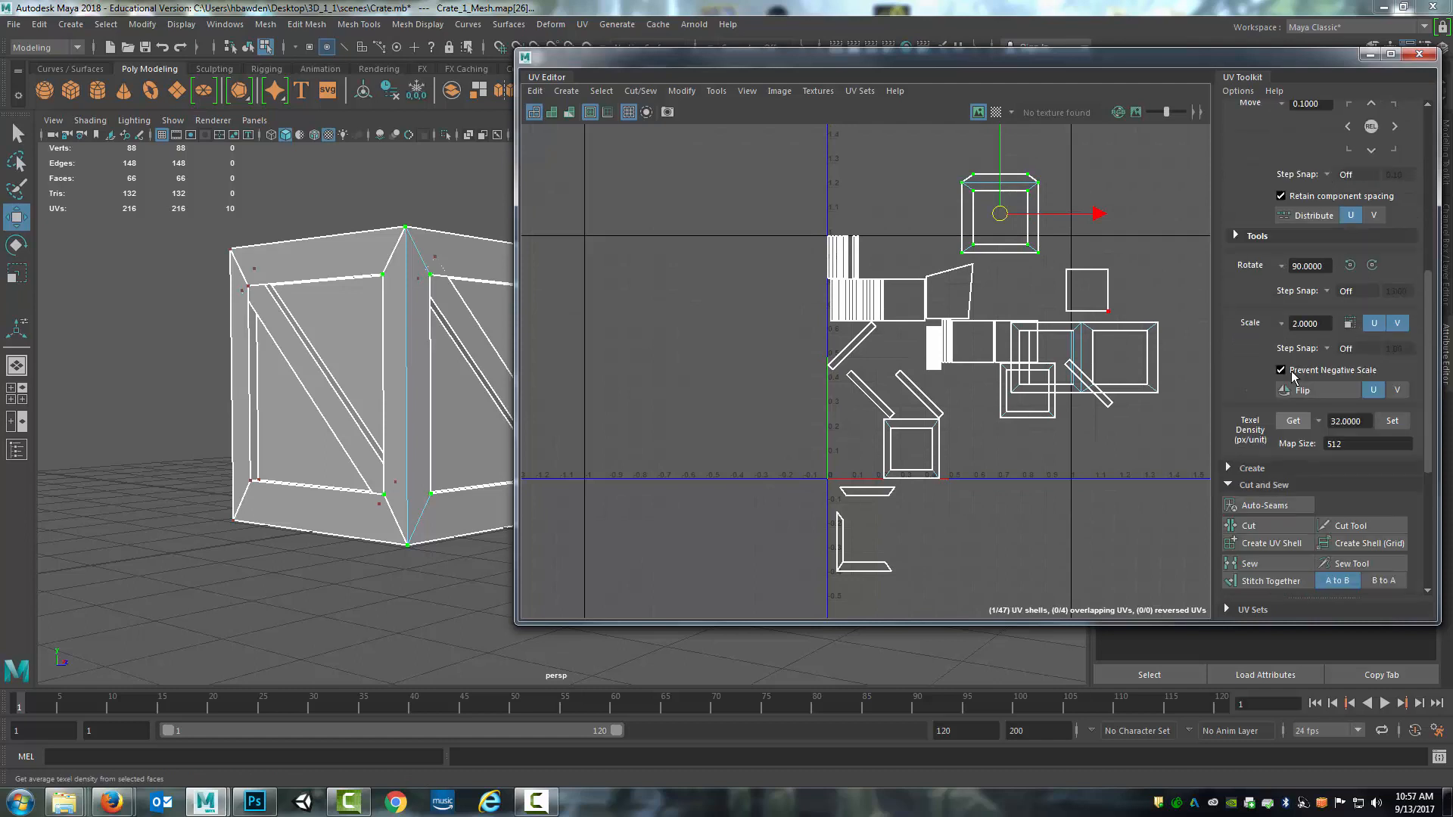